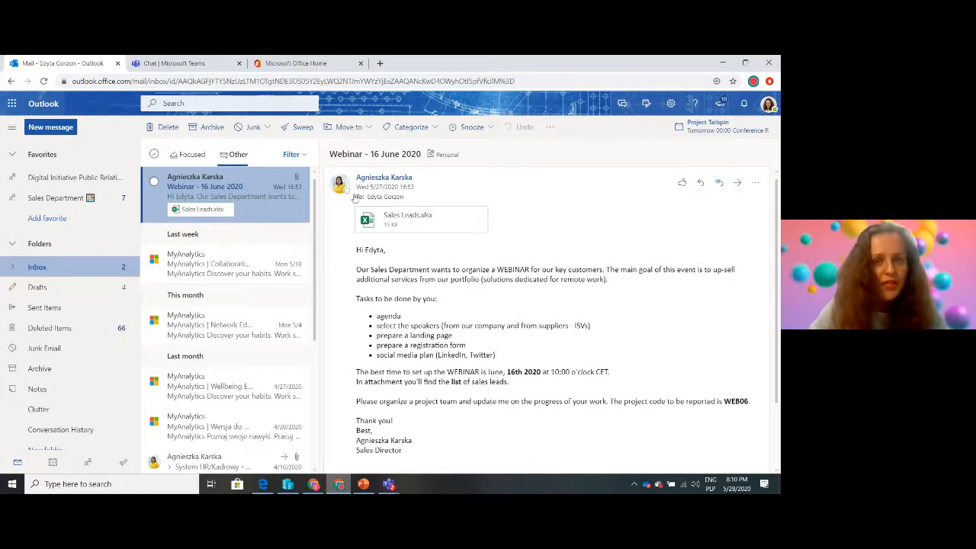
Switch to Microsoft Teams and address a new chat to four colleagues, including the Director, the Project Assistant and the Analyst
left_click(174, 65)
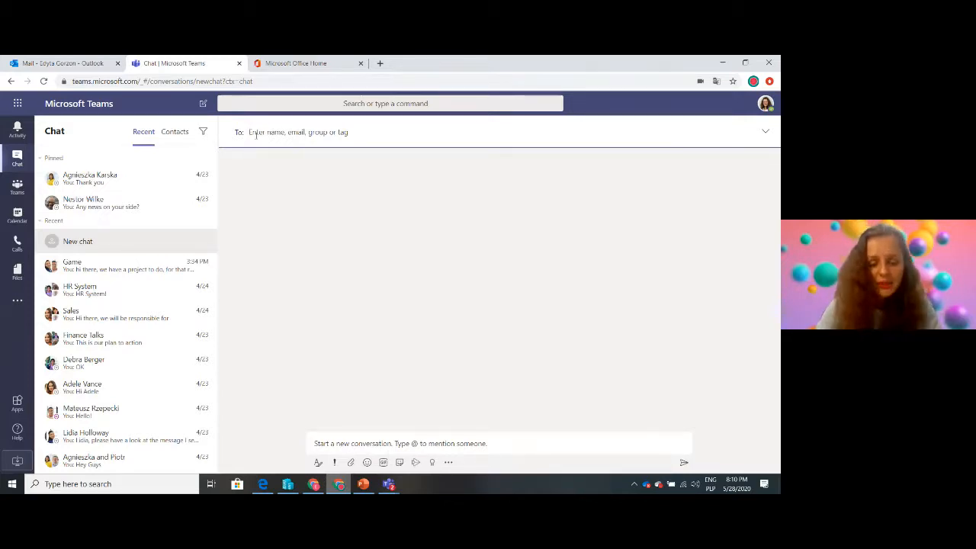
type("test")
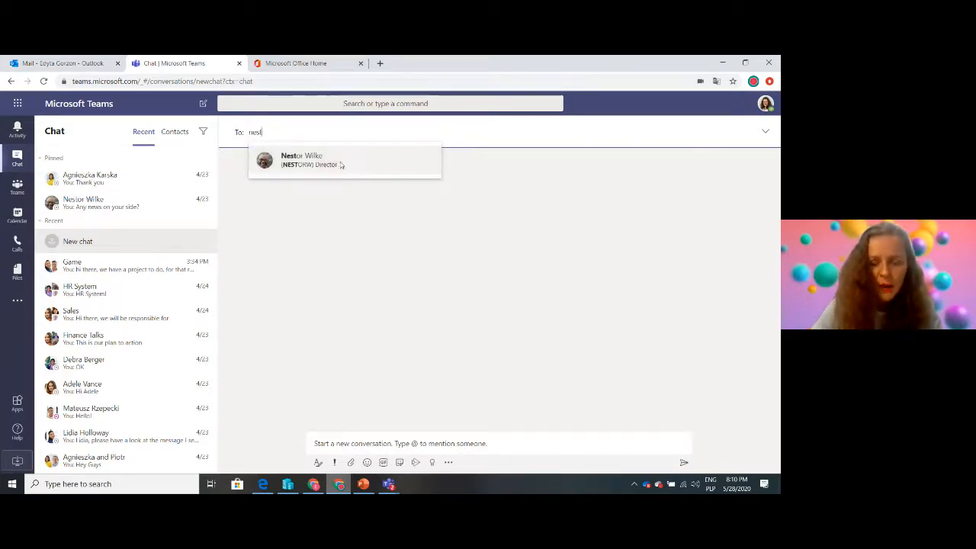
left_click(339, 163)
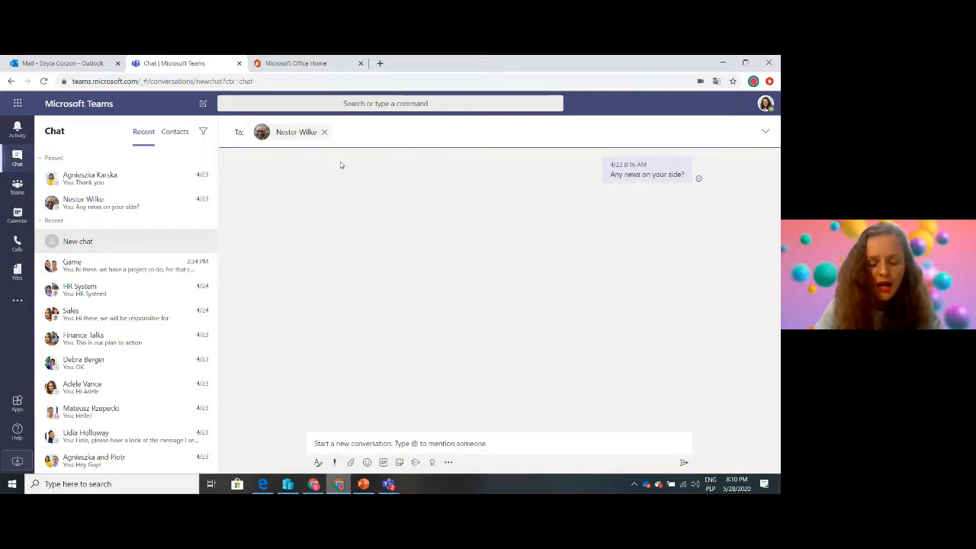
type("ad")
left_click(416, 164)
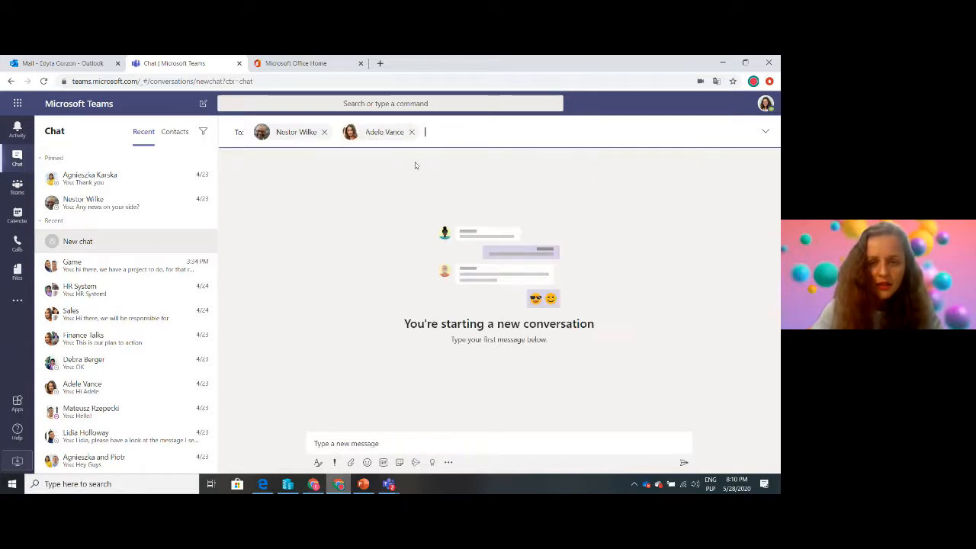
type("pio")
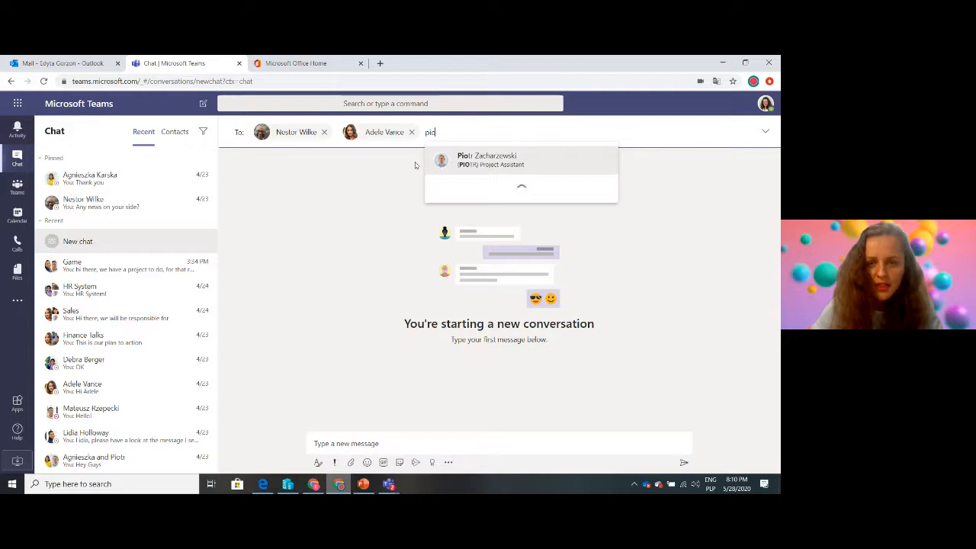
left_click(488, 160)
type("ma")
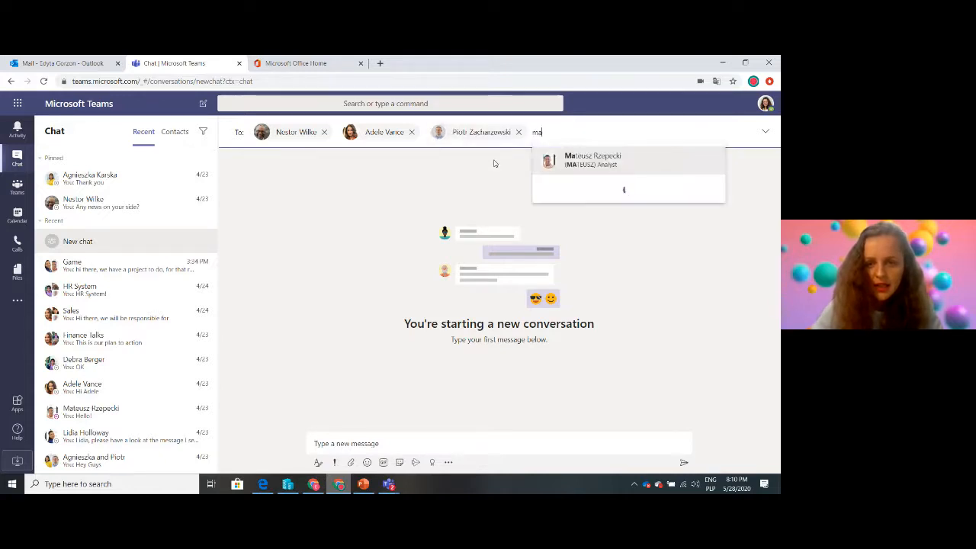
left_click(555, 162)
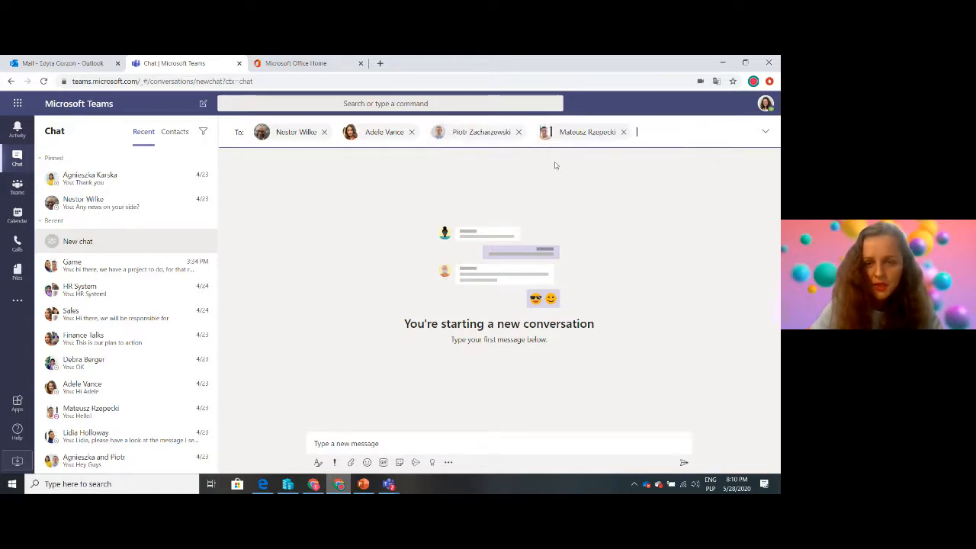
Name the new group chat "WEB06 - webinar"
left_click(767, 133)
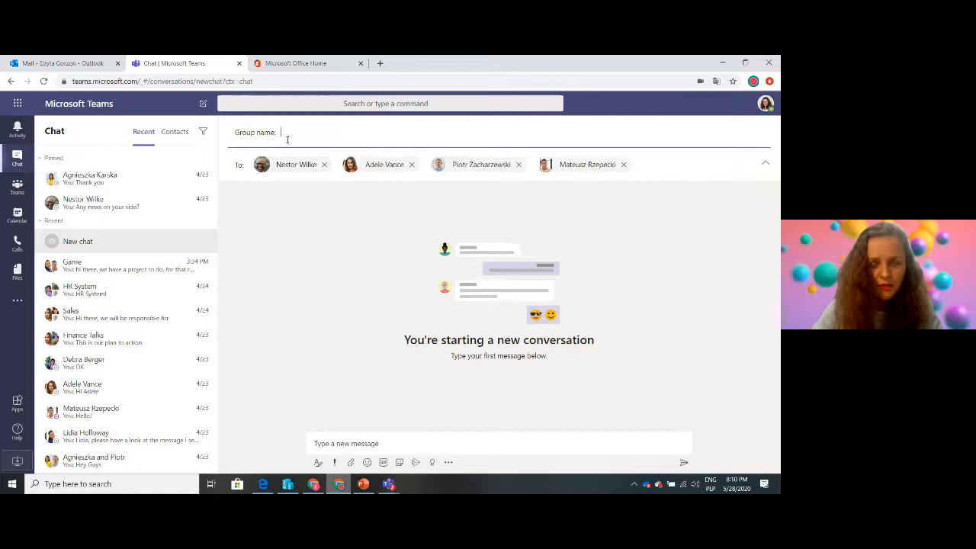
type("WEB")
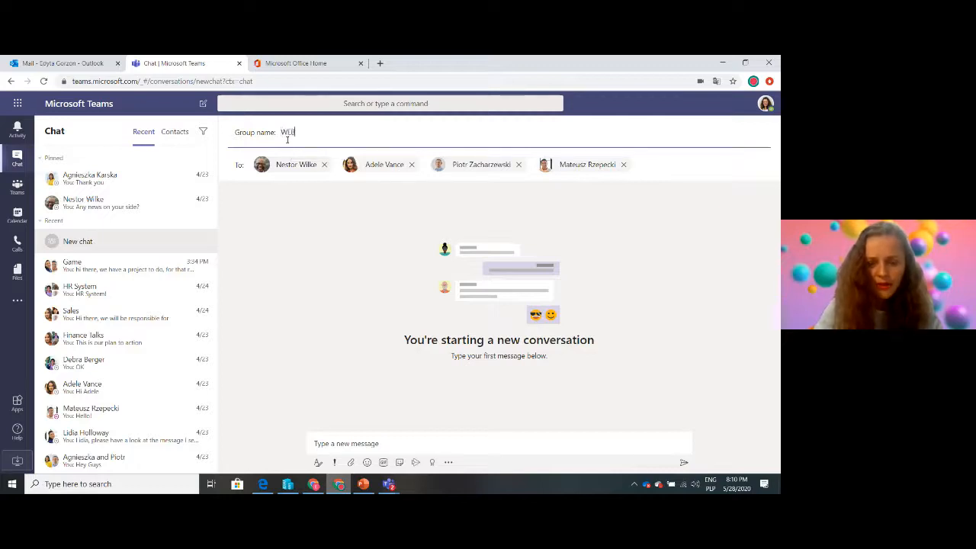
type("C6 - webinar")
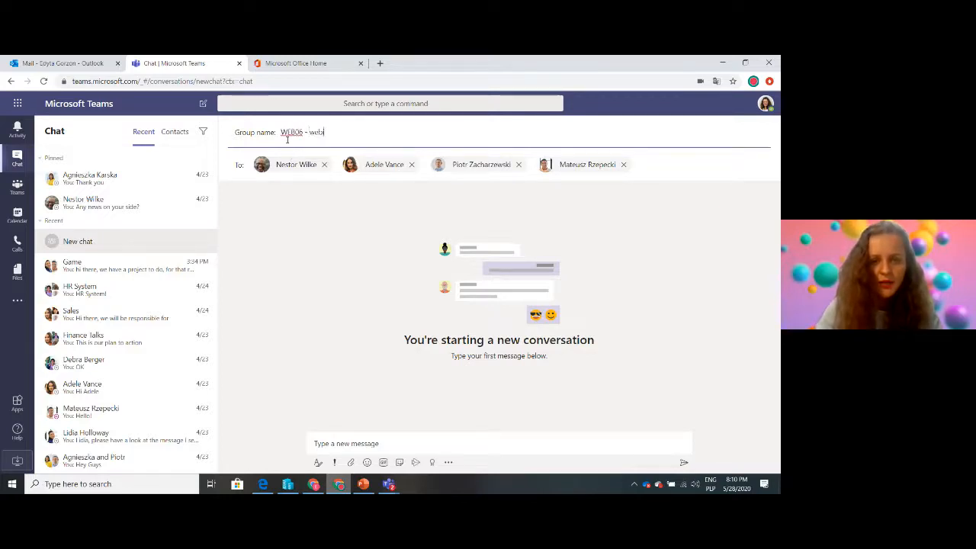
Send the group message "Hi Guys, we have a project to deliver - I will create a team and all the details will be placed there :)"
left_click(318, 443)
type("Hi!")
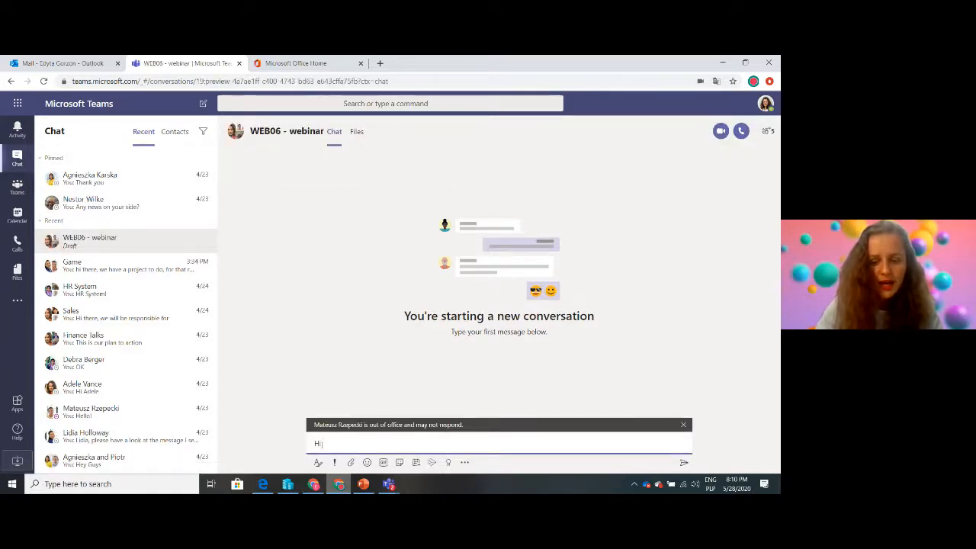
type(" Guys, we have a p")
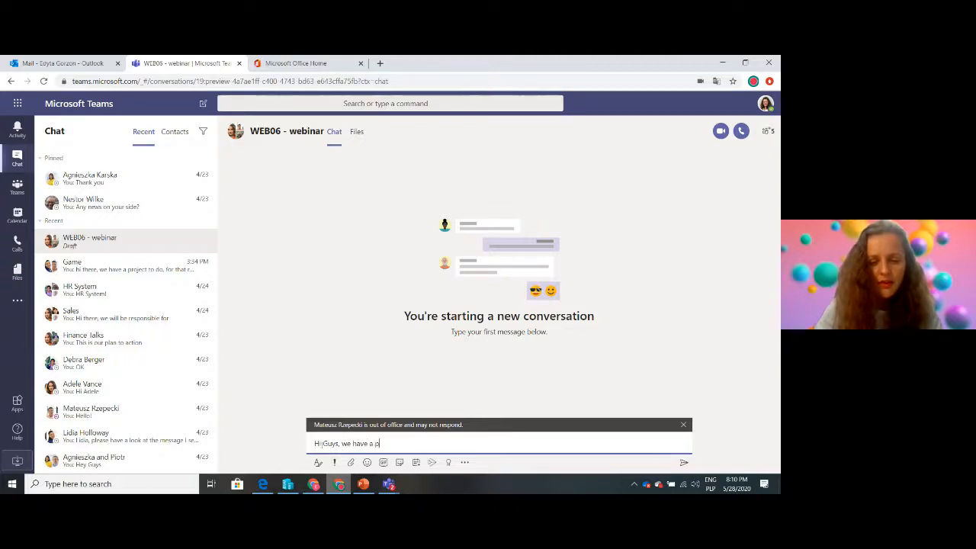
type("roject to de")
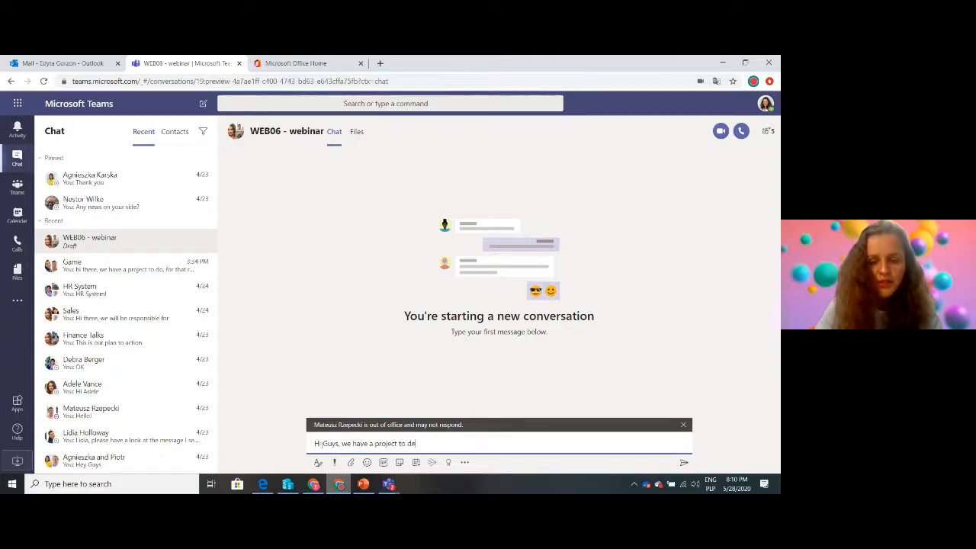
type("liver - ")
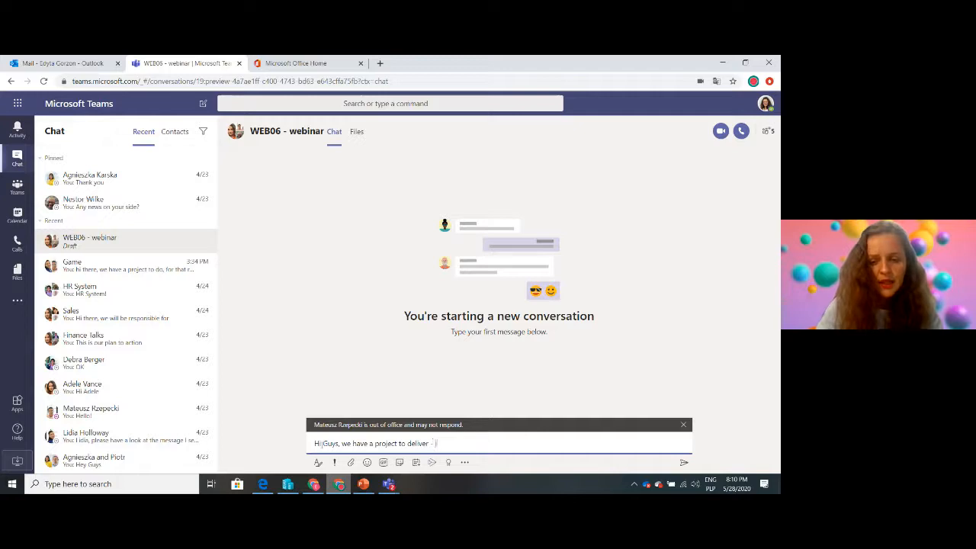
type("I will creat")
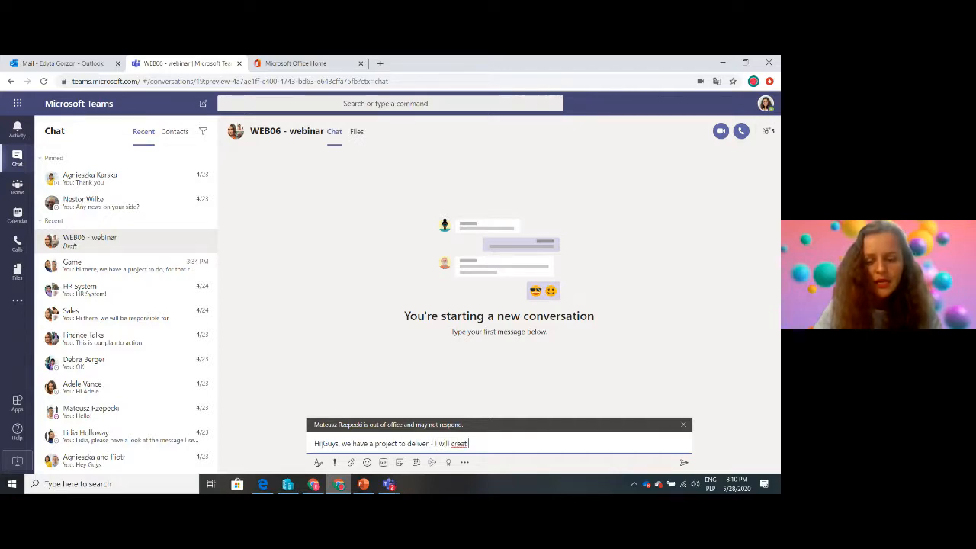
type("e a")
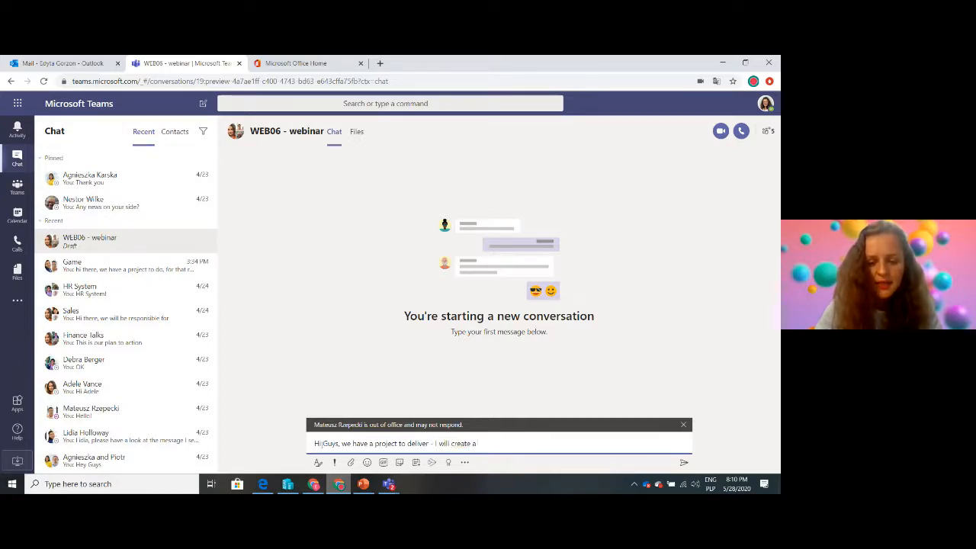
type(" team and all the detail")
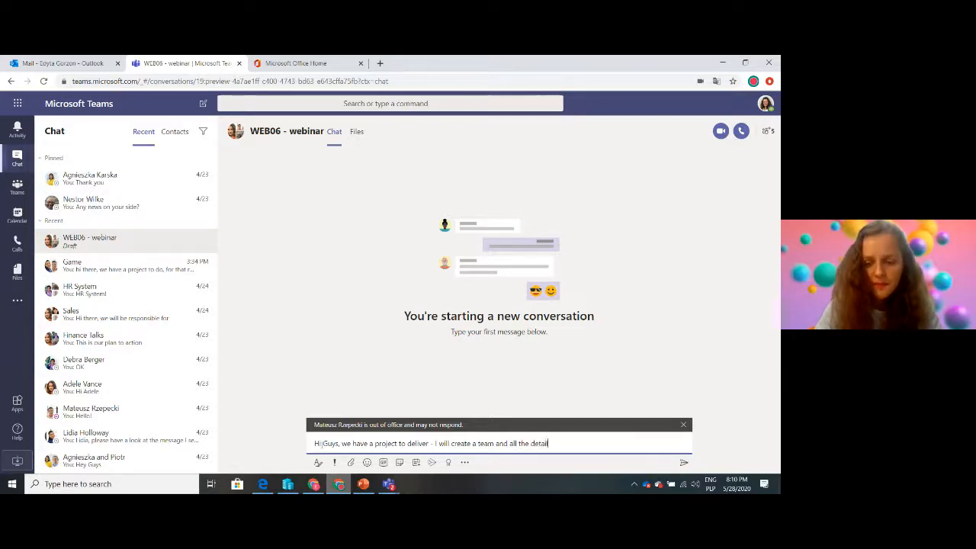
type("s will n")
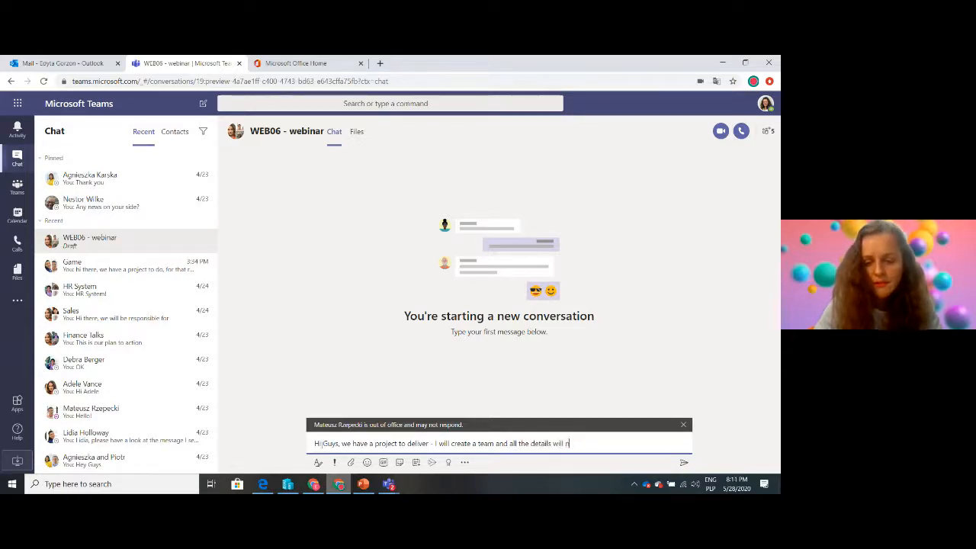
key("BackSpace")
type("be placed")
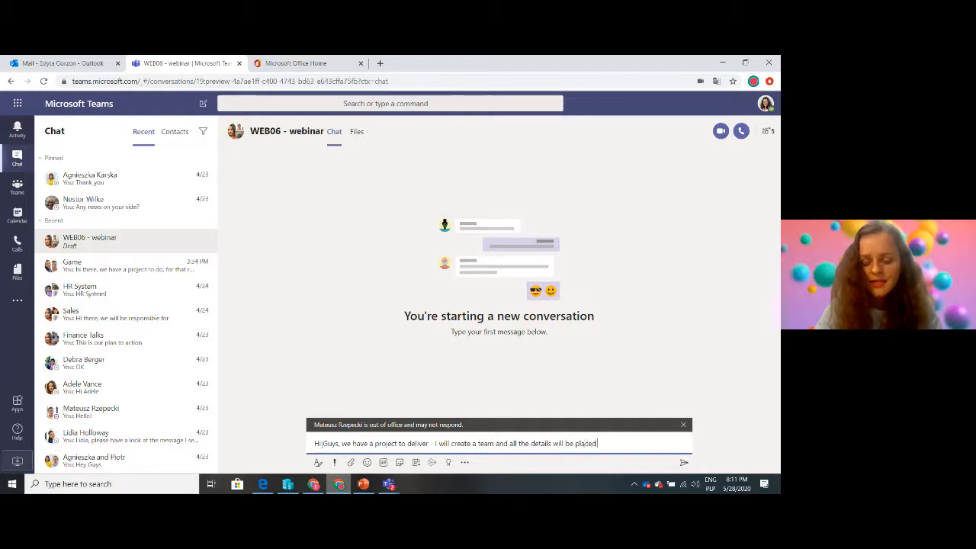
type(" there :)")
key("Return")
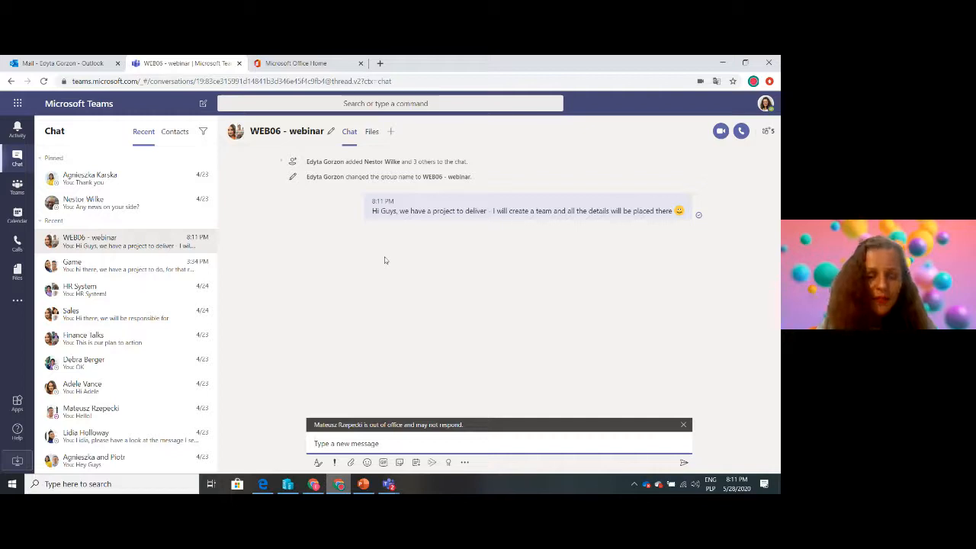
Start creating a new team built from scratch and make it private
left_click(27, 191)
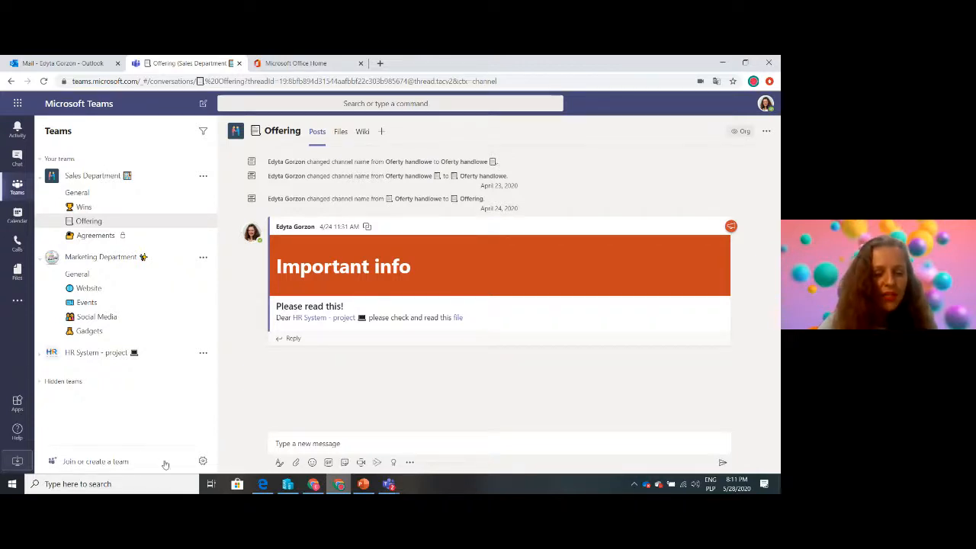
left_click(85, 462)
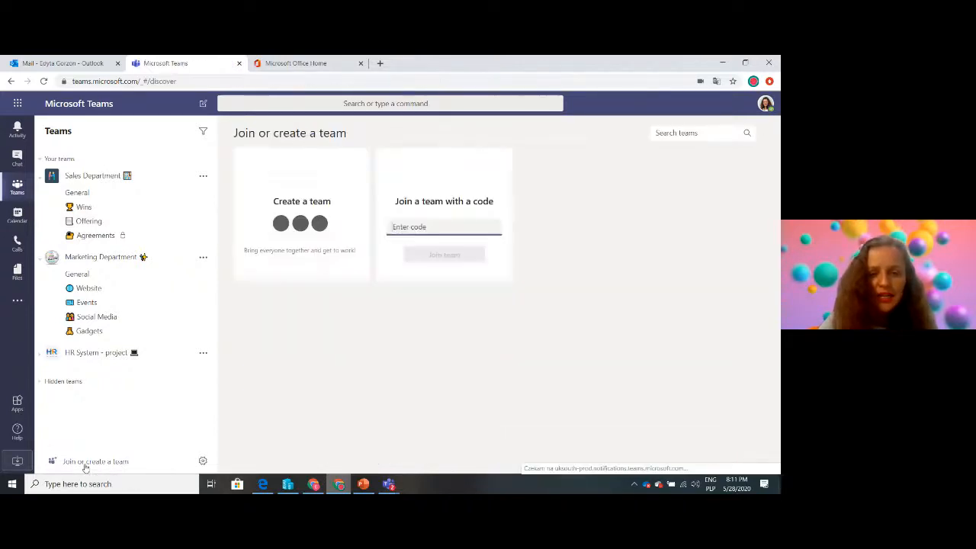
left_click(304, 257)
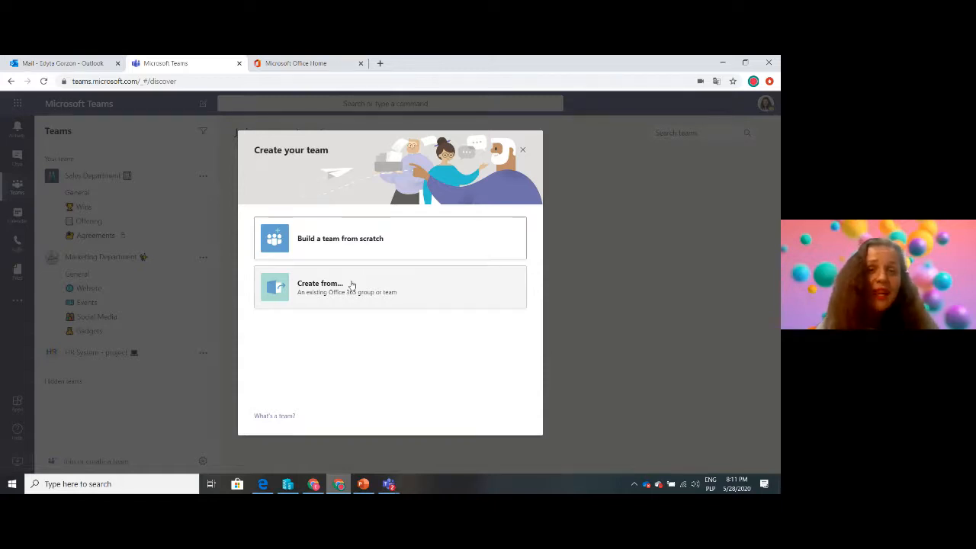
left_click(363, 246)
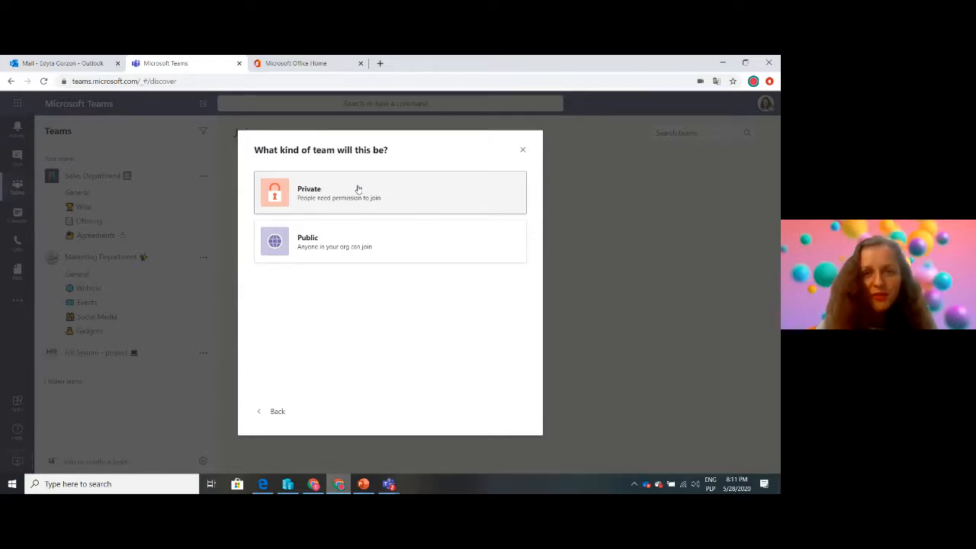
left_click(358, 190)
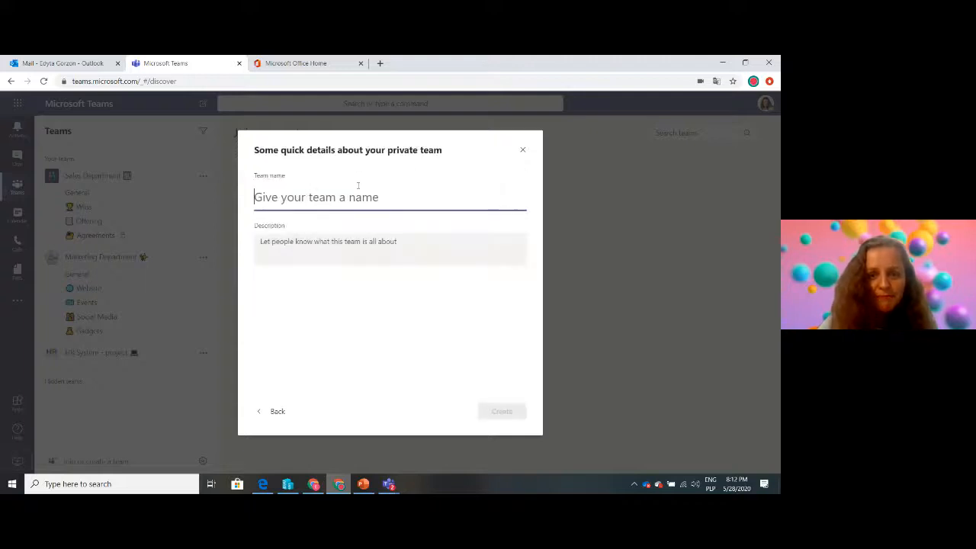
Enter WEB06 as the name of the private team
type("W")
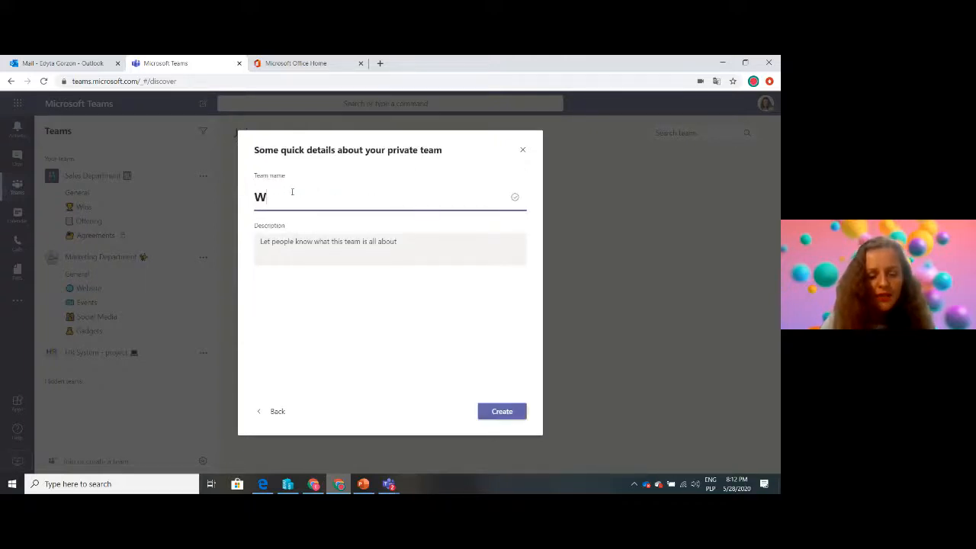
type("EB")
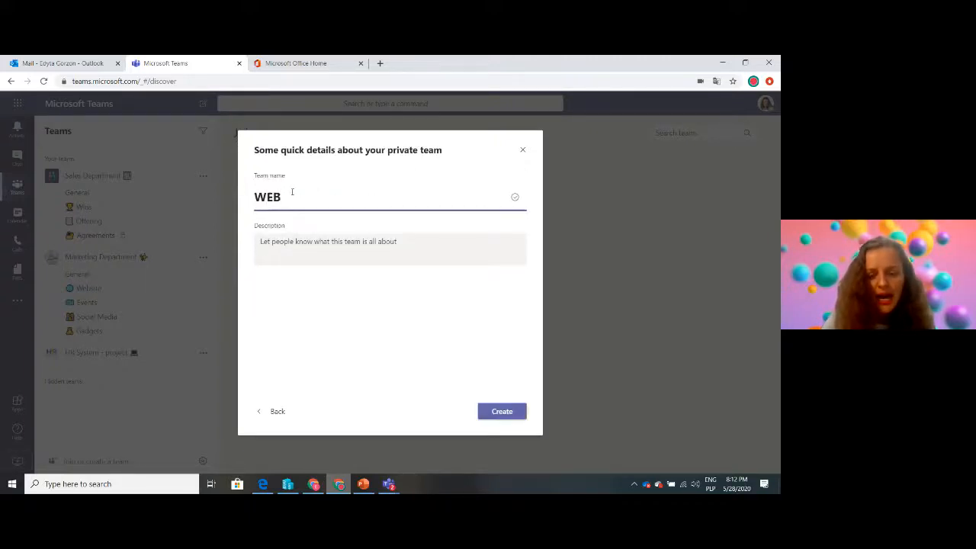
type("0")
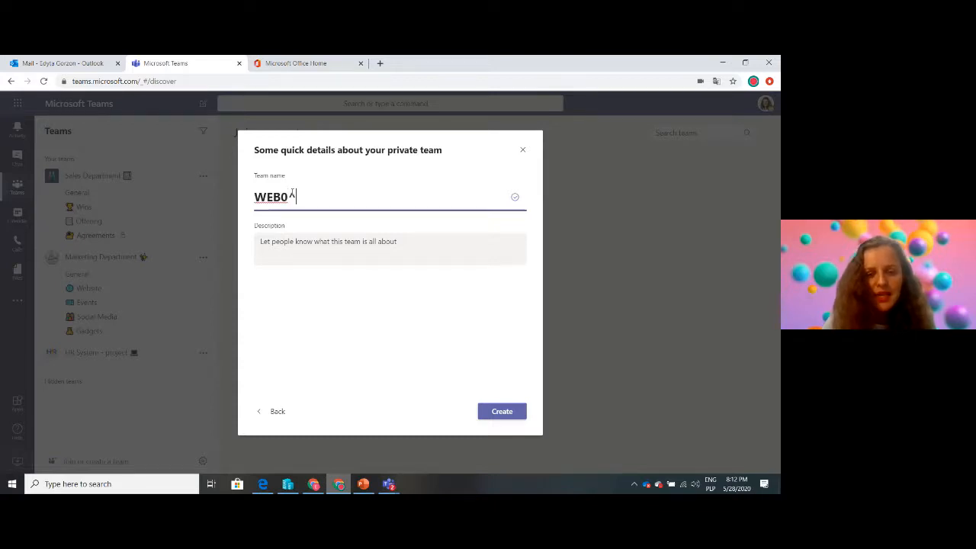
type("6")
Describe the team as "The project for Sales Department" and create it without adding members
left_click(289, 249)
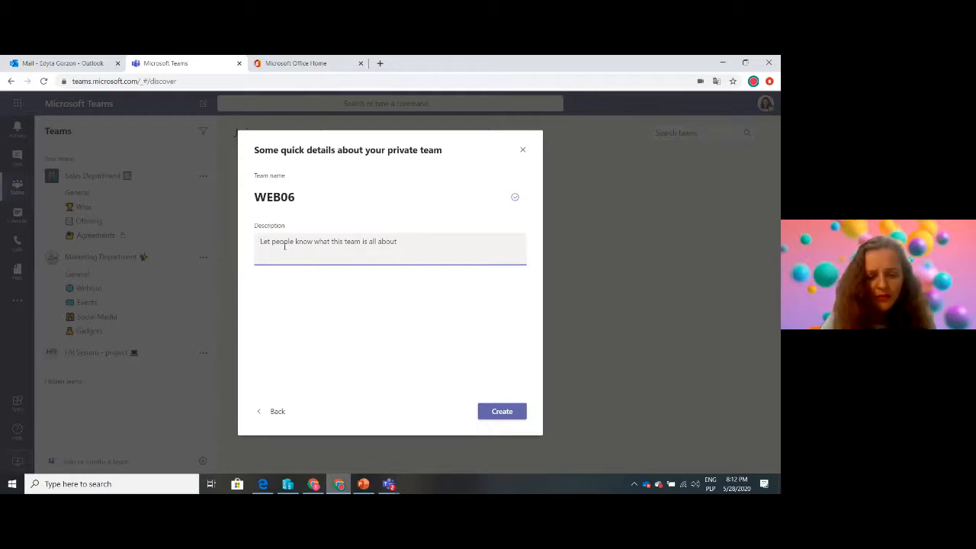
type("The project ")
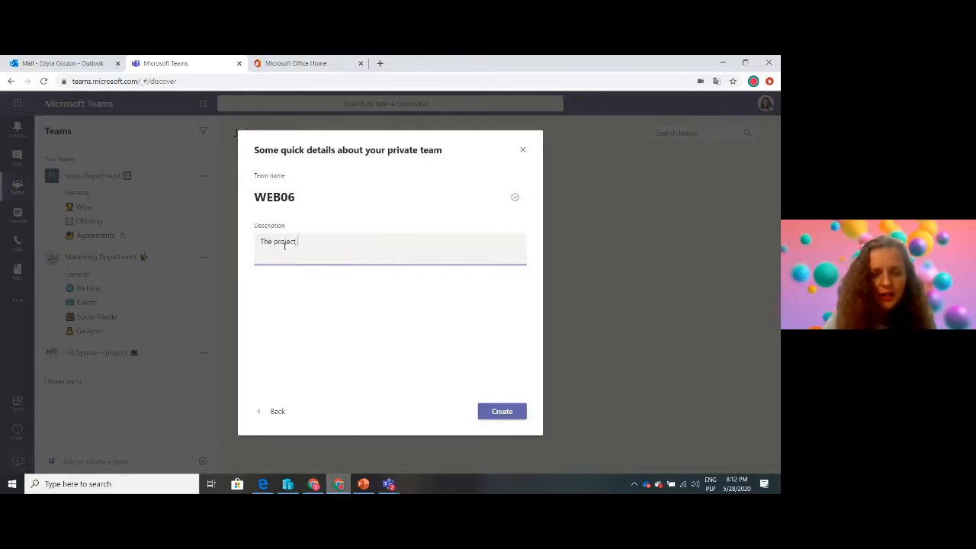
type("for Sales ")
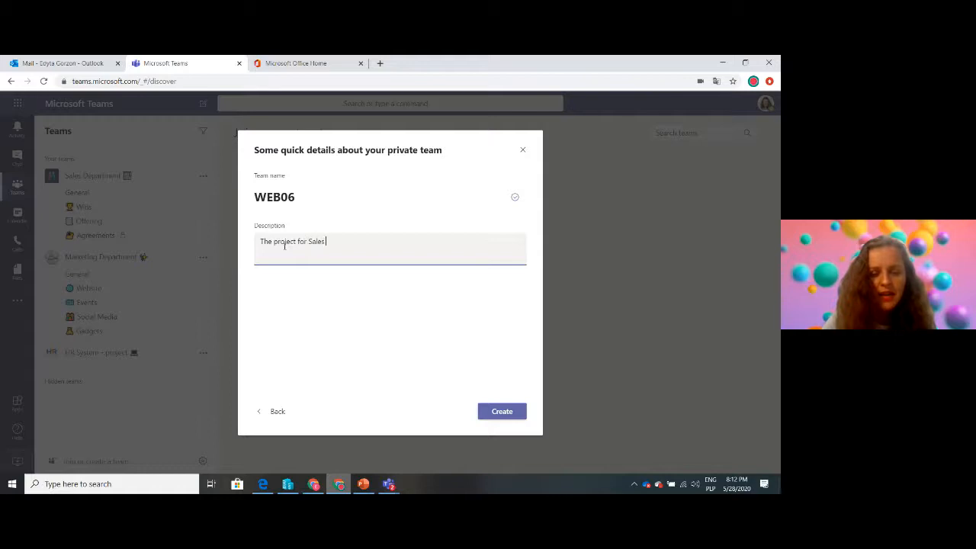
type("Depart")
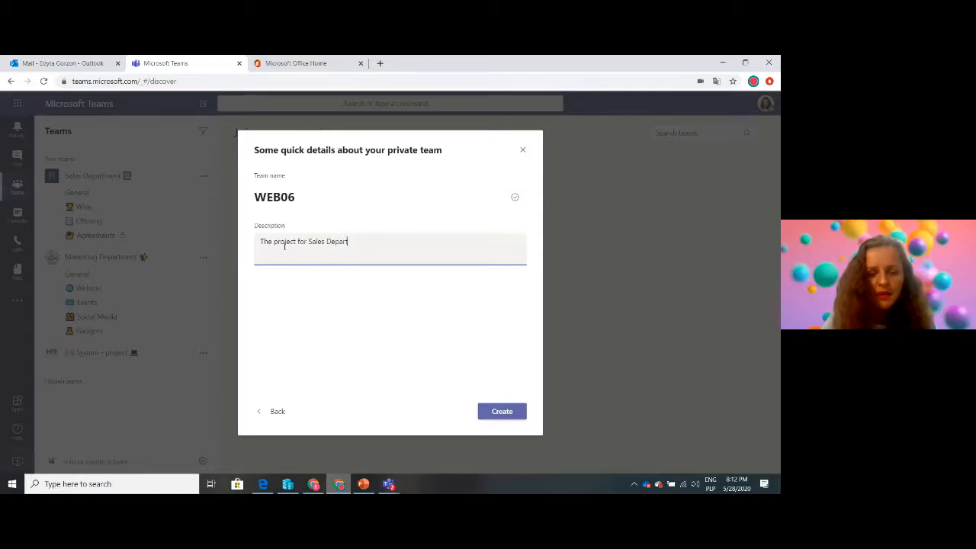
type("ment")
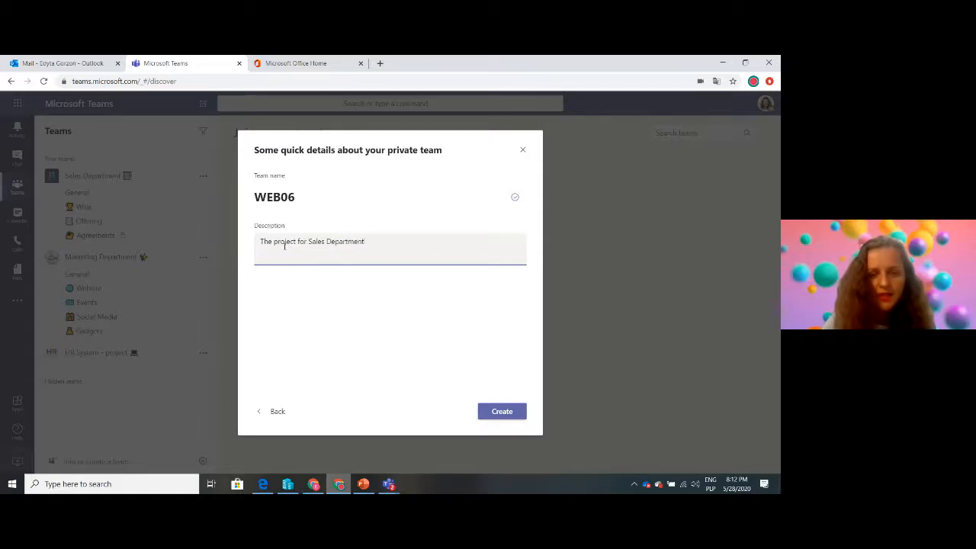
left_click(495, 411)
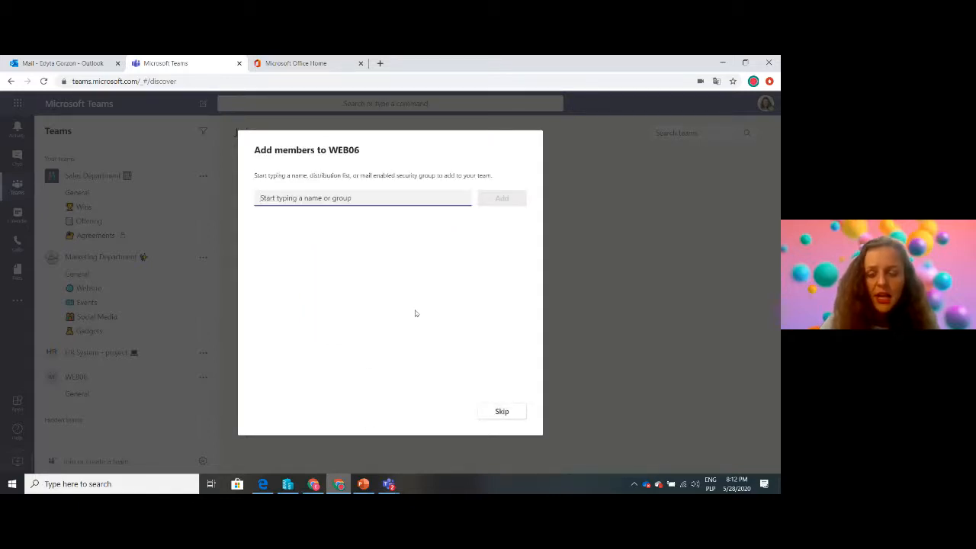
left_click(501, 413)
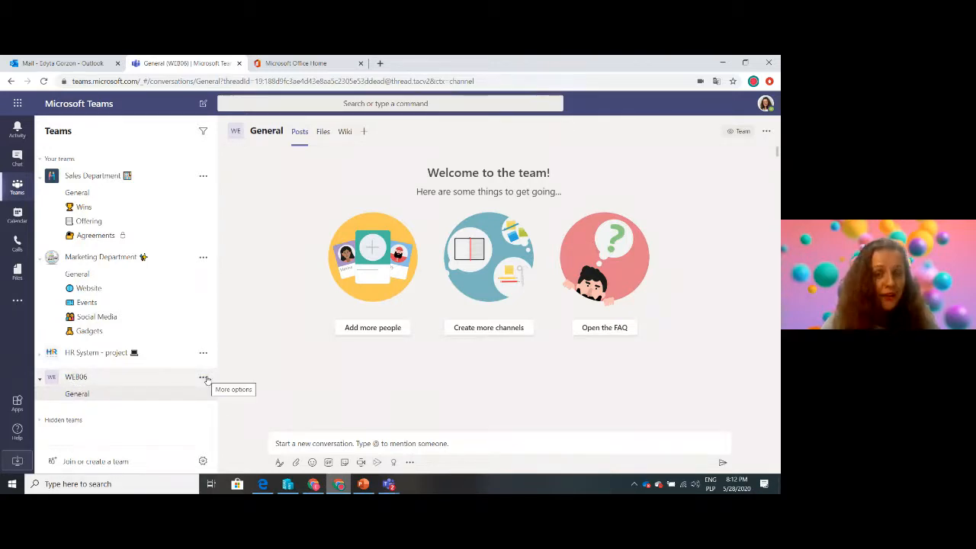
Switch to the webinar email in Outlook and review its list of tasks to be done
left_click(67, 64)
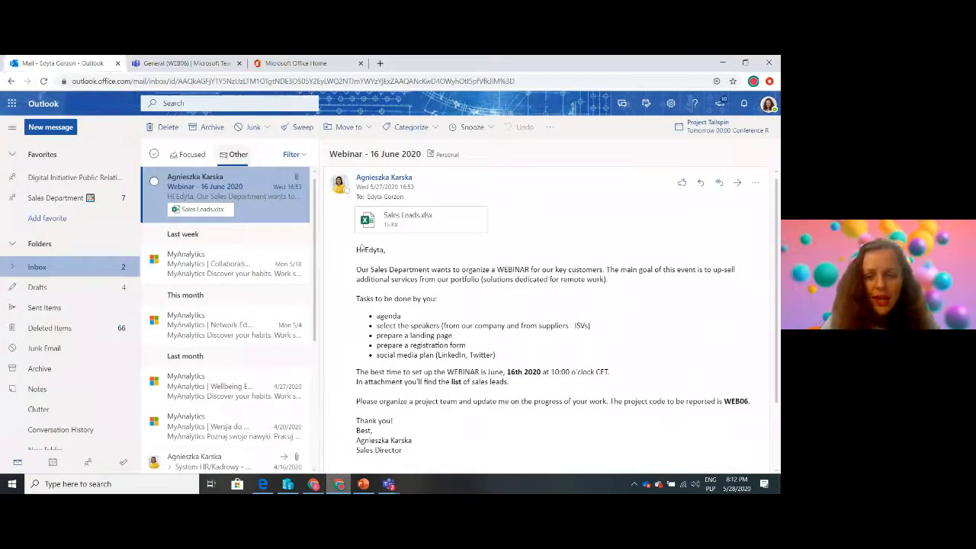
left_click_drag(497, 356, 376, 315)
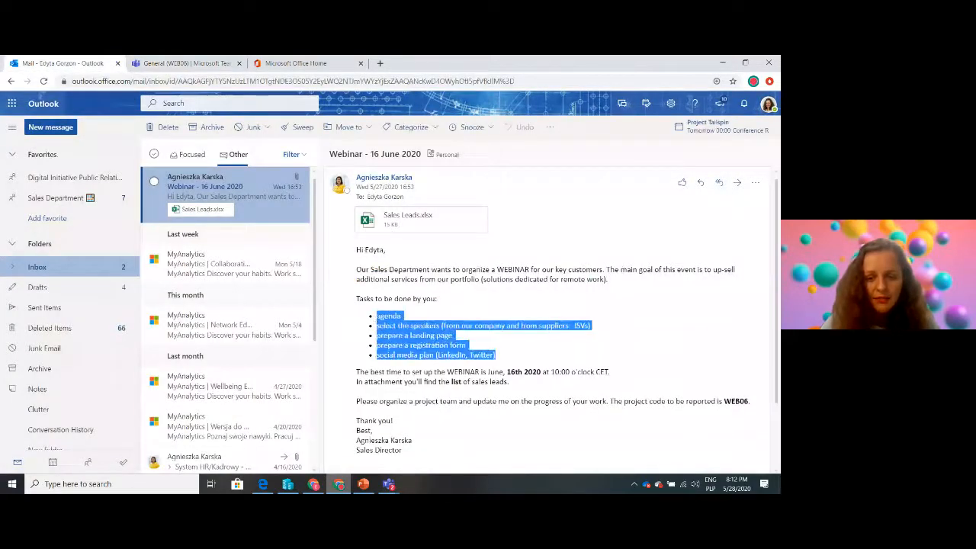
left_click(532, 361)
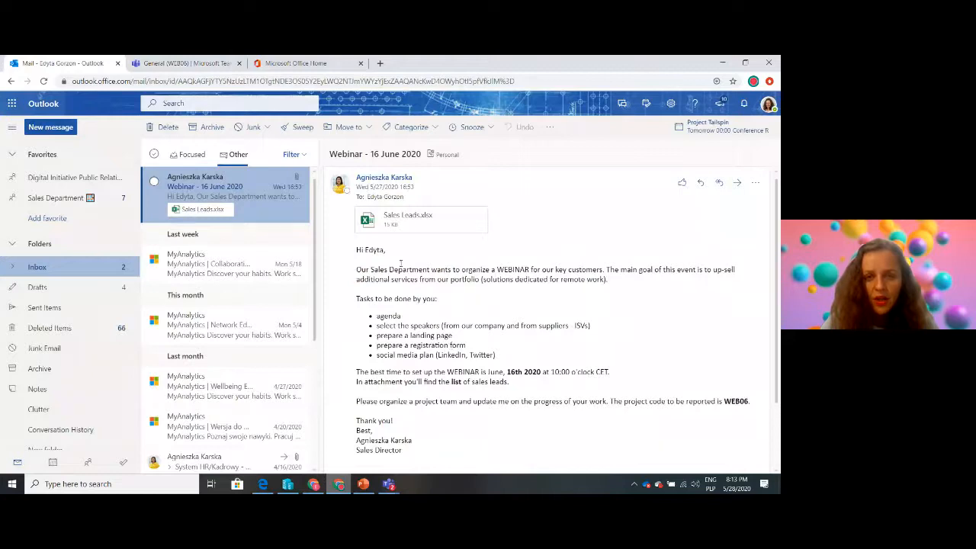
Return to Microsoft Teams and add a channel named Registration with standard privacy to the WEB06 team
left_click(183, 65)
left_click(204, 378)
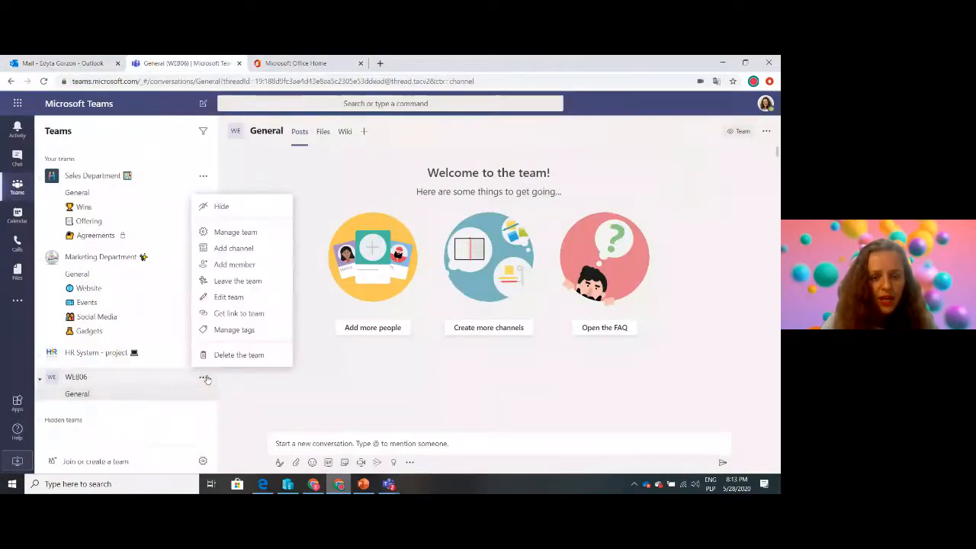
left_click(244, 251)
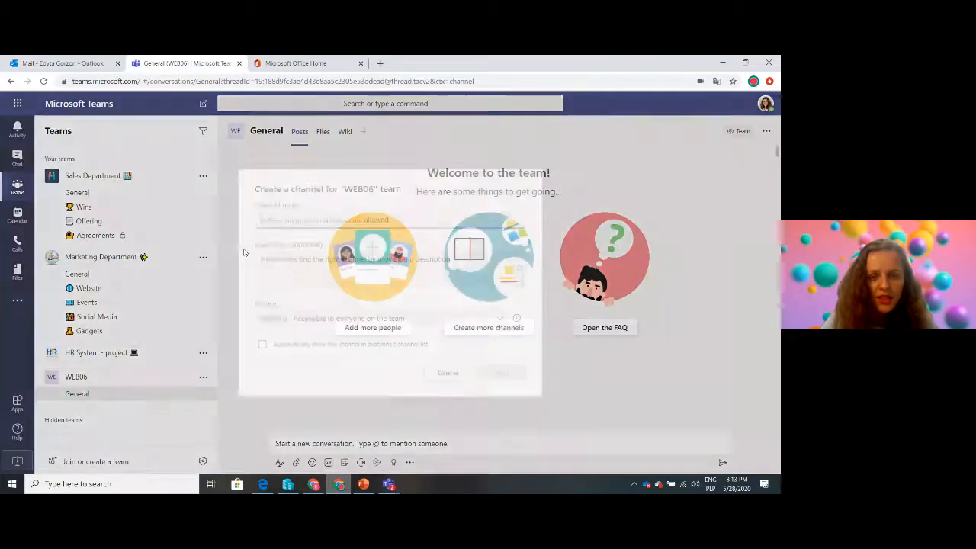
type("Regist")
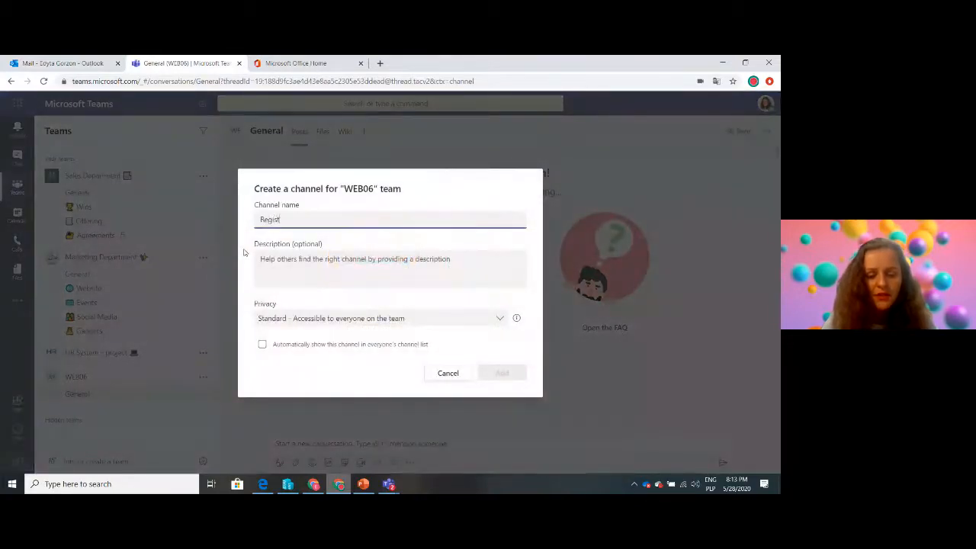
type("ration")
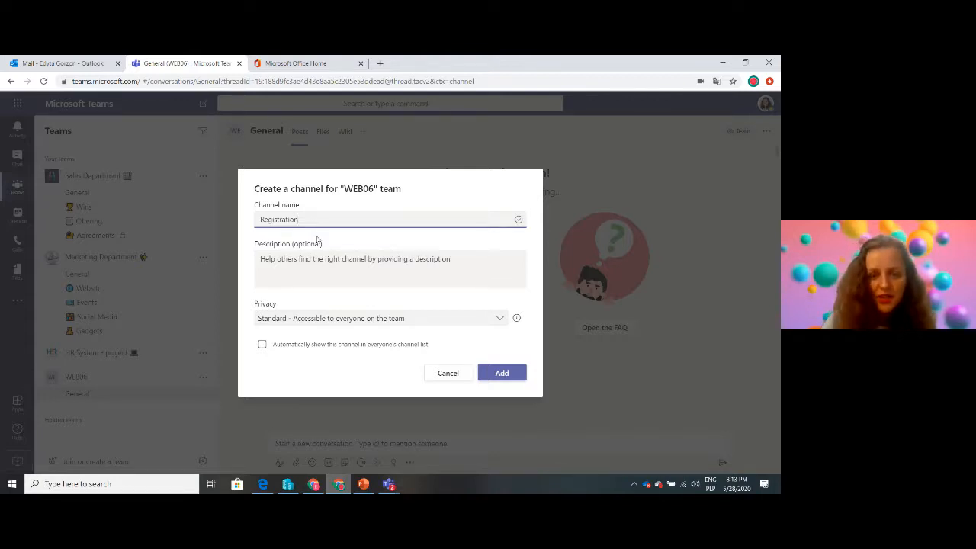
left_click(287, 321)
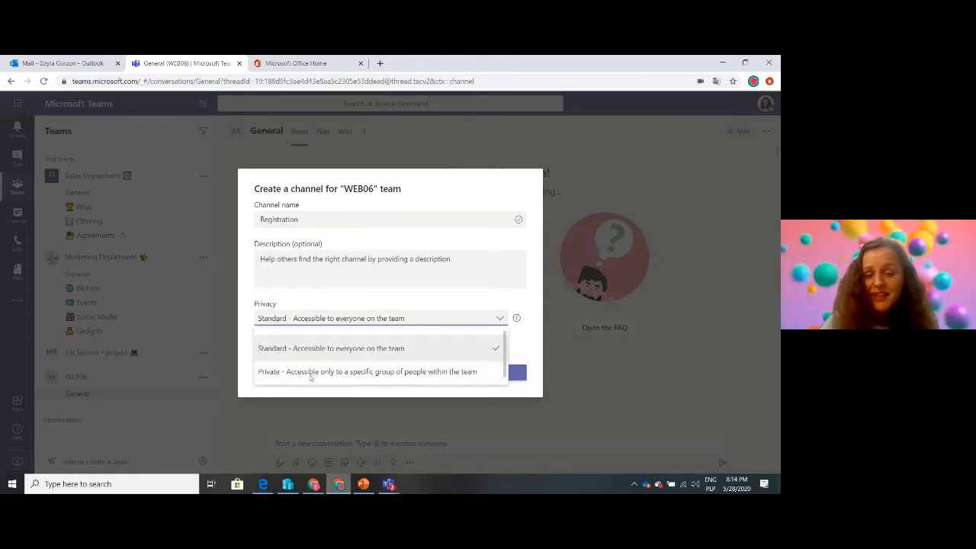
left_click(320, 292)
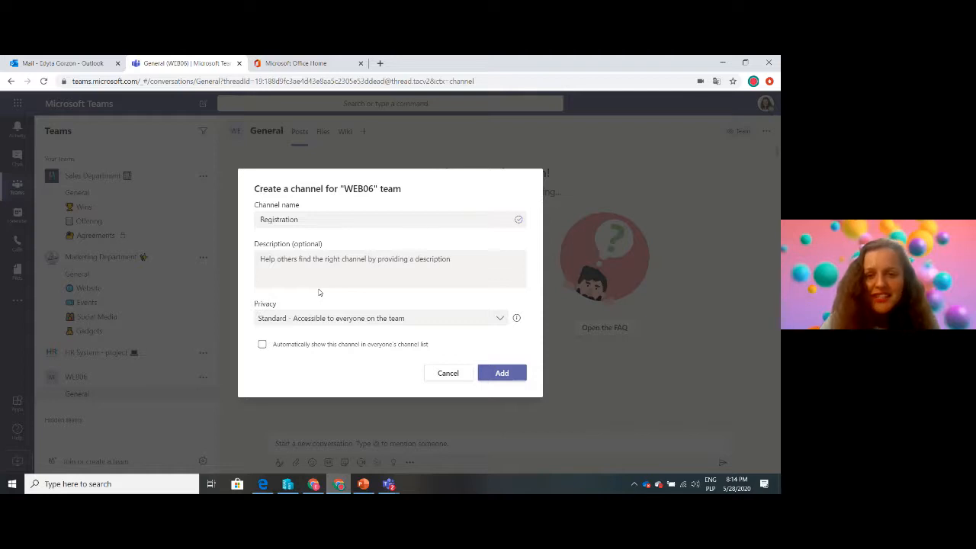
left_click(503, 374)
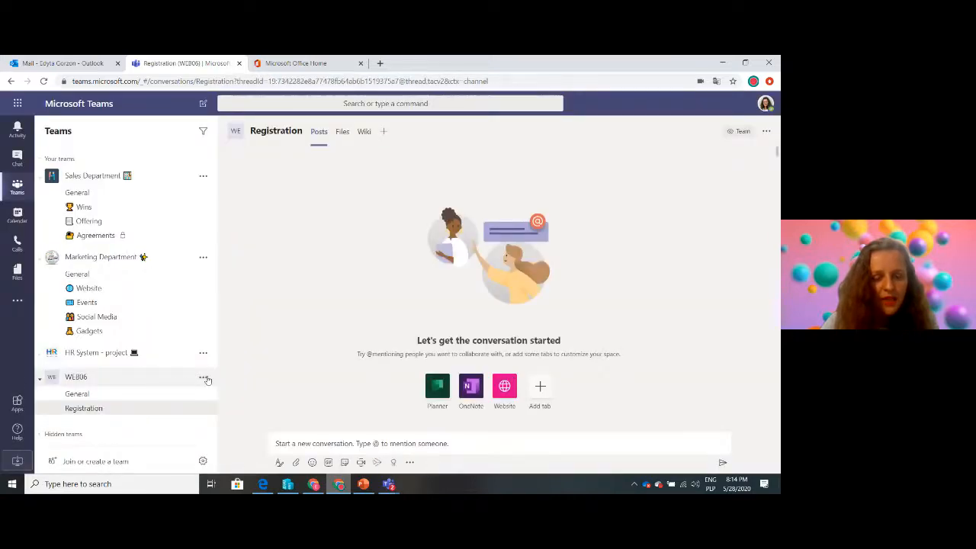
Add a standard channel named Tasks to the WEB06 team
left_click(204, 378)
left_click(231, 257)
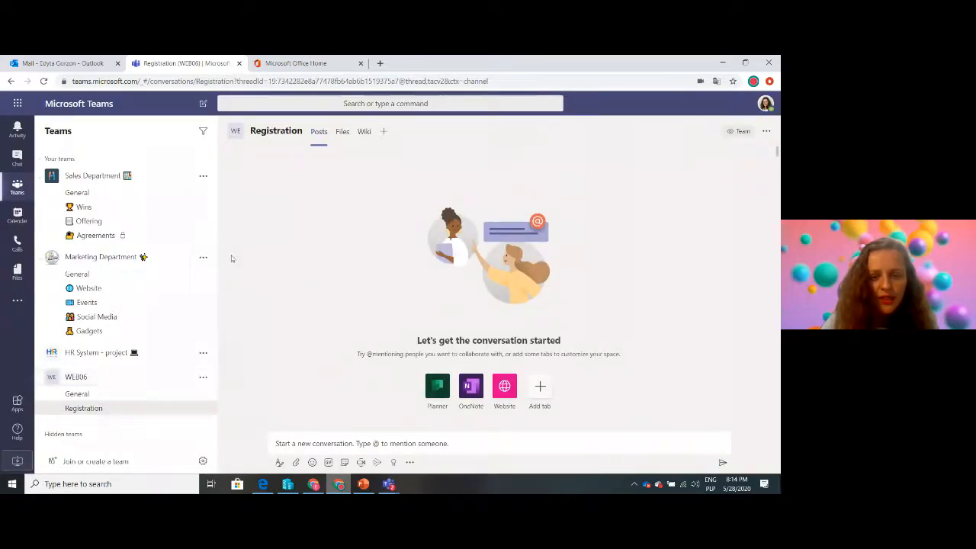
type("Tasks")
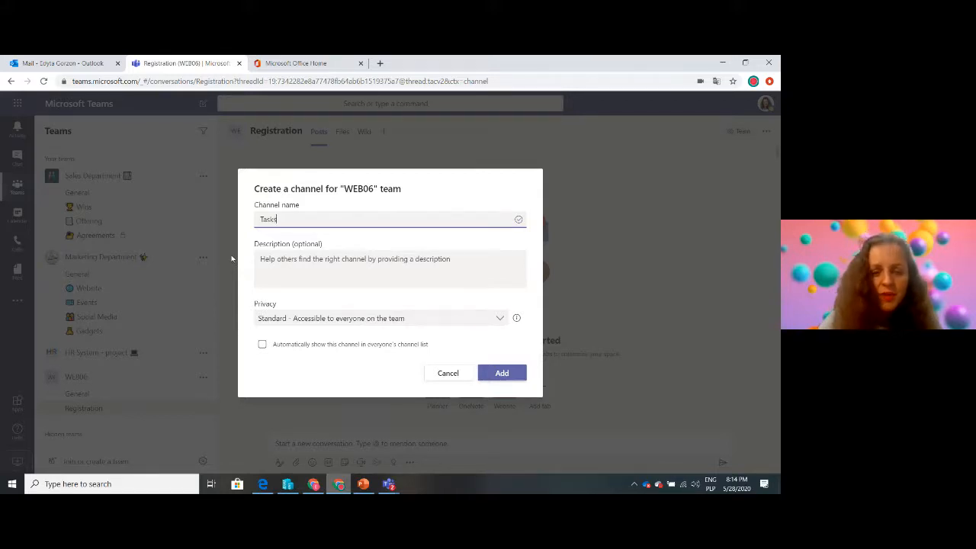
left_click(504, 373)
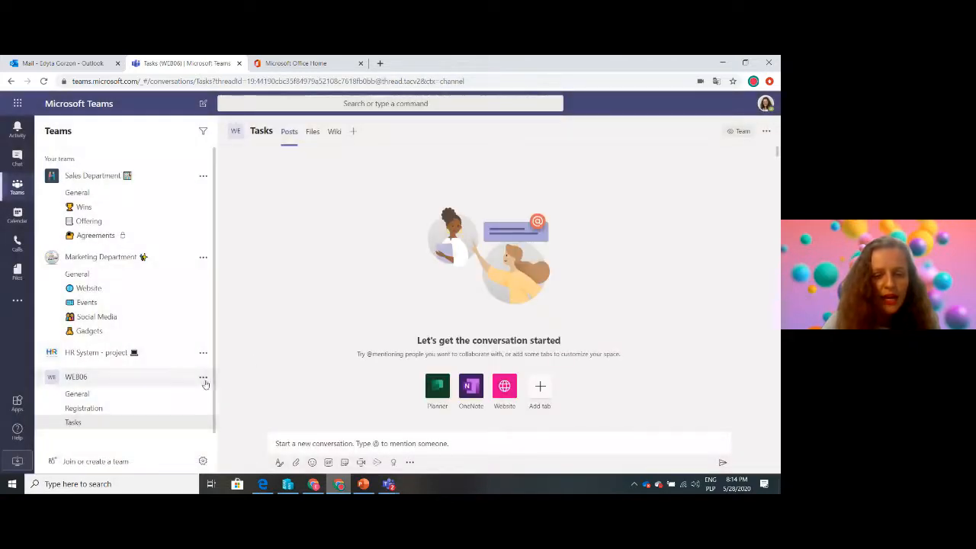
Add a standard channel named Meetings to the WEB06 team
left_click(203, 378)
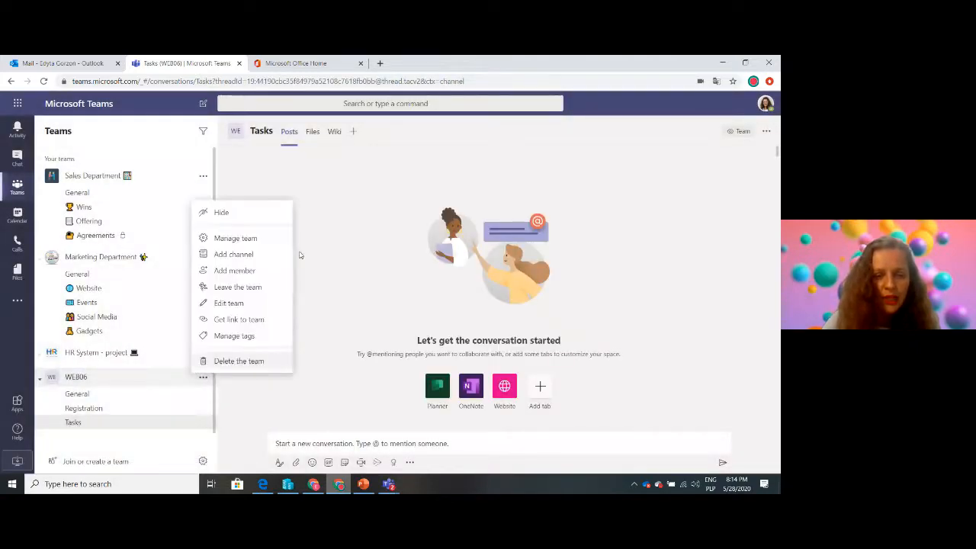
left_click(234, 255)
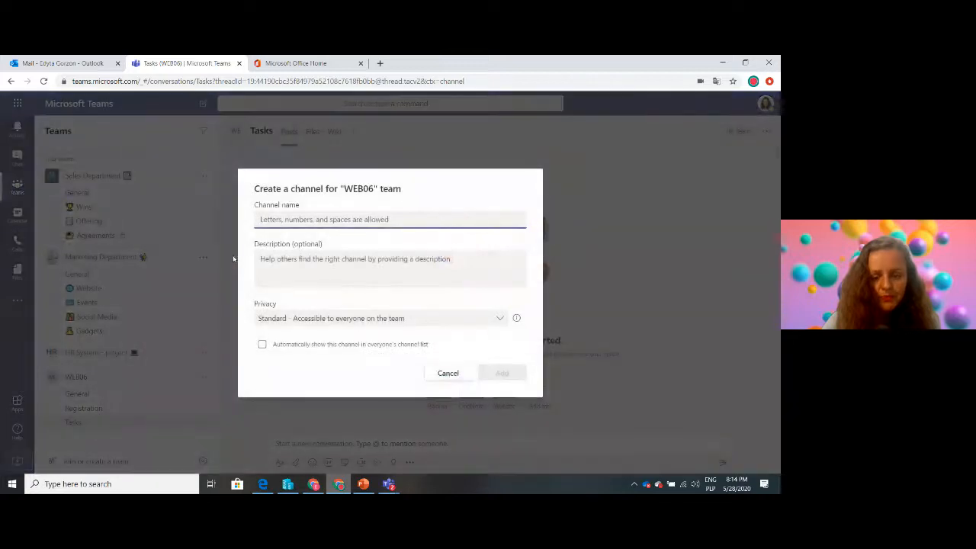
type("Meetings")
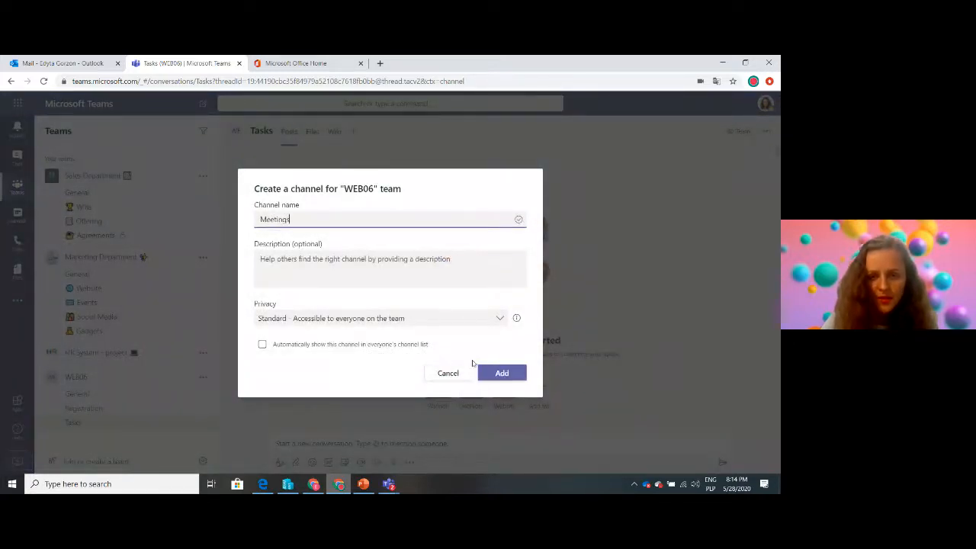
left_click(510, 373)
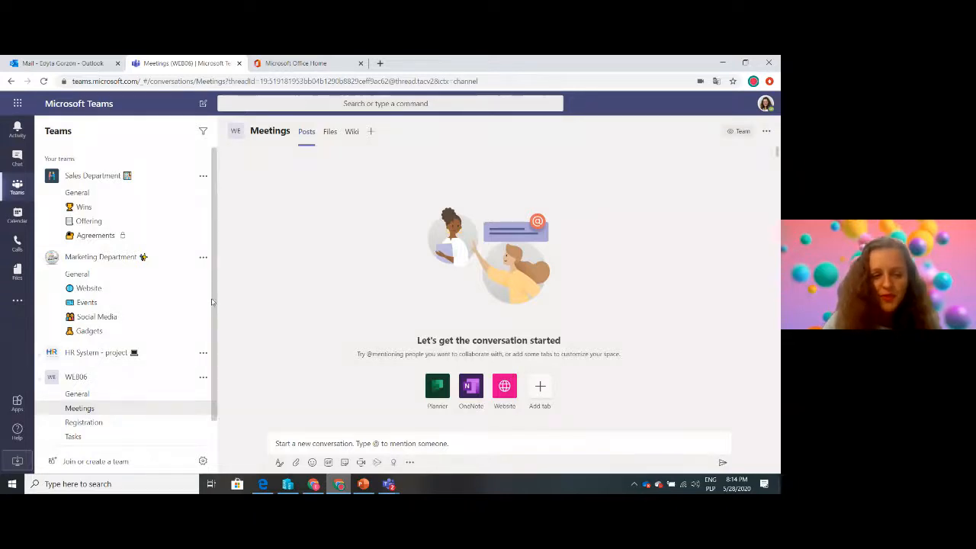
scroll(215, 368, "down", 2)
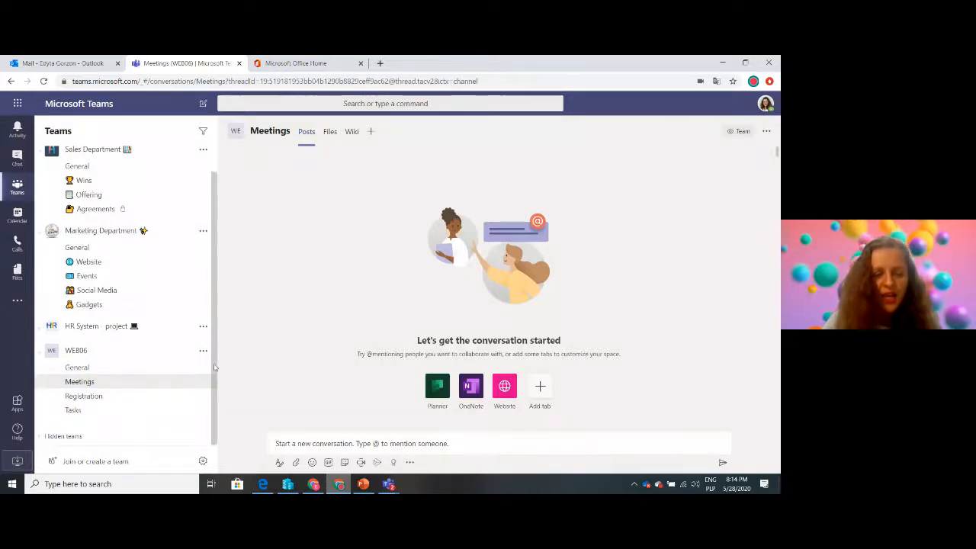
left_click(80, 350)
left_click(86, 377)
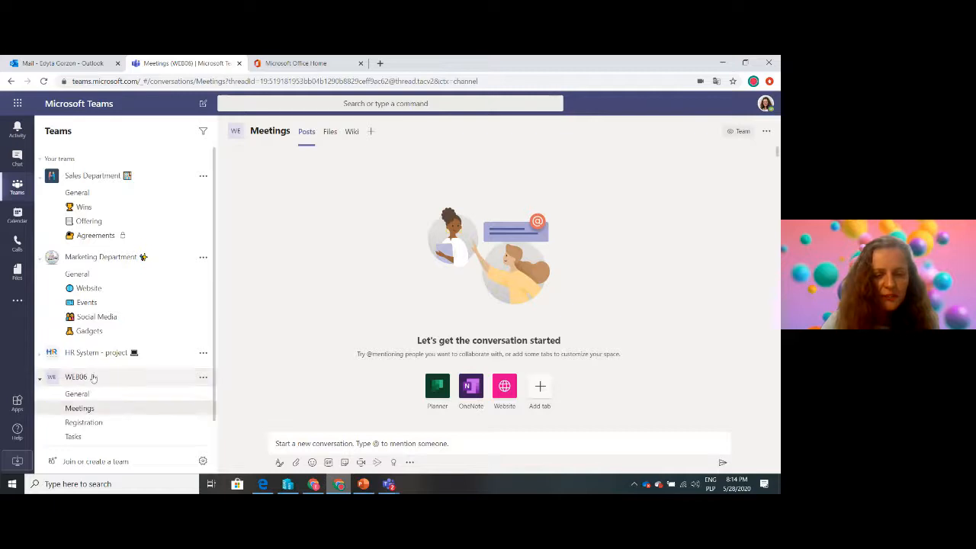
Change the WEB06 team picture in the team's settings to the webinar2 image from the Marketing DEMO folder and save it
left_click(203, 377)
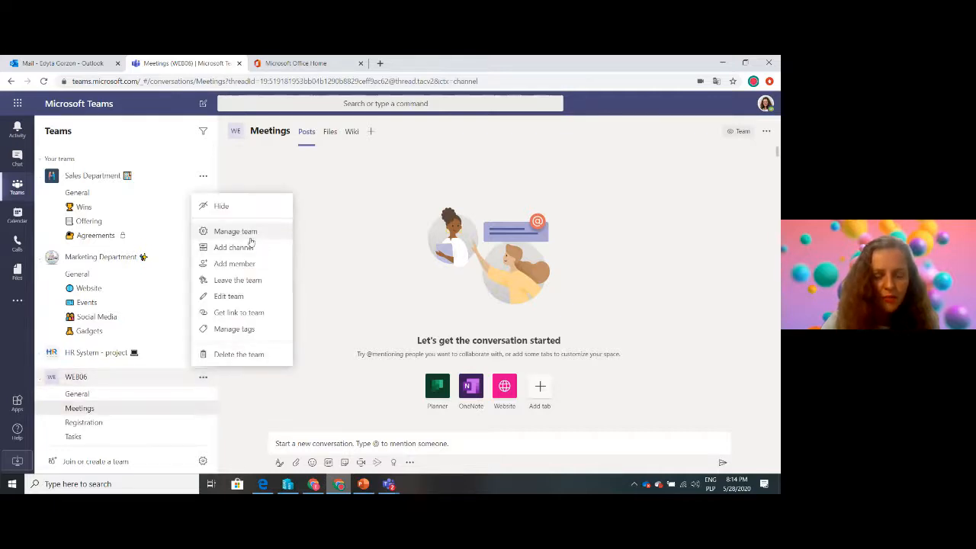
left_click(222, 232)
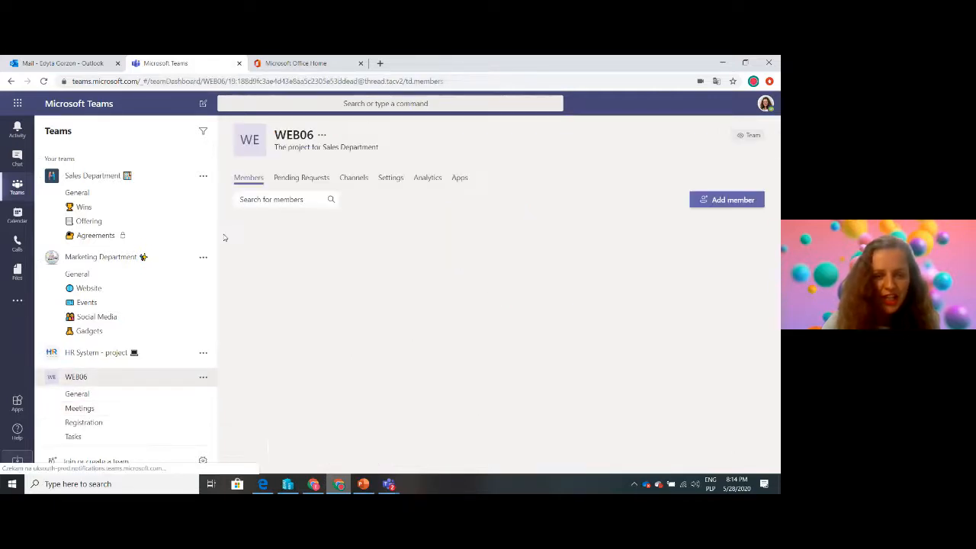
left_click(390, 182)
left_click(248, 206)
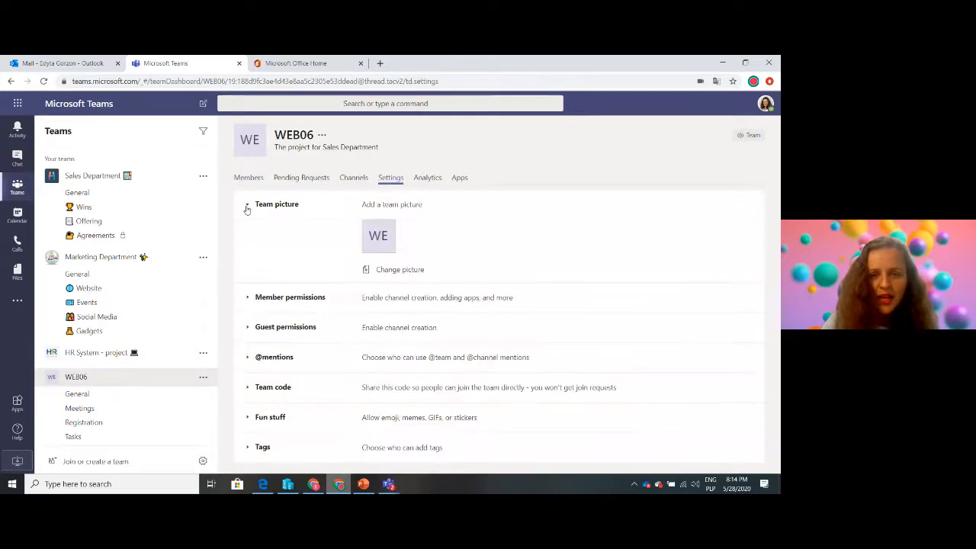
left_click(392, 268)
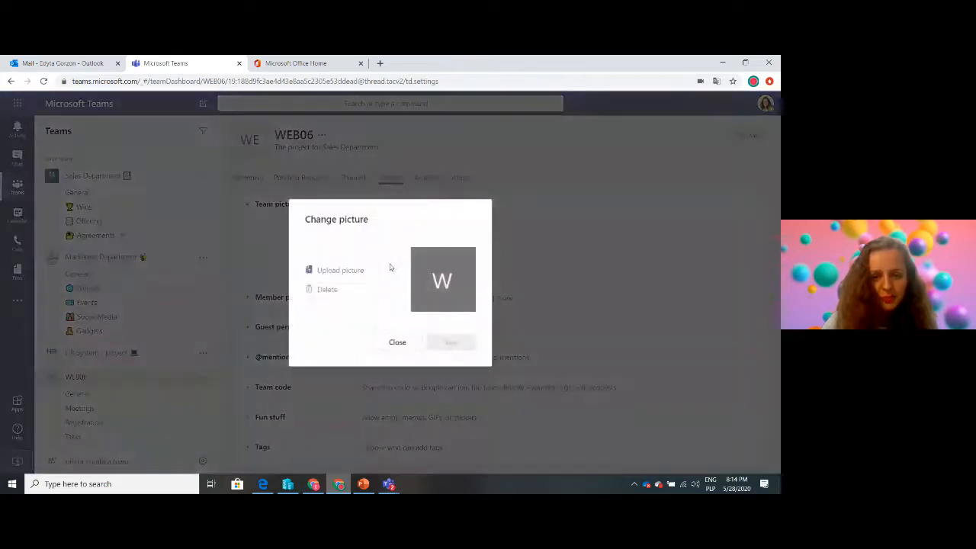
left_click(340, 273)
left_click(237, 133)
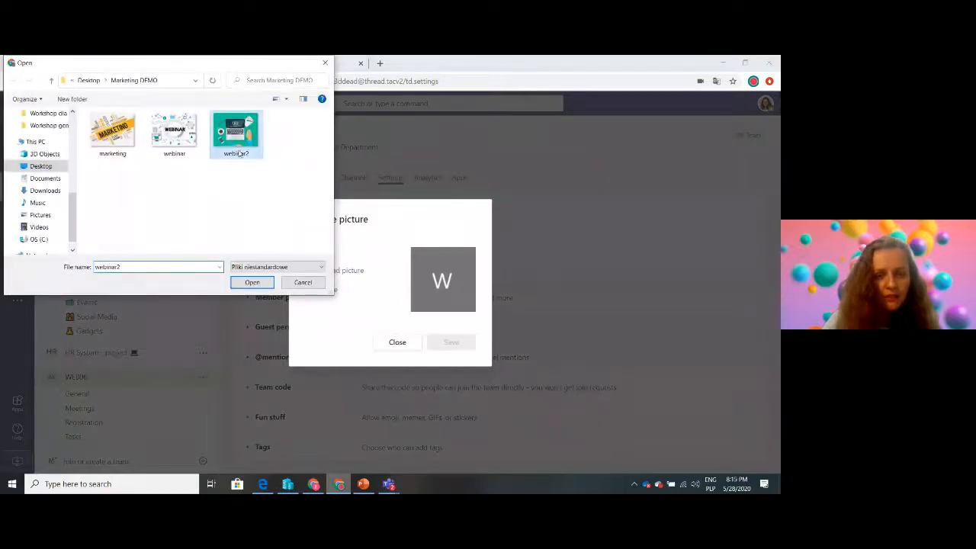
left_click(252, 281)
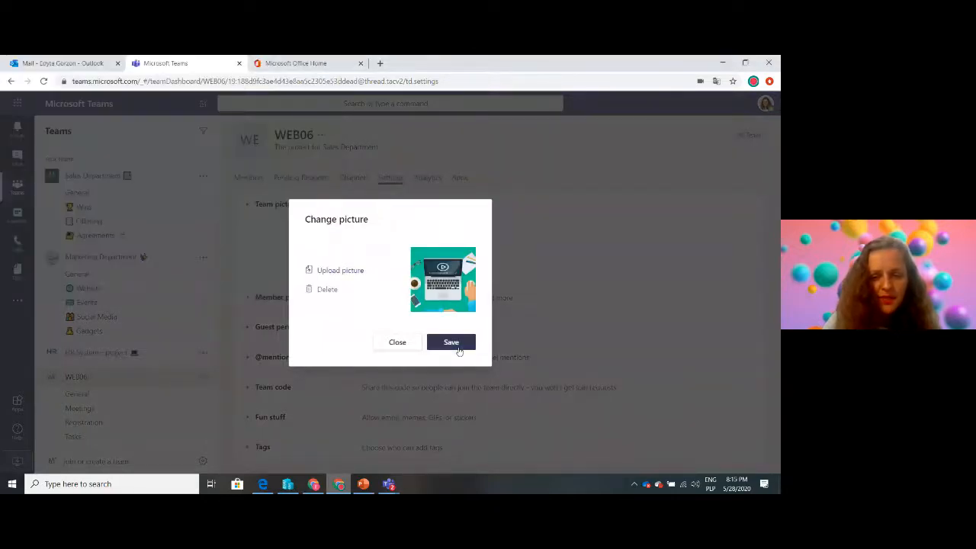
left_click(458, 341)
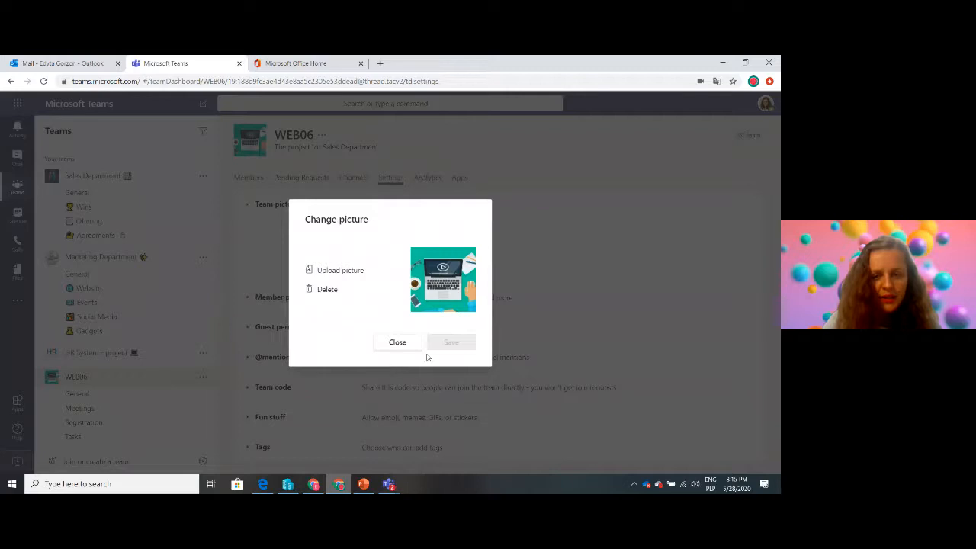
left_click(390, 344)
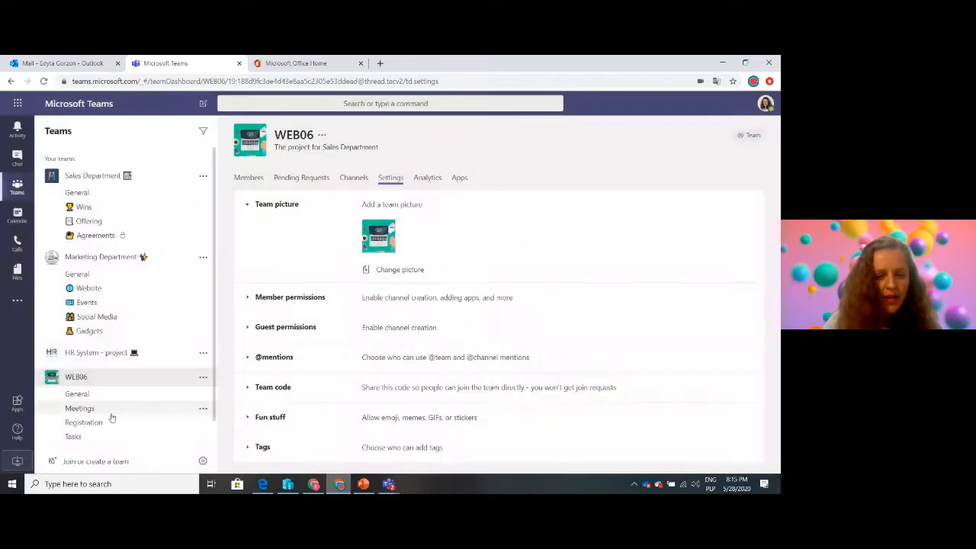
Edit the Meetings channel of WEB06 to put a red telephone receiver emoji in front of its name and save
left_click(203, 409)
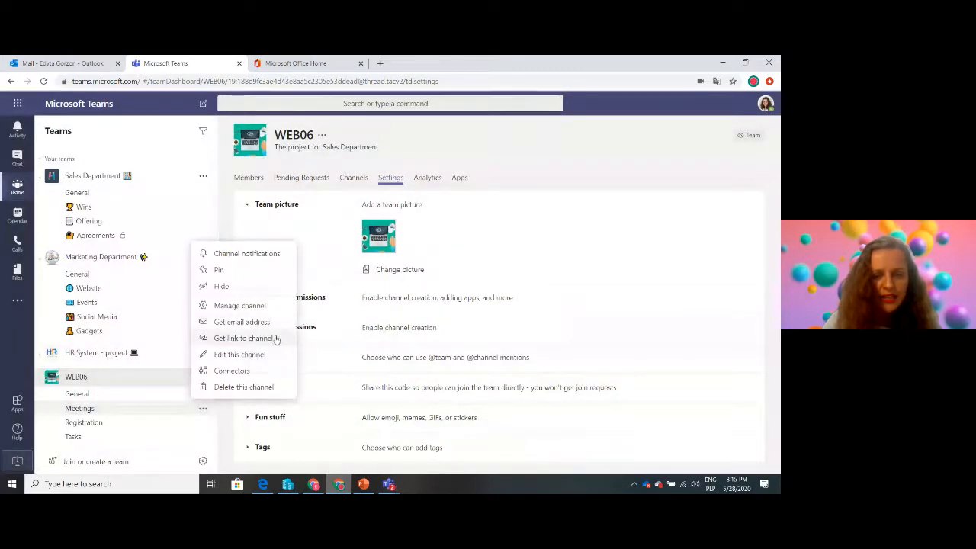
left_click(256, 354)
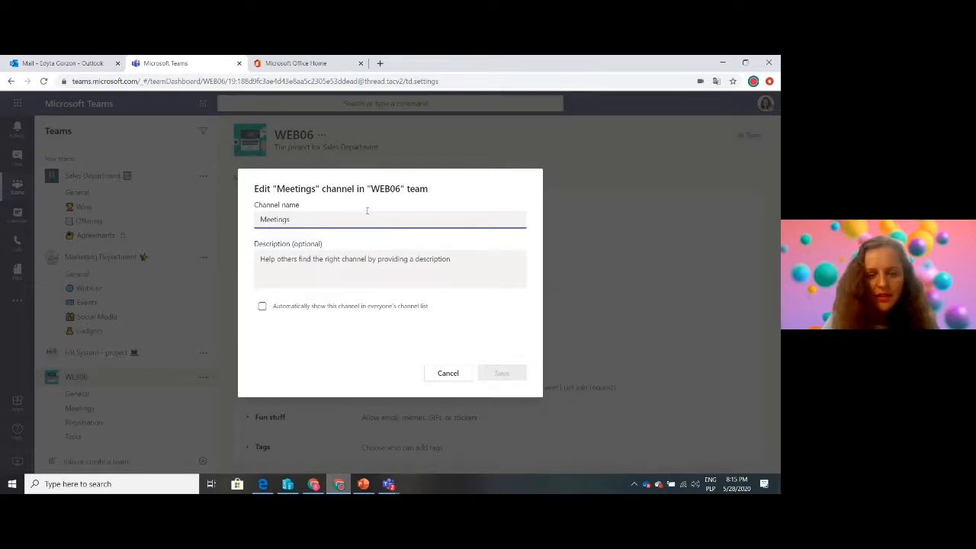
key("super+period")
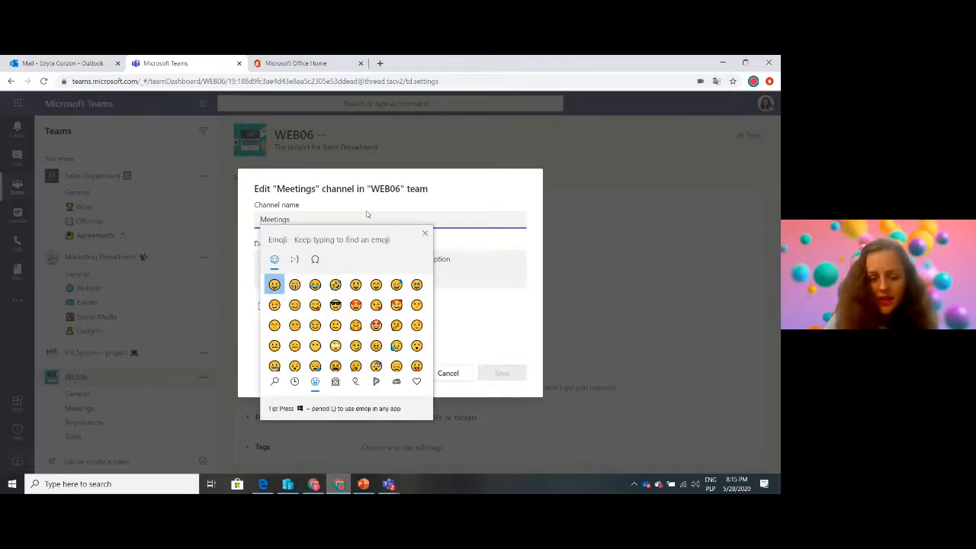
type("pho")
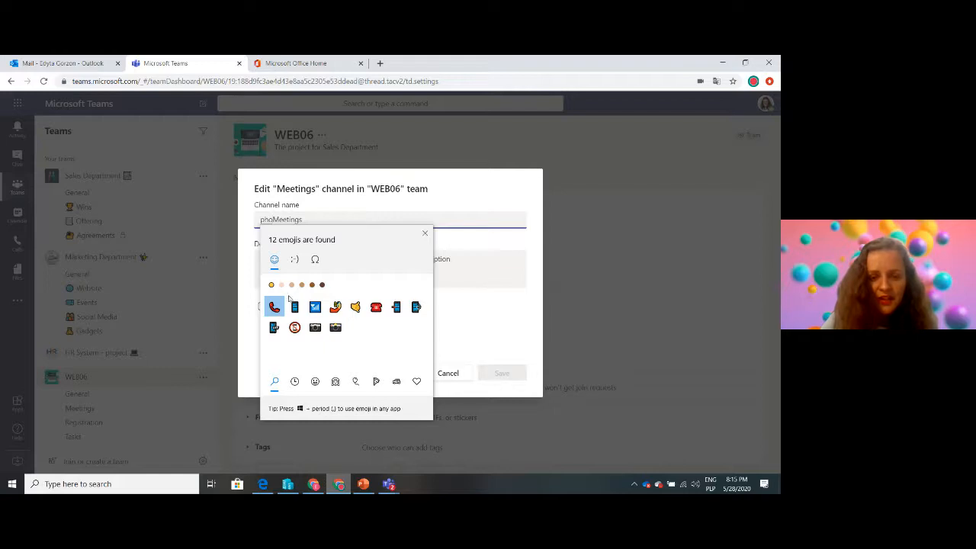
left_click(274, 306)
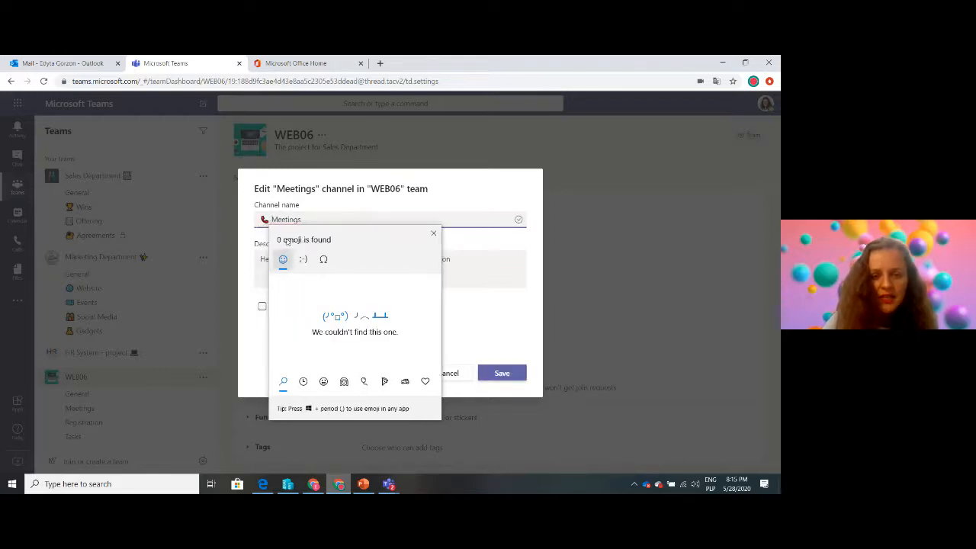
left_click(494, 305)
left_click(502, 373)
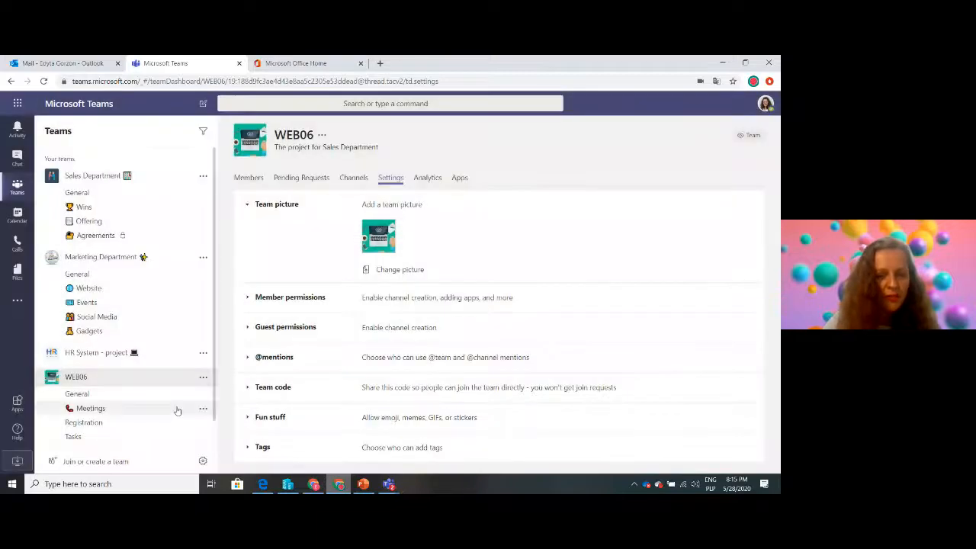
Edit the Registration channel of WEB06 to put a pen nib emoji in front of its name and save
left_click(201, 423)
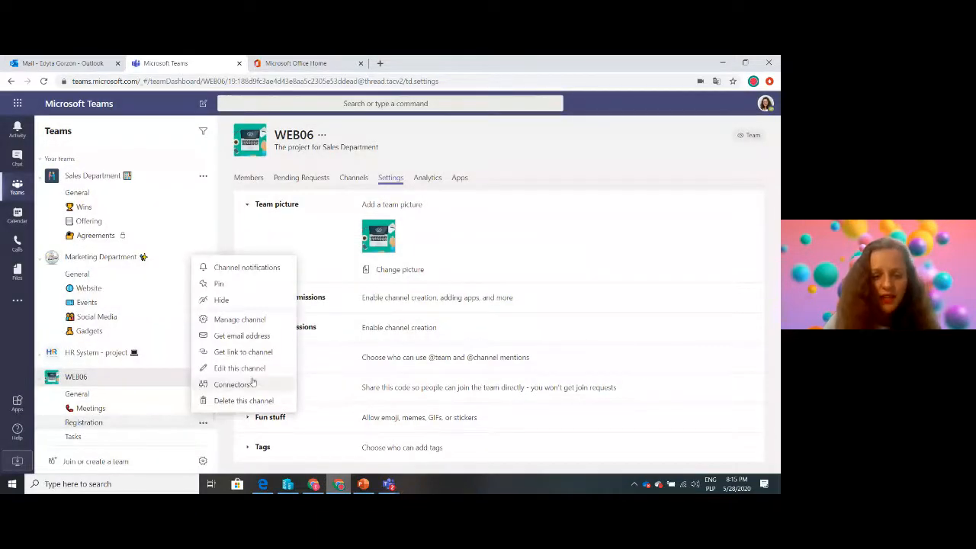
left_click(232, 369)
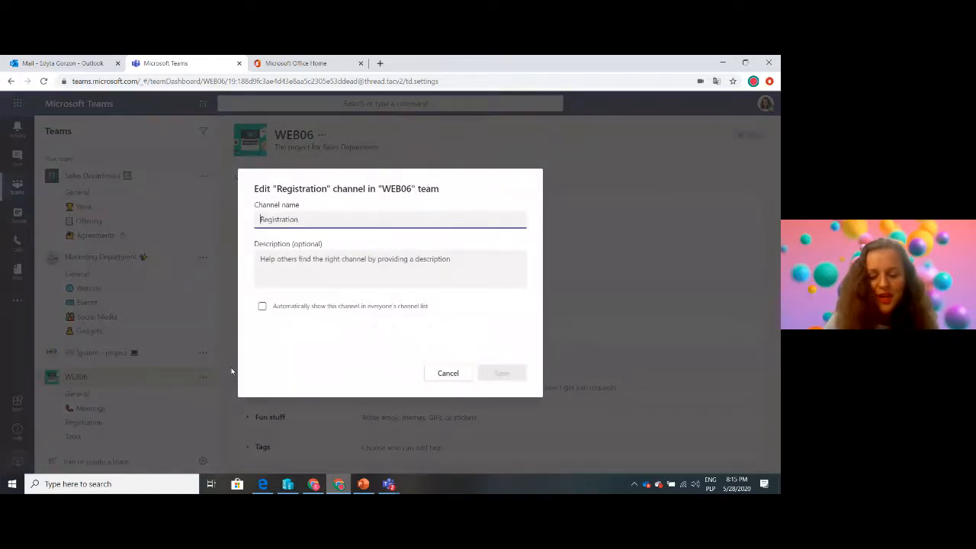
key("super+period")
type("pen")
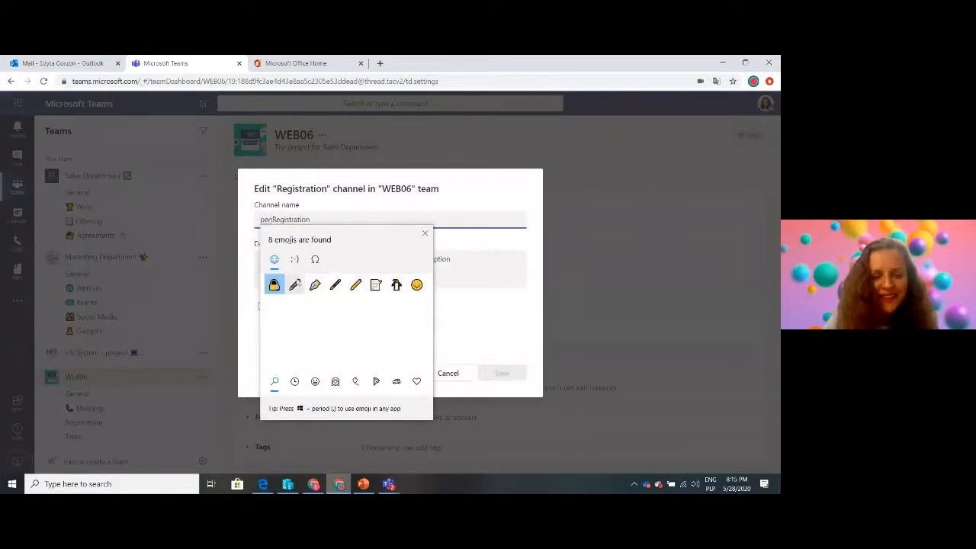
left_click(315, 285)
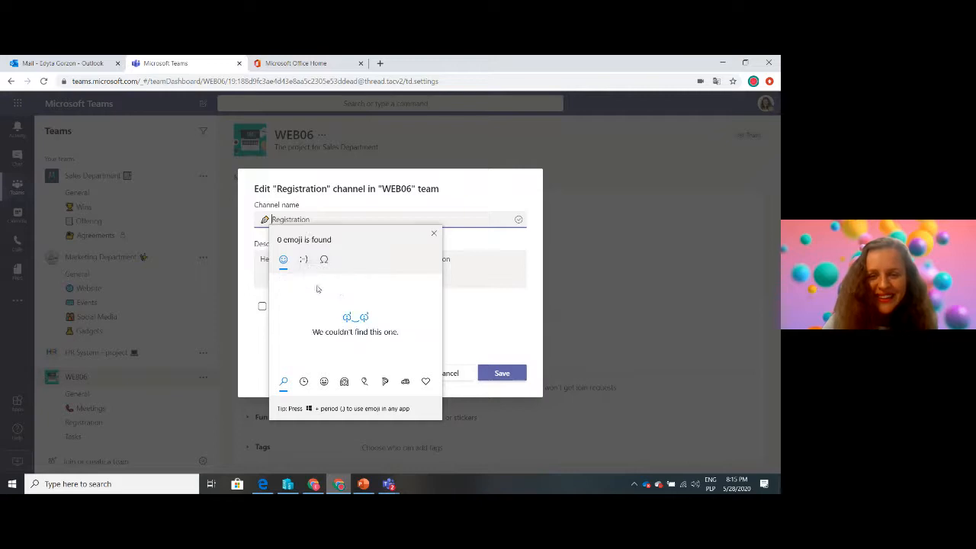
left_click(459, 336)
left_click(498, 373)
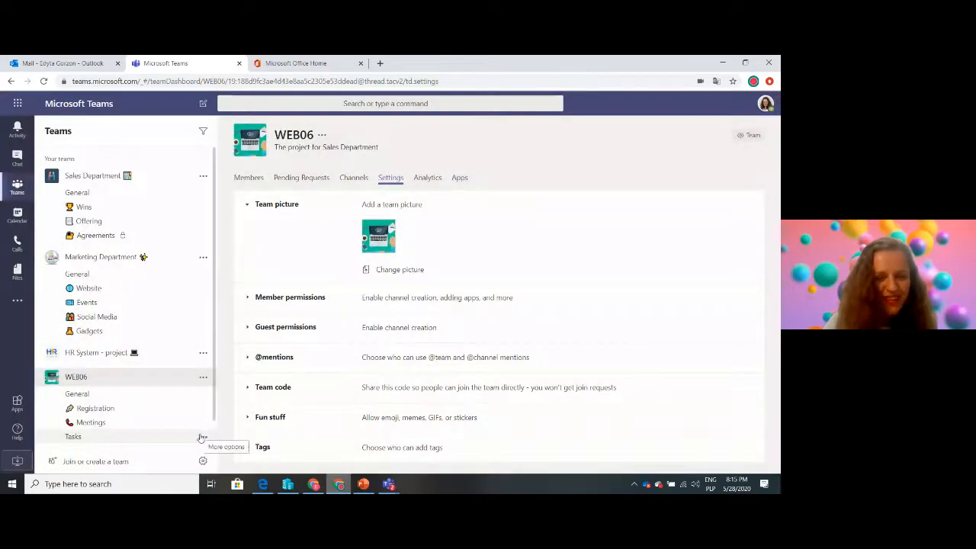
Edit the Tasks channel of WEB06 to put a newspaper emoji in front of its name and save
left_click(203, 436)
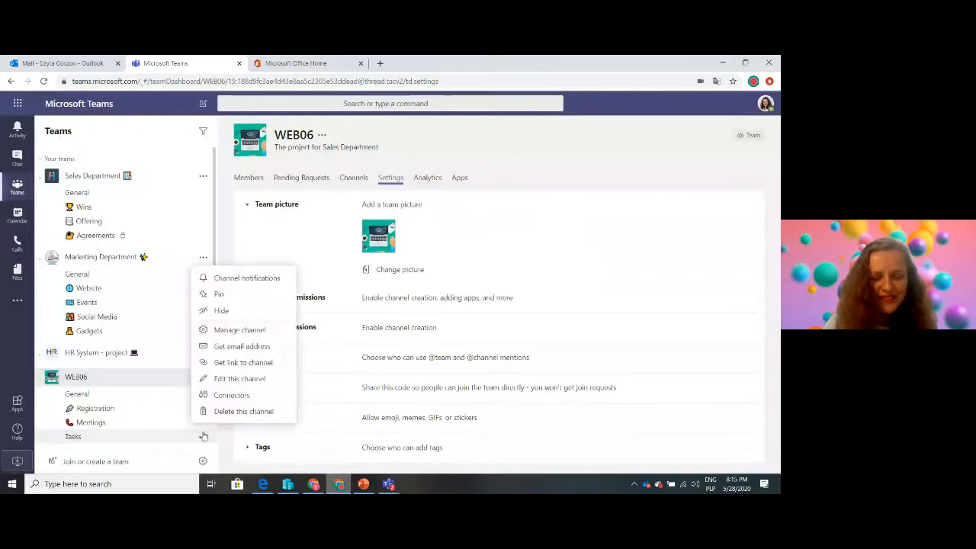
left_click(259, 378)
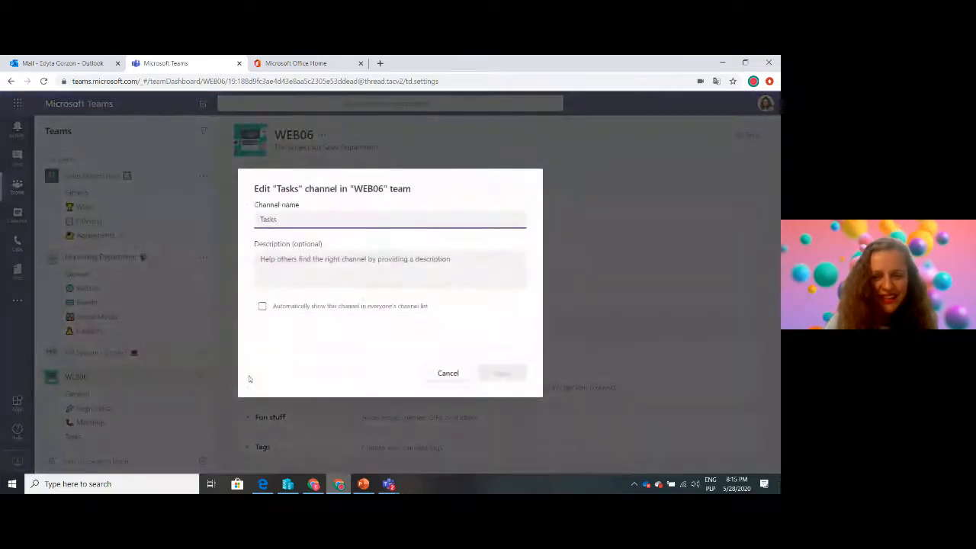
key("Home")
key("super+period")
type("pac")
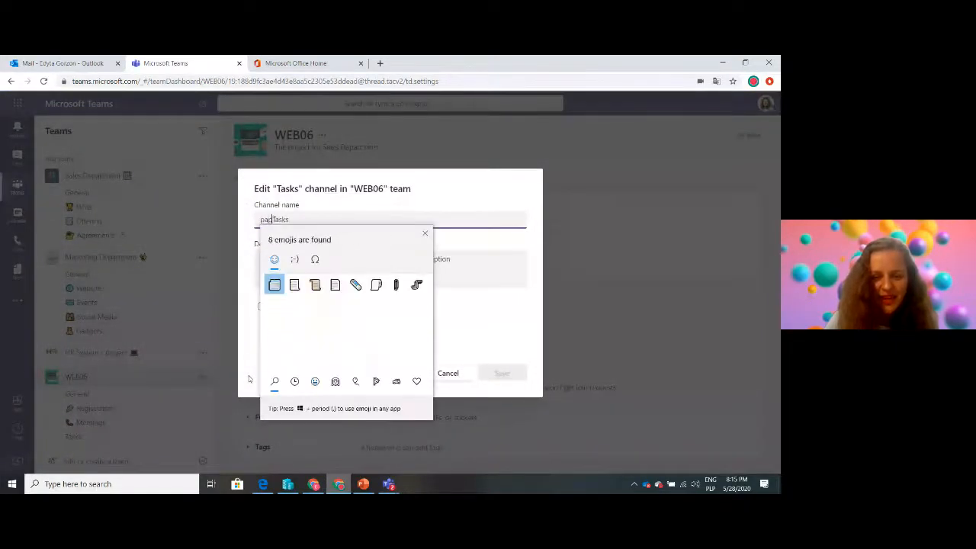
left_click(274, 285)
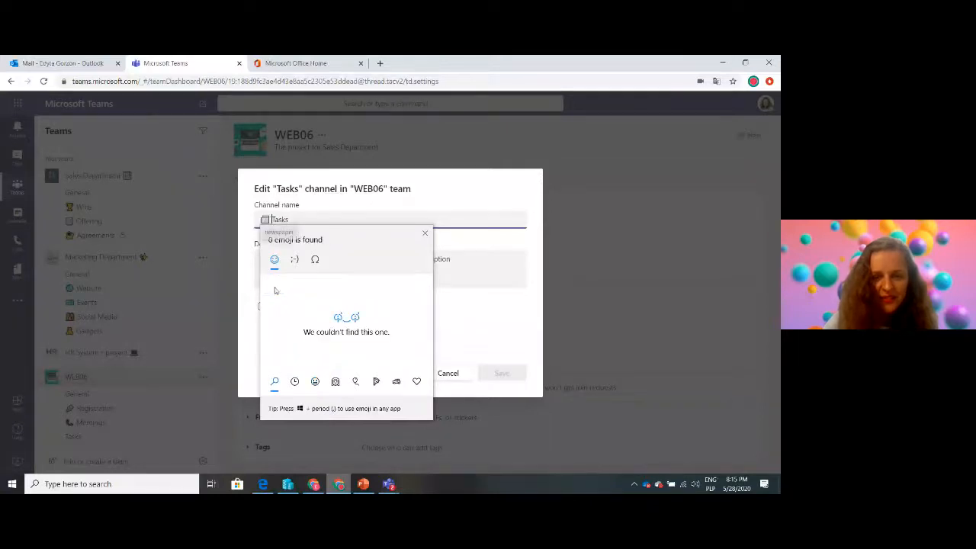
left_click(489, 322)
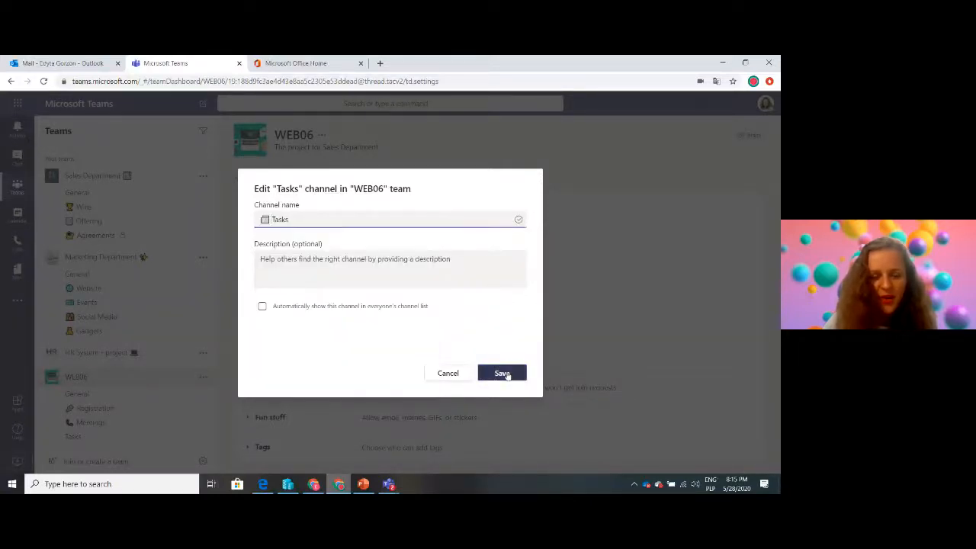
left_click(503, 373)
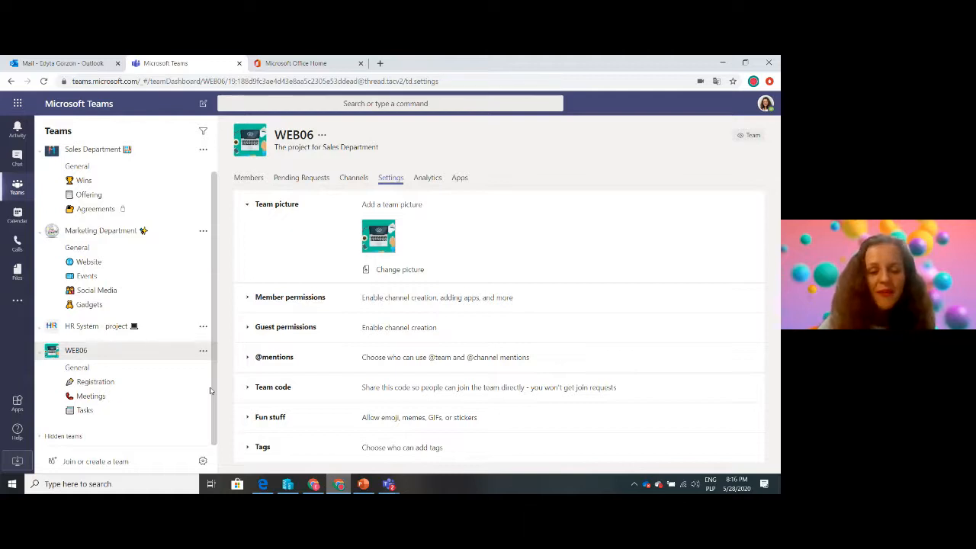
Get the email address of WEB06's General channel and copy it
left_click(121, 369)
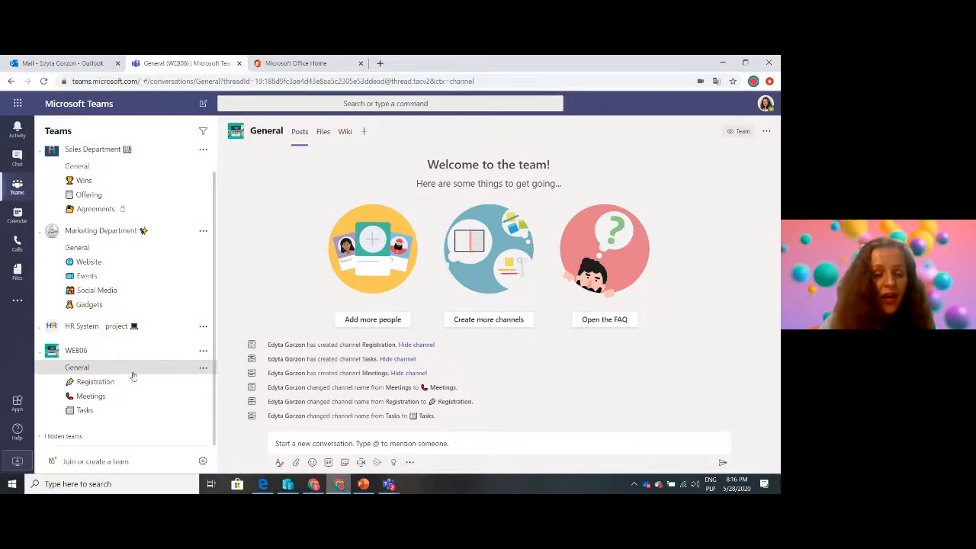
left_click(203, 371)
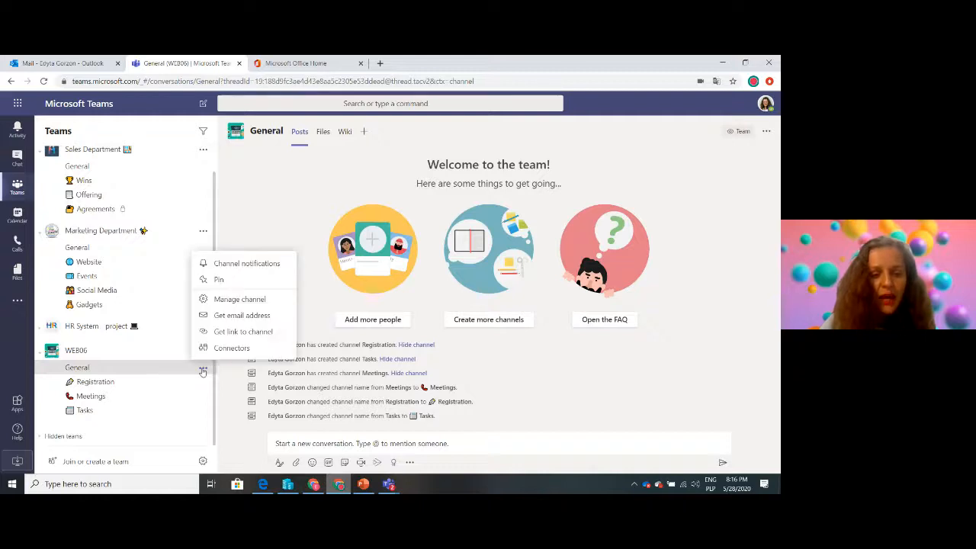
left_click(244, 319)
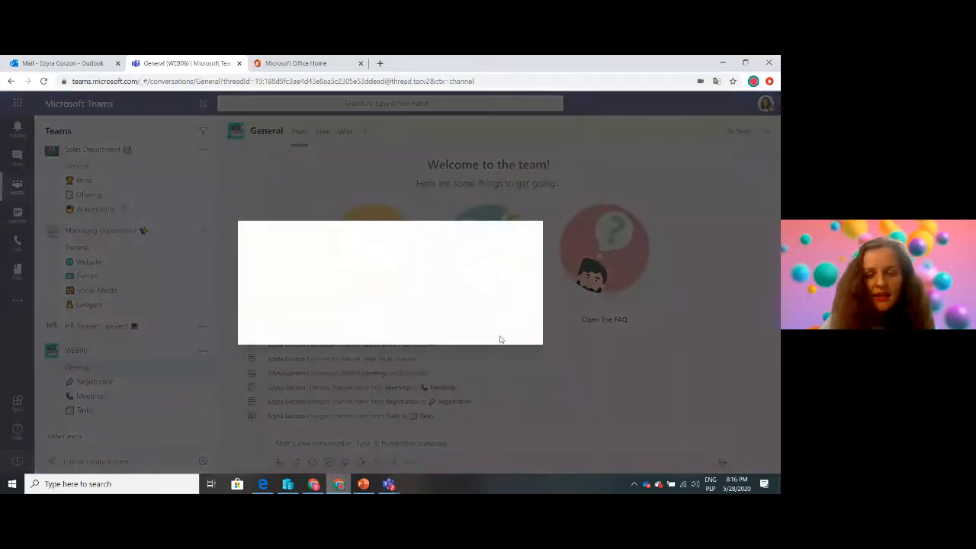
left_click(499, 321)
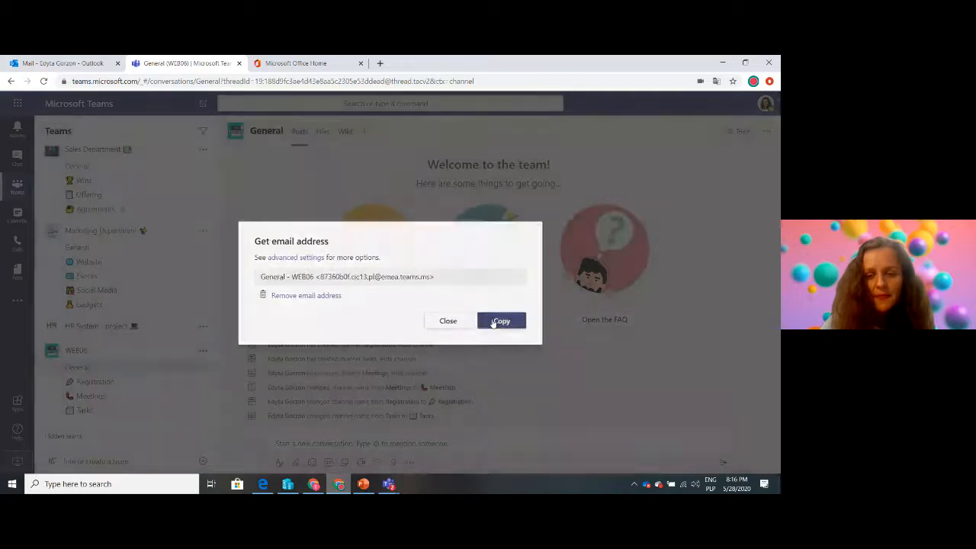
Switch to Outlook and forward the "Webinar - 16 June 2020" email with its Sales Leads.xlsx attachment to the copied channel address
left_click(60, 66)
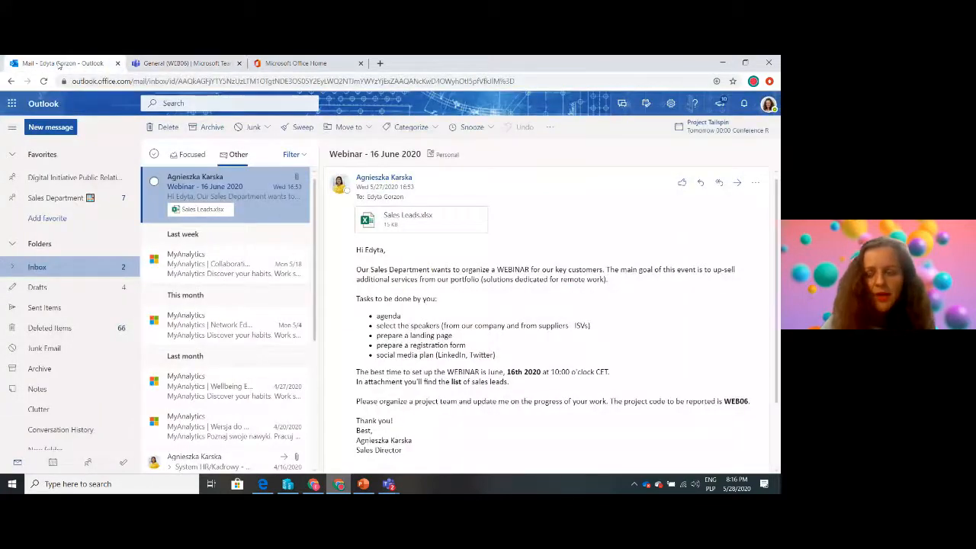
left_click(738, 183)
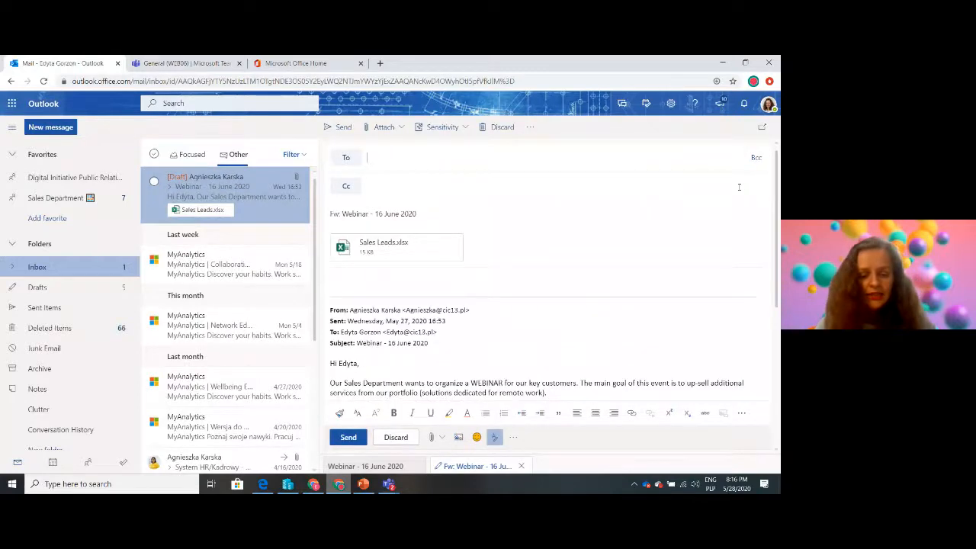
key("ctrl+v")
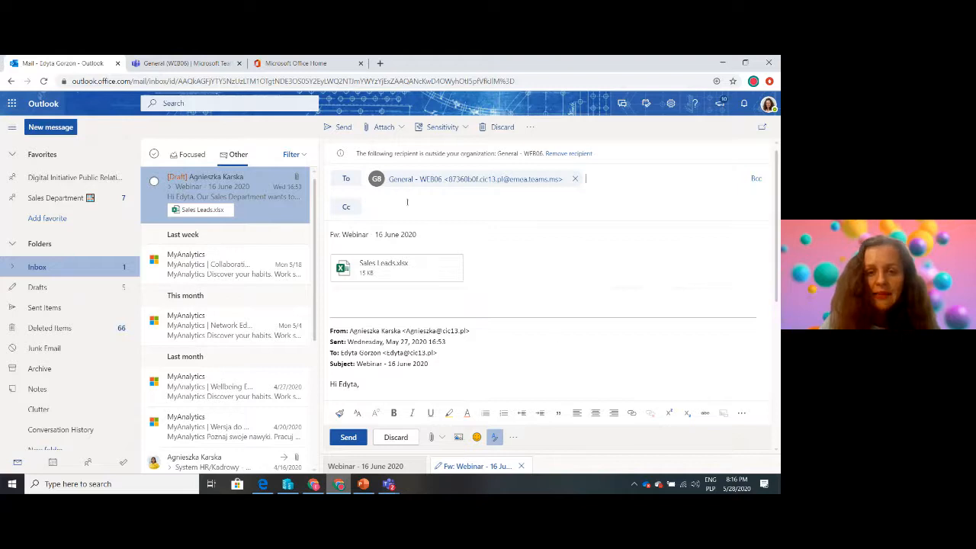
left_click(342, 128)
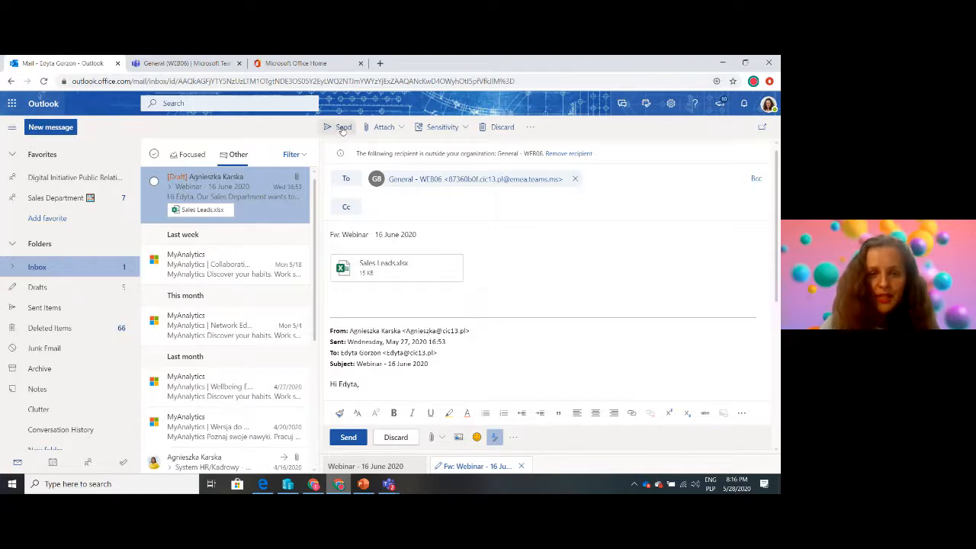
Switch back to Teams and review the forwarded webinar email in WEB06's General channel
left_click(191, 63)
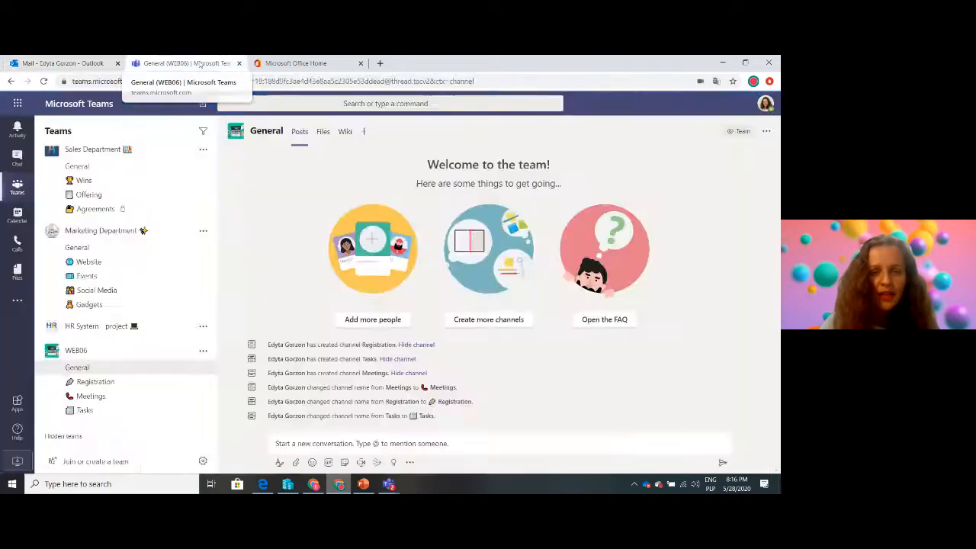
left_click(93, 396)
left_click(96, 382)
left_click(85, 370)
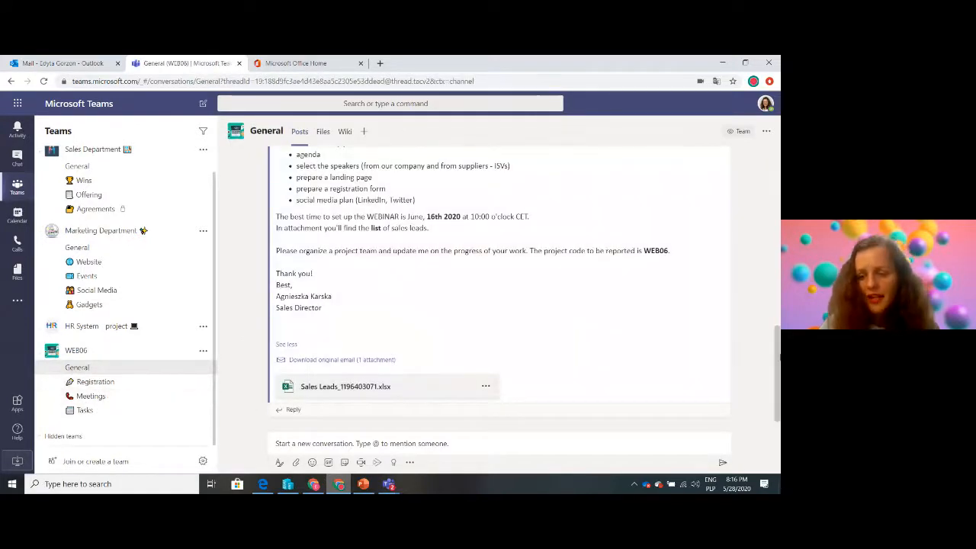
scroll(770, 270, "up", 5)
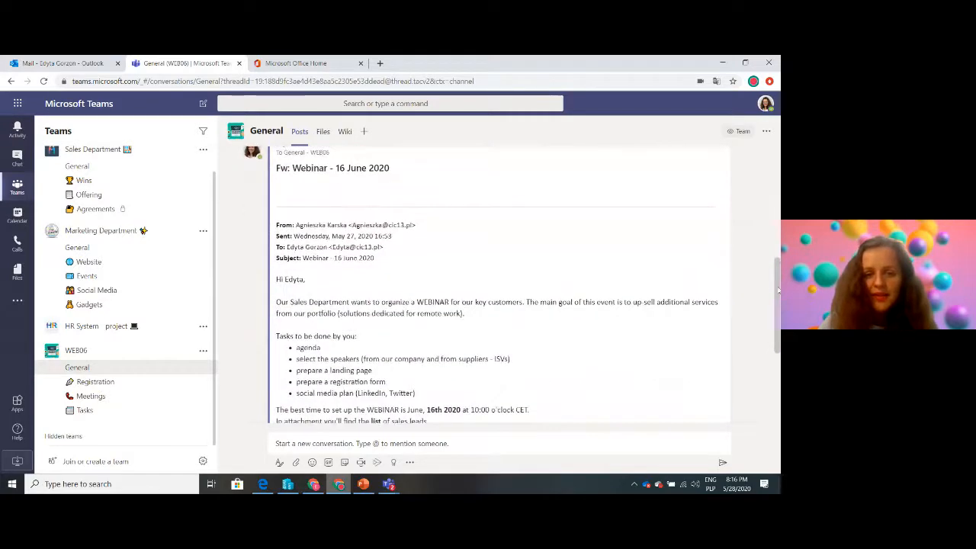
scroll(774, 275, "up", 5)
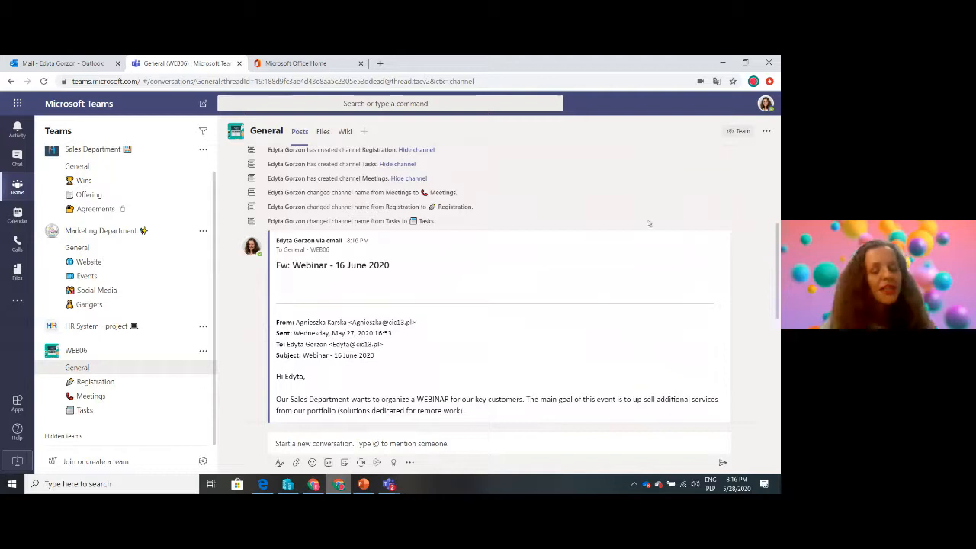
Add four colleagues to the WEB06 team as members: the director, the store manager, the project assistant and the analyst
left_click(203, 354)
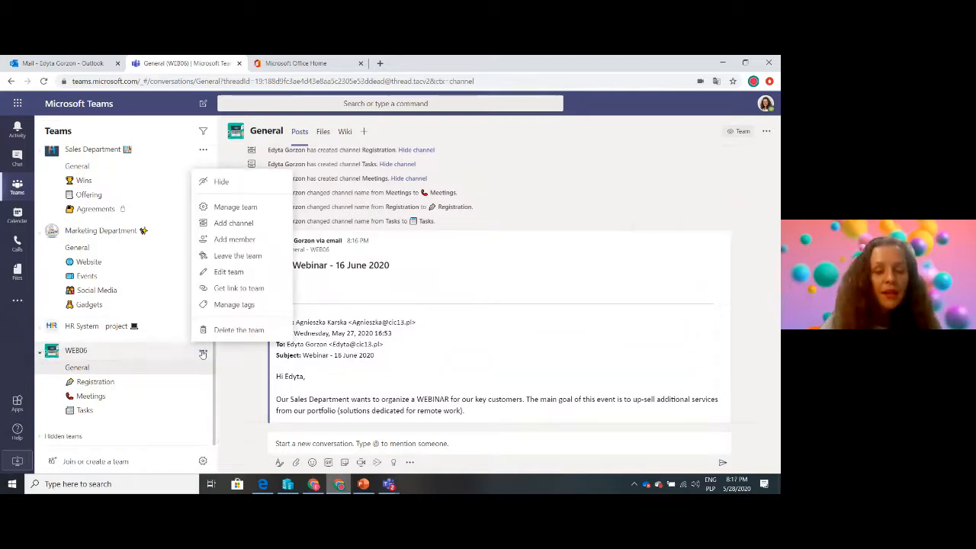
left_click(220, 241)
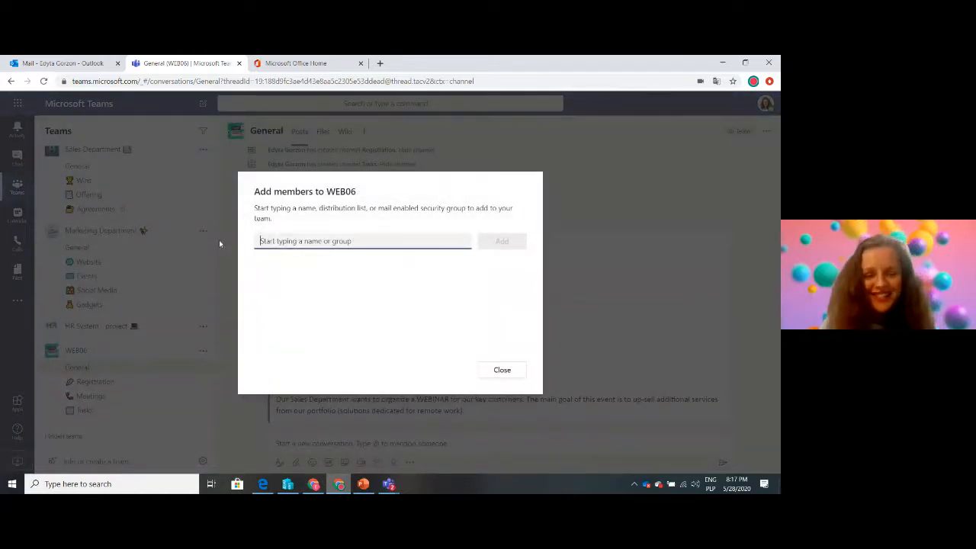
type("nes")
key("Return")
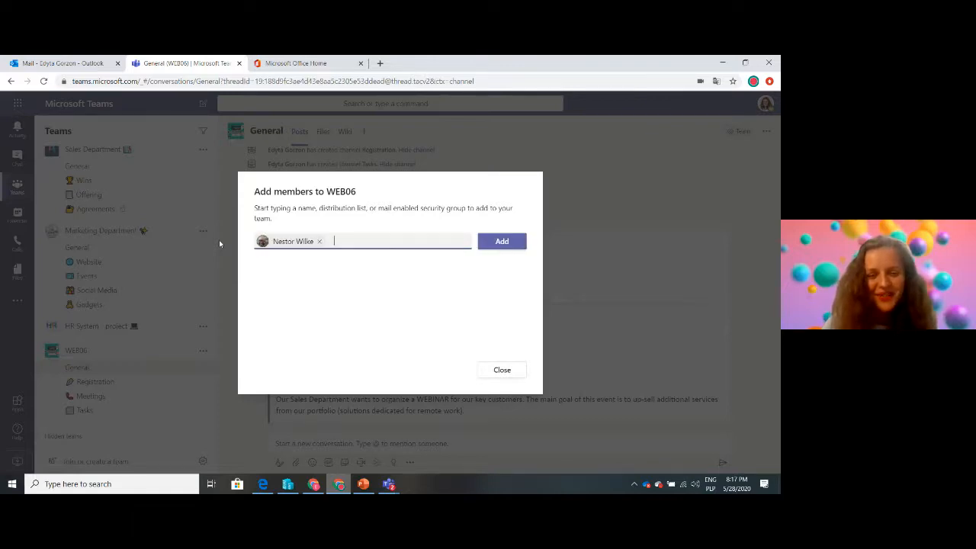
type("ade")
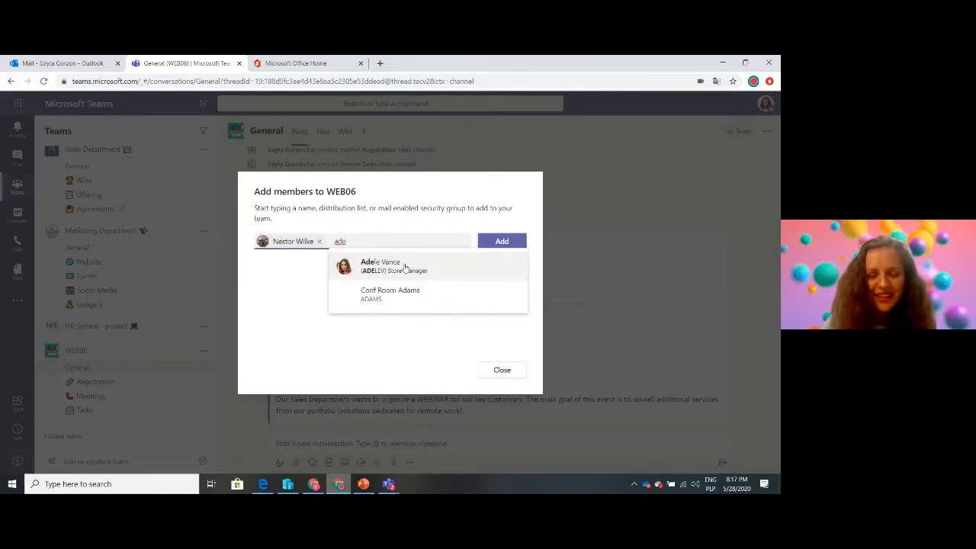
left_click(405, 265)
type("pi")
left_click(491, 271)
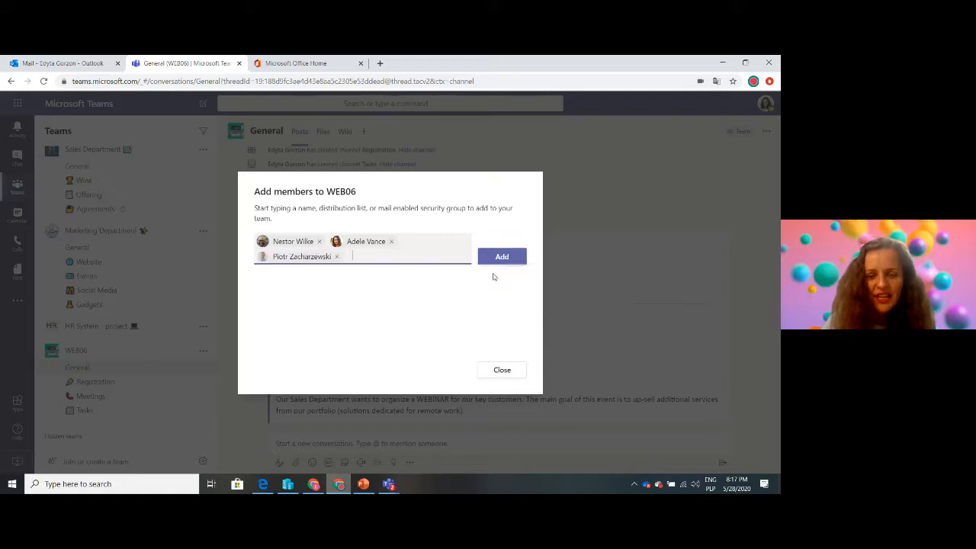
type("ma")
left_click(415, 291)
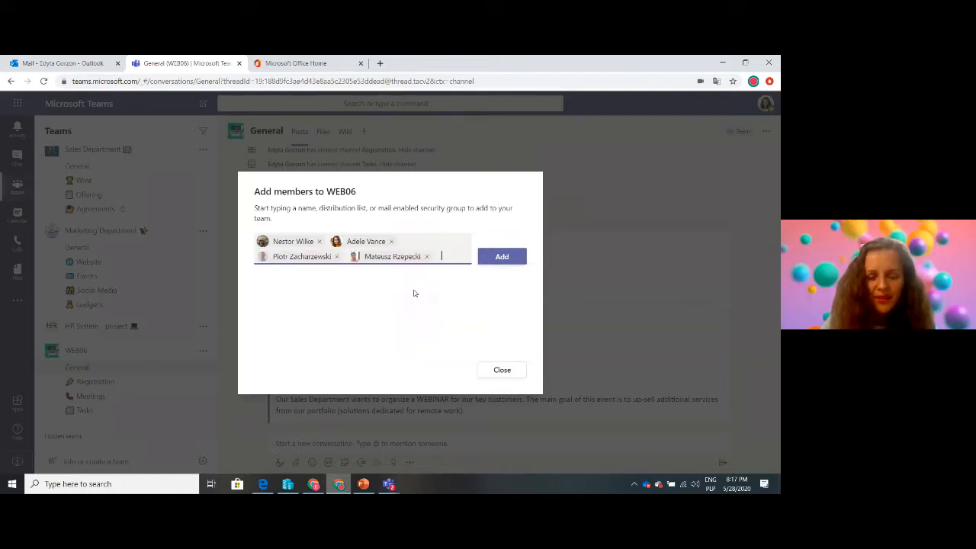
left_click(517, 257)
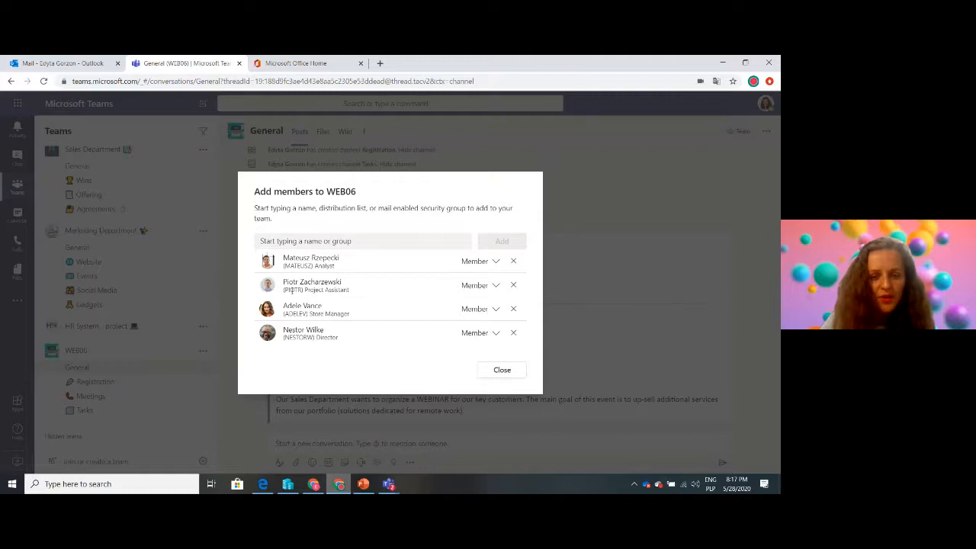
Change the project assistant's role in WEB06 to Owner and finish adding members
left_click(495, 286)
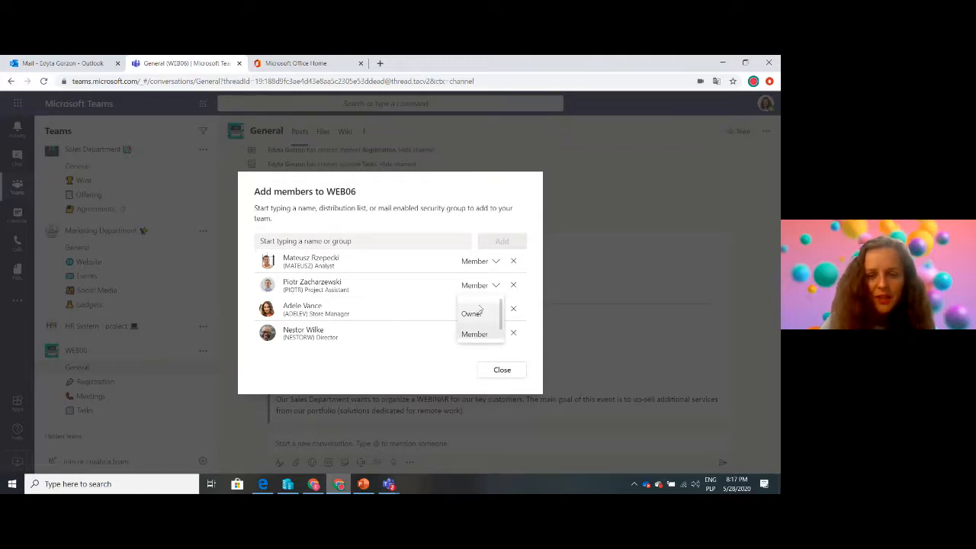
left_click(474, 312)
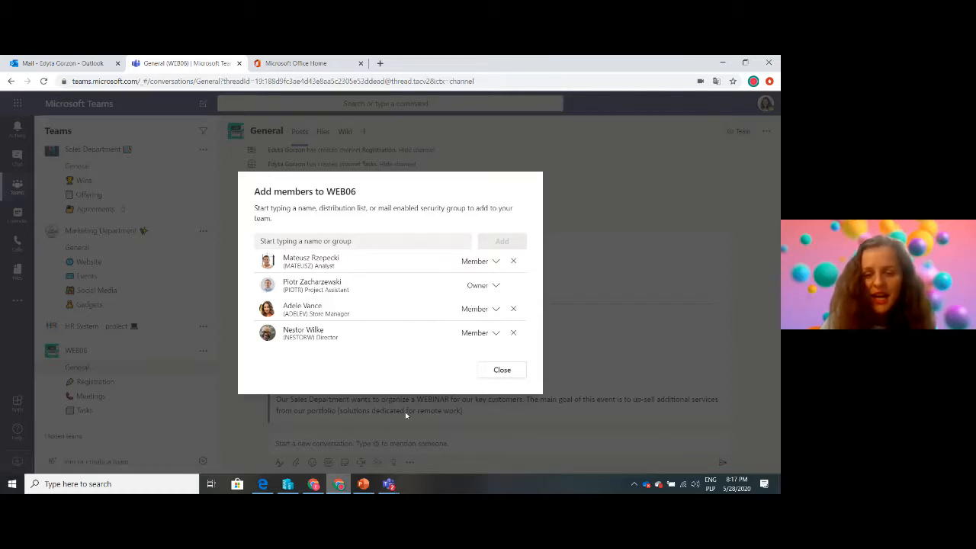
left_click(501, 370)
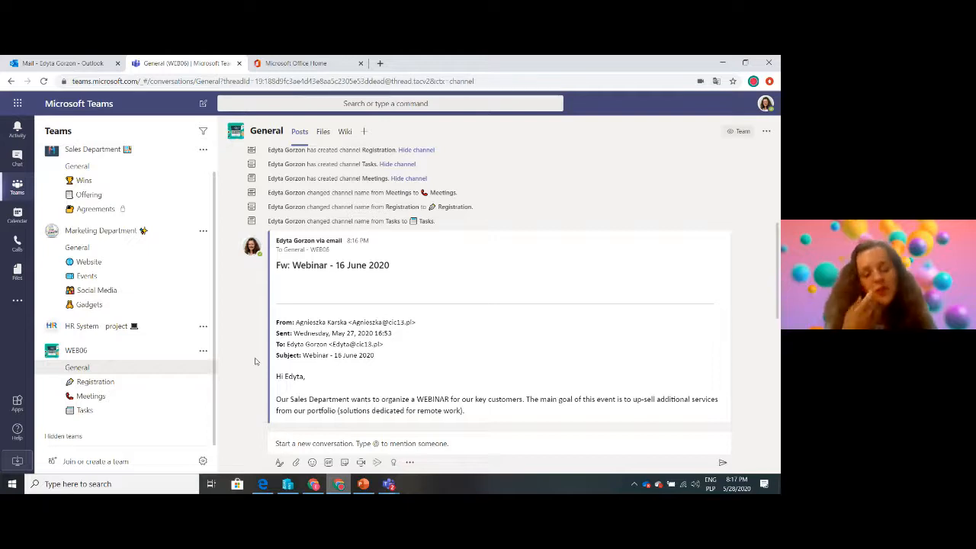
Add a Planner tab with a new plan named WEBINAR to WEB06's Tasks channel, without posting about it to the channel
left_click(86, 411)
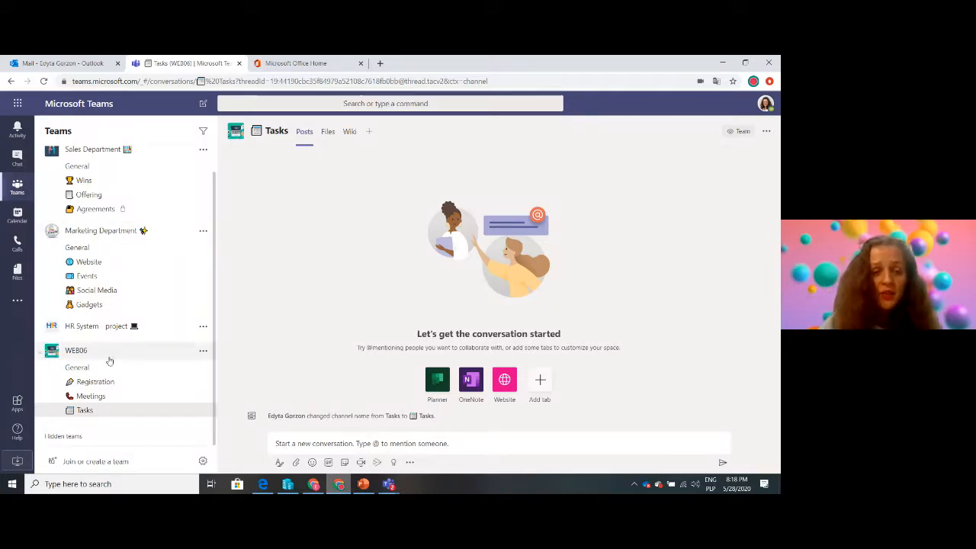
left_click(370, 133)
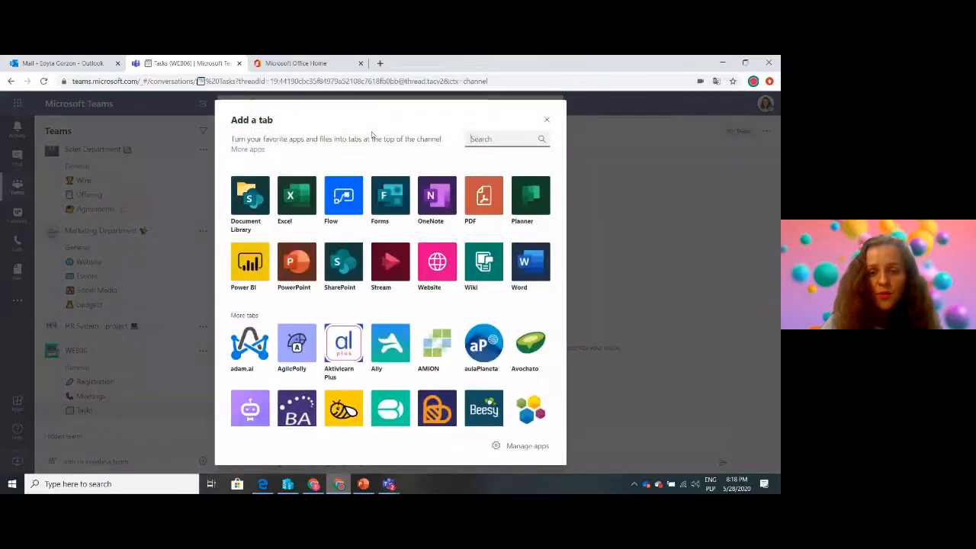
left_click(528, 199)
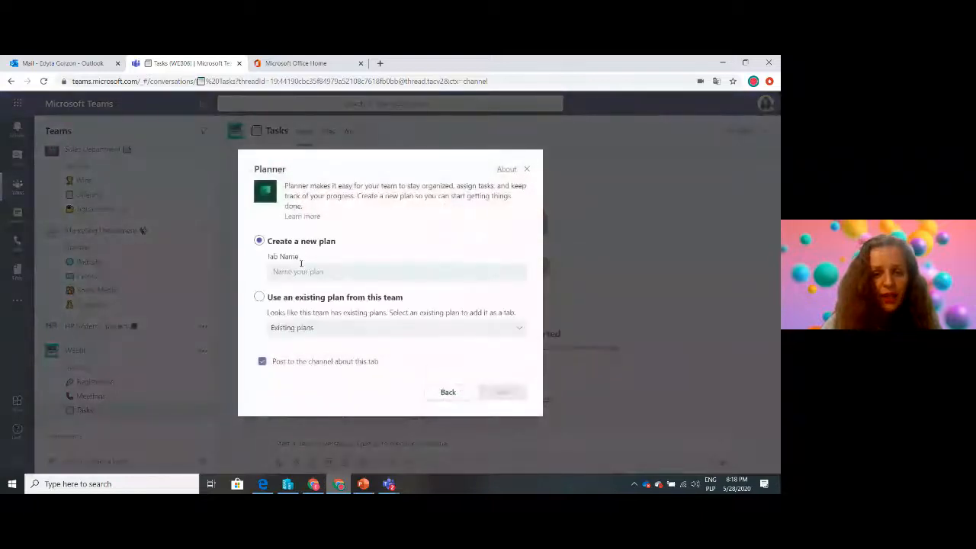
left_click(301, 271)
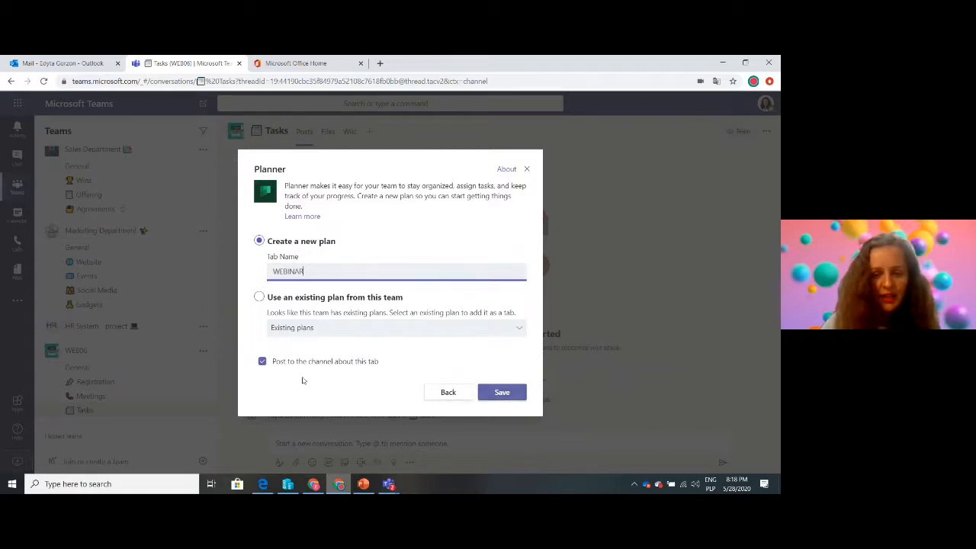
left_click(261, 363)
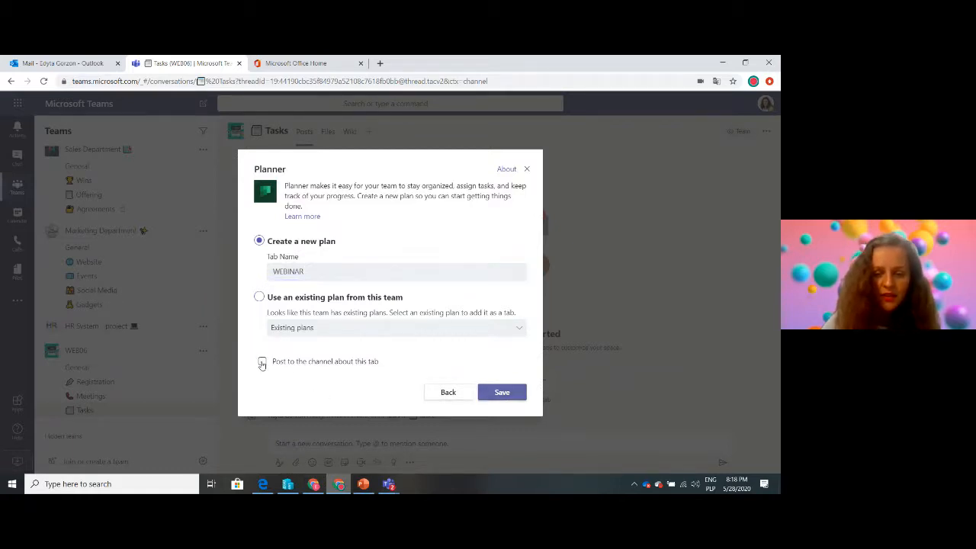
left_click(507, 392)
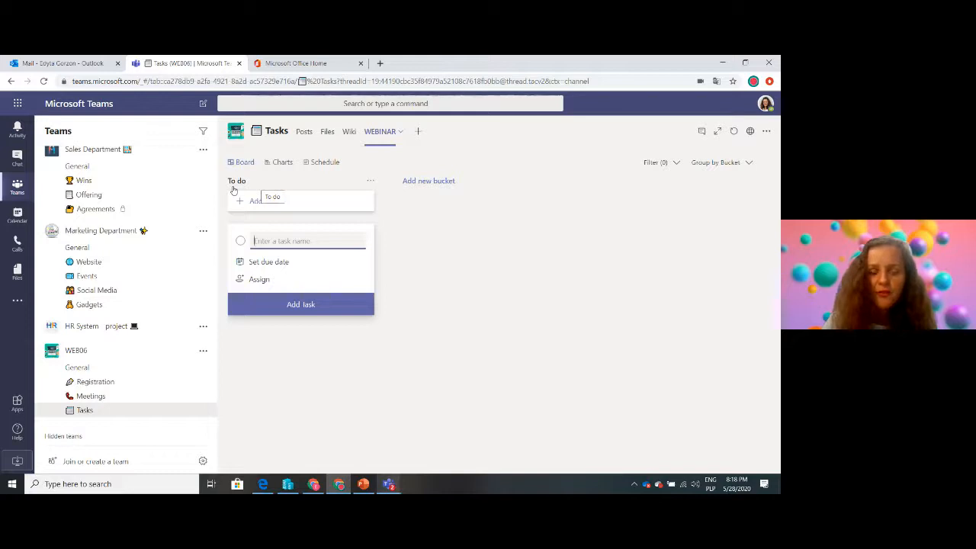
Add two buckets named "In progress" and "Done" to the WEBINAR plan's board
left_click(431, 181)
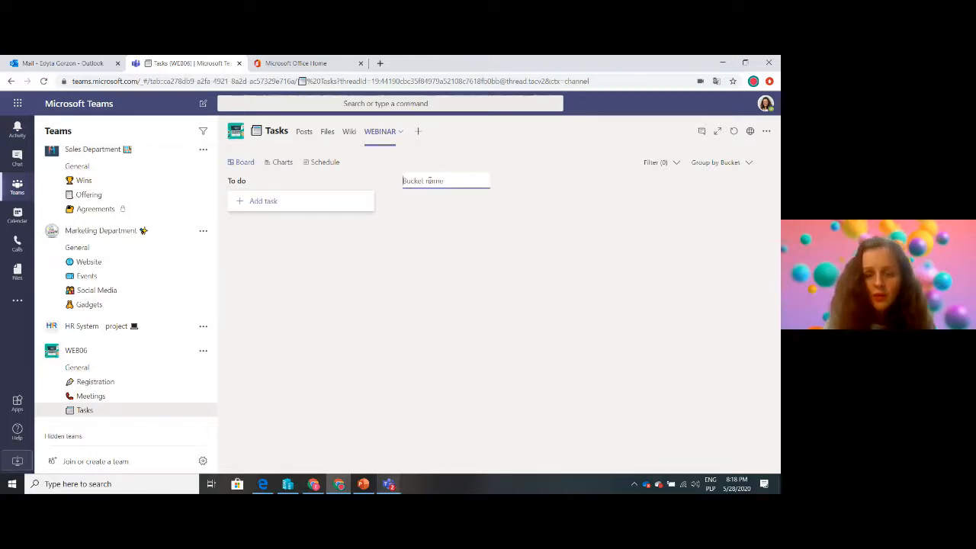
type("In progress")
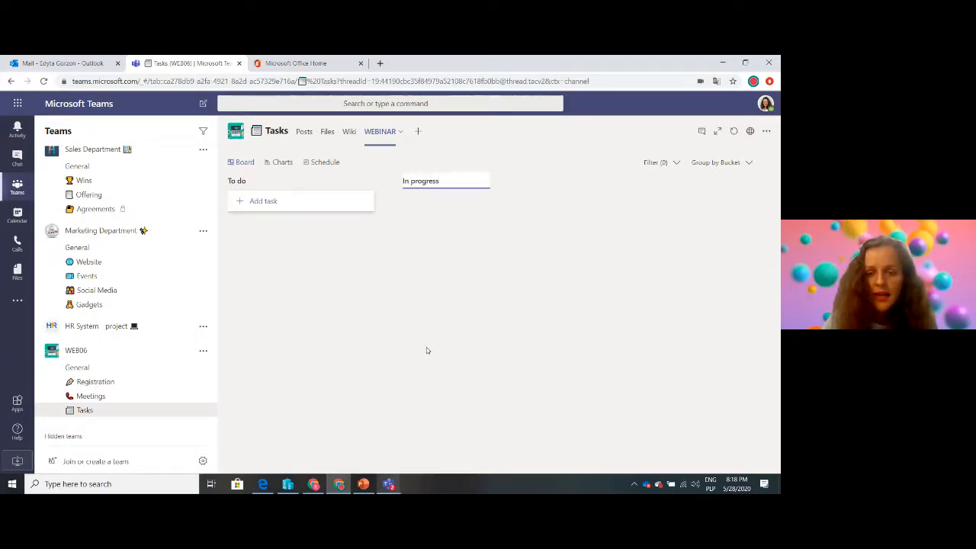
key("Return")
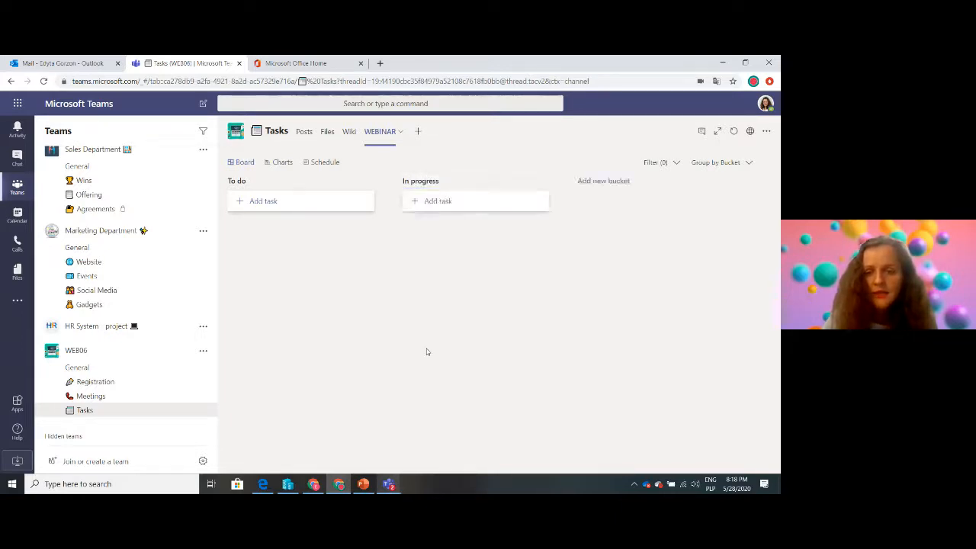
left_click(603, 181)
type("Don")
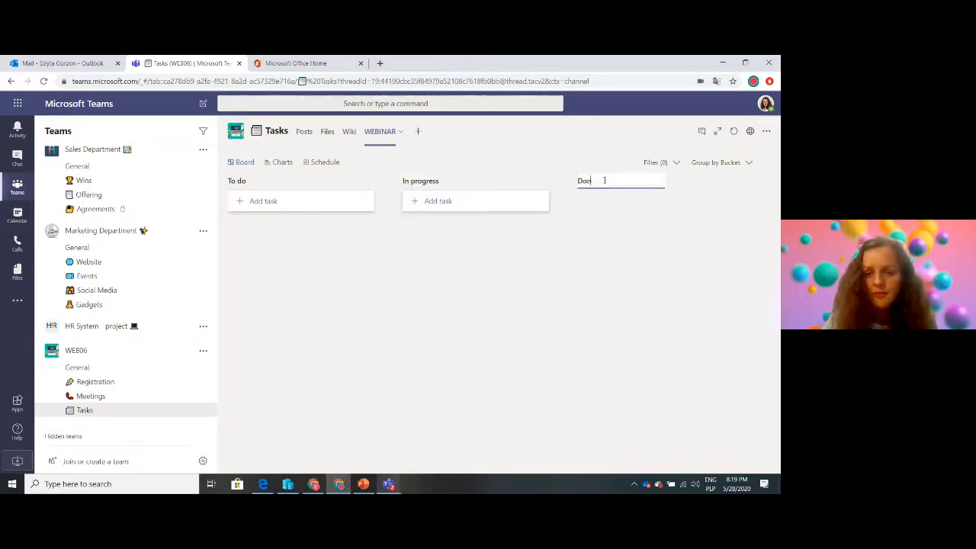
type("e")
key("Return")
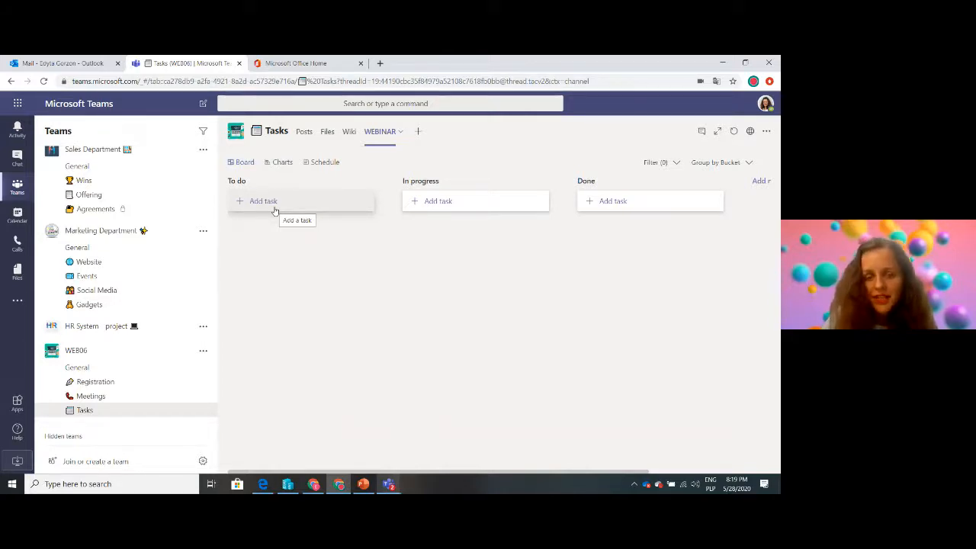
Switch to Outlook to read the task list in the webinar email, and return to the WEBINAR plan in Teams
left_click(17, 63)
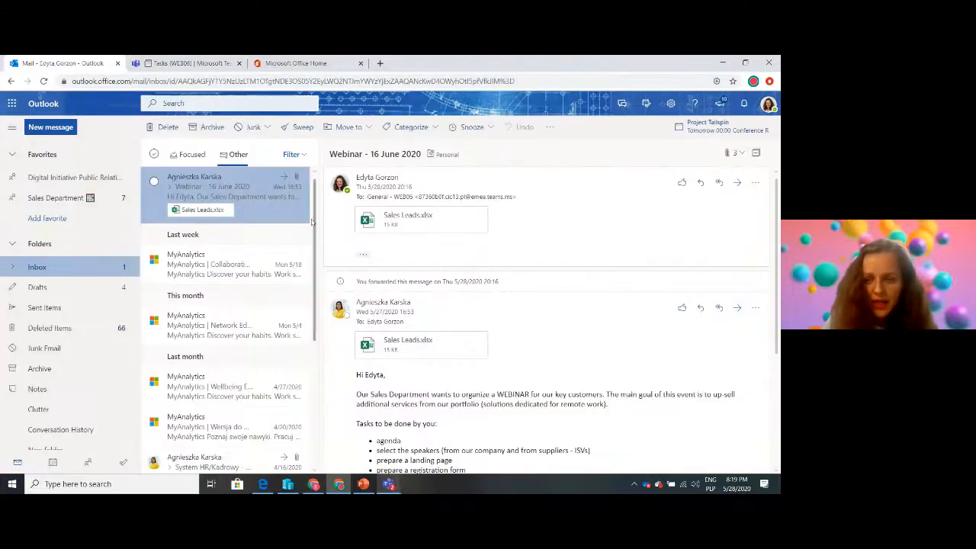
left_click_drag(779, 322, 779, 400)
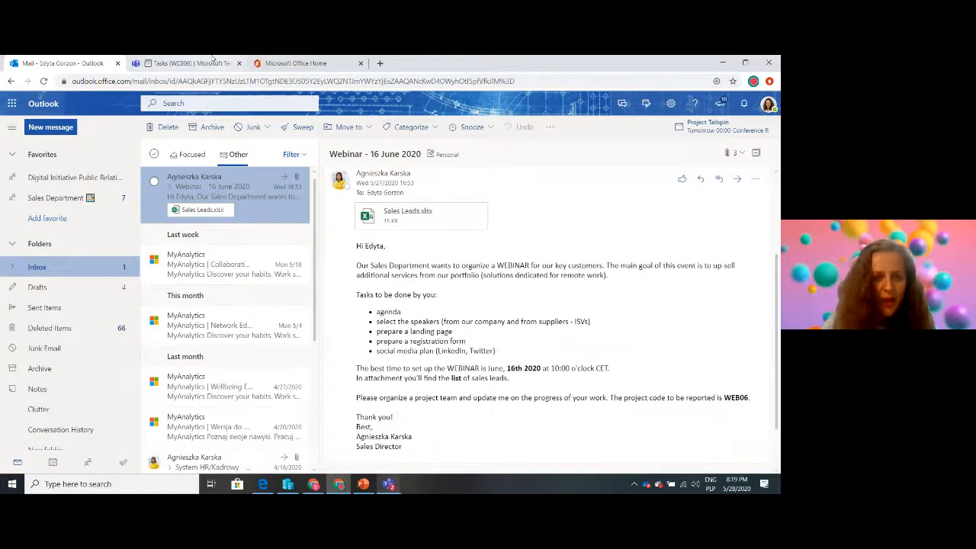
left_click(183, 64)
Create the tasks Agenda, Speakers and Landing page in the To do bucket
left_click(263, 201)
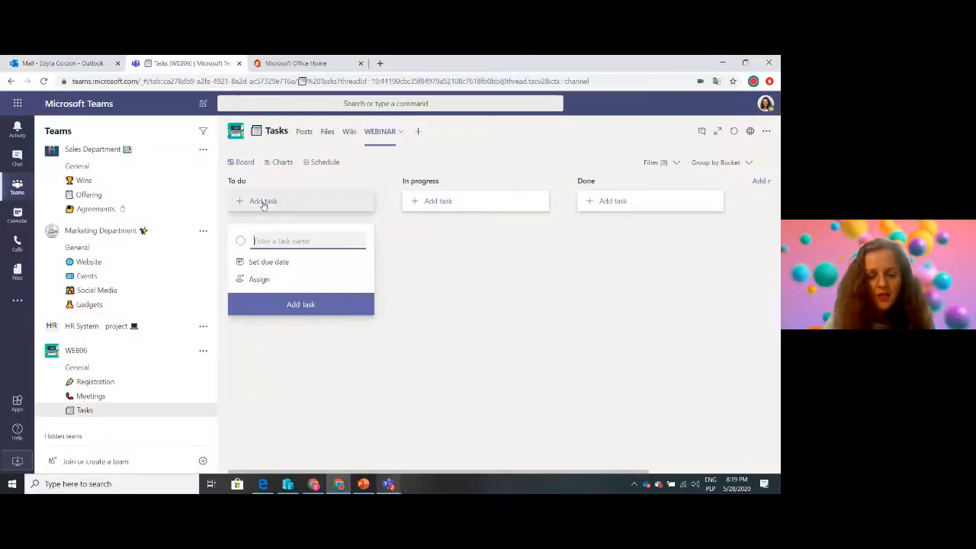
type("Agenda")
key("Return")
type("S")
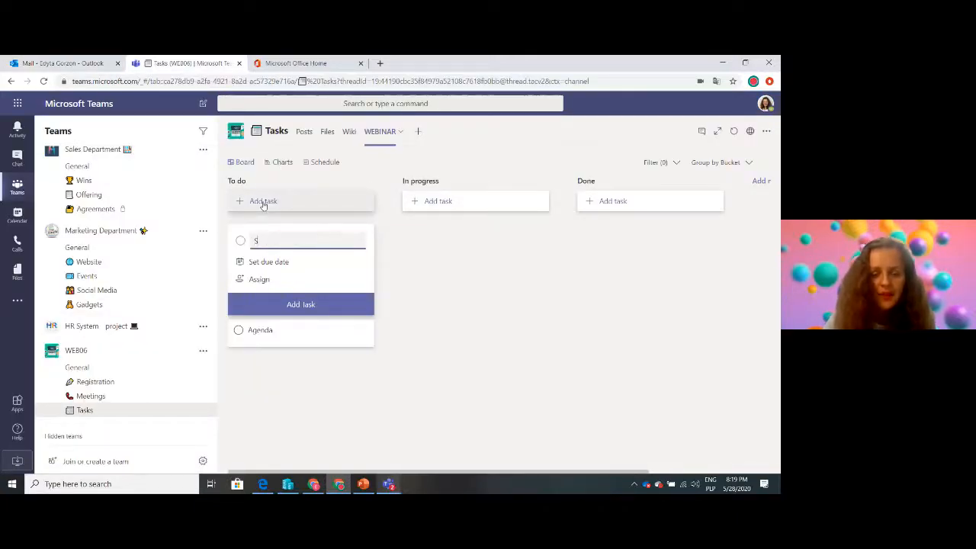
type("peakers")
key("Return")
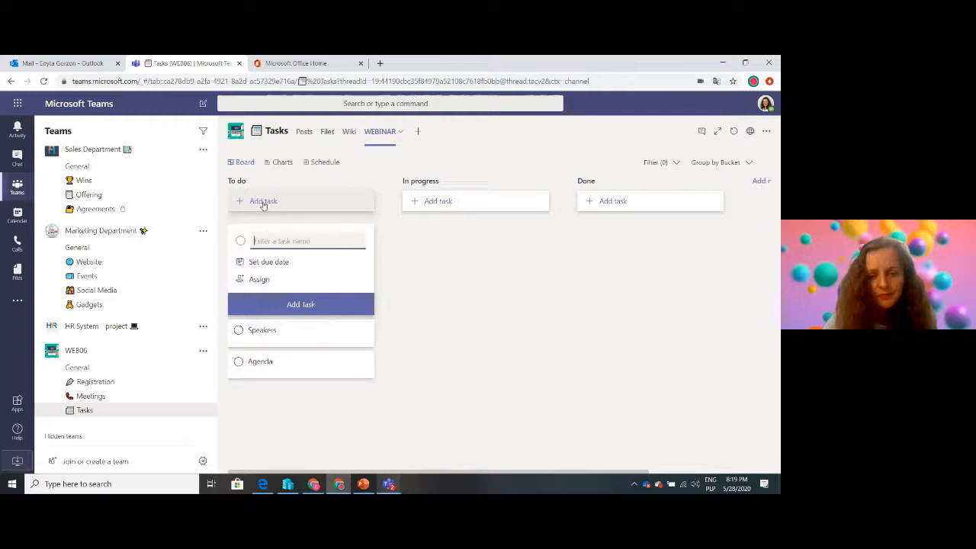
type("Landin")
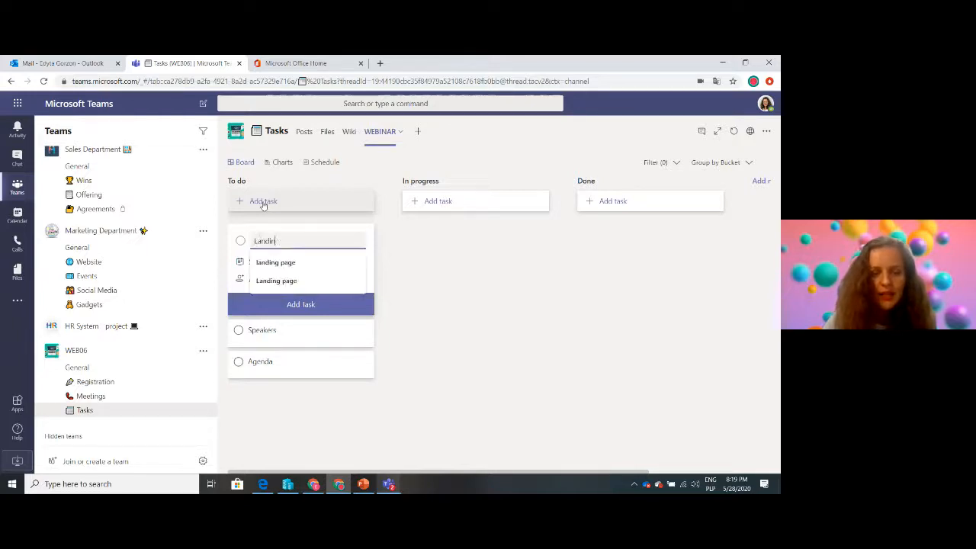
type("g page")
key("Return")
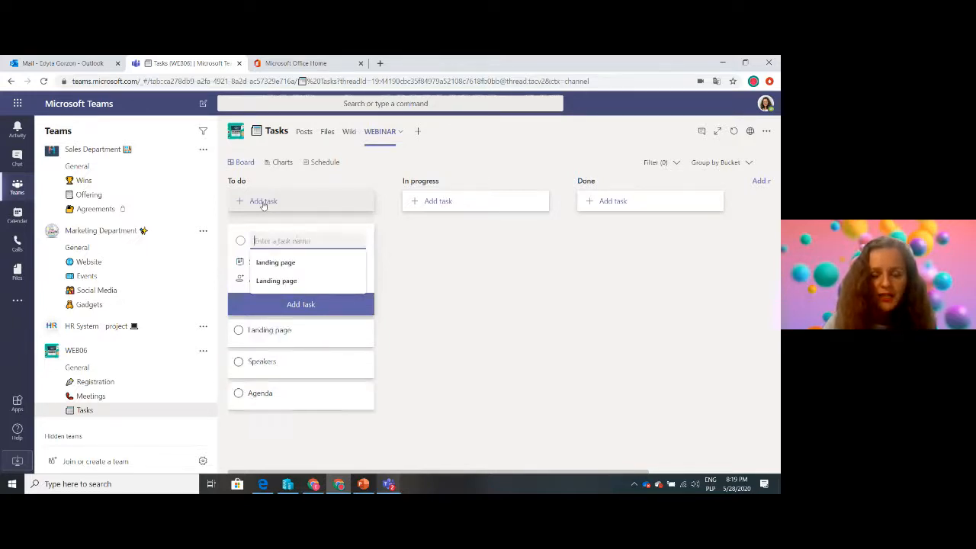
left_click(441, 390)
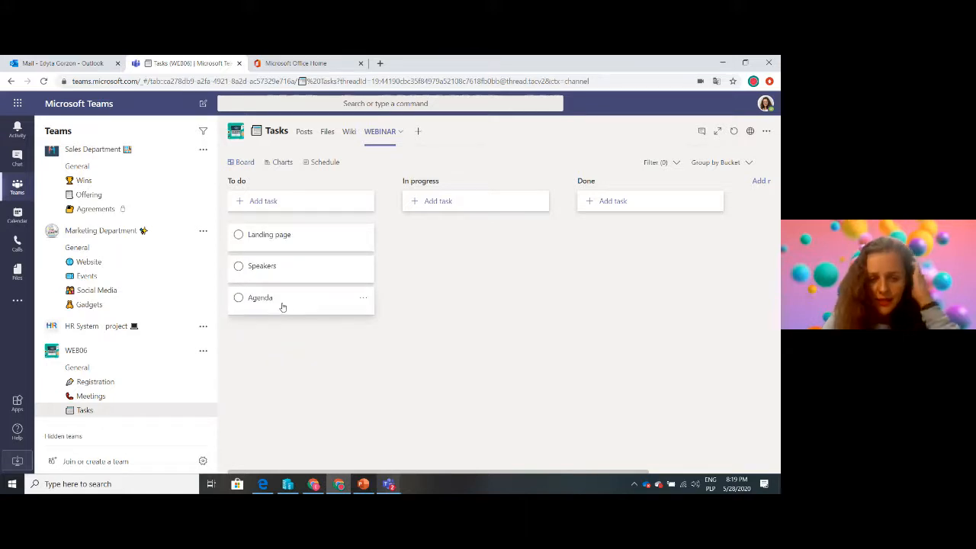
Set the Speakers task's start date to 06/01/2020 and its due date to 06/03/2020
left_click(296, 275)
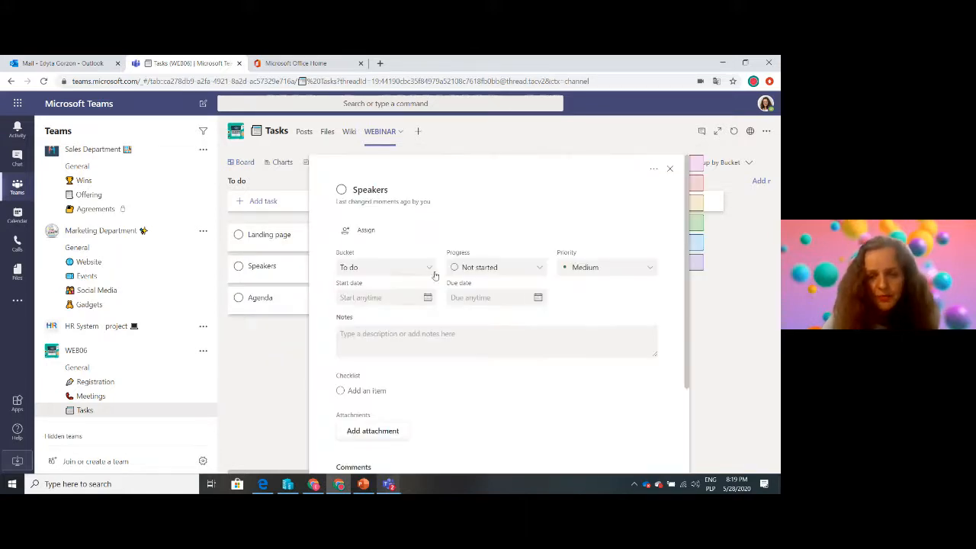
left_click(427, 298)
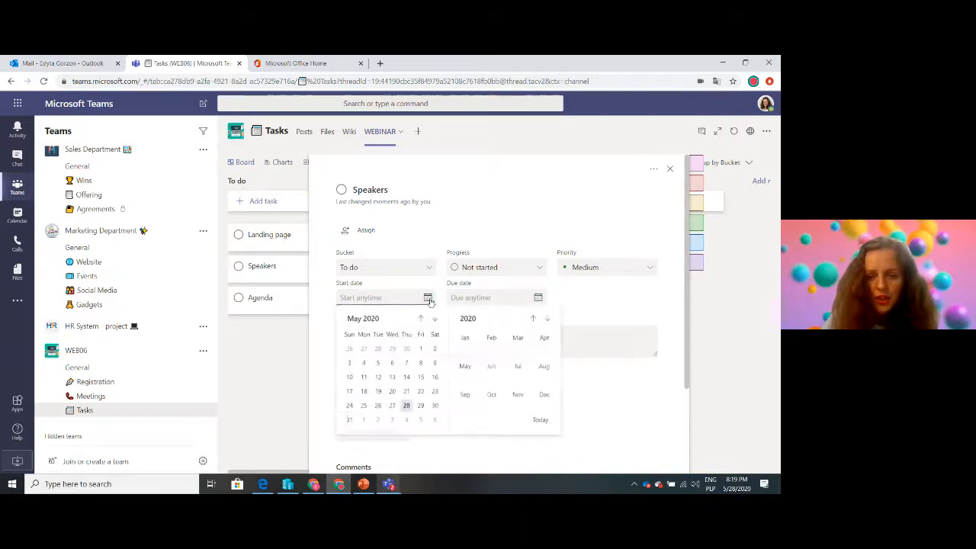
left_click(363, 421)
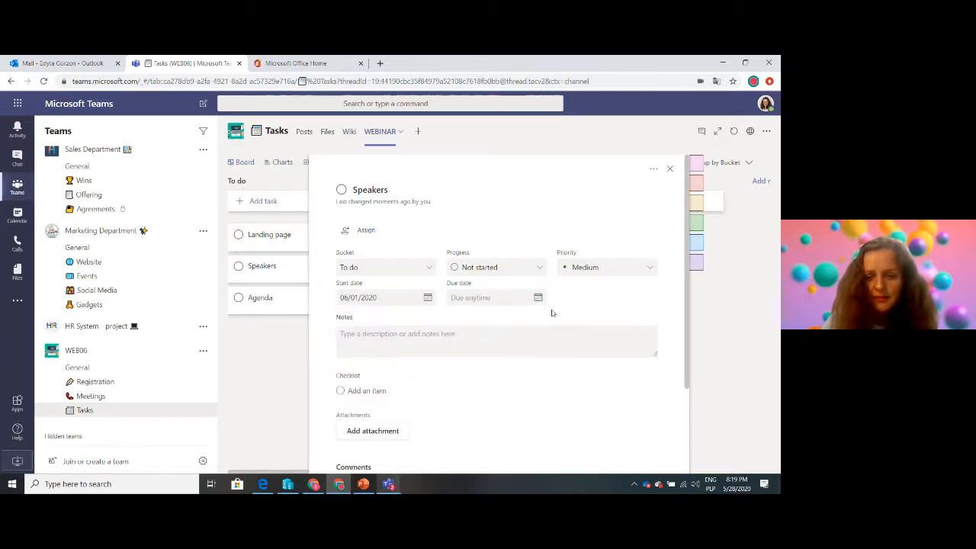
left_click(538, 298)
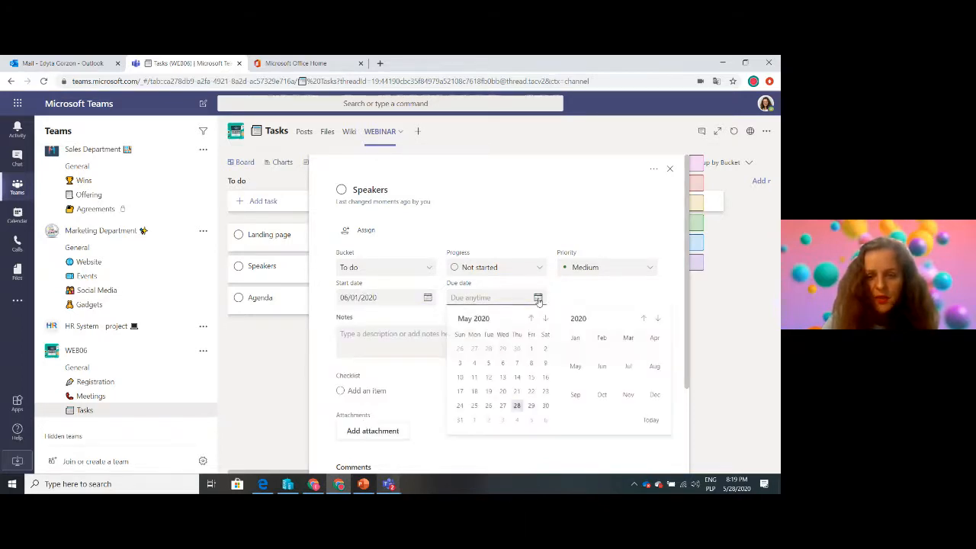
left_click(505, 422)
Add the checklist items "Contact ISVs" and "Contact Presales" to the Speakers task and show the checklist on its card
left_click(365, 393)
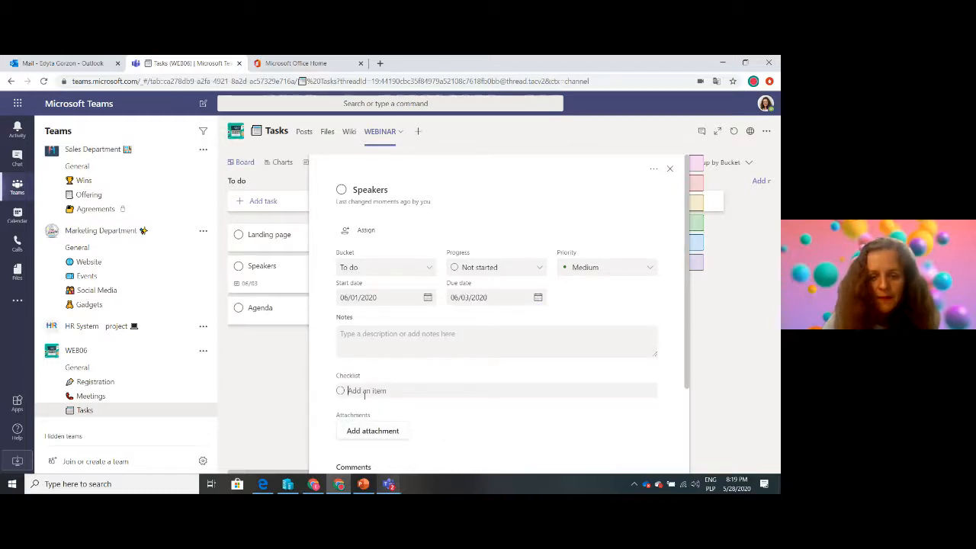
type("Contact ISVs")
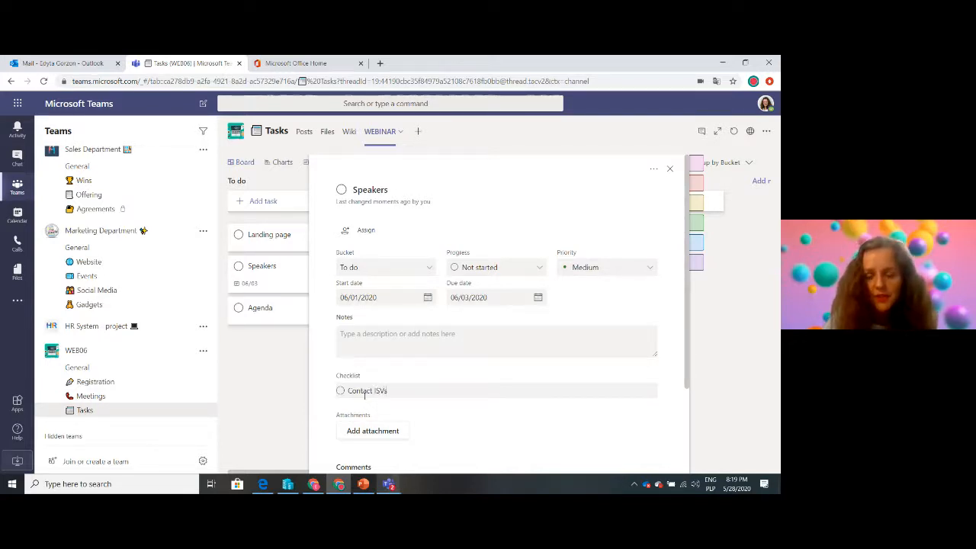
key("Return")
type("Contact Pre")
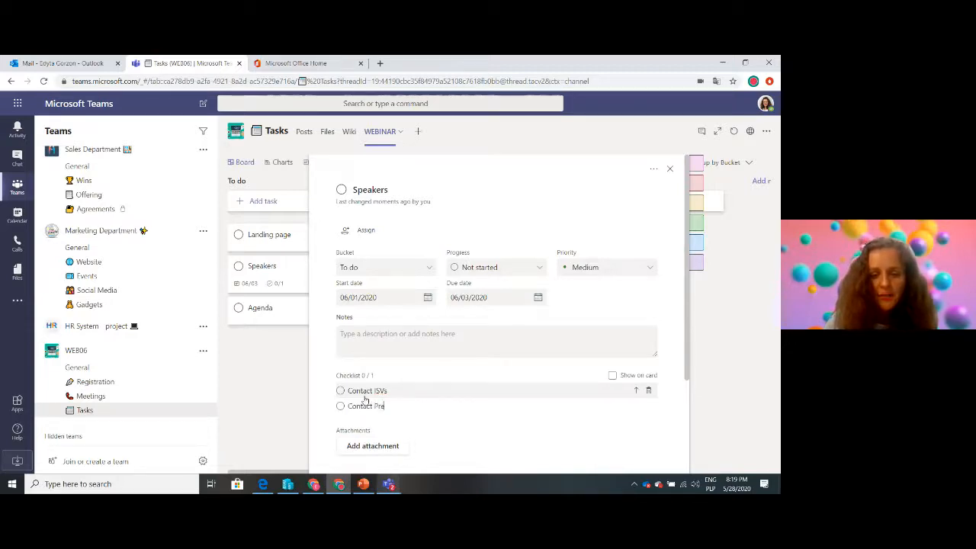
type("sales")
key("Return")
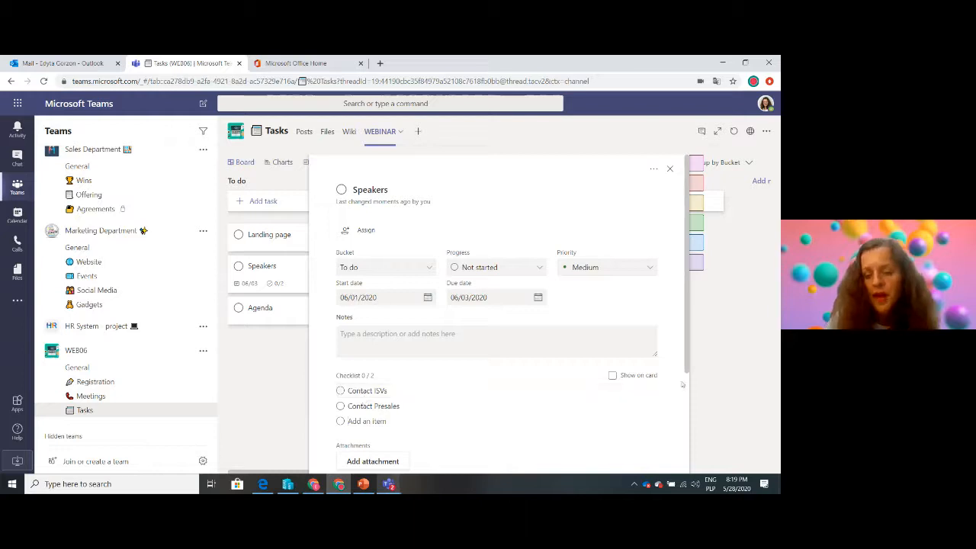
left_click(613, 376)
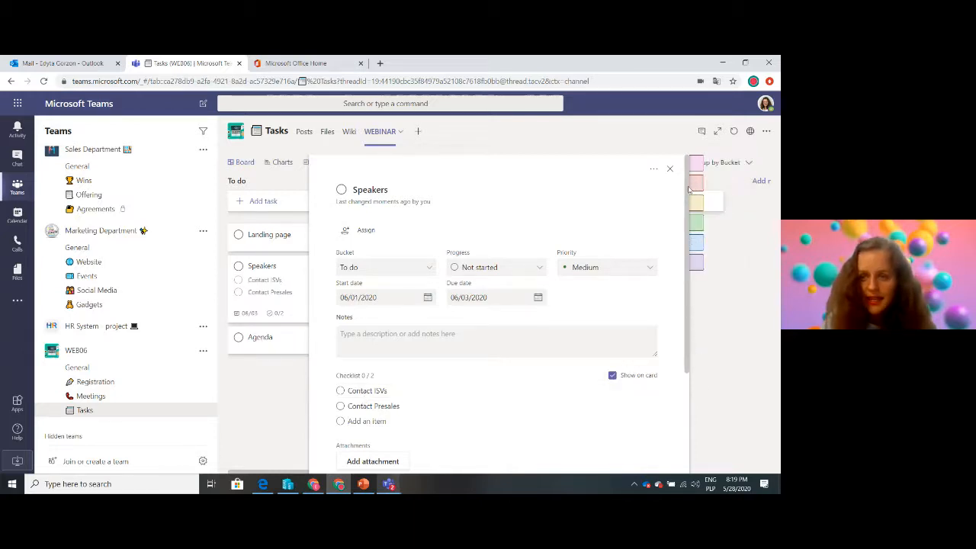
Rename the pink label to "Internal", apply it to the Speakers task and close the task's details
mouse_move(728, 189)
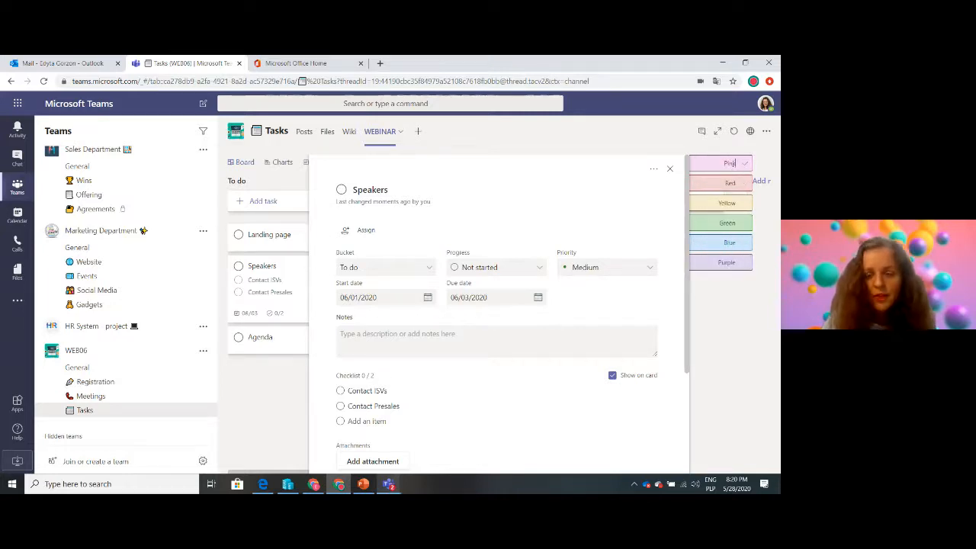
left_click(733, 164)
type("Internal")
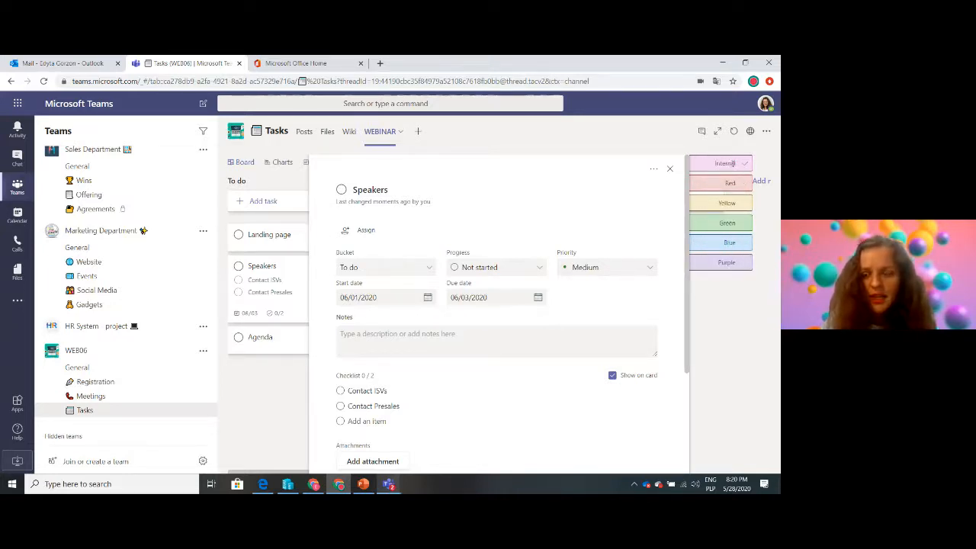
left_click(746, 165)
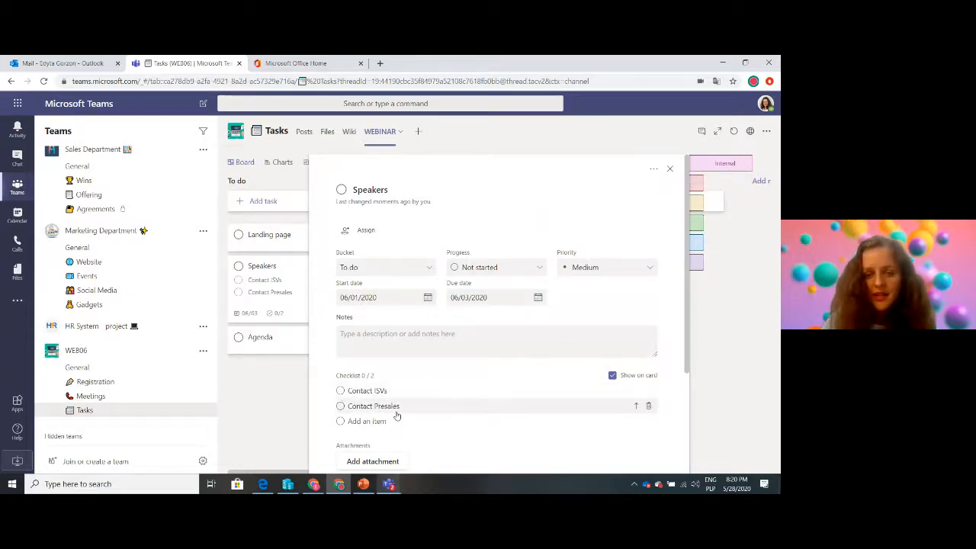
mouse_move(736, 161)
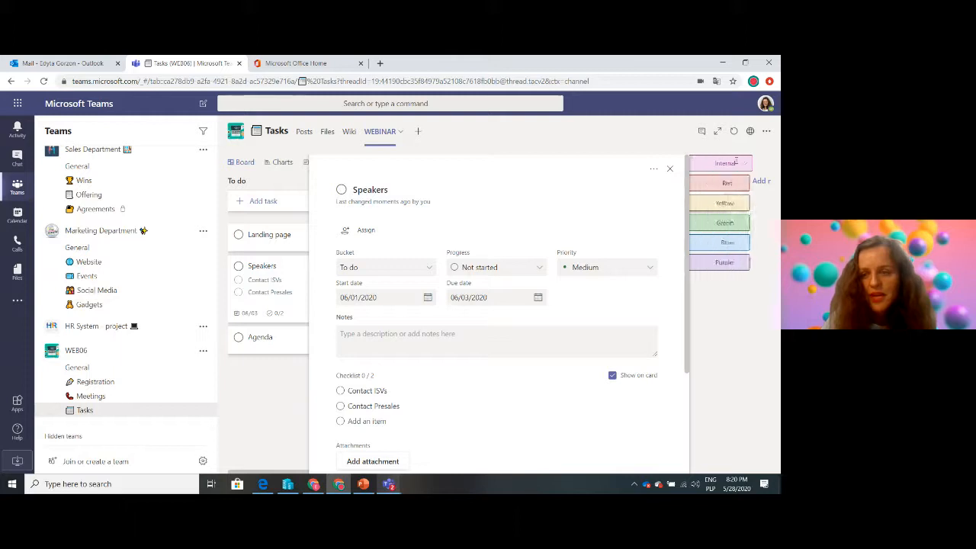
left_click(760, 350)
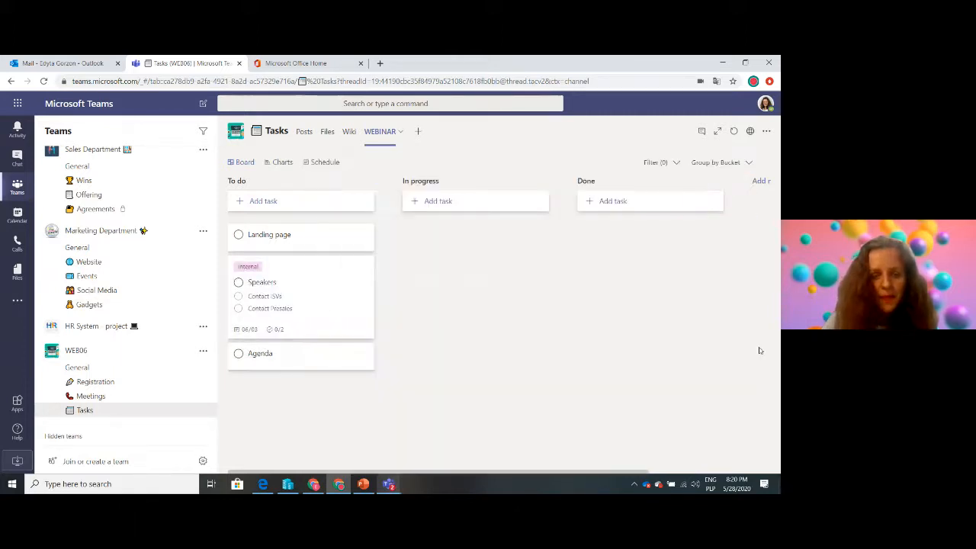
Rename the red label to "External" and apply it to the Landing page task
left_click(303, 243)
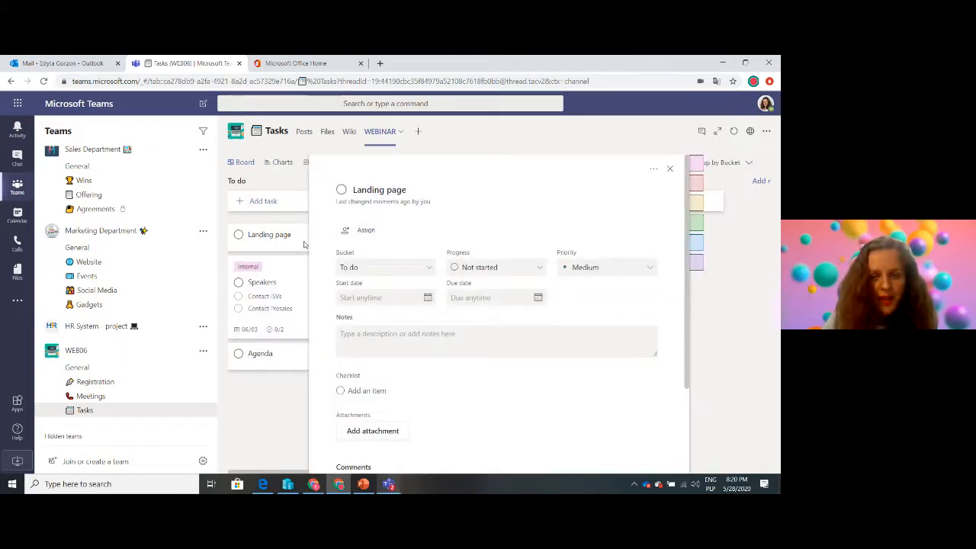
mouse_move(734, 182)
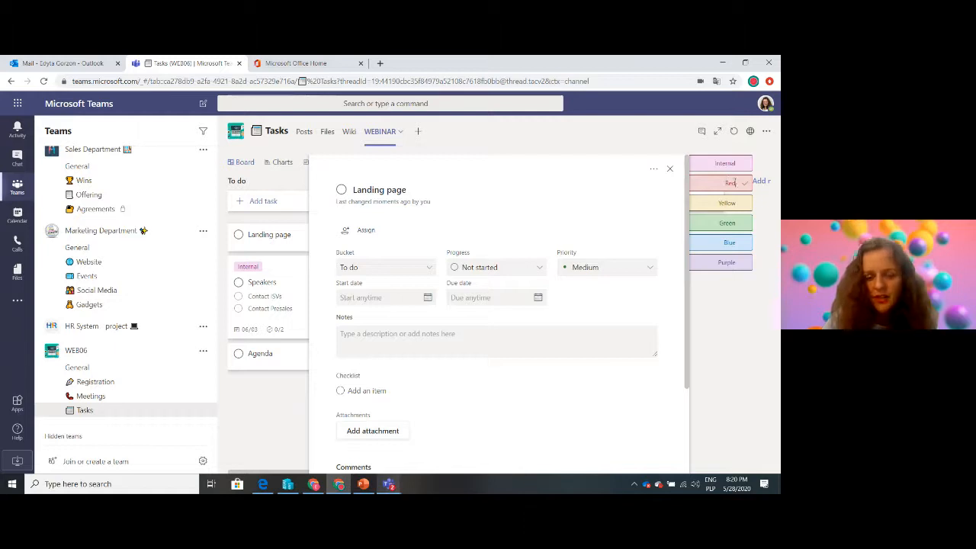
type("External")
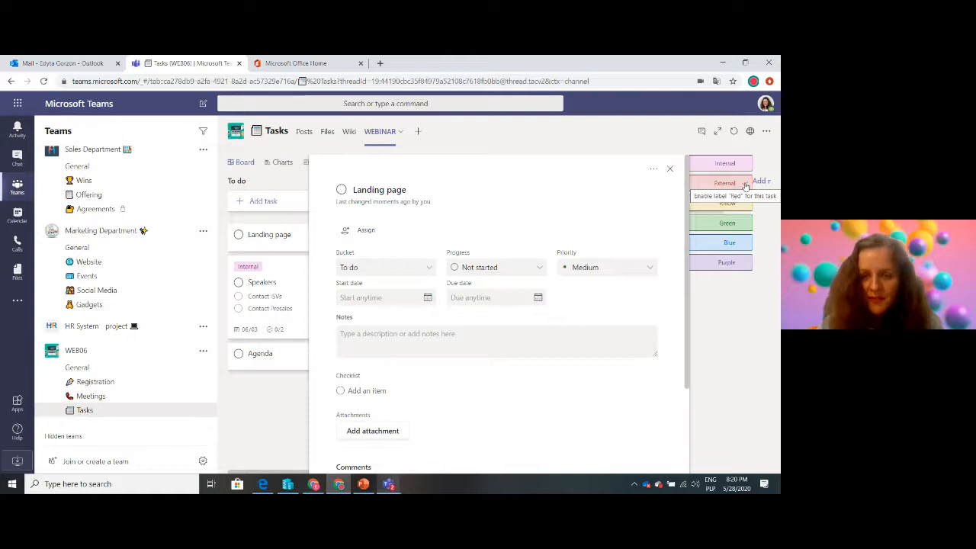
left_click(745, 186)
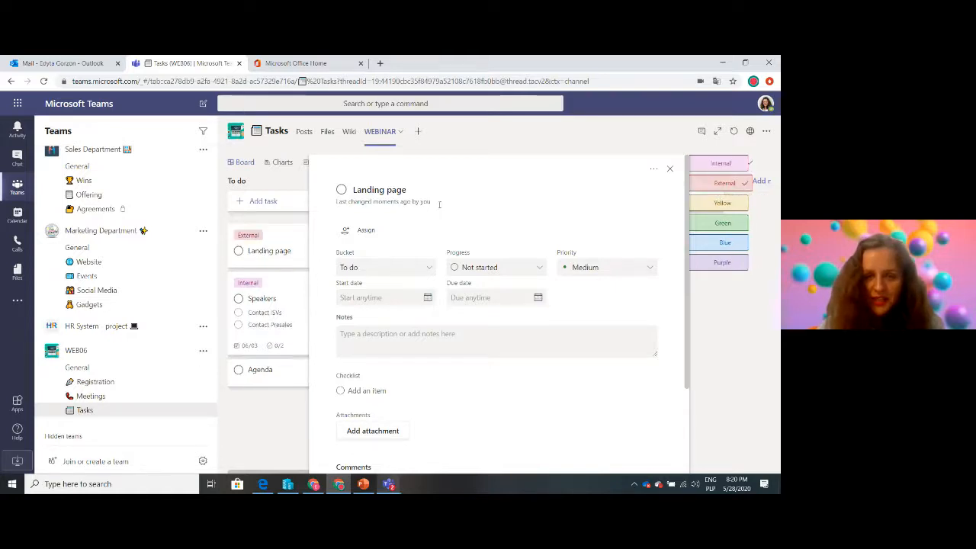
Assign the Landing page task to yourself and close its details
left_click(369, 234)
type("ed")
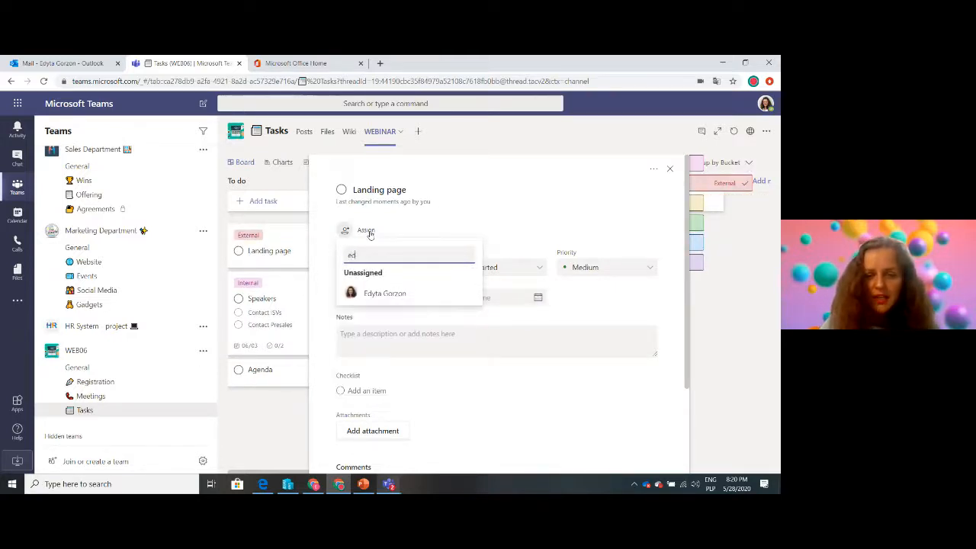
left_click(373, 293)
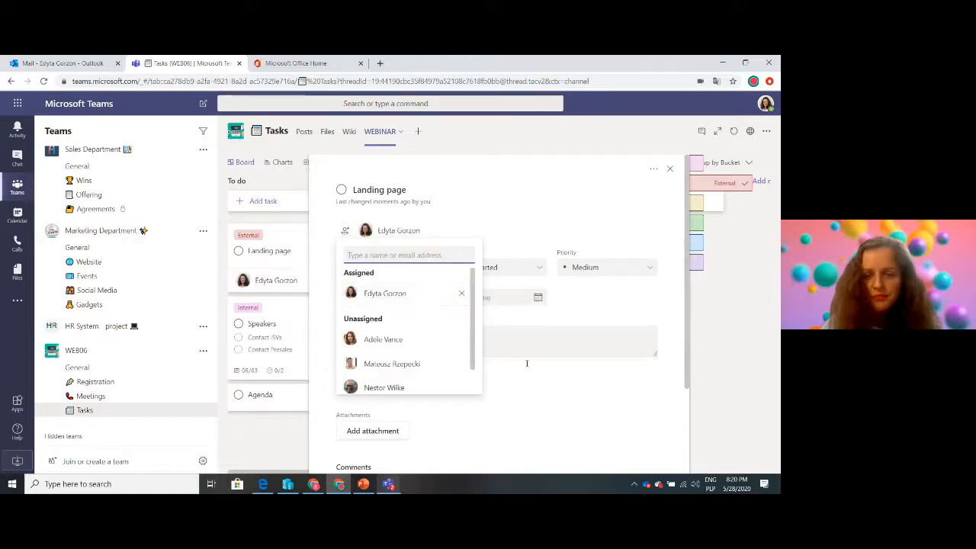
left_click(561, 433)
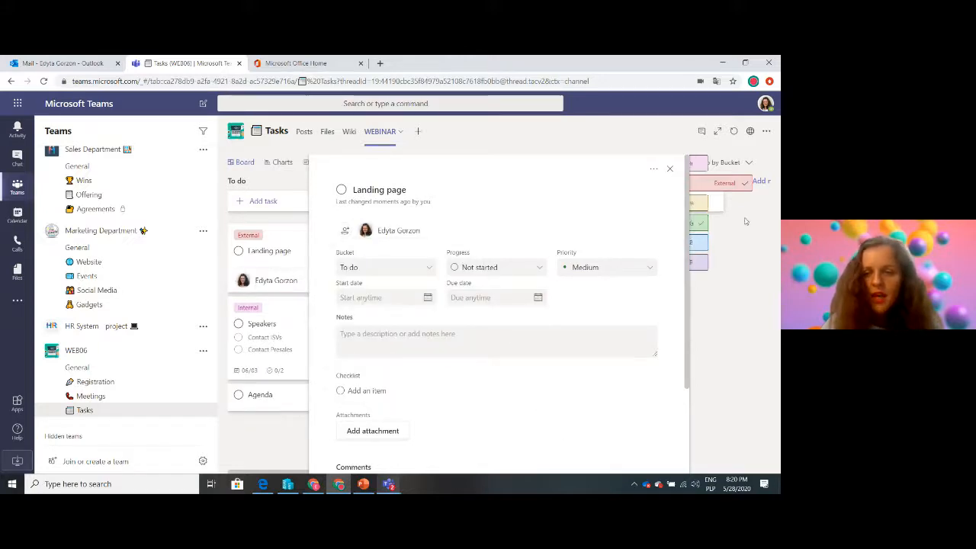
left_click(670, 168)
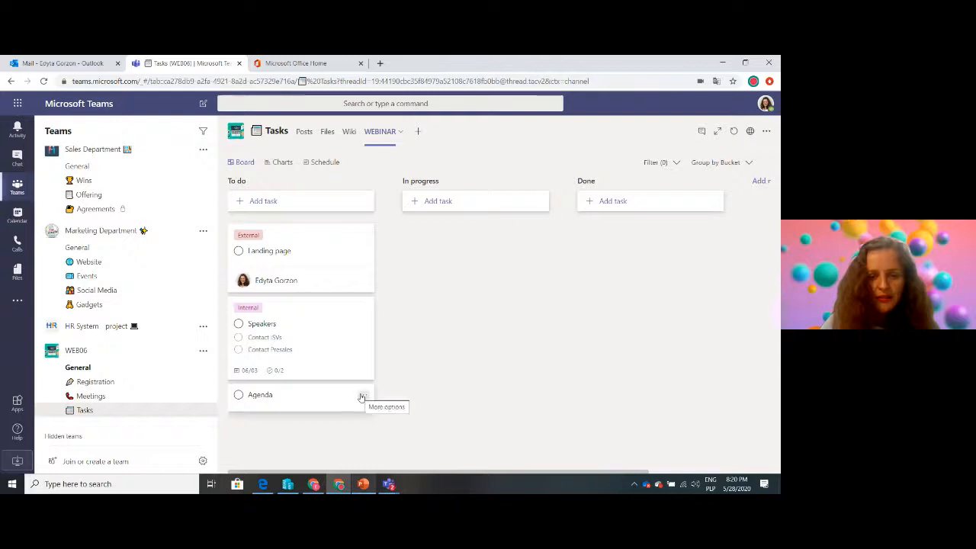
Apply the Internal label to the Agenda task on the board
left_click(362, 397)
mouse_move(404, 292)
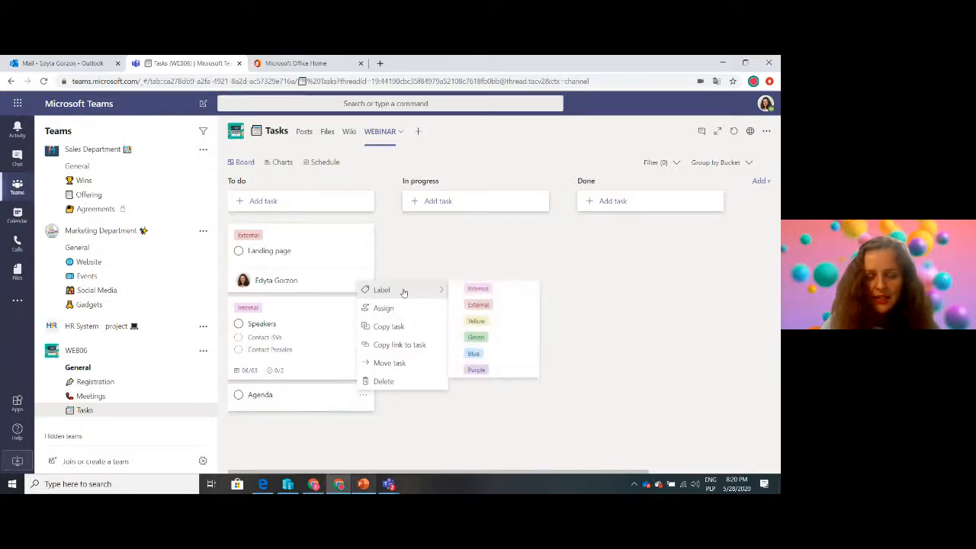
left_click(477, 290)
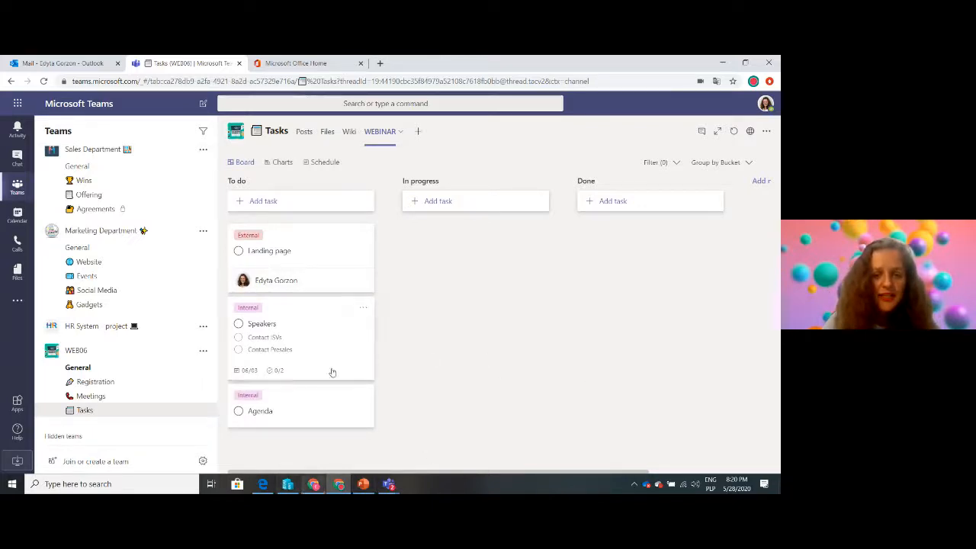
Assign the Agenda task to a project team colleague and close its details
left_click(312, 408)
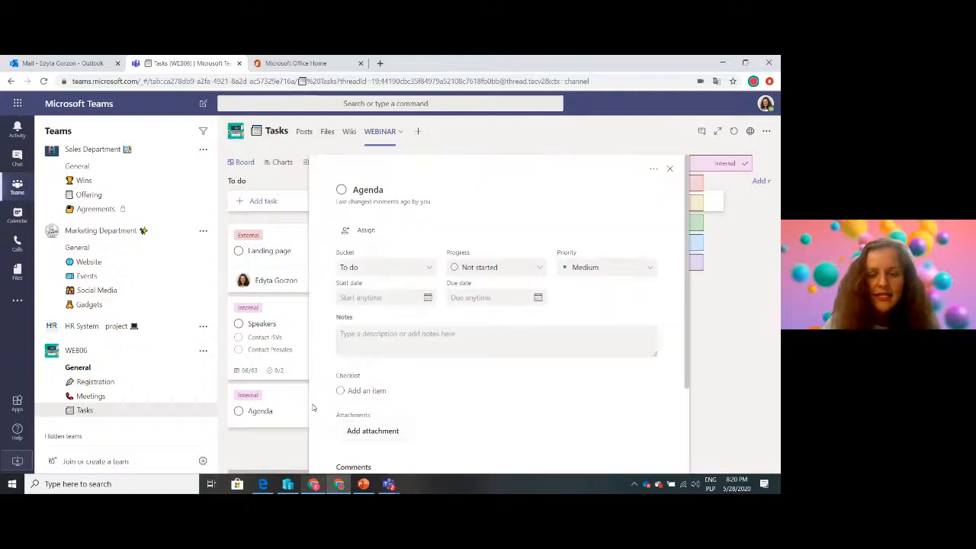
left_click(360, 230)
left_click(401, 343)
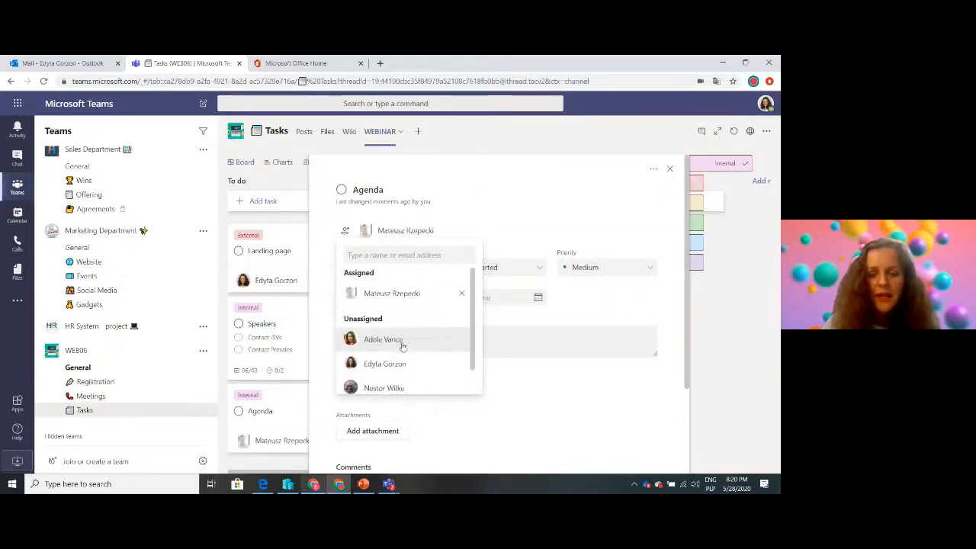
left_click(669, 168)
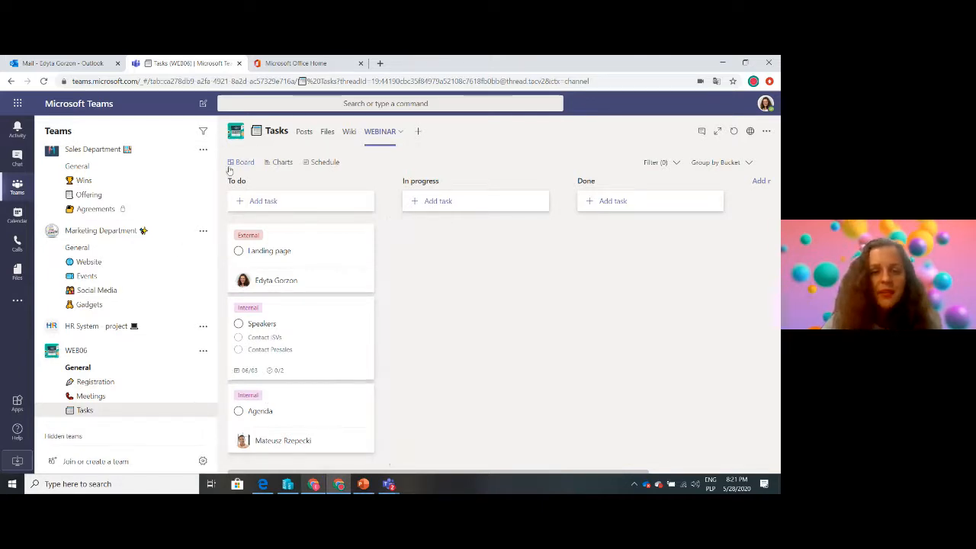
Review the board grouped by Labels and by Assigned to, and restore the grouping by Bucket
mouse_move(325, 331)
left_mouse_down()
mouse_move(521, 296)
mouse_move(445, 295)
mouse_move(333, 329)
mouse_move(727, 292)
mouse_move(462, 291)
mouse_move(312, 340)
mouse_move(562, 305)
mouse_move(709, 322)
mouse_move(364, 323)
mouse_move(282, 339)
mouse_move(307, 326)
left_mouse_up()
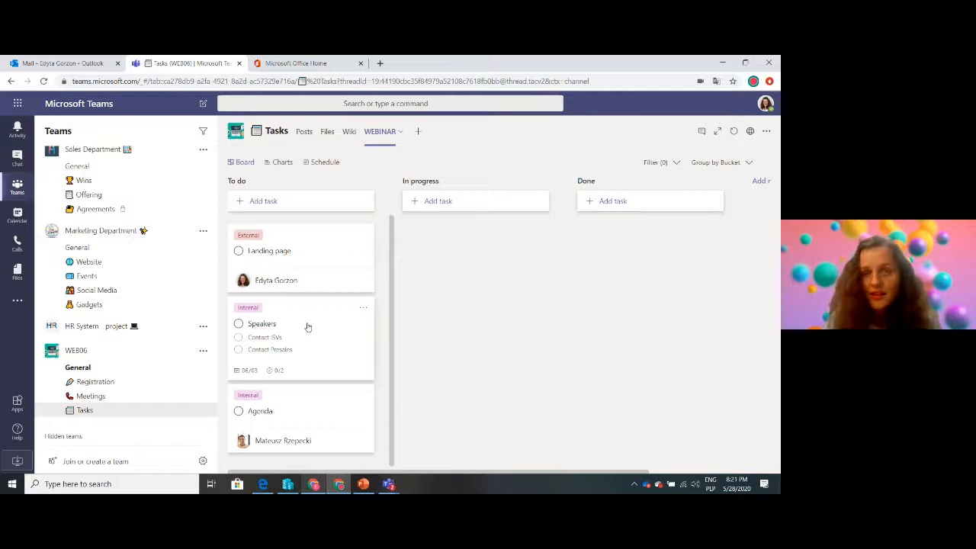
left_click(734, 165)
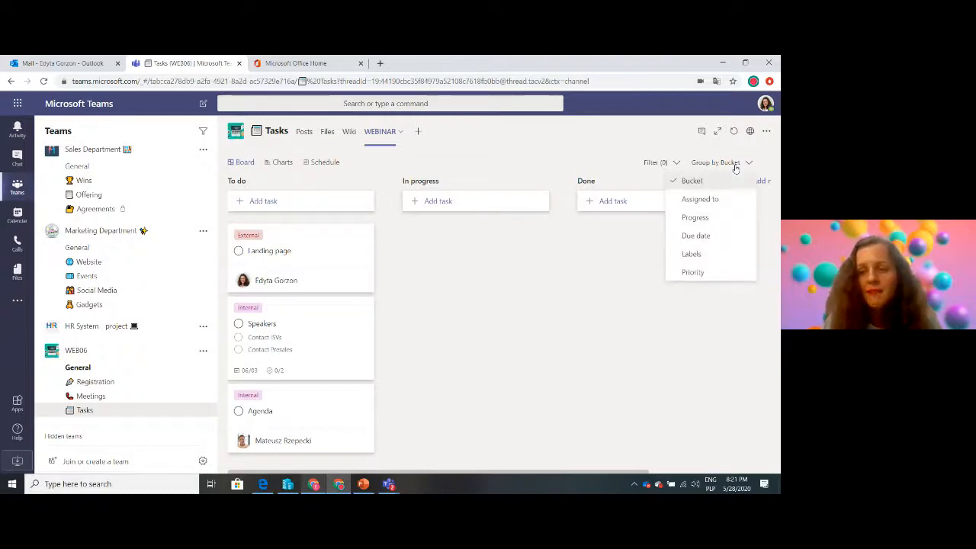
left_click(700, 254)
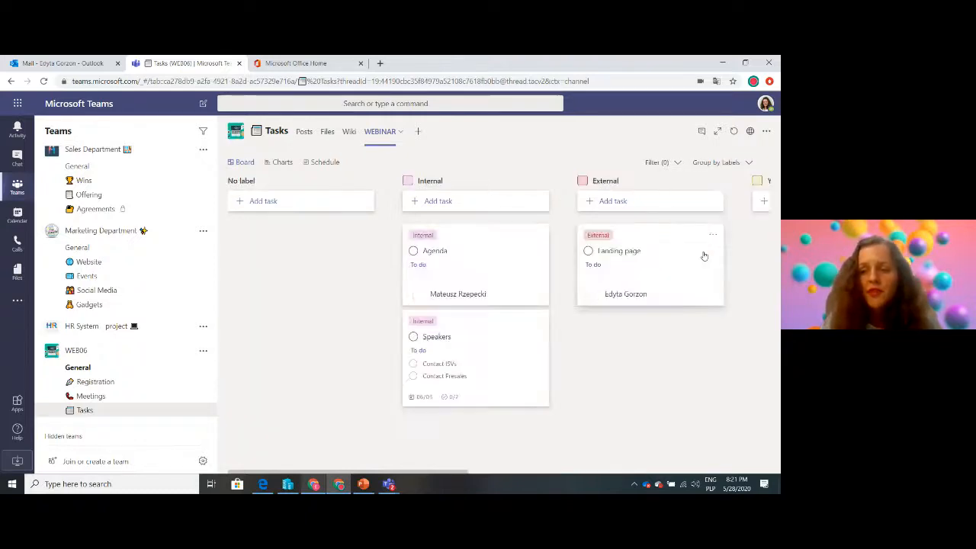
left_click(718, 162)
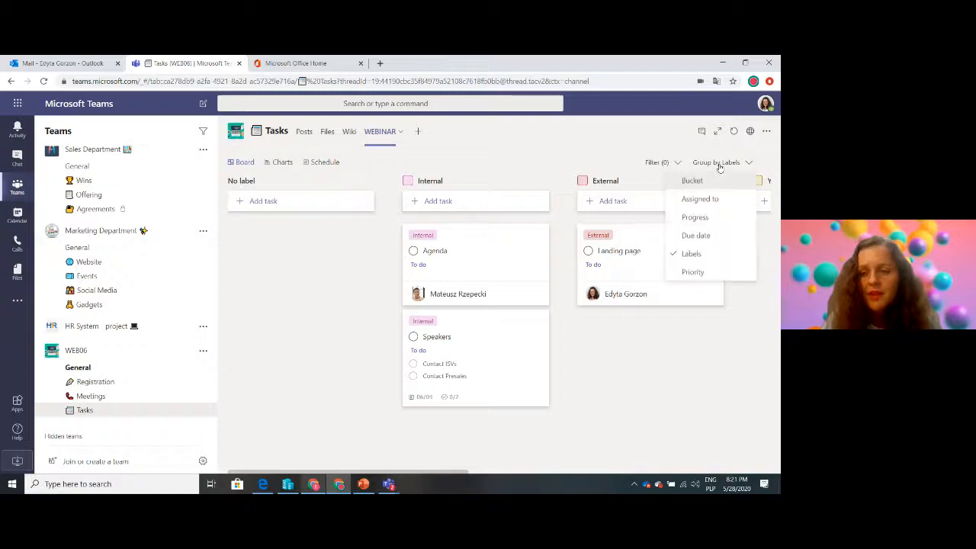
left_click(701, 200)
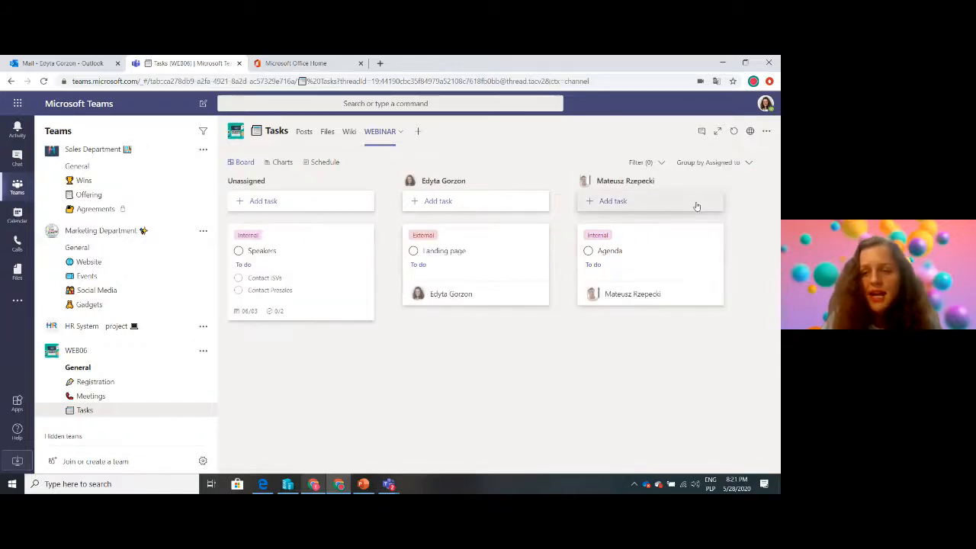
left_click(719, 165)
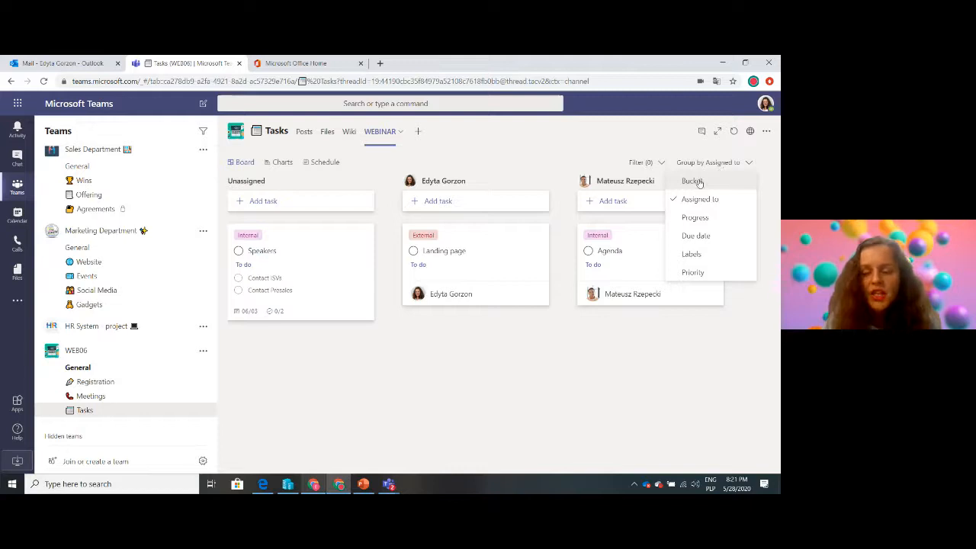
left_click(693, 181)
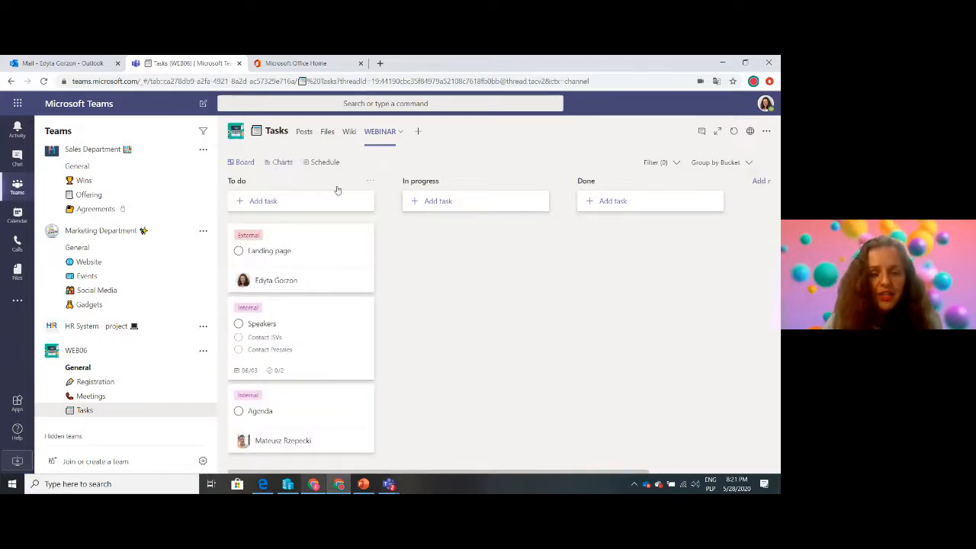
Review the plan's charts down to the Members chart and its monthly schedule, and return to the board
left_click(282, 162)
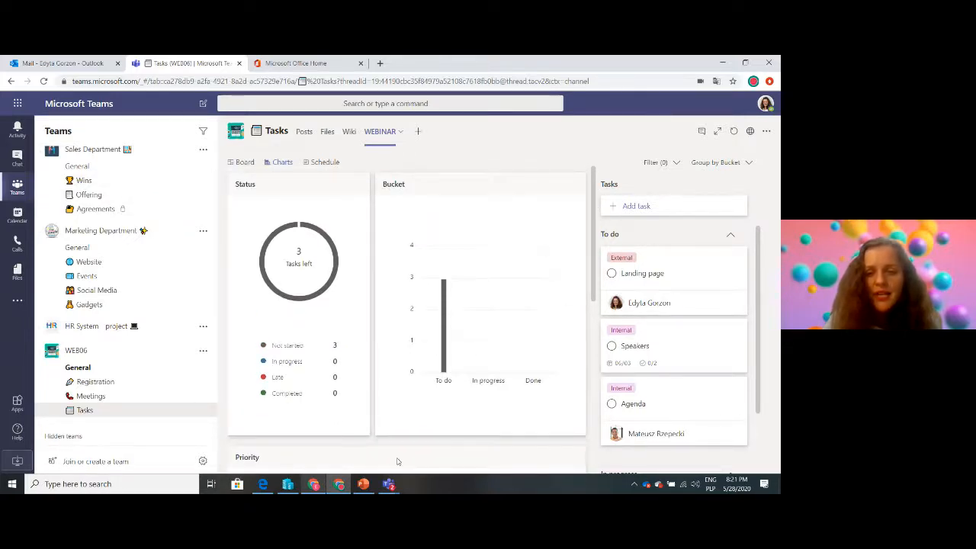
left_click_drag(596, 252, 603, 450)
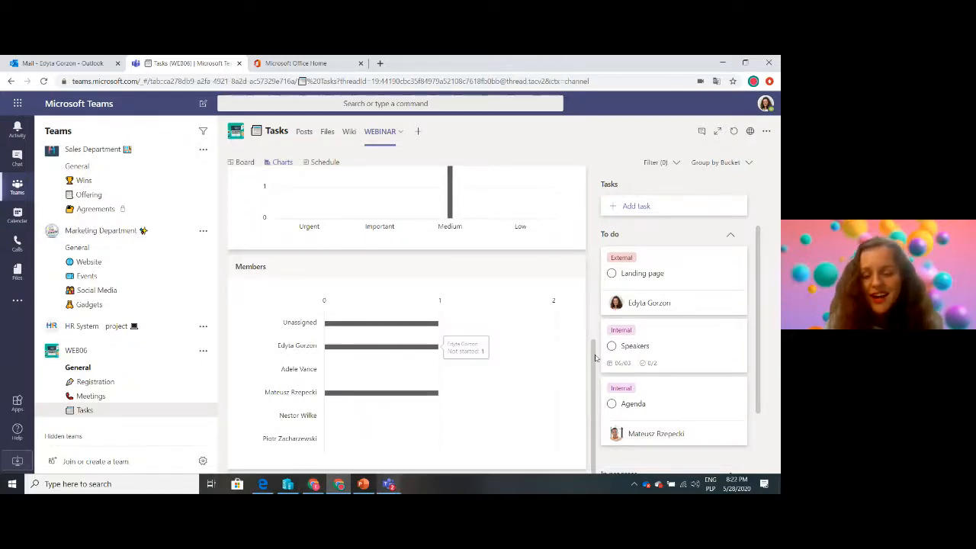
left_click(320, 162)
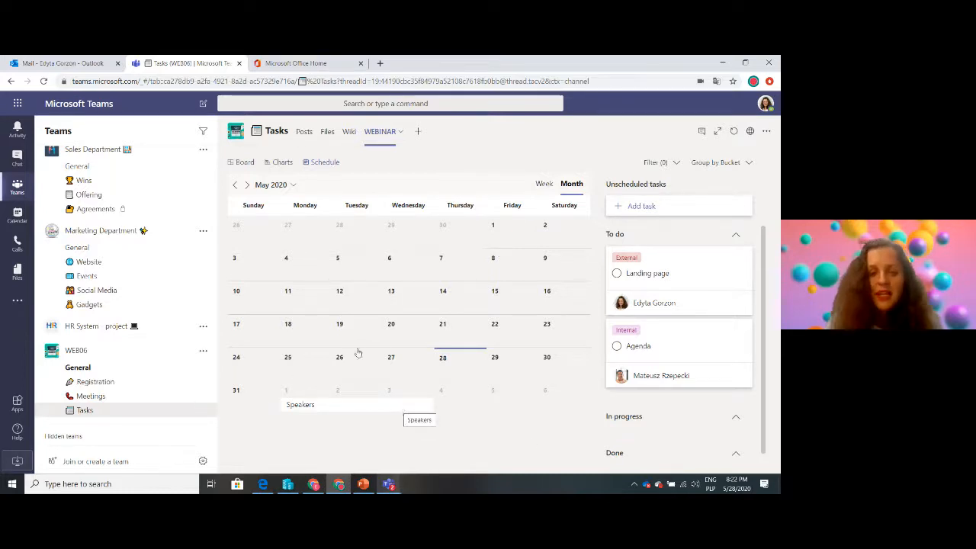
left_click(241, 162)
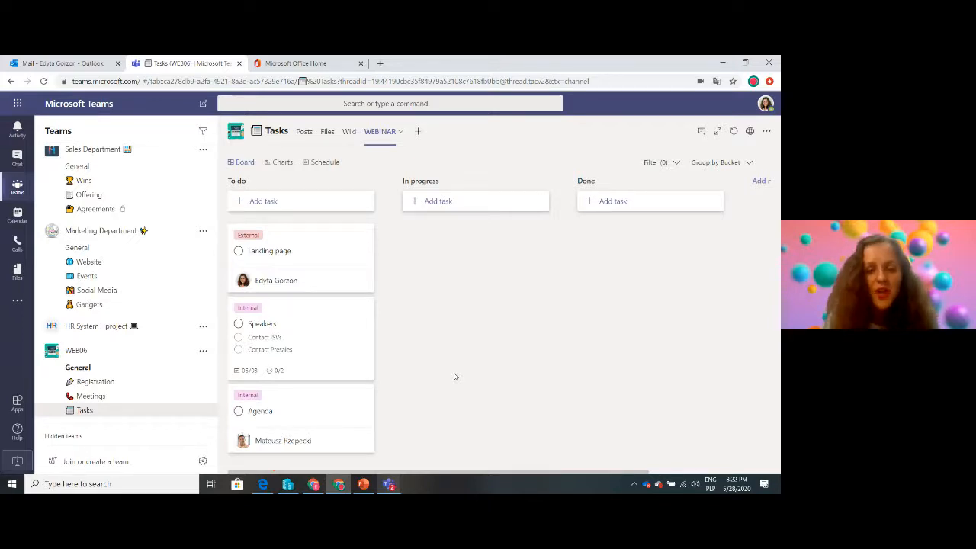
Check the webinar request email in Outlook, and find and open Power Automate from the Office 365 home page
left_click(65, 64)
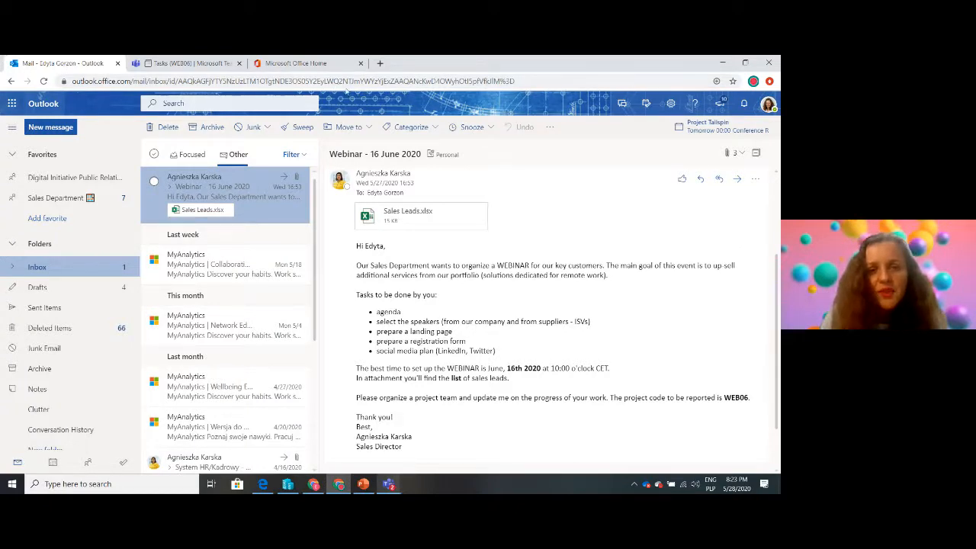
left_click(307, 66)
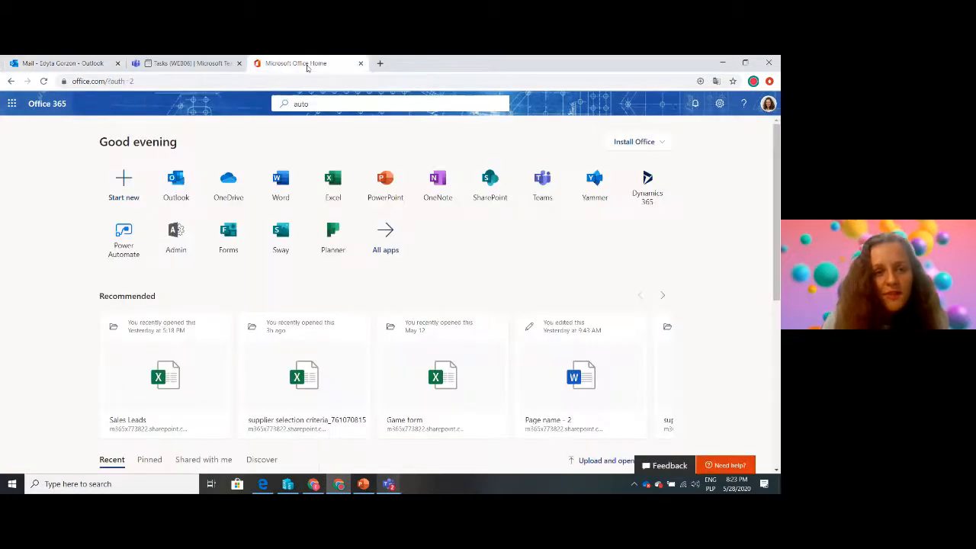
left_click(348, 103)
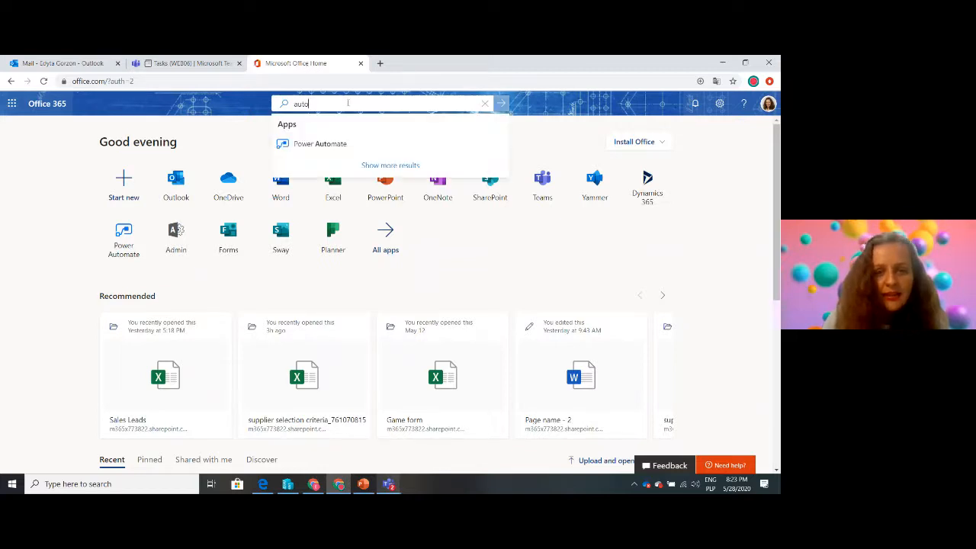
key("BackSpace")
key("BackSpace")
key("BackSpace")
key("BackSpace")
type("powe")
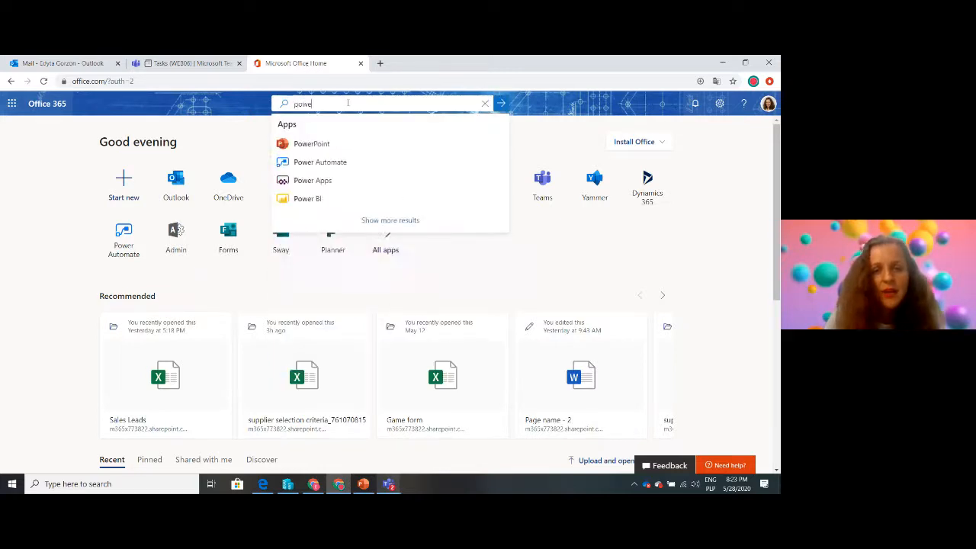
left_click(334, 165)
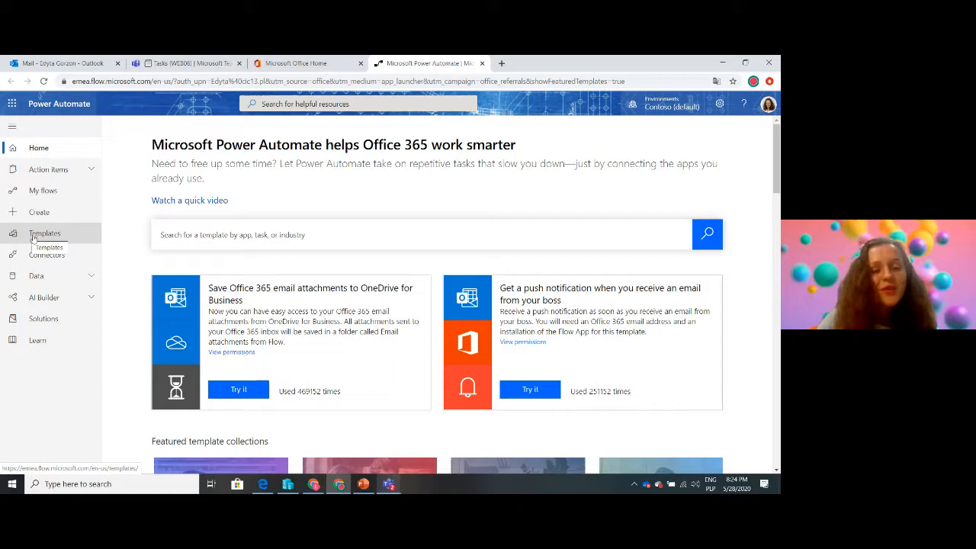
Search the flow templates for "teams planner" and open "Post messages to Microsoft Teams when a new task is created in Planner"
left_click(27, 237)
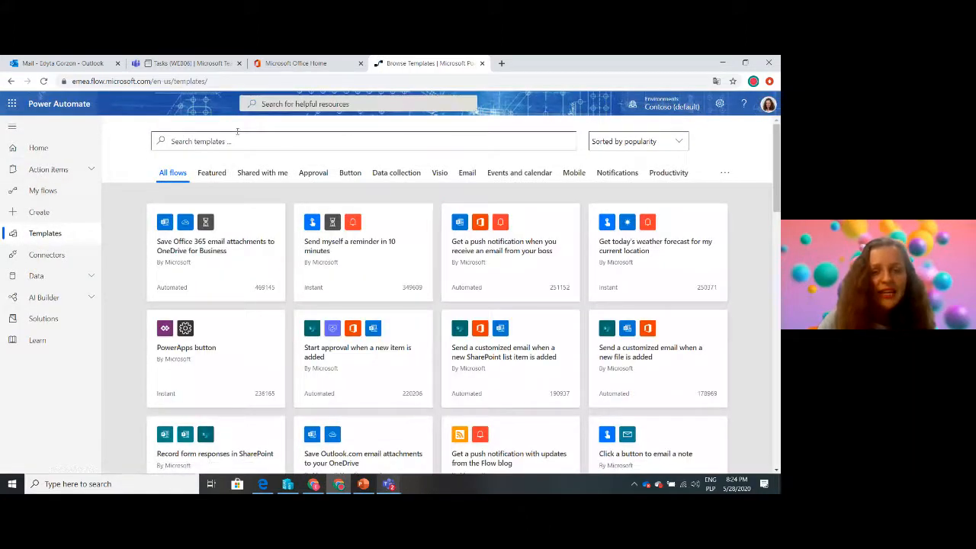
left_click(200, 141)
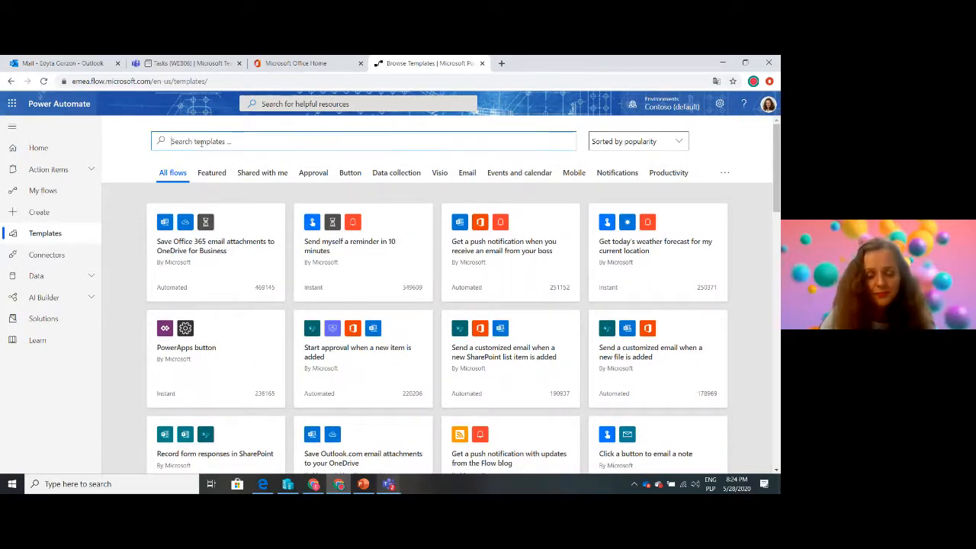
type("teams plann")
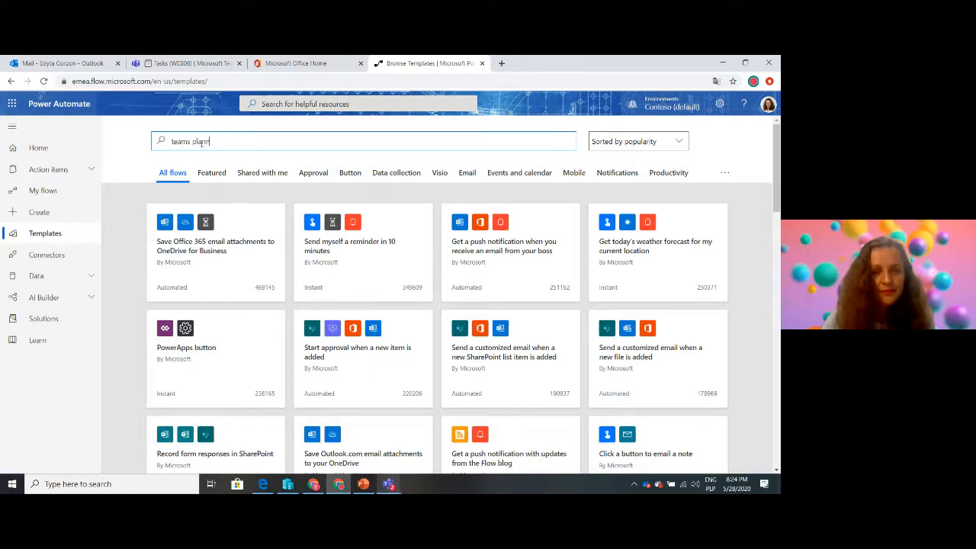
type("er")
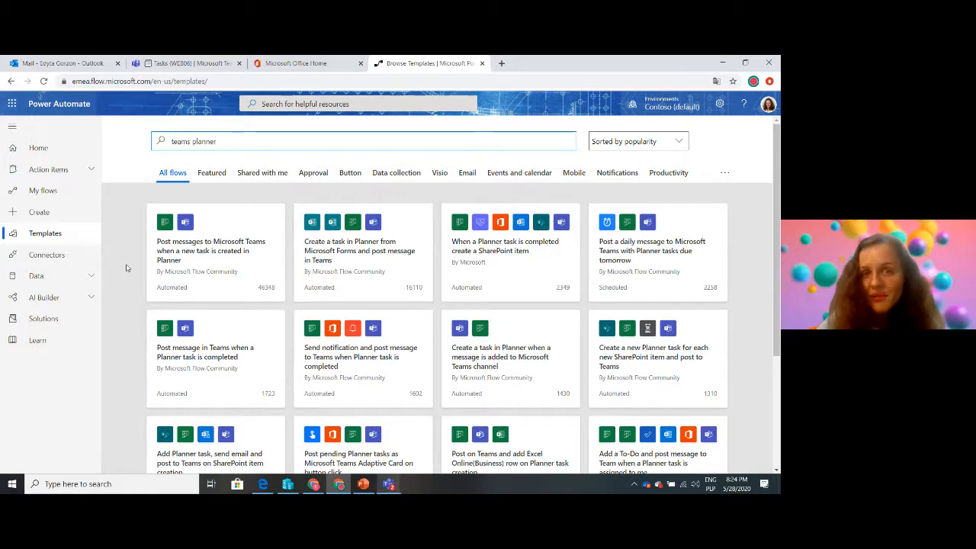
left_click(219, 256)
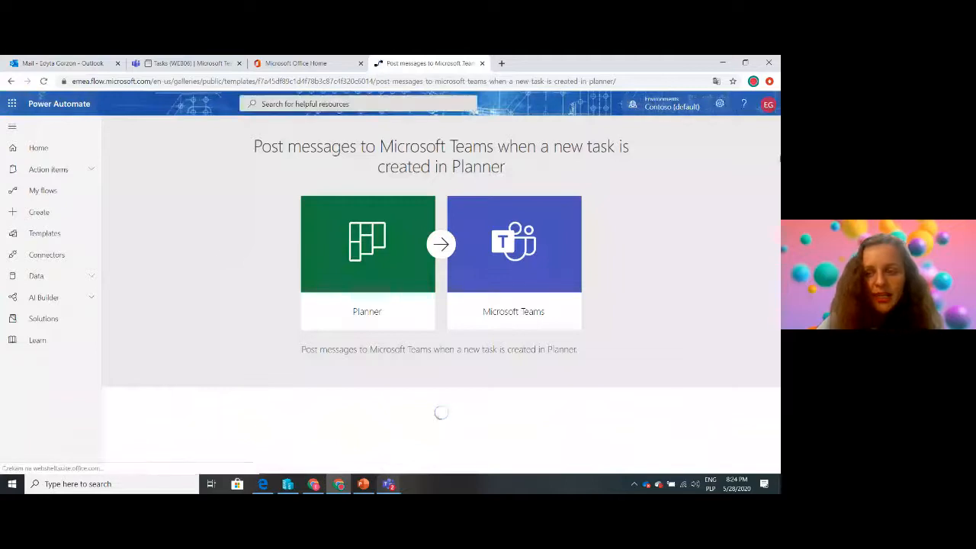
left_click_drag(776, 261, 777, 324)
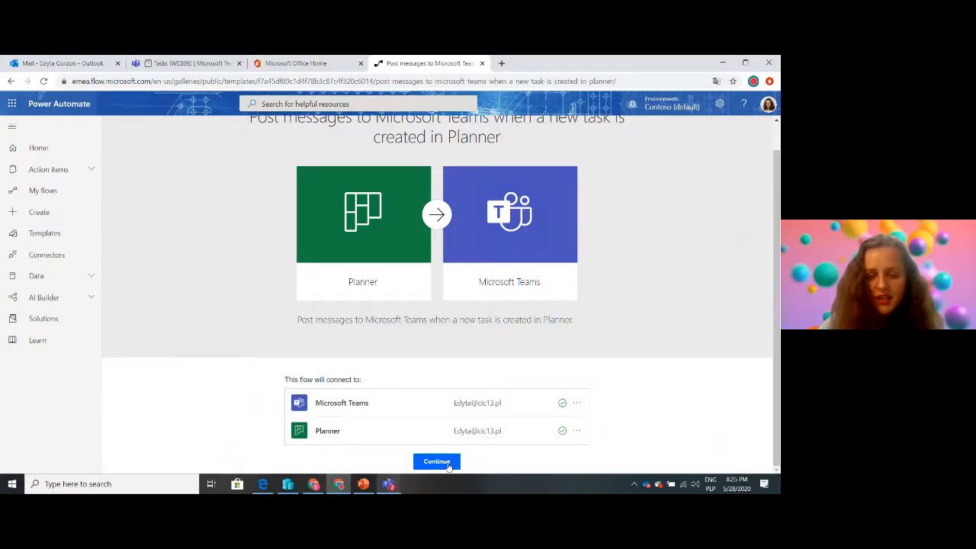
Continue with the template's connections and set the new-task trigger to the WEBINAR plan
left_click(449, 465)
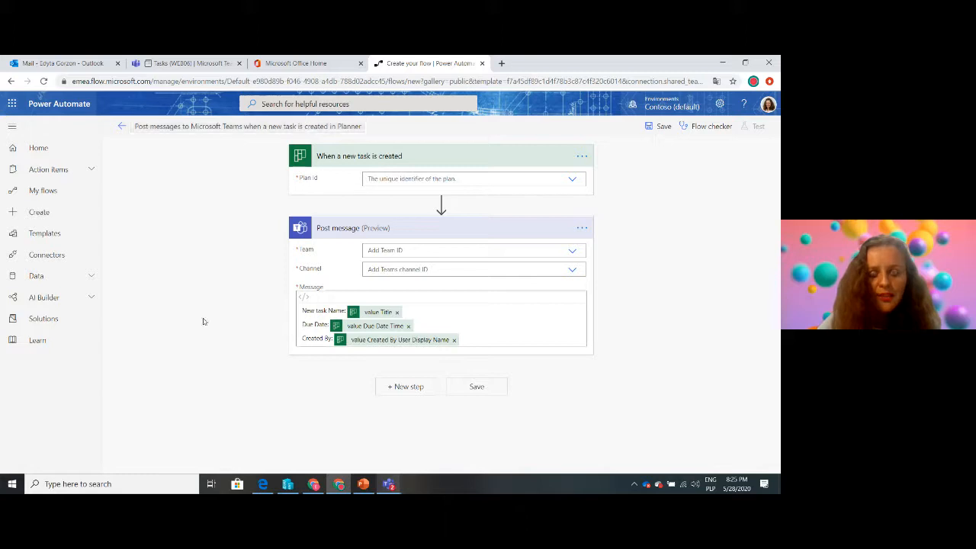
left_click(574, 181)
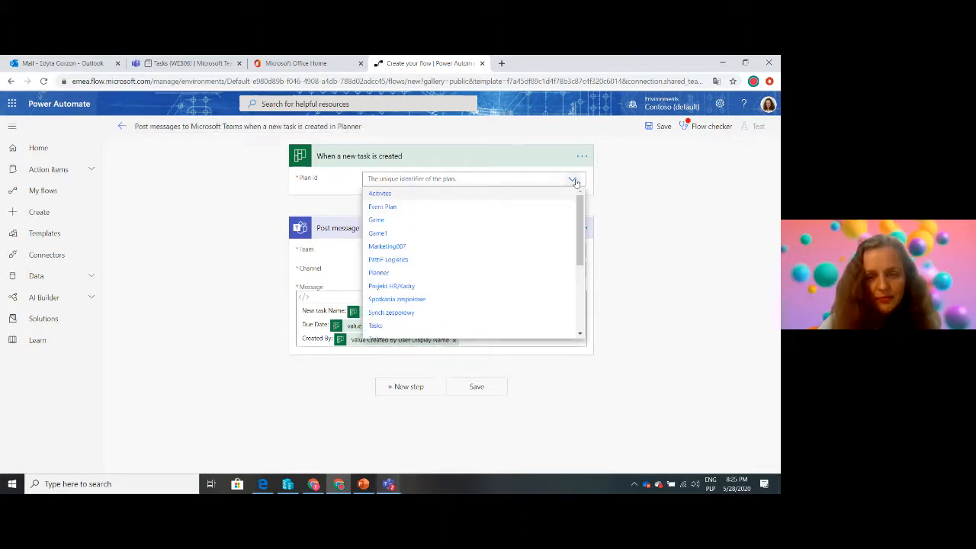
left_click_drag(583, 200, 586, 298)
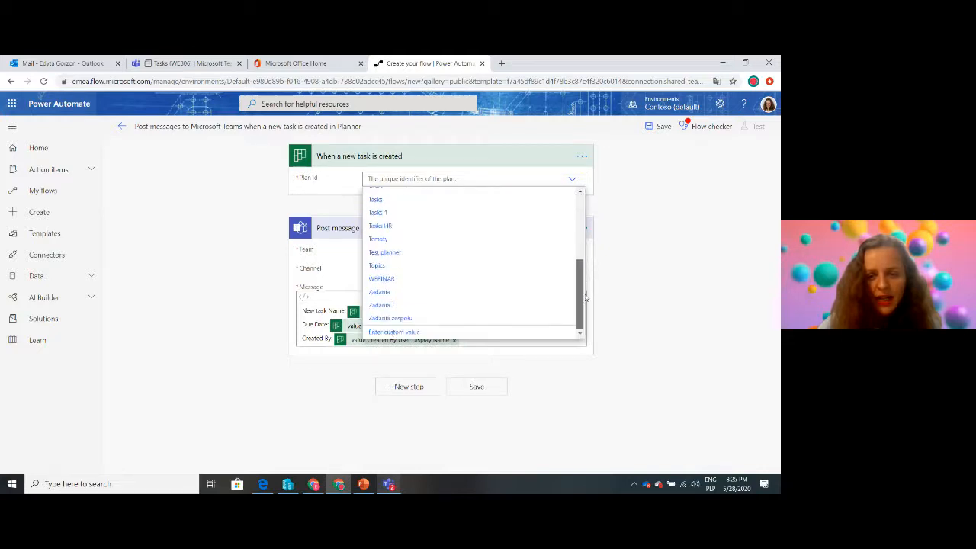
left_click(390, 286)
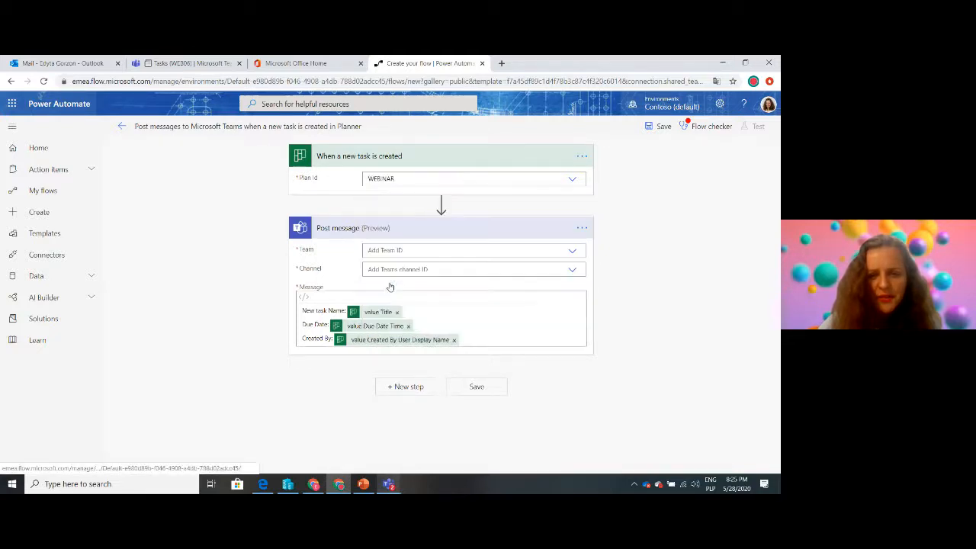
Set the Post message action to the WEB06 team and its Tasks channel
left_click(176, 66)
left_click(427, 63)
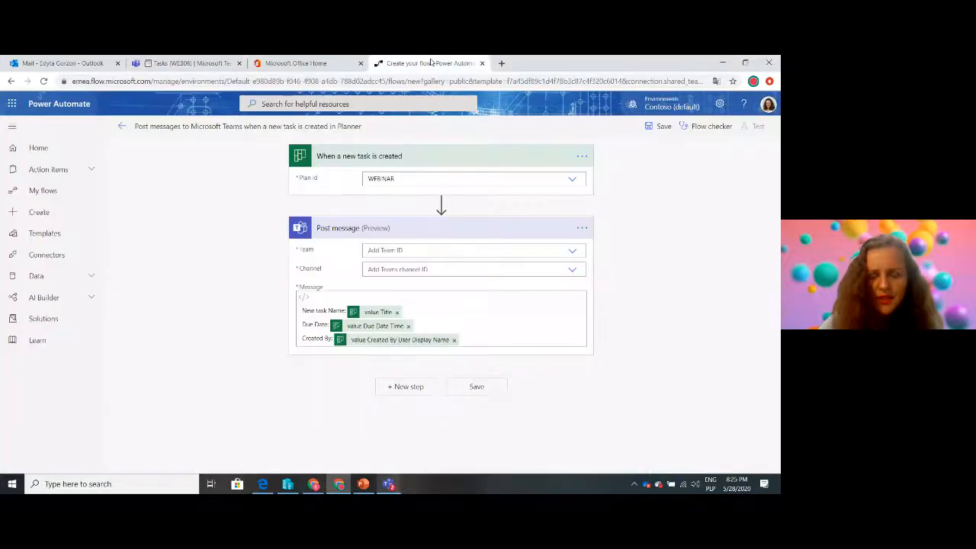
left_click(572, 252)
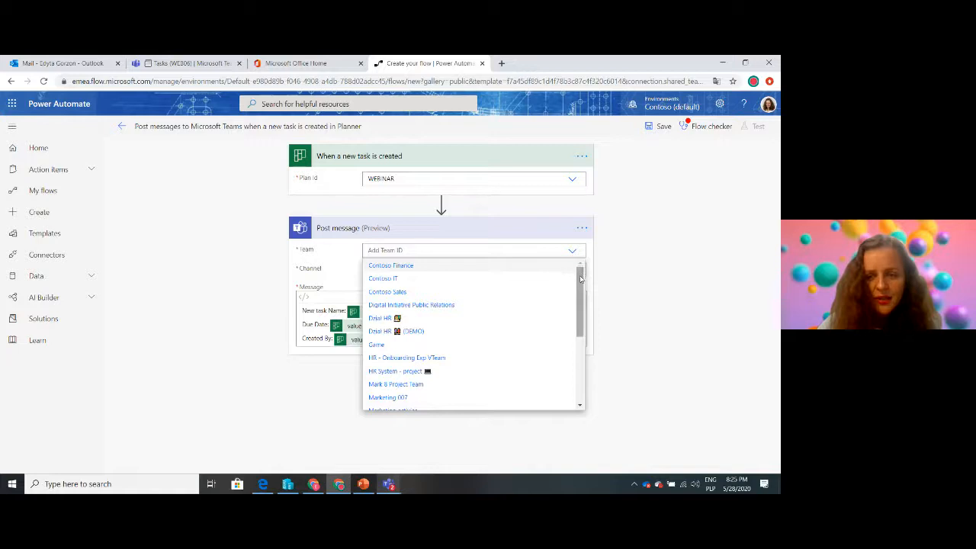
left_click_drag(579, 272, 579, 348)
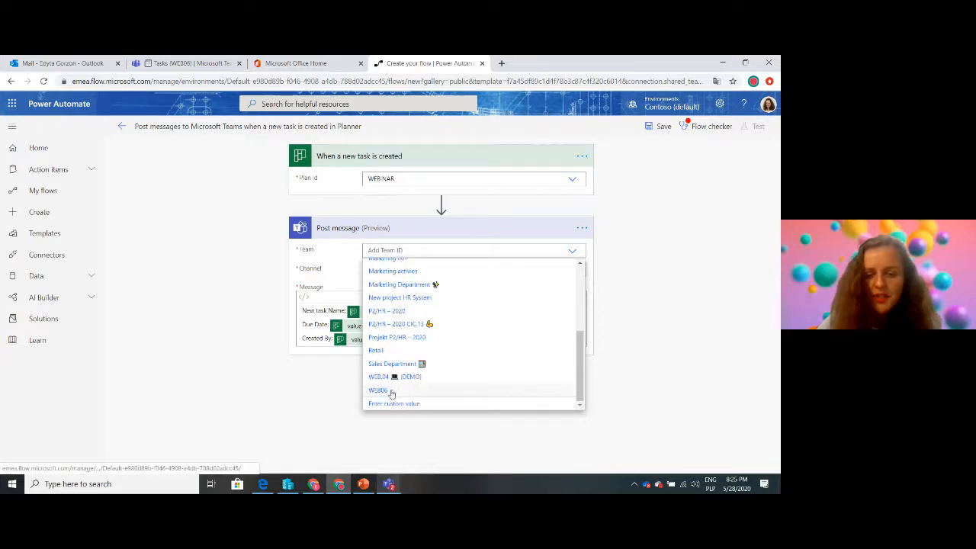
left_click(378, 389)
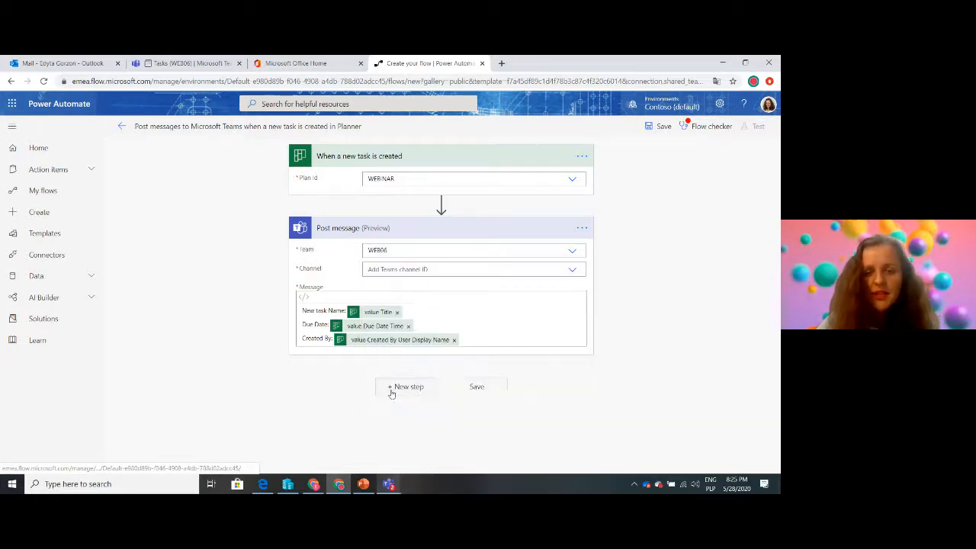
left_click(572, 271)
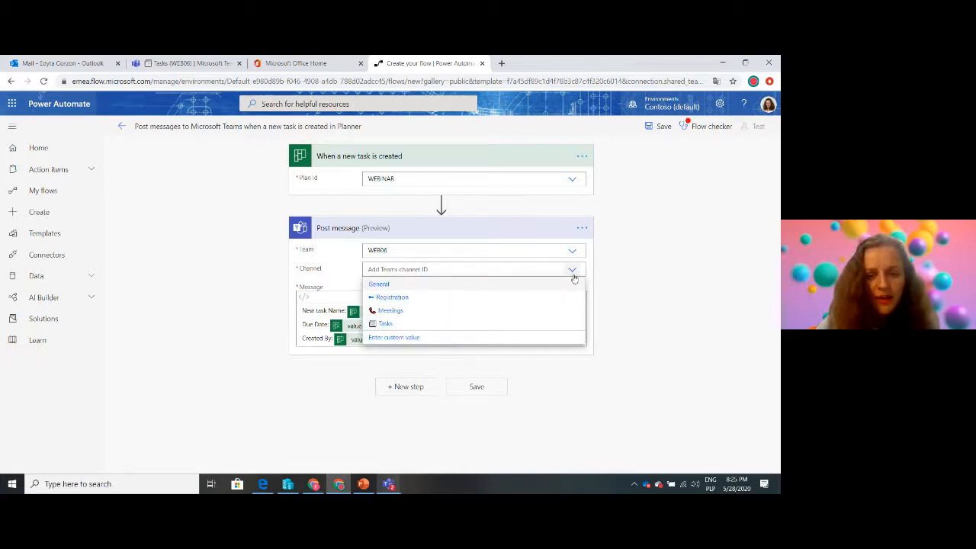
left_click(426, 325)
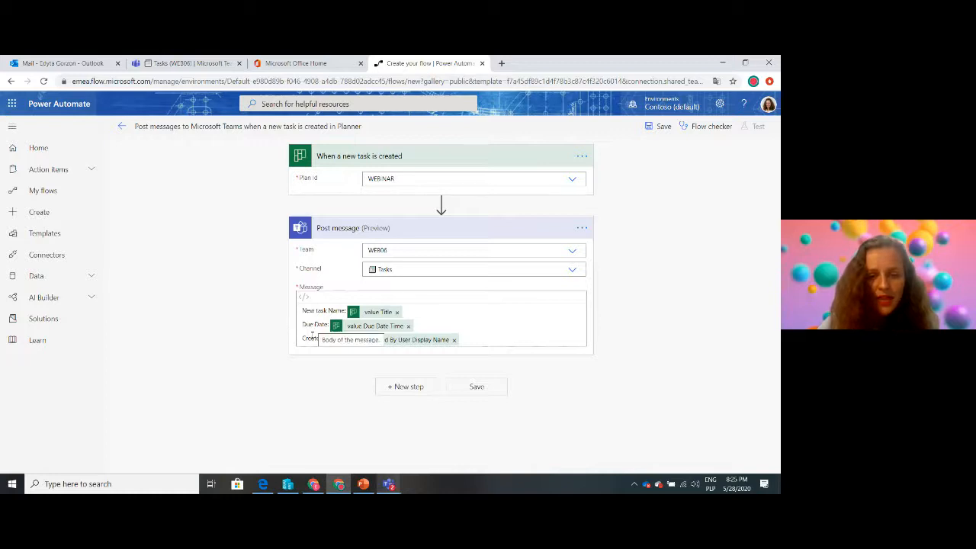
Remove the Due Date and Created By lines from the message, keeping only the new task name, and save the flow
left_click_drag(455, 340, 297, 324)
key("BackSpace")
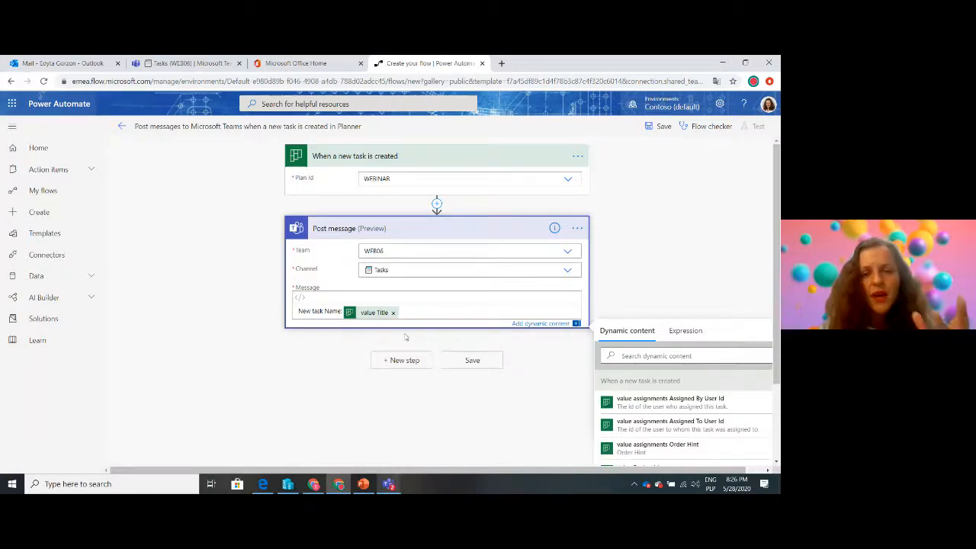
left_click(473, 366)
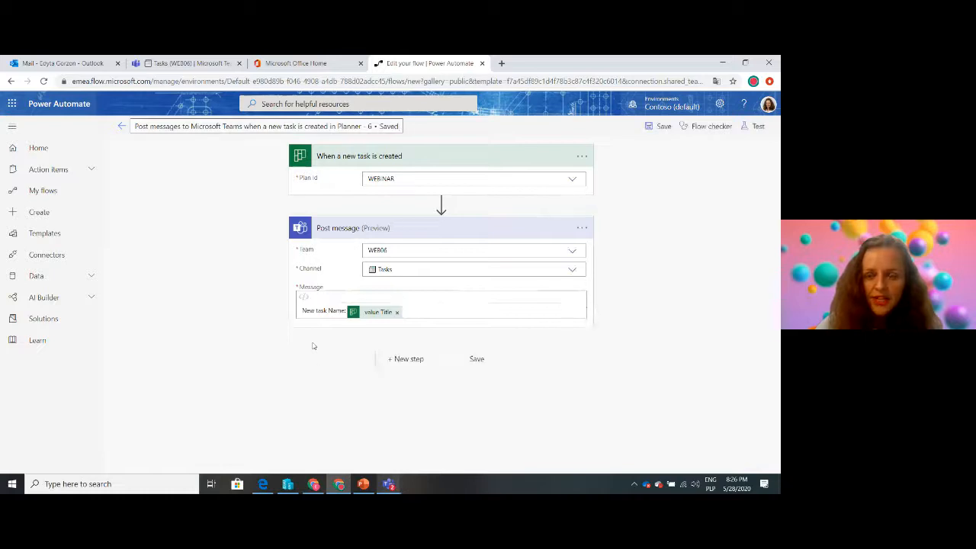
Recheck the webinar request email in Outlook and add a "Registration Form" task to the To do bucket in Teams
left_click(172, 66)
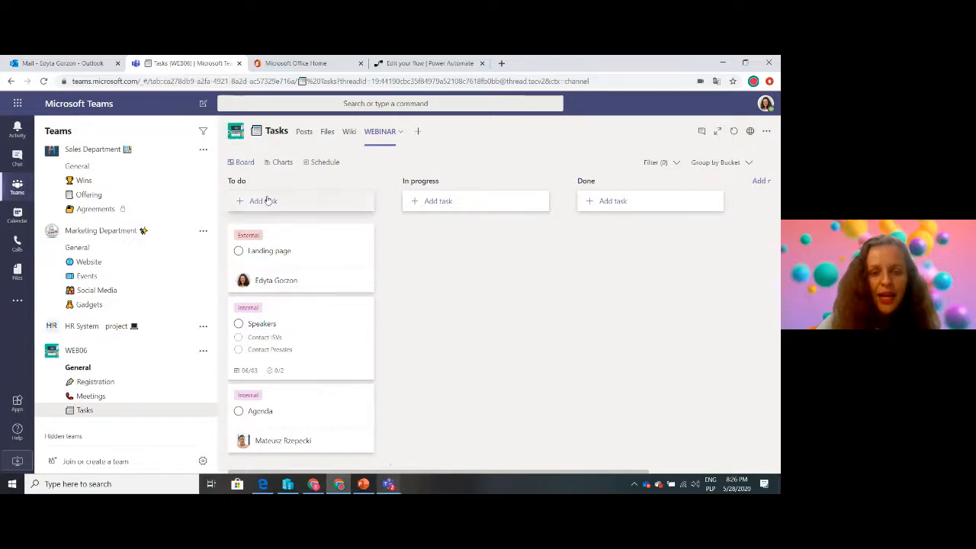
left_click(53, 63)
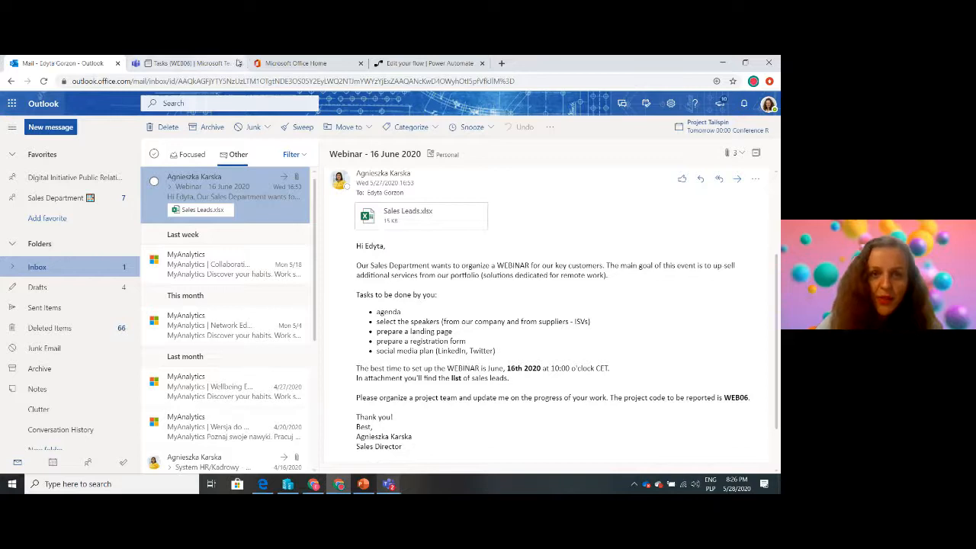
left_click(189, 64)
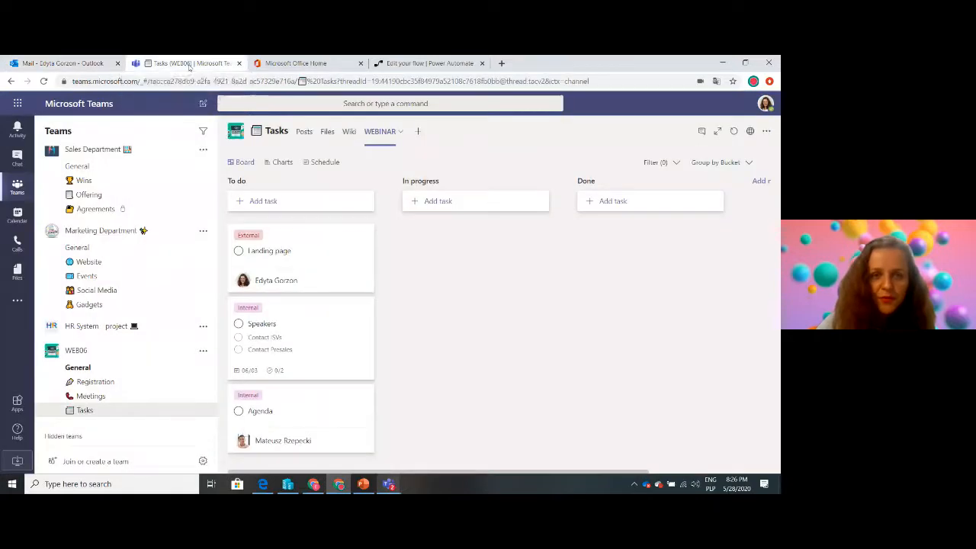
left_click(283, 201)
type("Regi")
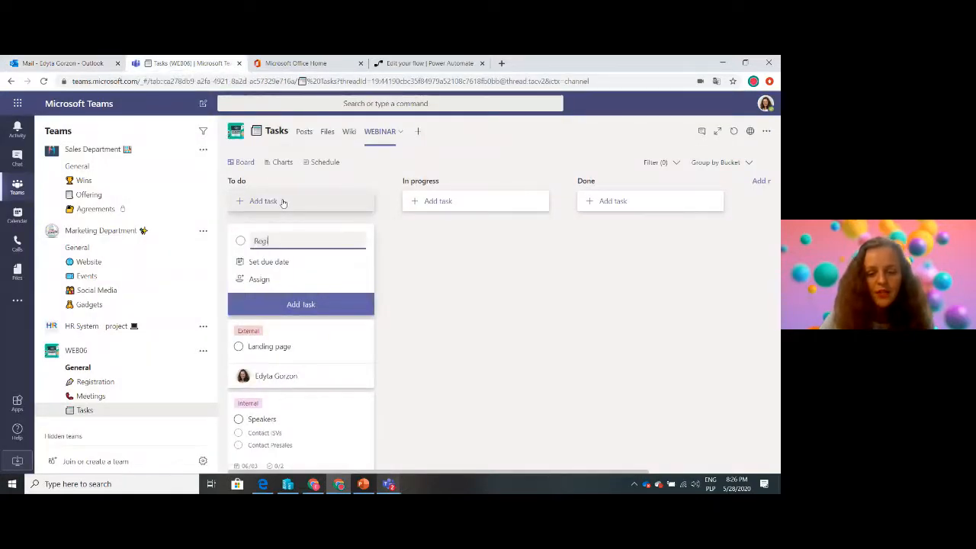
type("stration Fol")
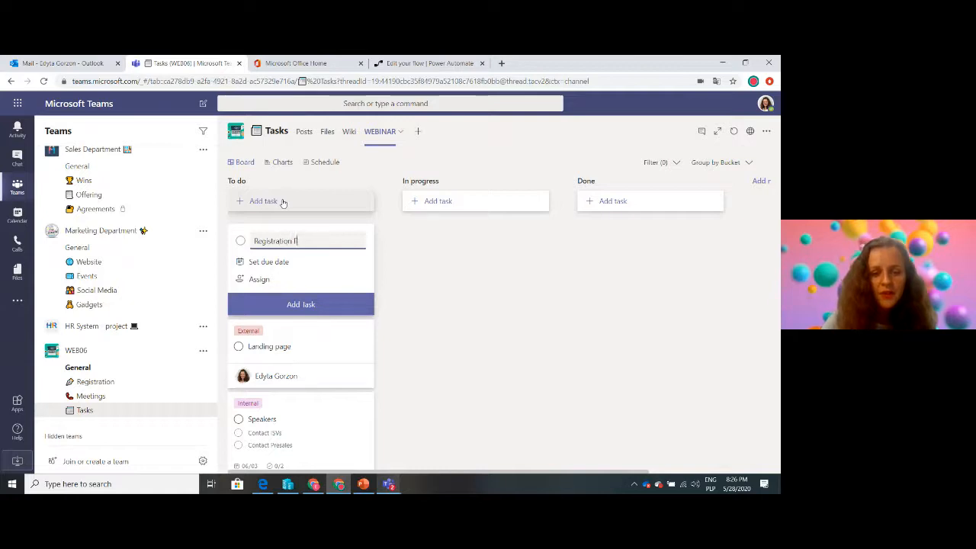
left_click(303, 305)
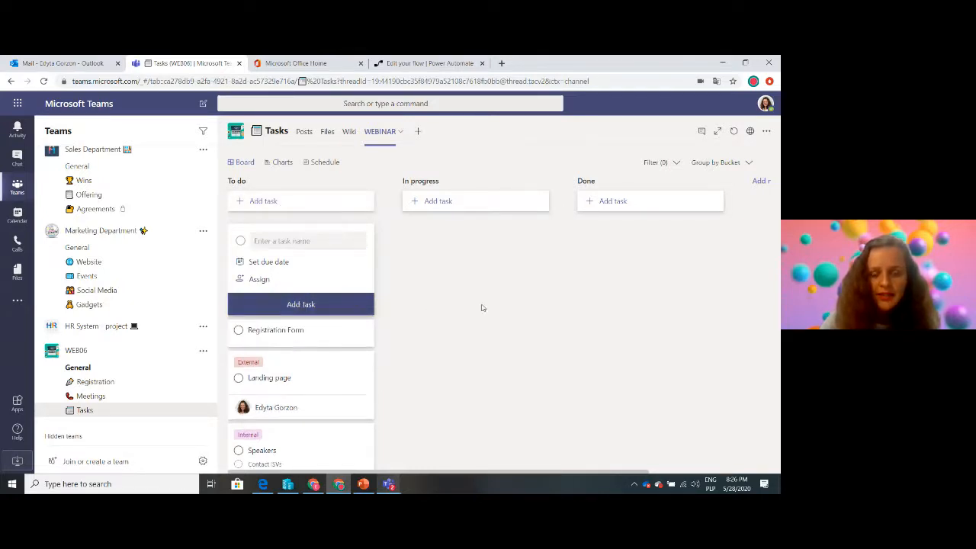
left_click(481, 307)
Check the Tasks channel's posts in Teams, save the flow again in Power Automate, and return to the posts
left_click(303, 133)
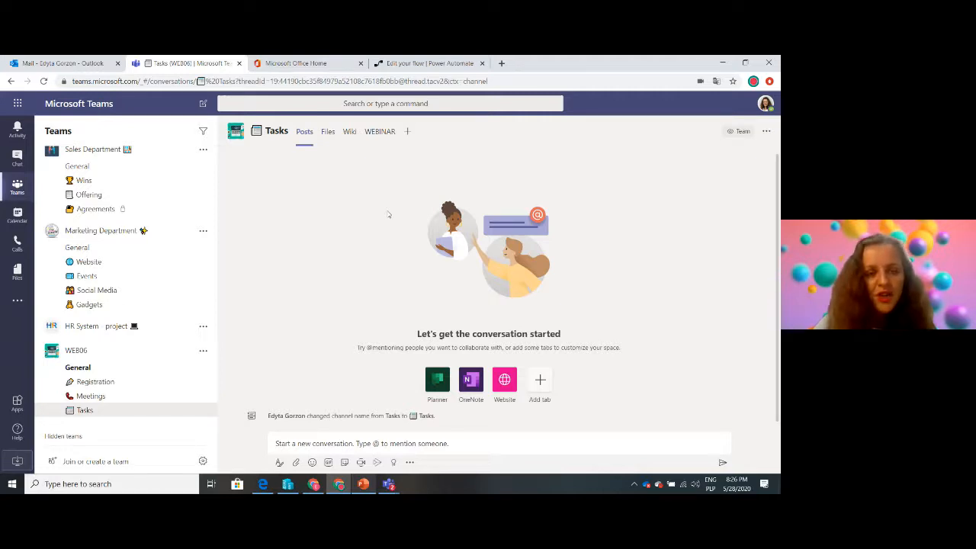
left_click(428, 63)
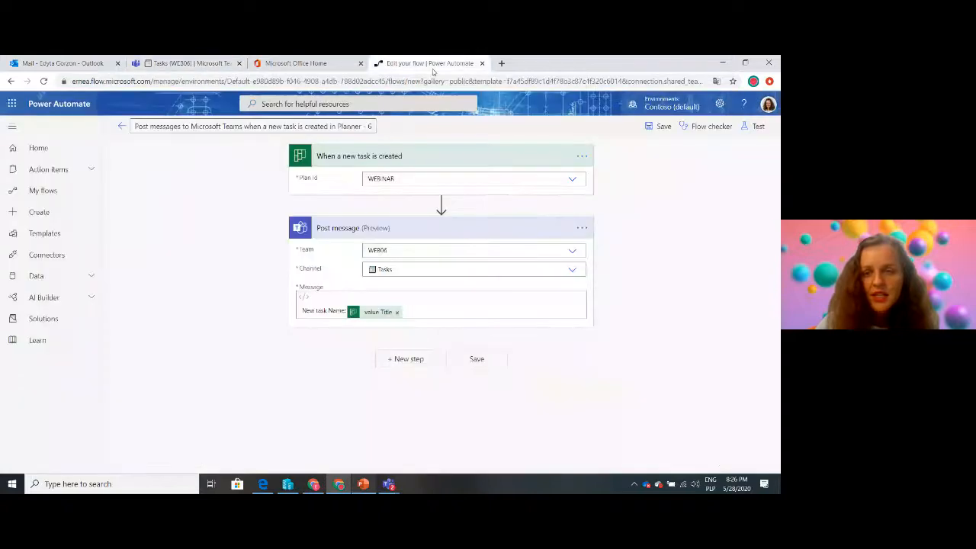
left_click(665, 126)
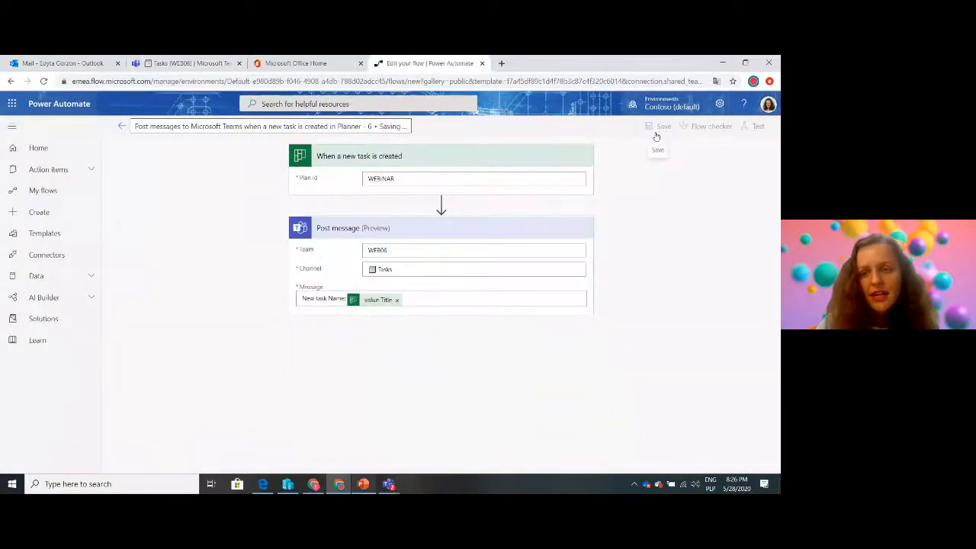
left_click(161, 65)
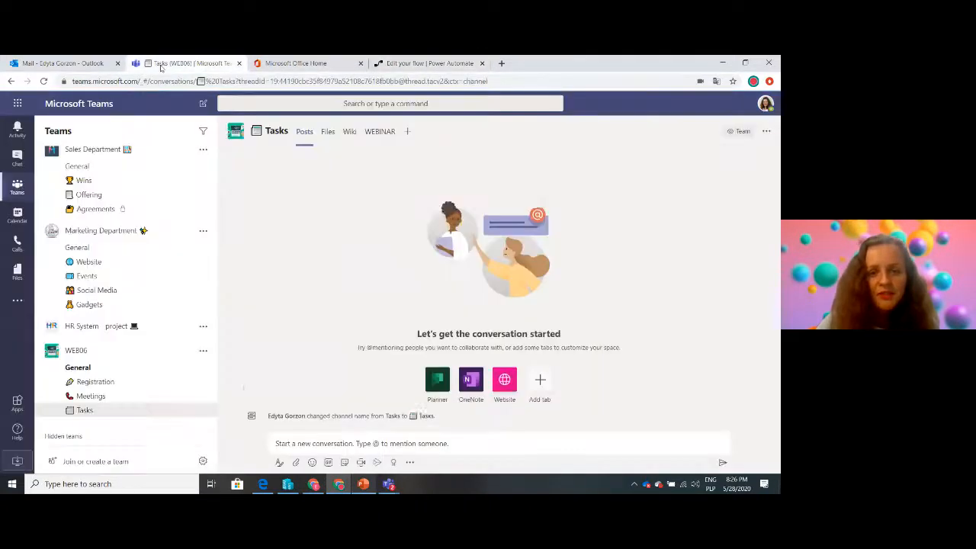
Add a "Social Media" task to the To do bucket of the WEBINAR plan
left_click(379, 136)
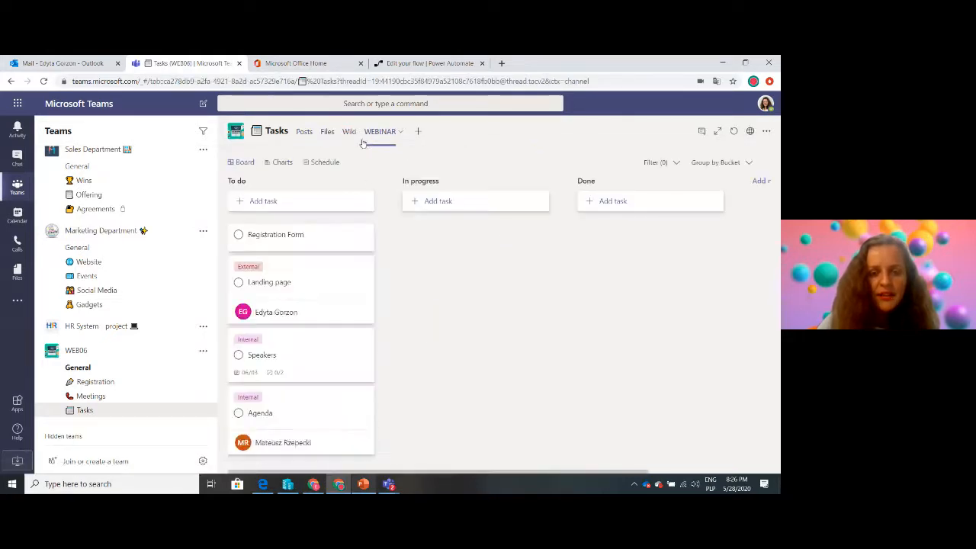
left_click(265, 202)
type("Soc")
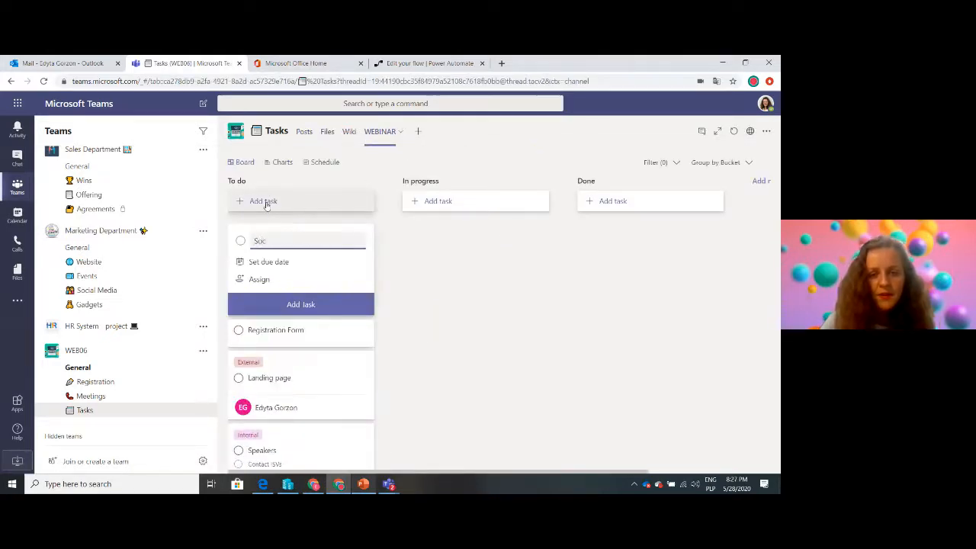
type("ial Media")
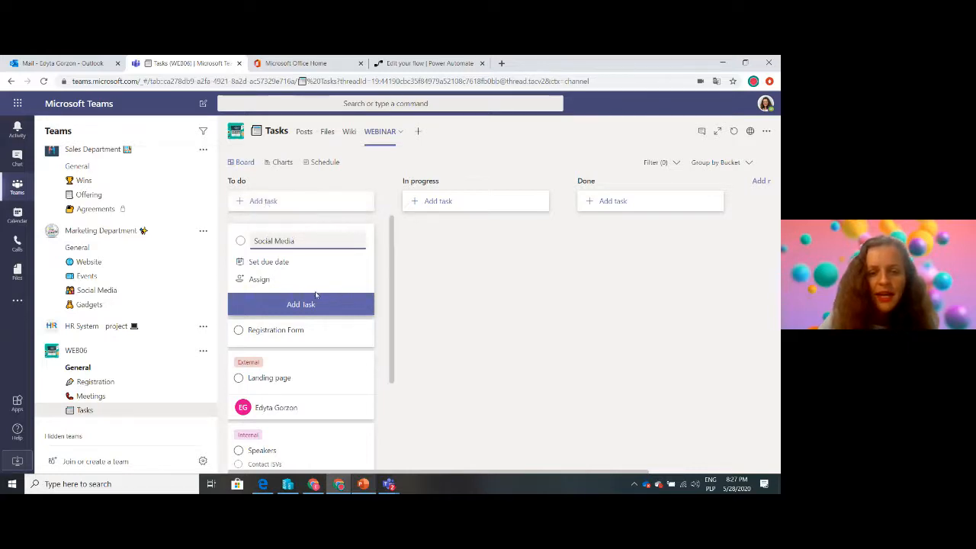
left_click(298, 301)
left_click(463, 295)
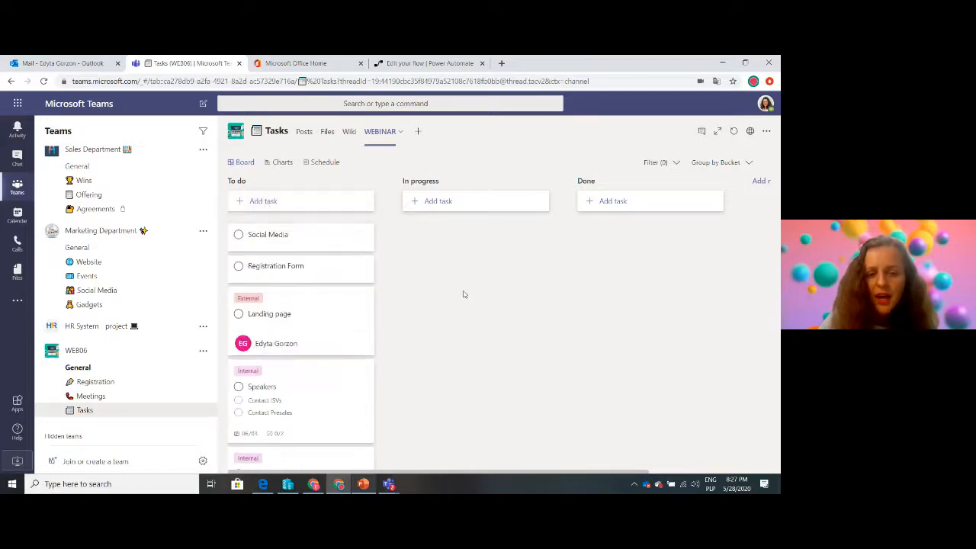
Check the Tasks channel's posts for the new task, and leave the Power Automate flow editor for the flow's details and run history
left_click(303, 133)
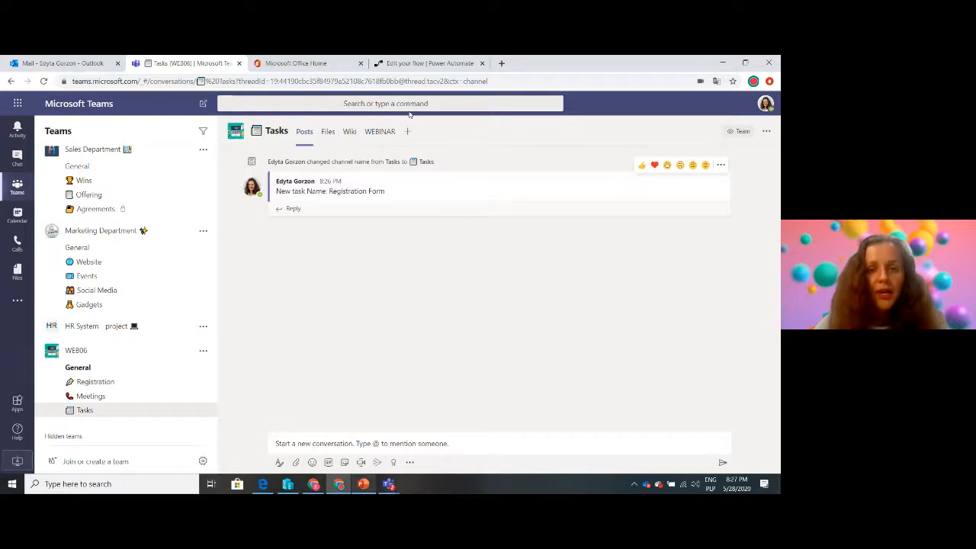
left_click(414, 63)
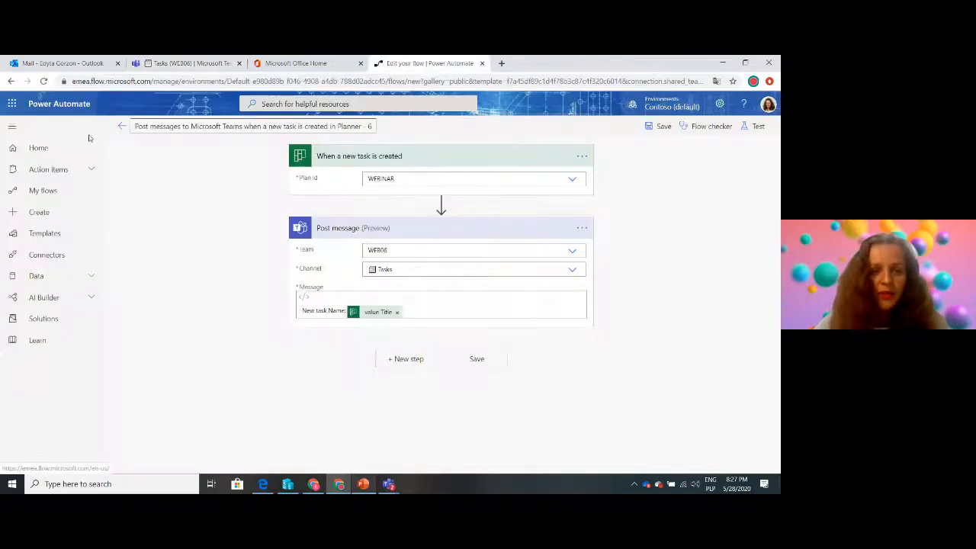
left_click(121, 126)
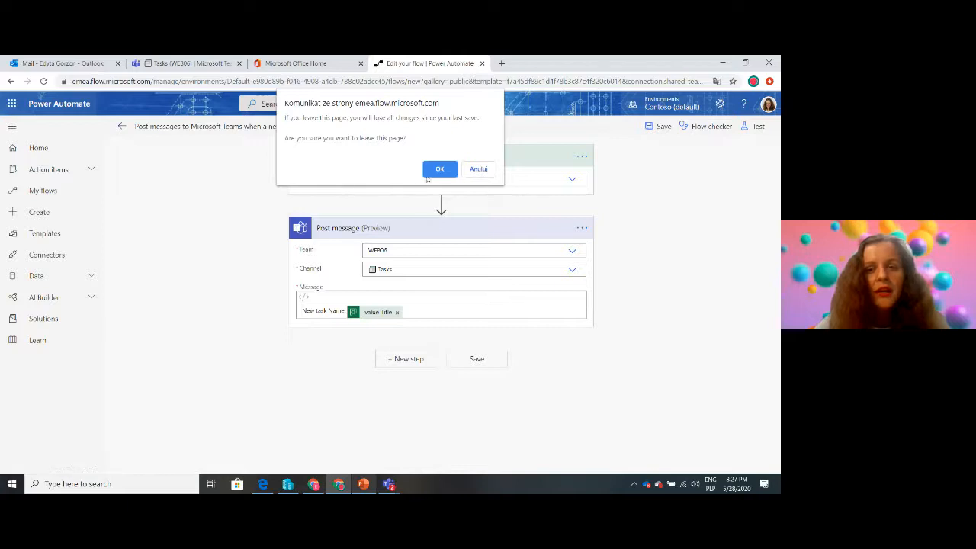
left_click(438, 170)
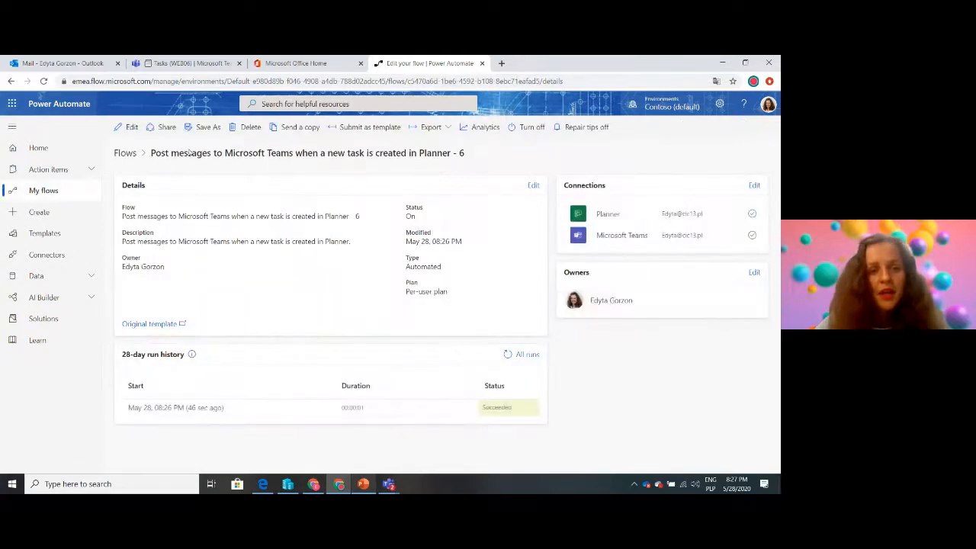
Search the flow templates for "planner teams"
left_click(59, 233)
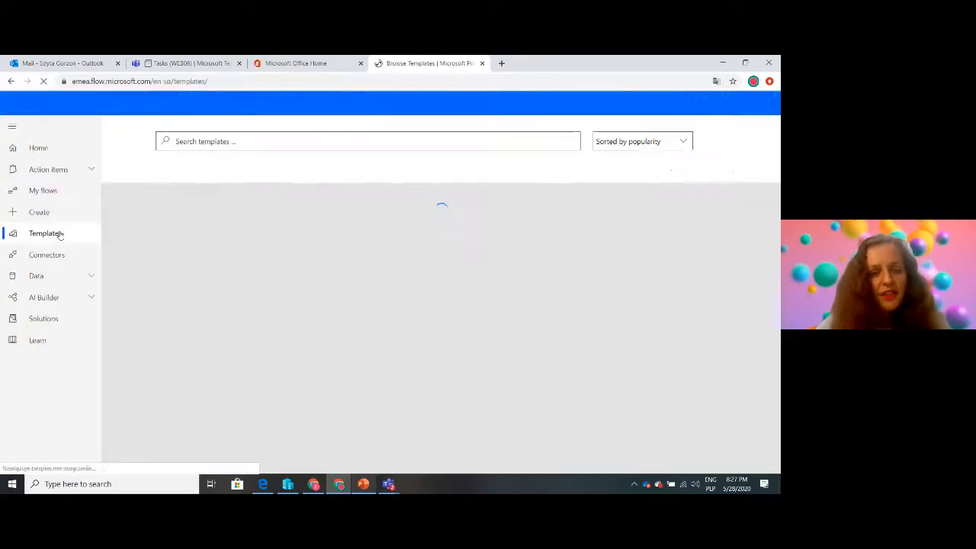
left_click(187, 139)
type("p")
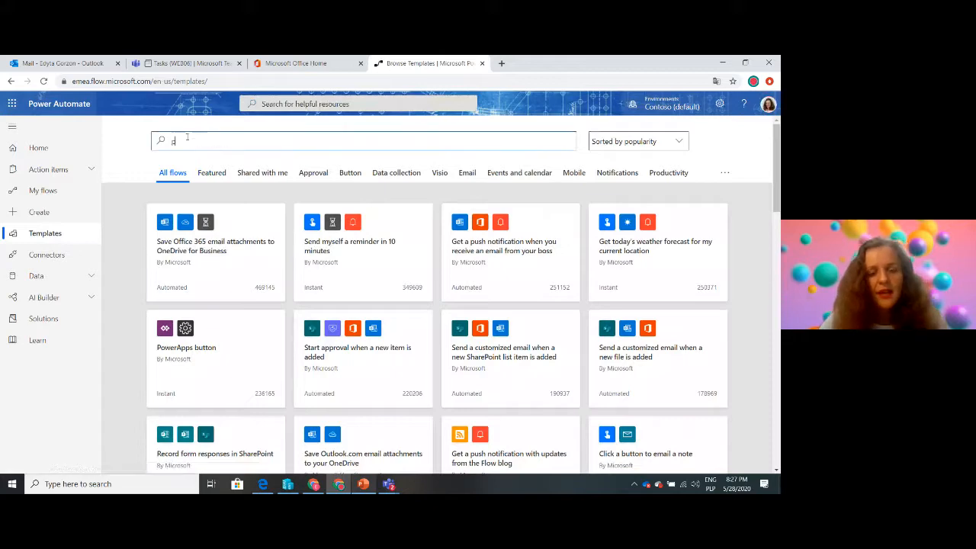
type("lanner teams")
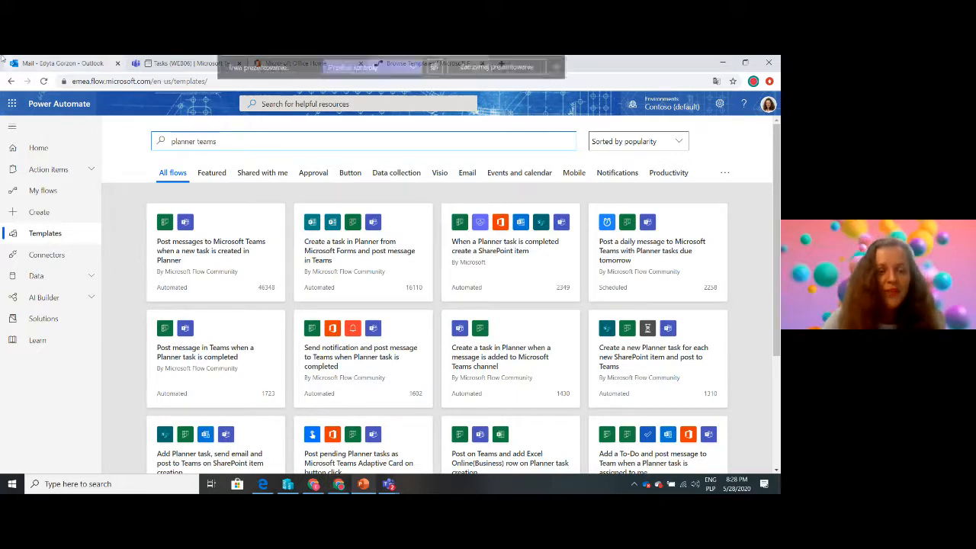
Review the flow's messages in the Tasks channel in Teams and open the WEB06 team's Registration channel
left_click(167, 66)
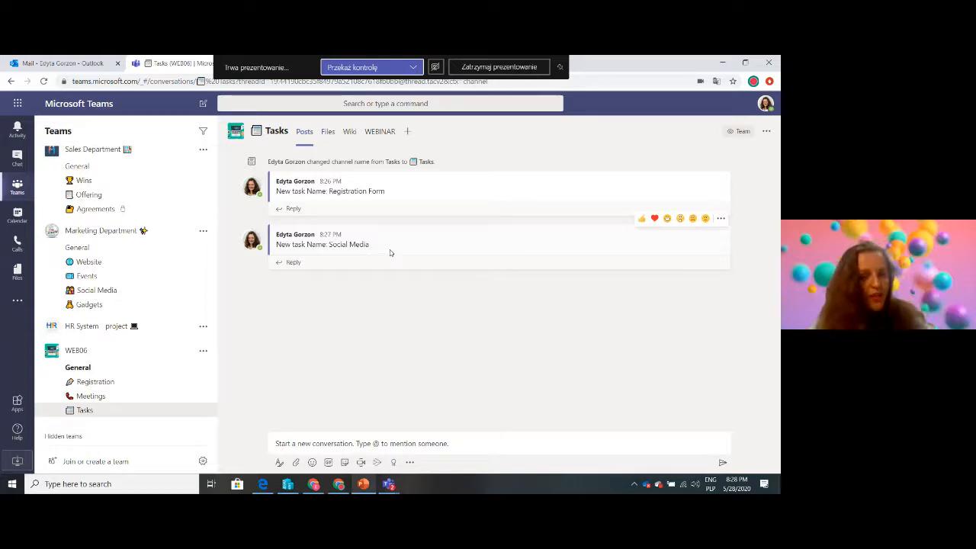
left_click(108, 383)
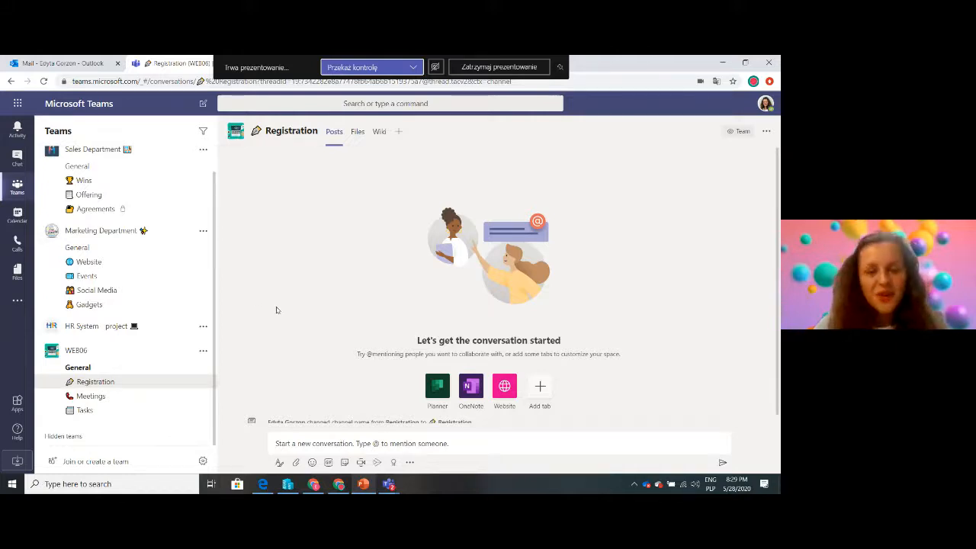
Create a folder named "Leads" in the Registration channel's files
left_click(357, 133)
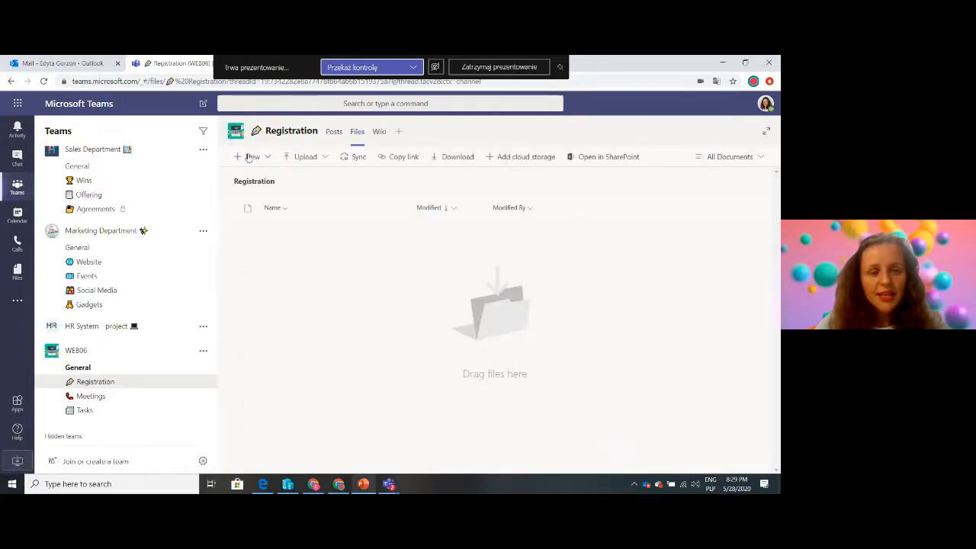
left_click(250, 156)
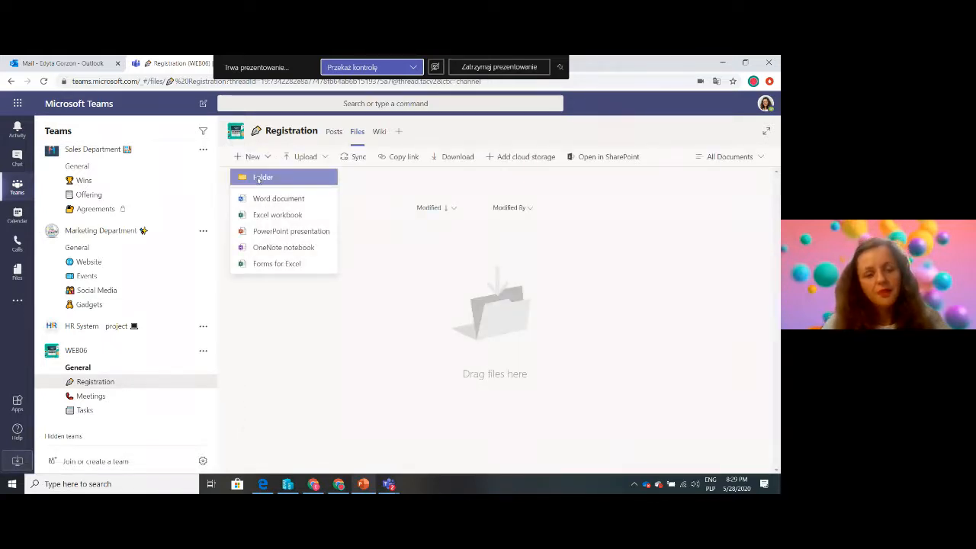
left_click(257, 177)
type("Le")
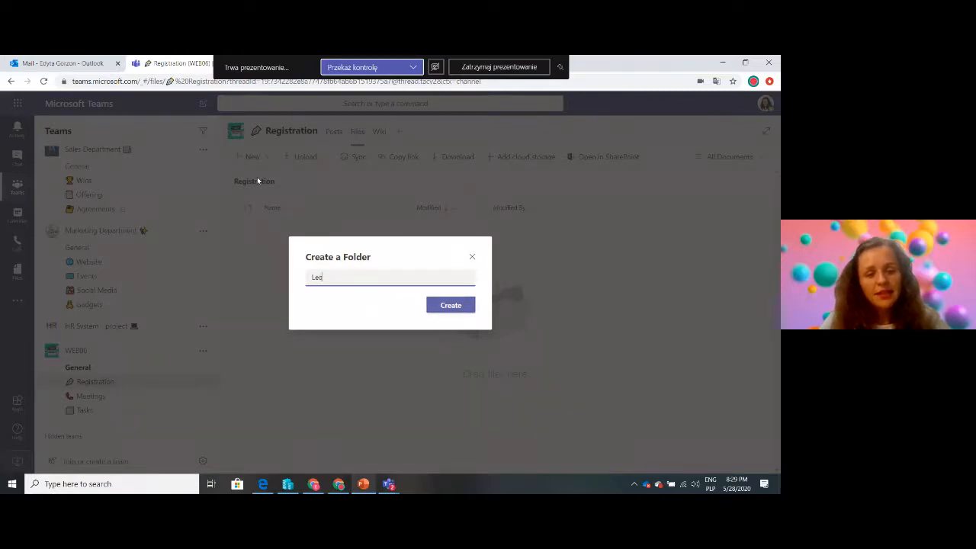
type("ads")
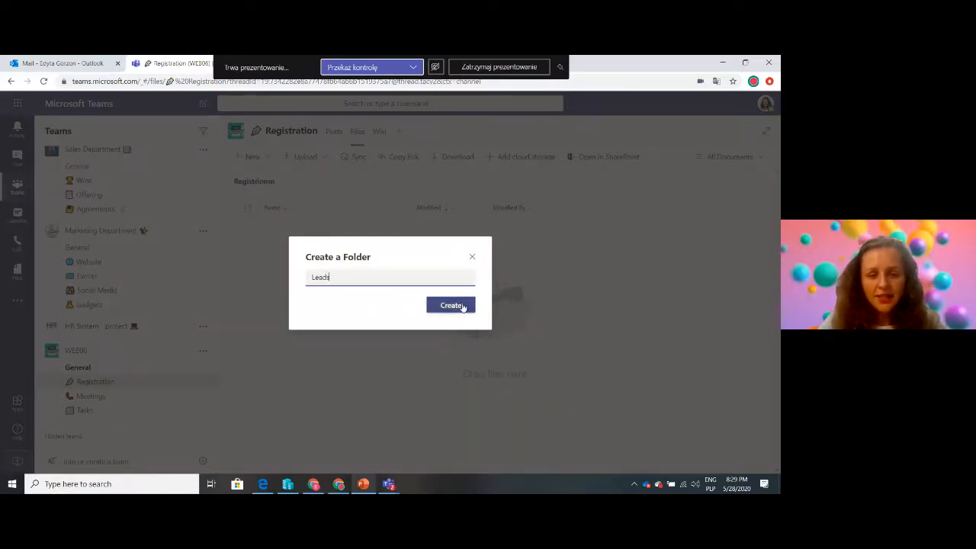
left_click(462, 306)
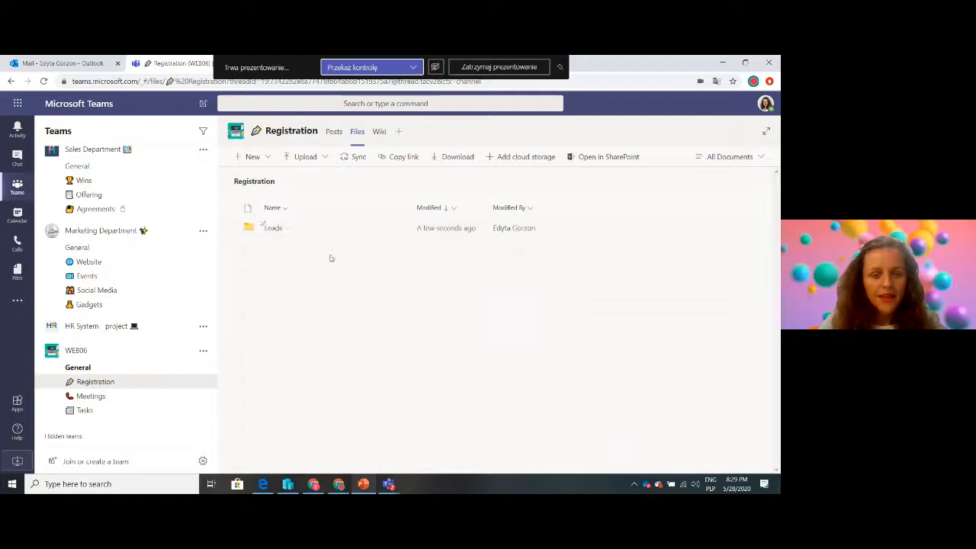
Move Sales Leads_1196403071.xlsx from the General channel's Email Messages folder to the Leads folder of the Registration channel
left_click(80, 367)
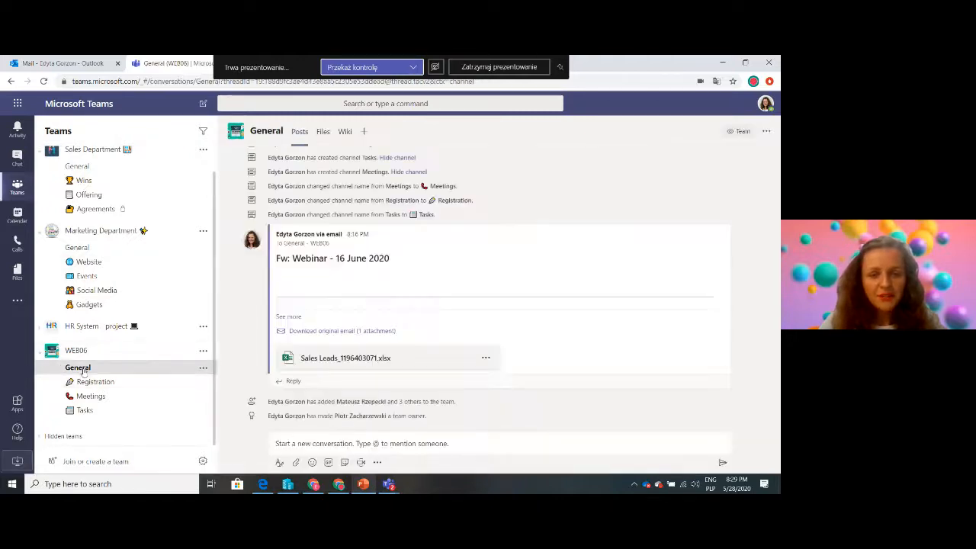
left_click(323, 133)
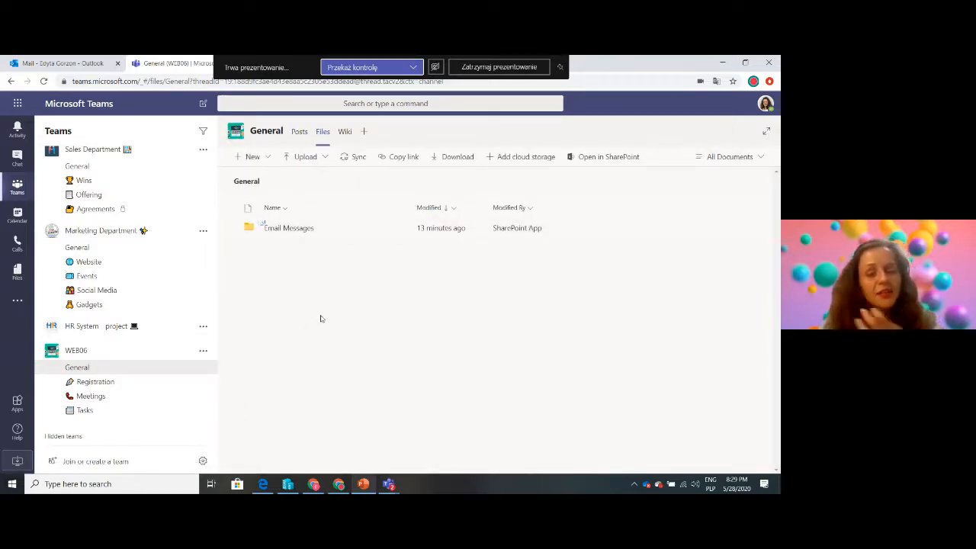
left_click(290, 229)
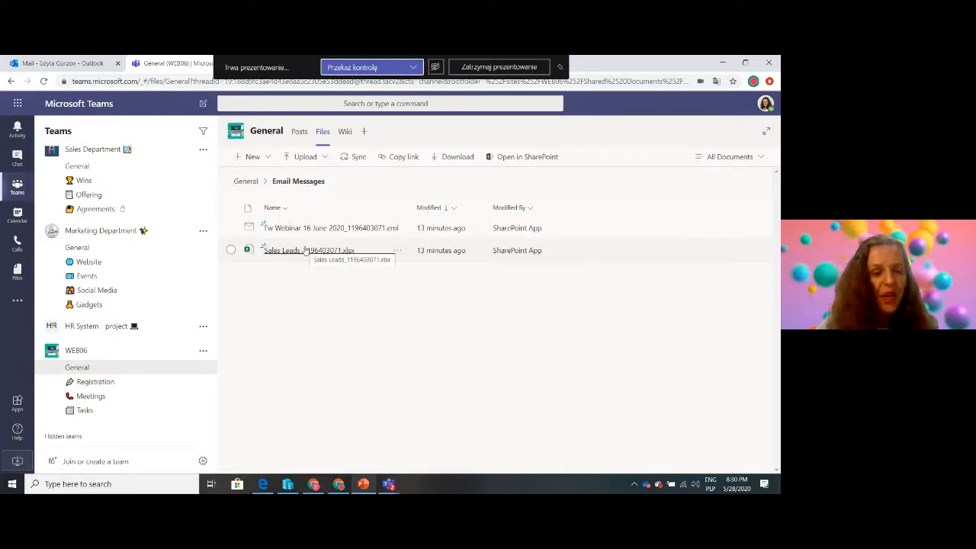
left_click(403, 252)
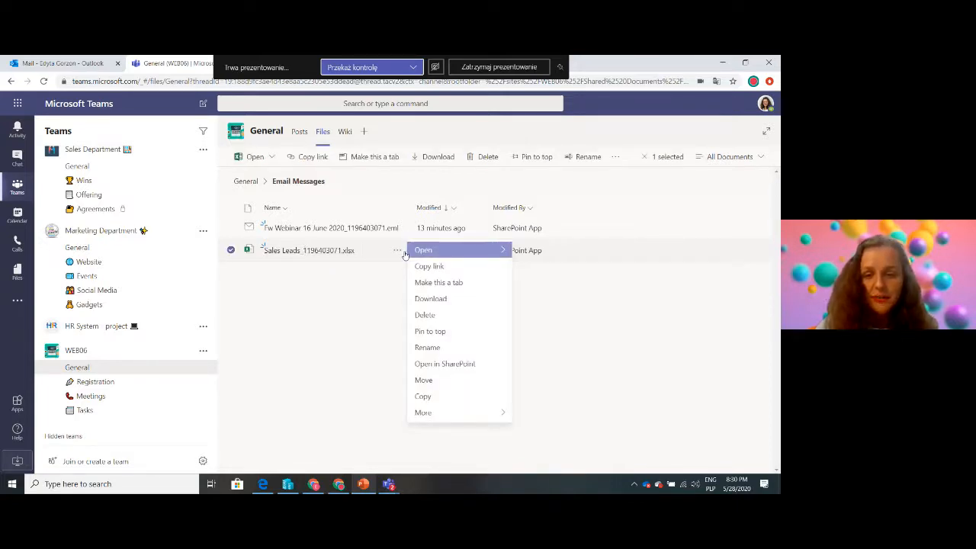
left_click(436, 381)
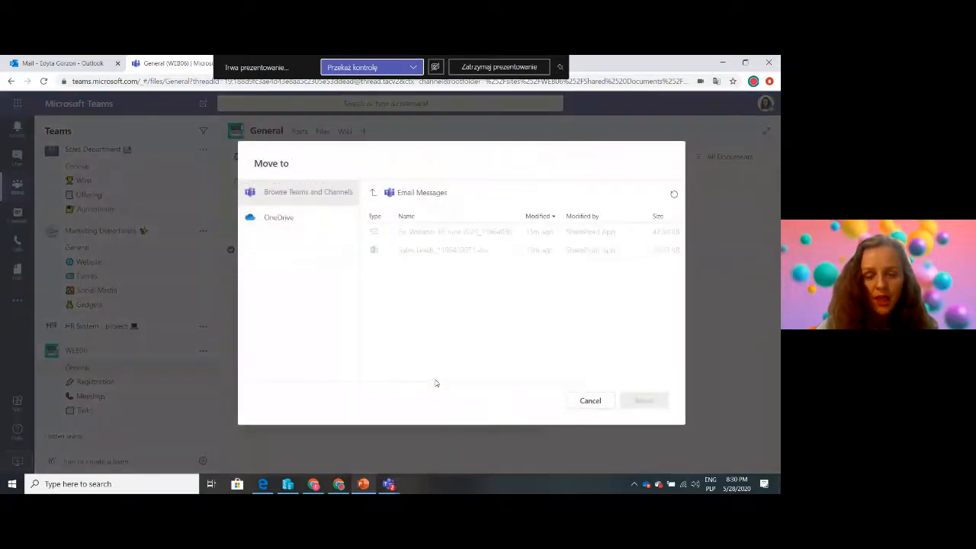
left_click(373, 193)
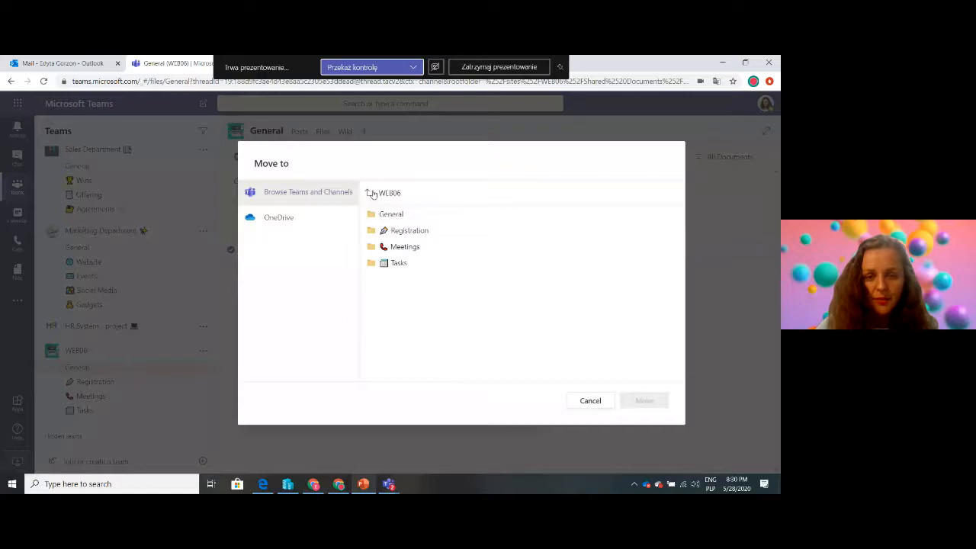
left_click(398, 232)
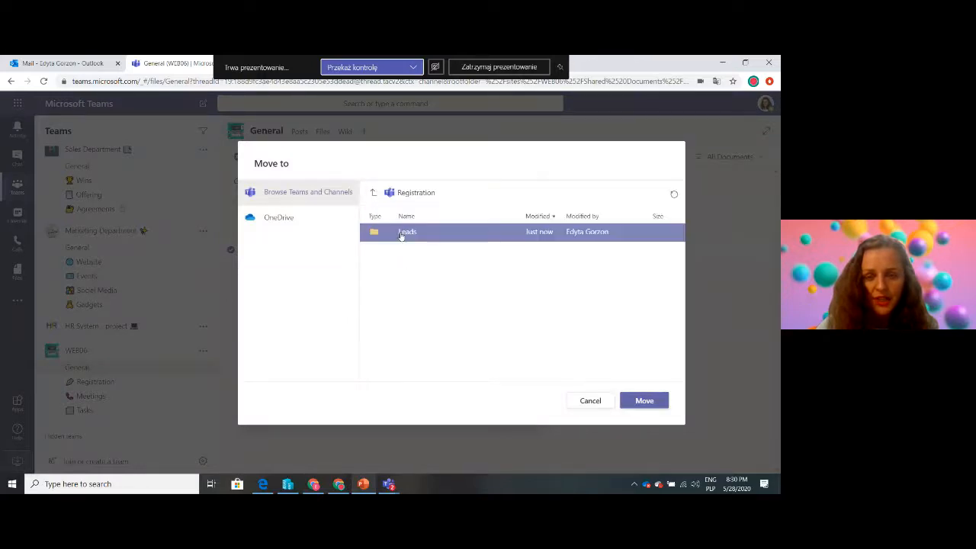
left_click(413, 234)
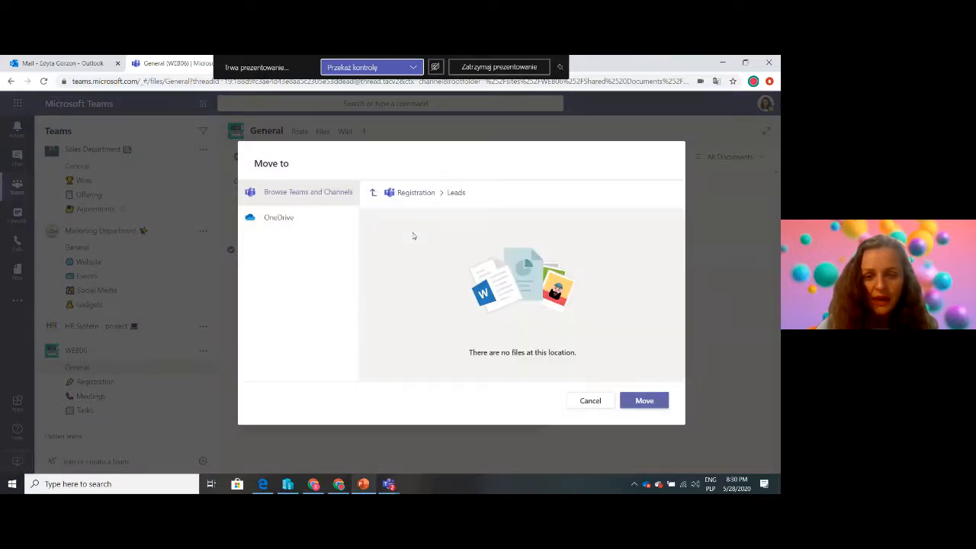
left_click(645, 404)
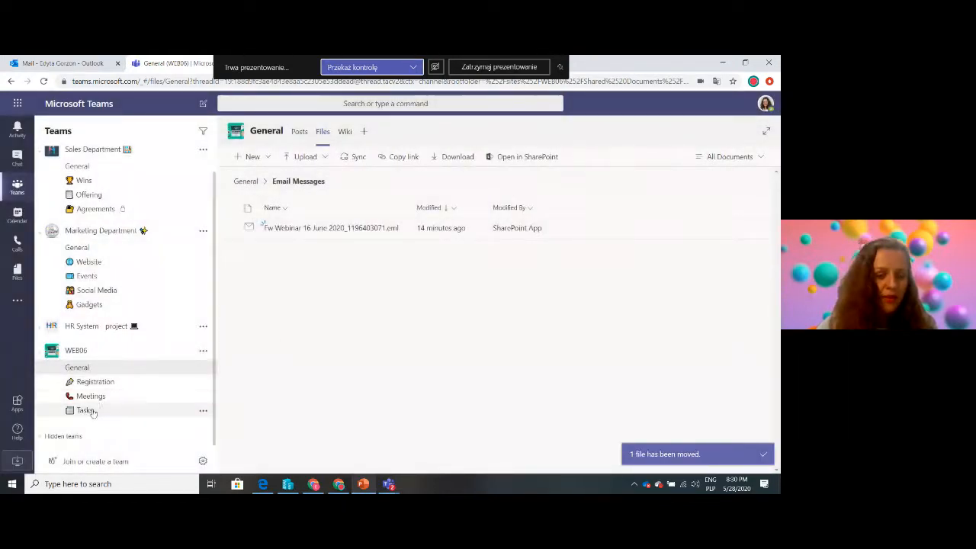
Check the Registration channel's Leads folder and add an Excel tab to the channel showing Sales Leads_1196403071.xlsx, with a post about the tab
left_click(102, 388)
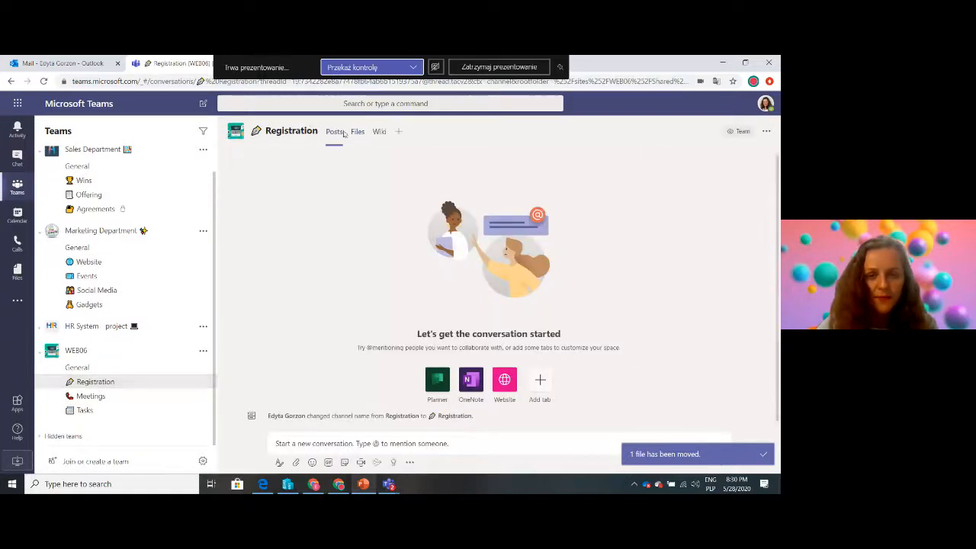
left_click(359, 134)
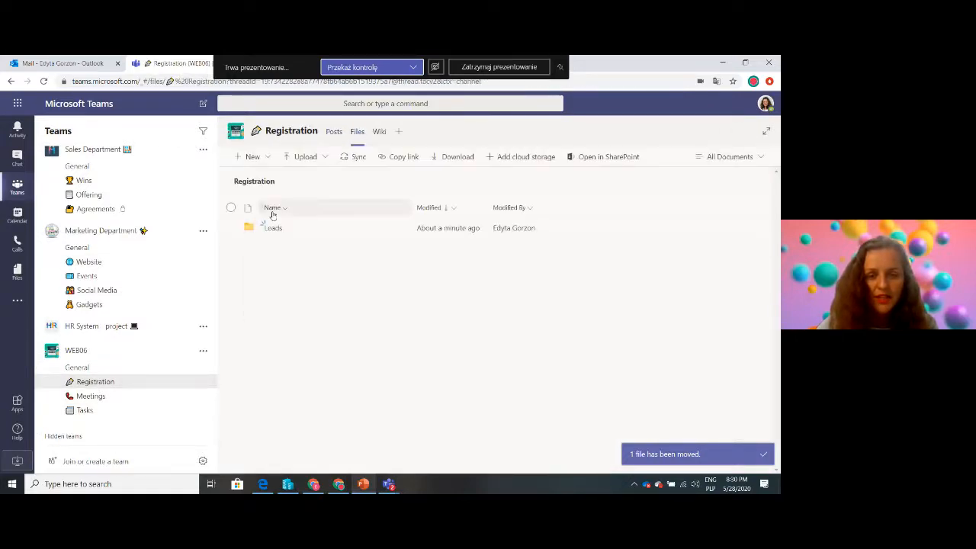
left_click(273, 228)
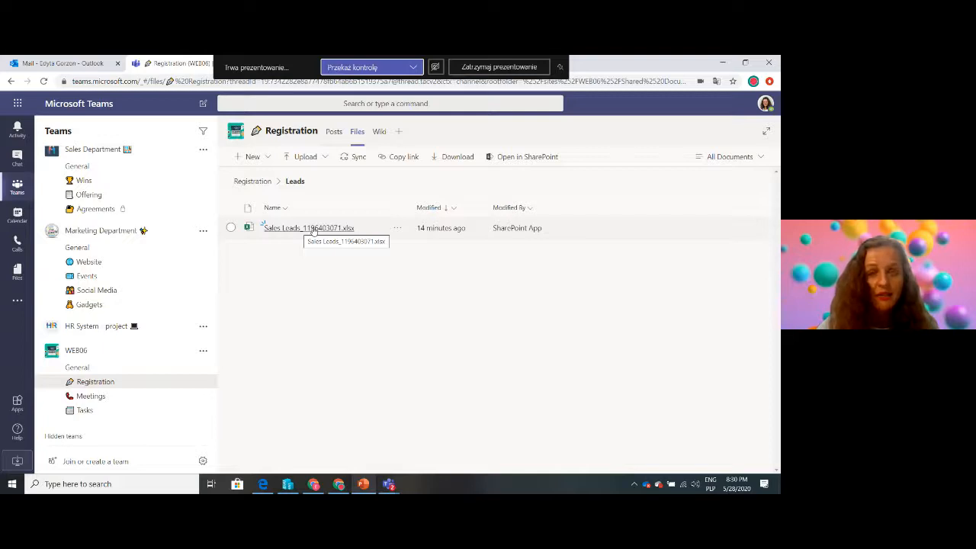
left_click(399, 132)
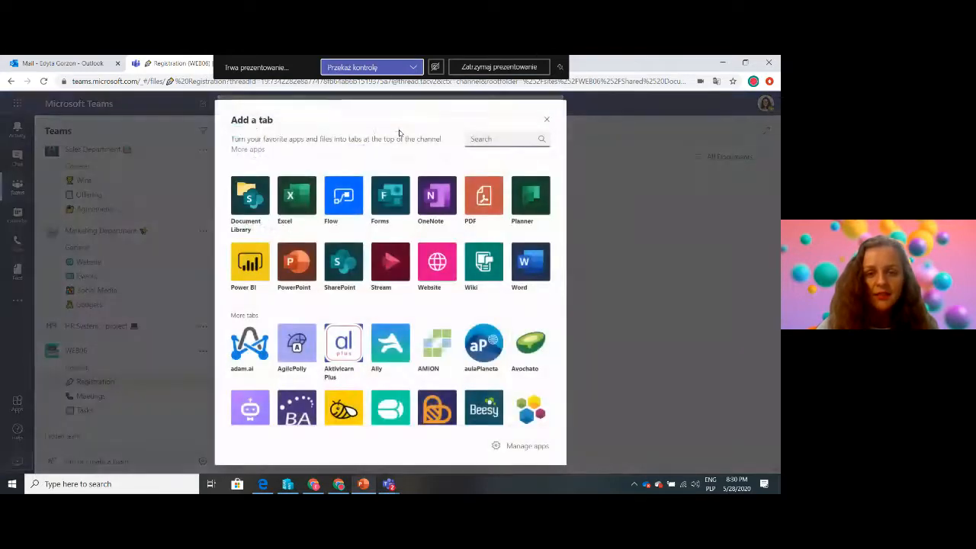
left_click(291, 197)
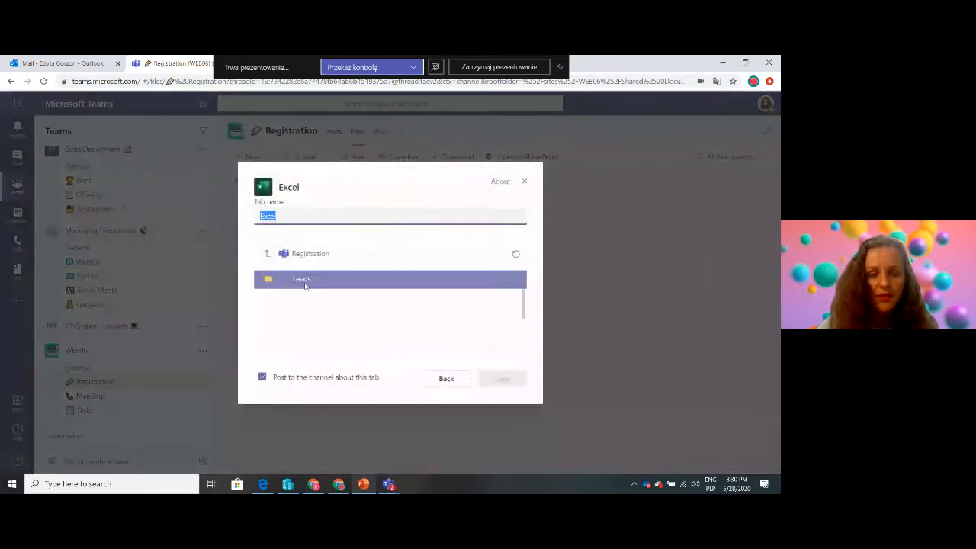
left_click(304, 283)
left_click(325, 281)
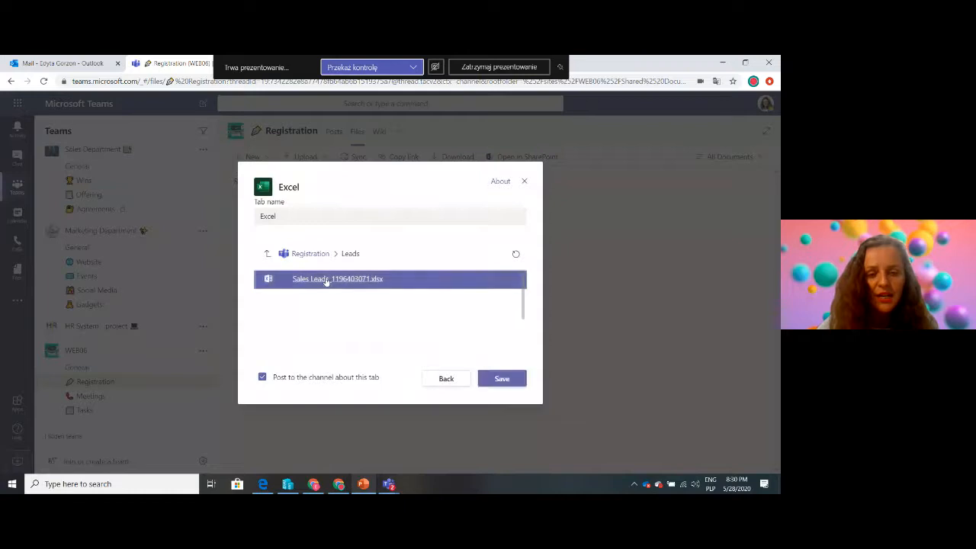
left_click(501, 378)
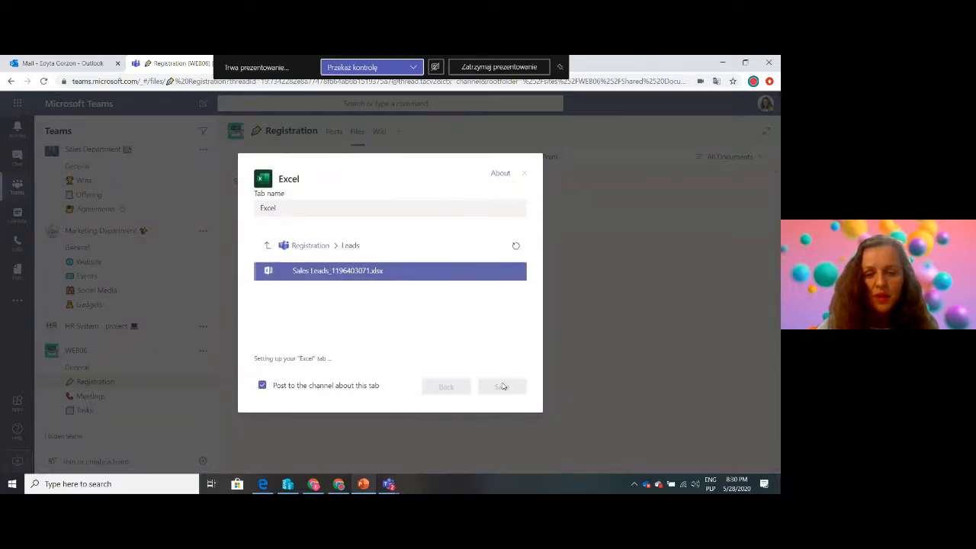
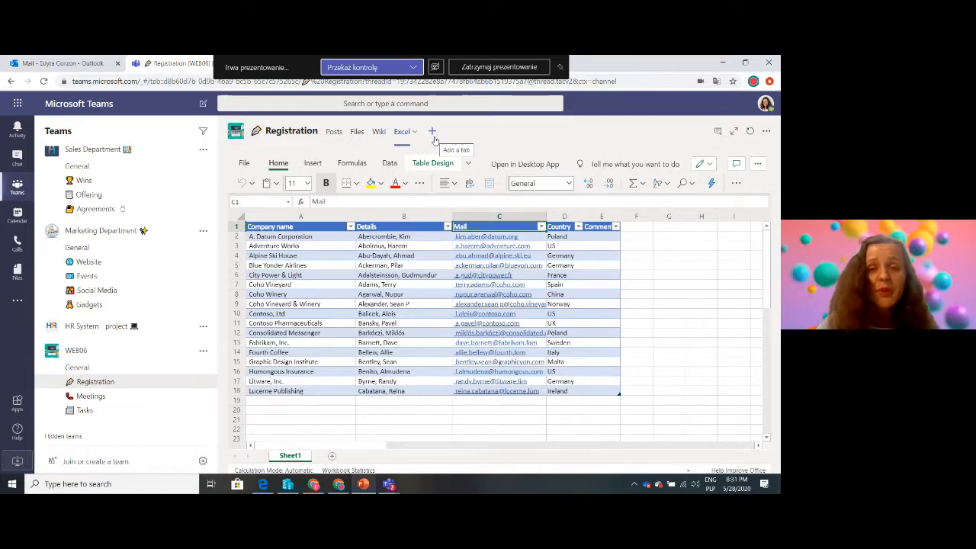
Add a Forms tab to the Registration channel with a new shared form named "WEBINAR", with a post about the tab
left_click(432, 132)
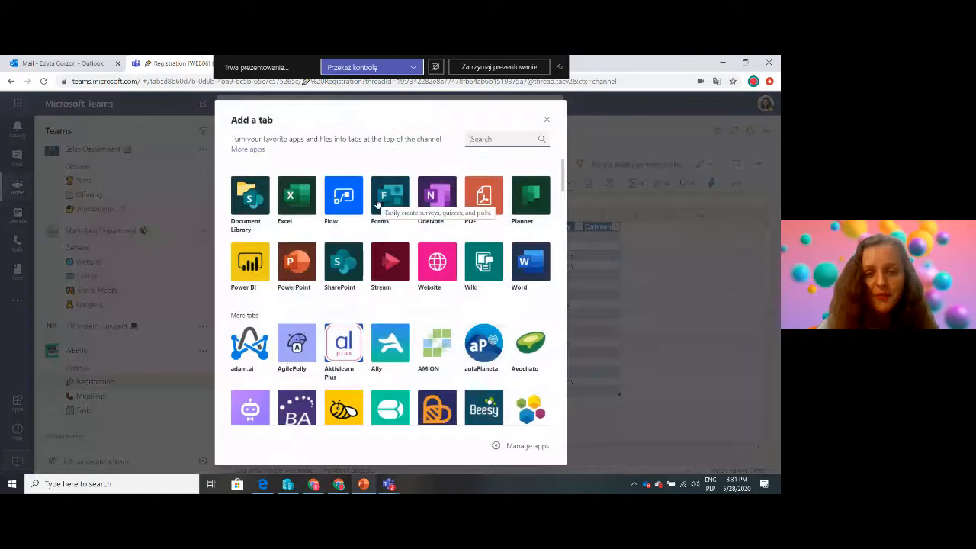
left_click(377, 199)
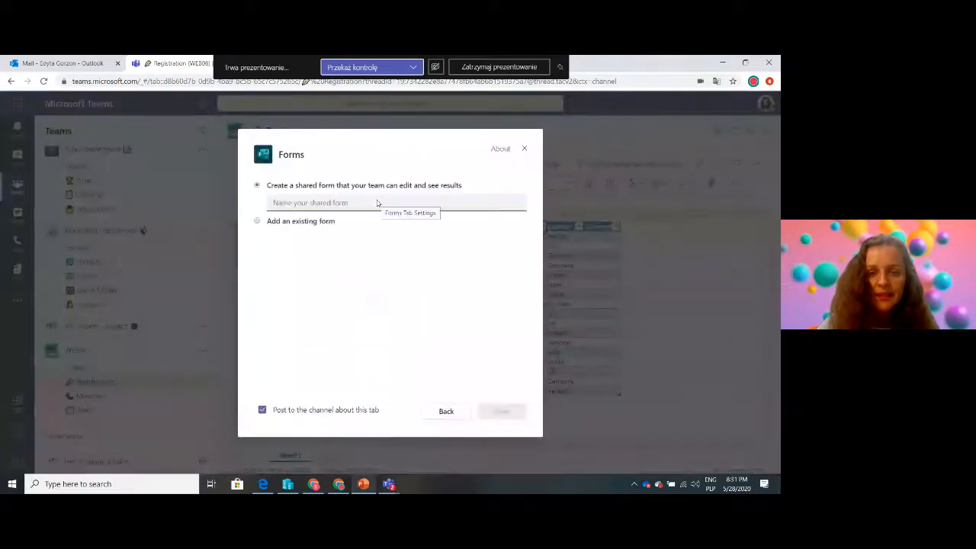
left_click(329, 202)
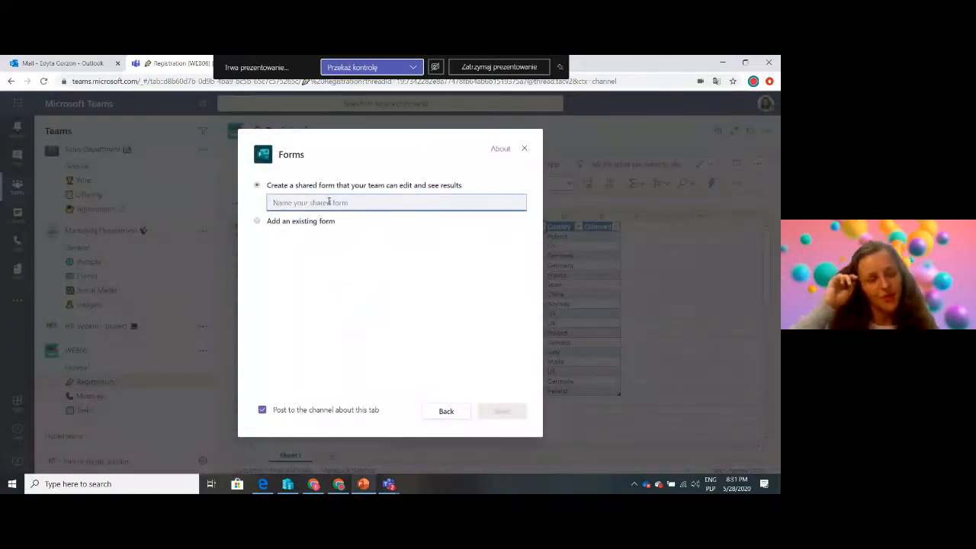
type("WEBINAR")
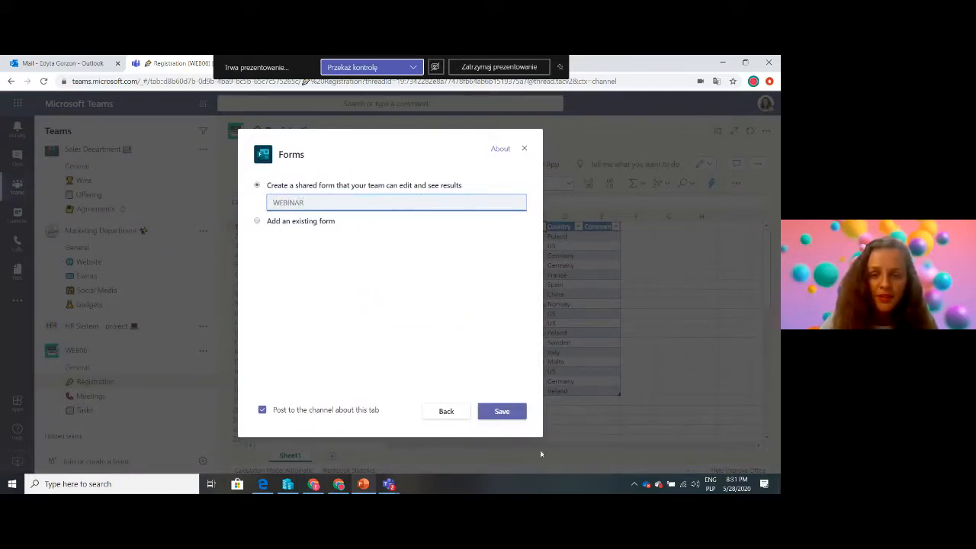
left_click(504, 414)
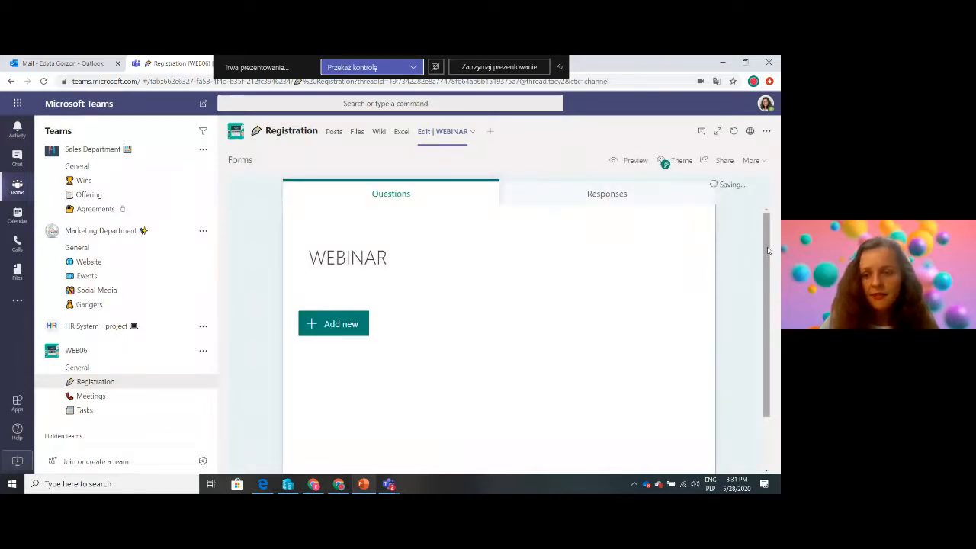
Add a text question "Name and Surname" to the WEBINAR form and make it required
left_click_drag(766, 242, 761, 219)
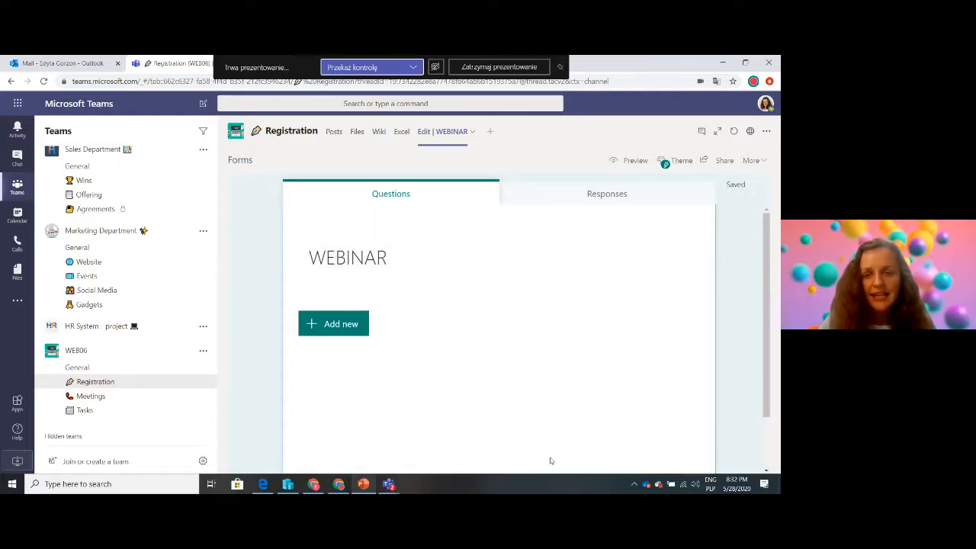
left_click_drag(769, 331, 774, 241)
left_click(333, 325)
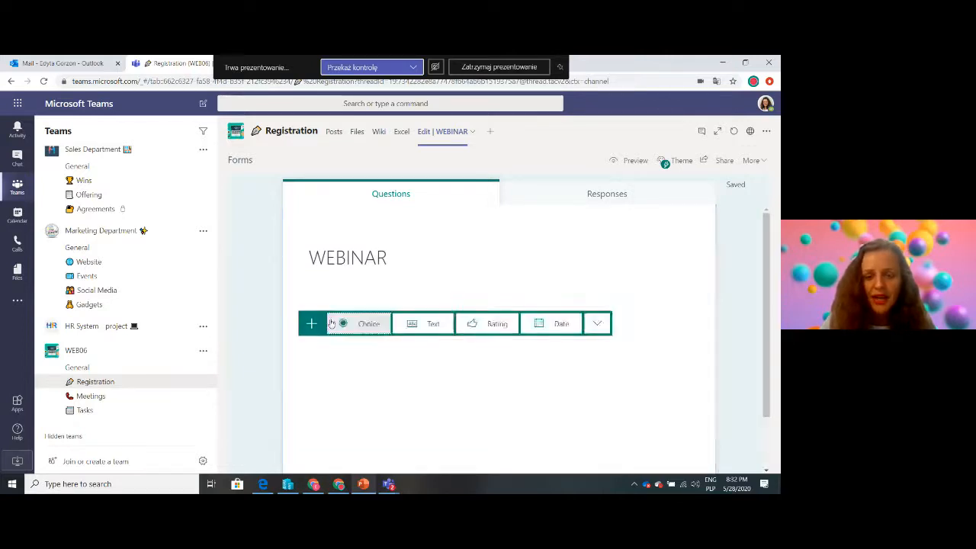
left_click(426, 323)
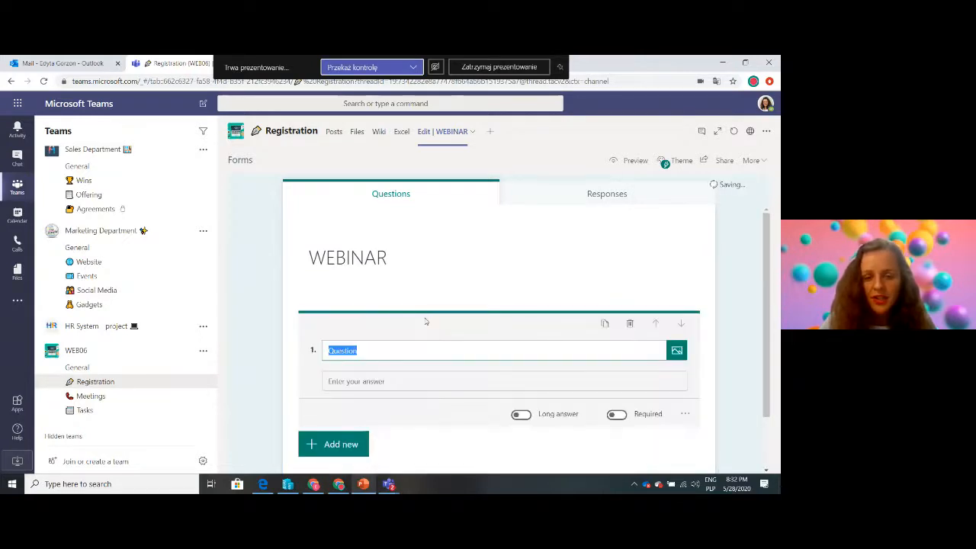
type("Name")
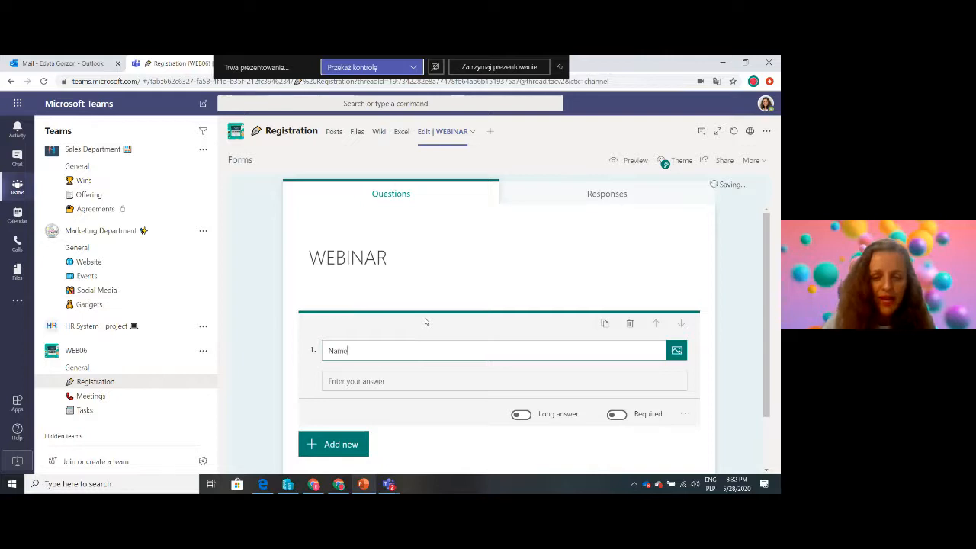
type(" and Surname")
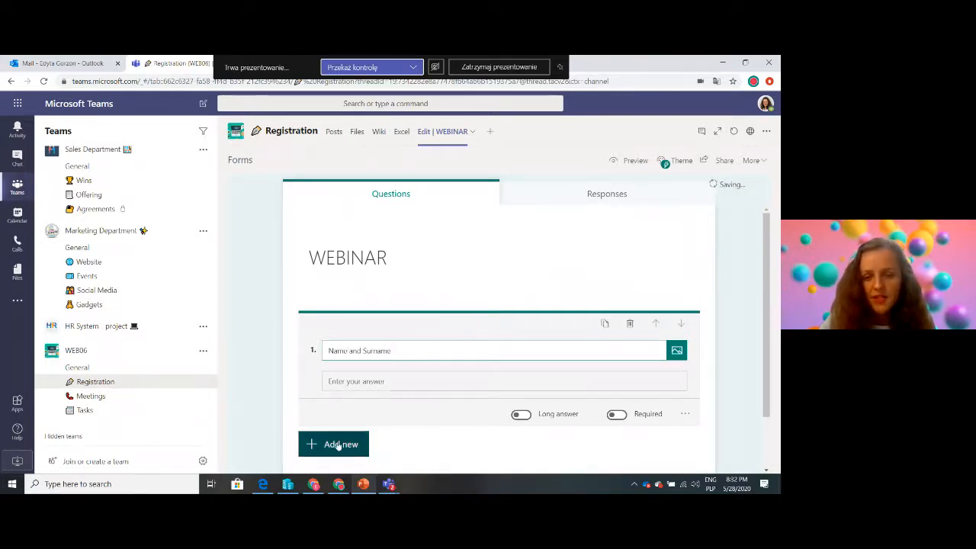
left_click(618, 415)
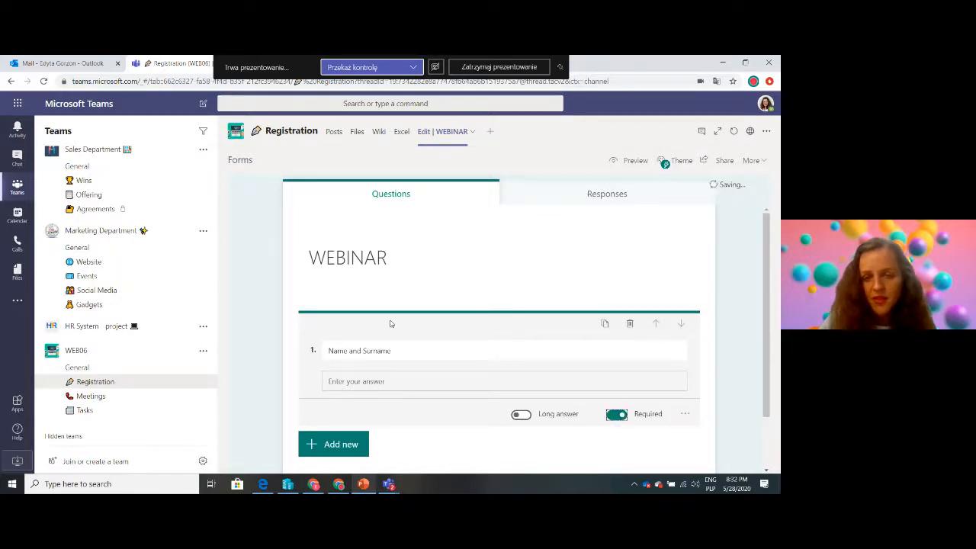
Add a second required text question "Company" to the WEBINAR form
left_click(330, 445)
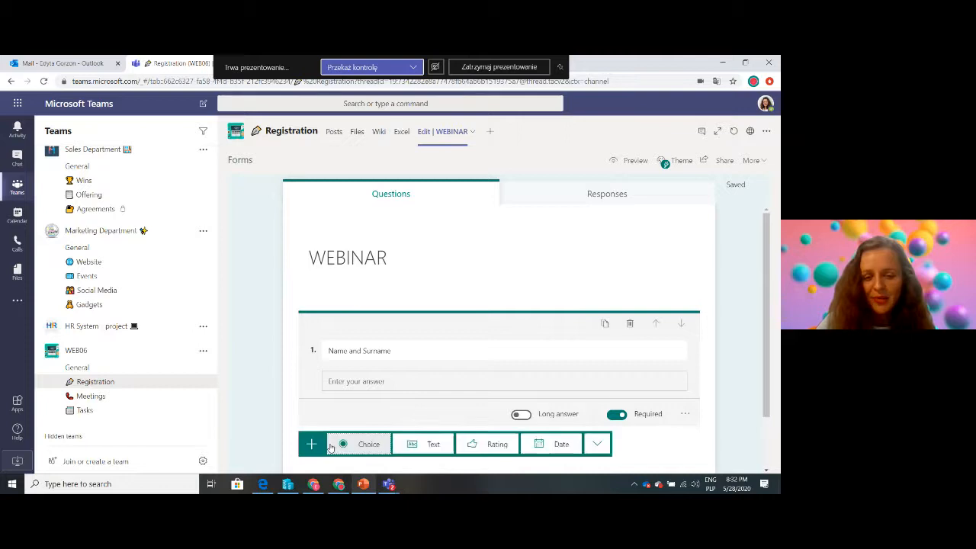
left_click(770, 305)
left_click(356, 360)
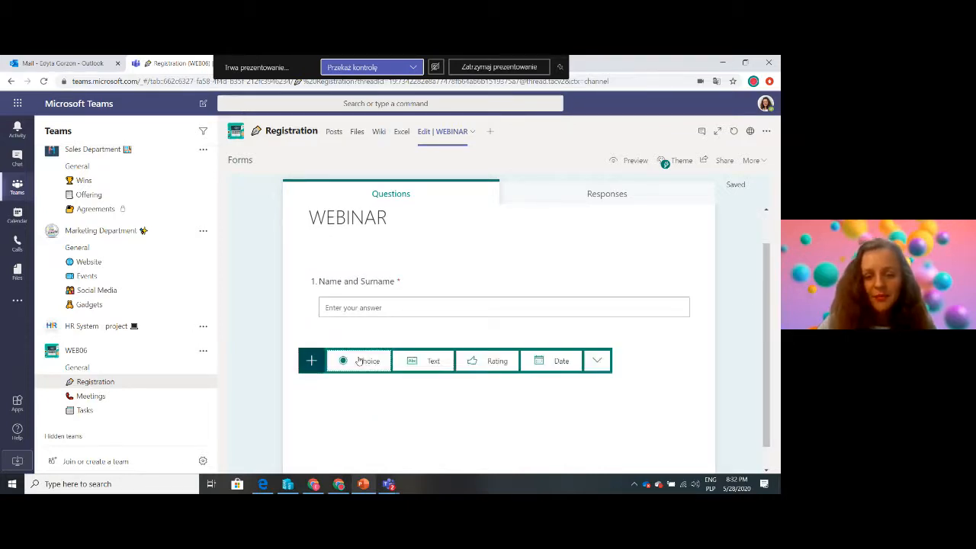
left_click(416, 361)
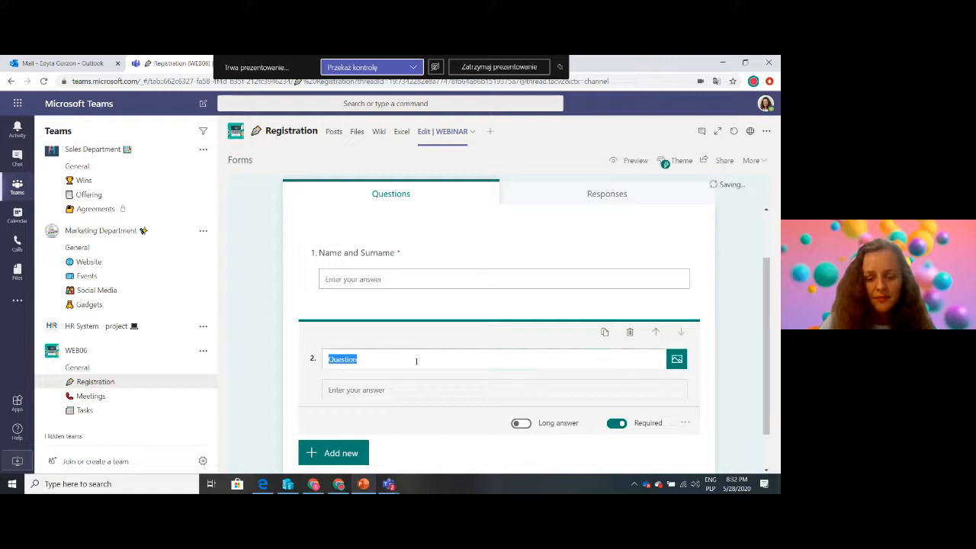
type("Company")
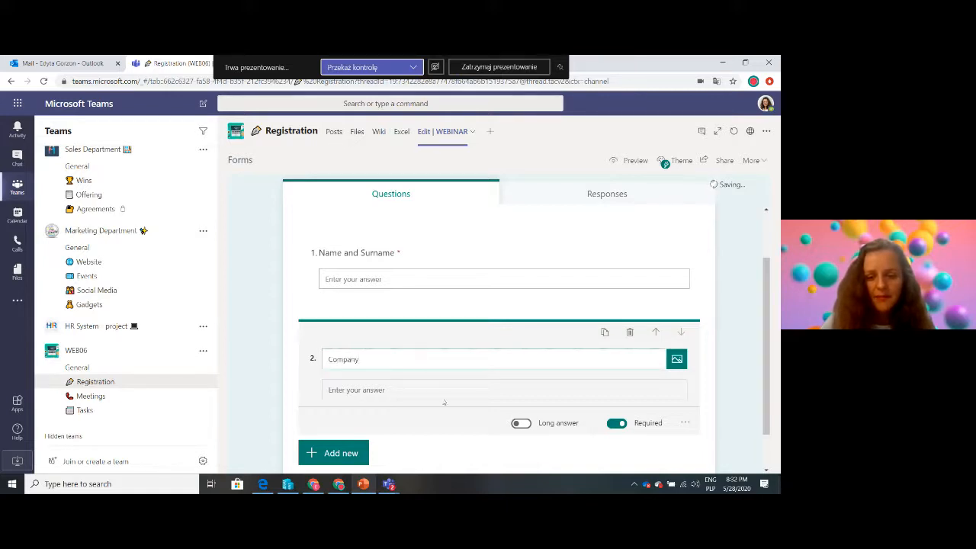
left_click(764, 309)
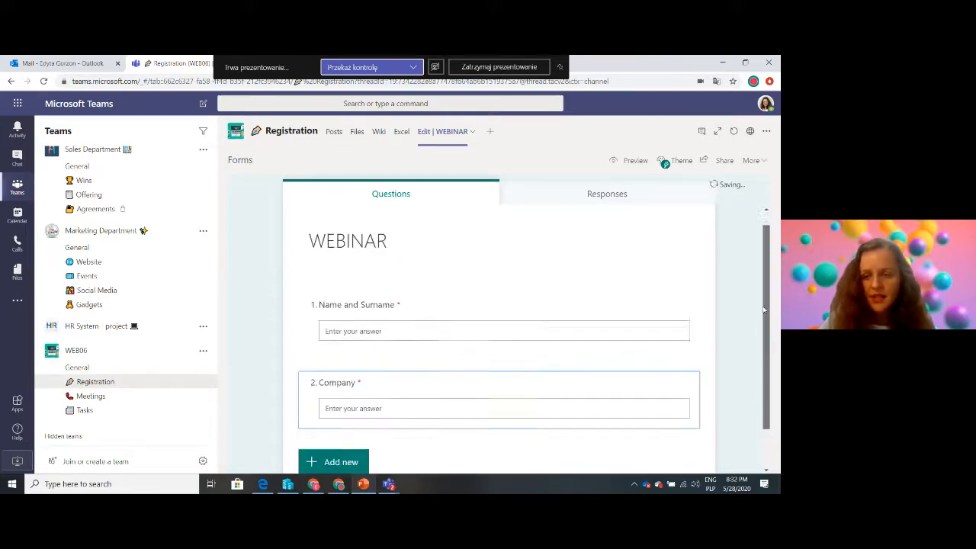
Look over the form's questions and open the WEBINAR form on the Forms website
left_click_drag(763, 308, 731, 374)
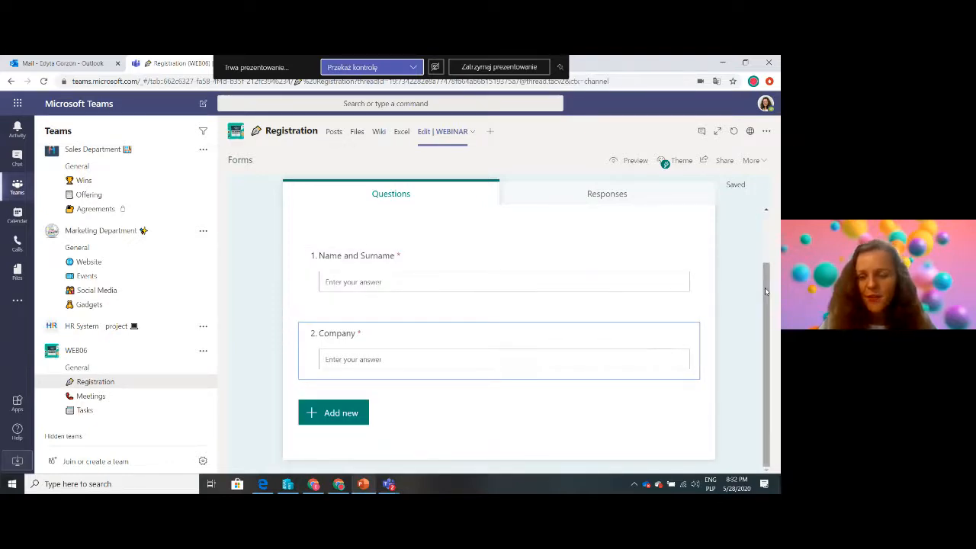
left_click_drag(766, 291, 767, 197)
scroll(766, 200, "down", 2)
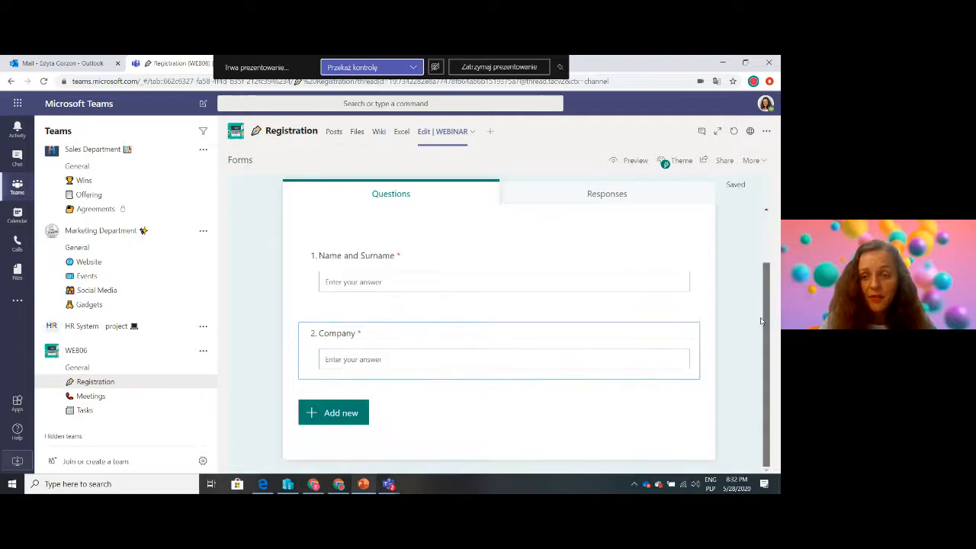
left_click(751, 133)
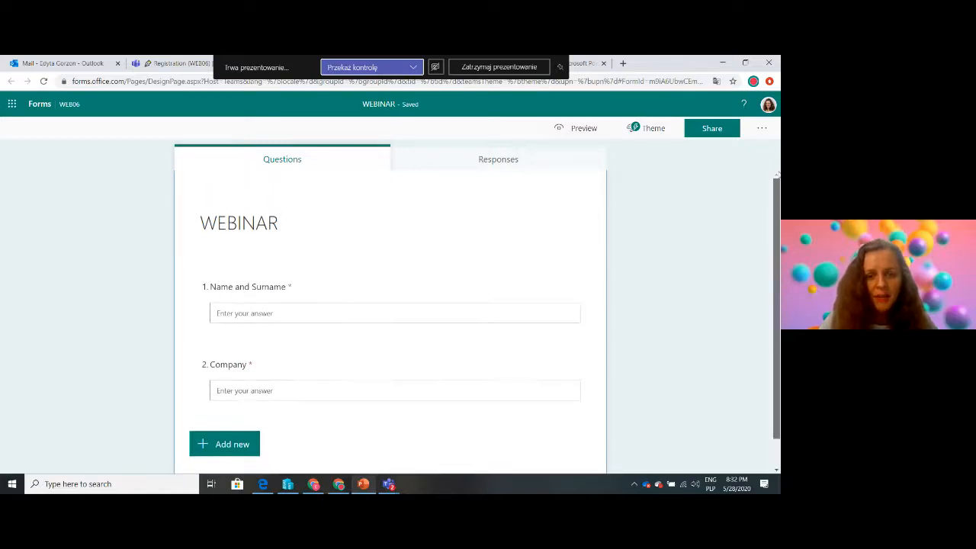
Enter "Registration, 16th June 2020" as the description under the form's WEBINAR title
left_click(288, 195)
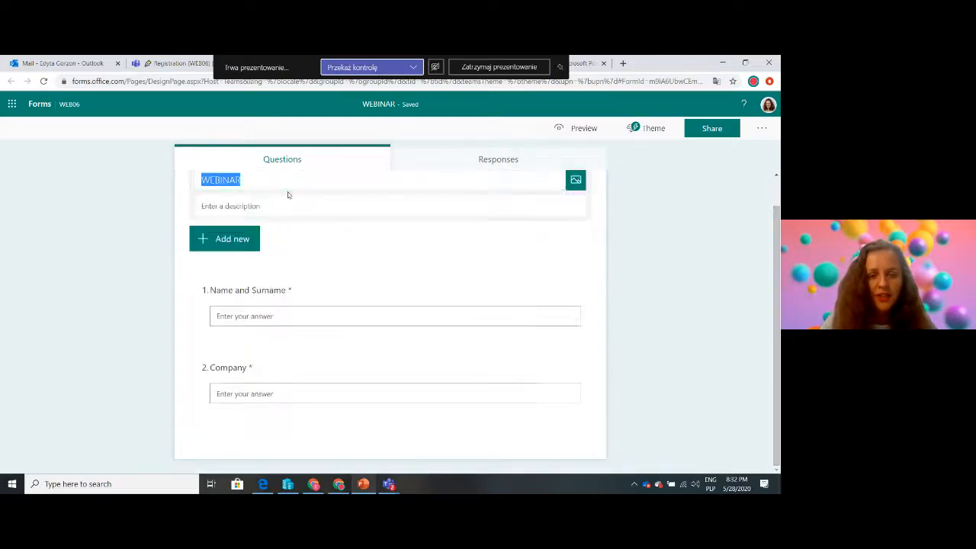
left_click(252, 183)
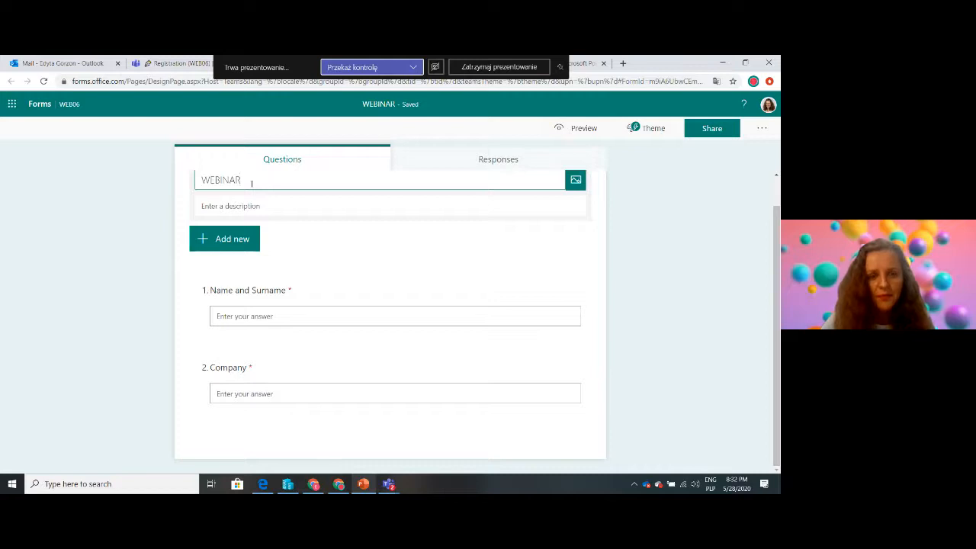
left_click(229, 206)
type("Reg")
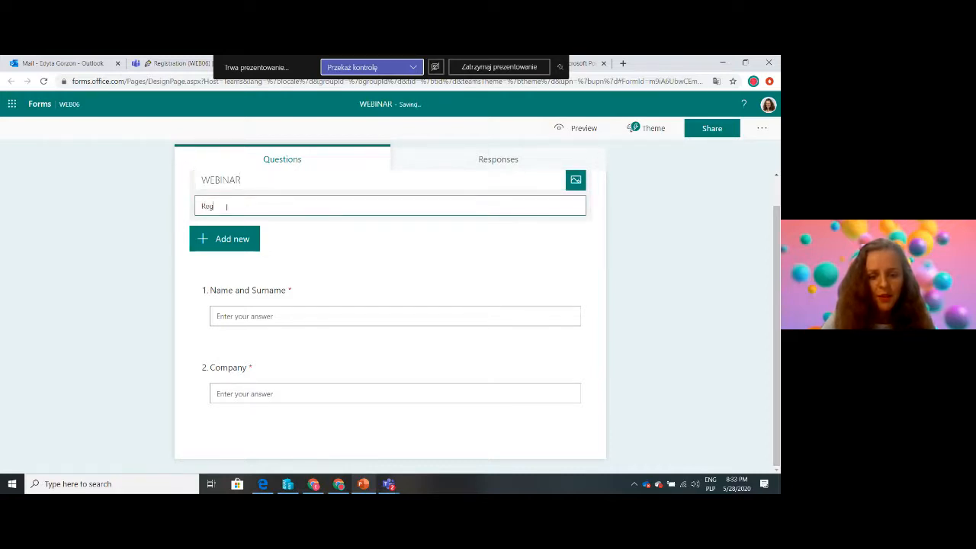
type("istra")
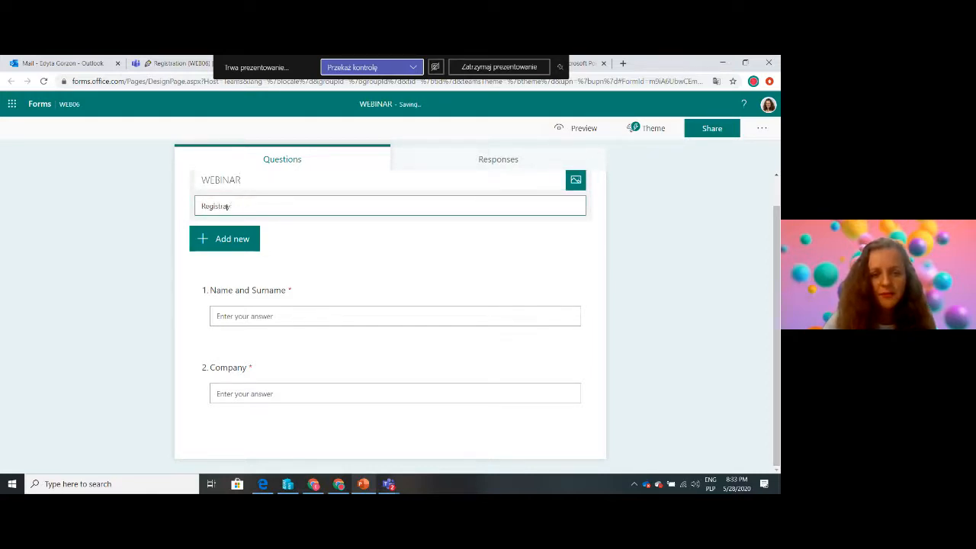
type("tion, 16")
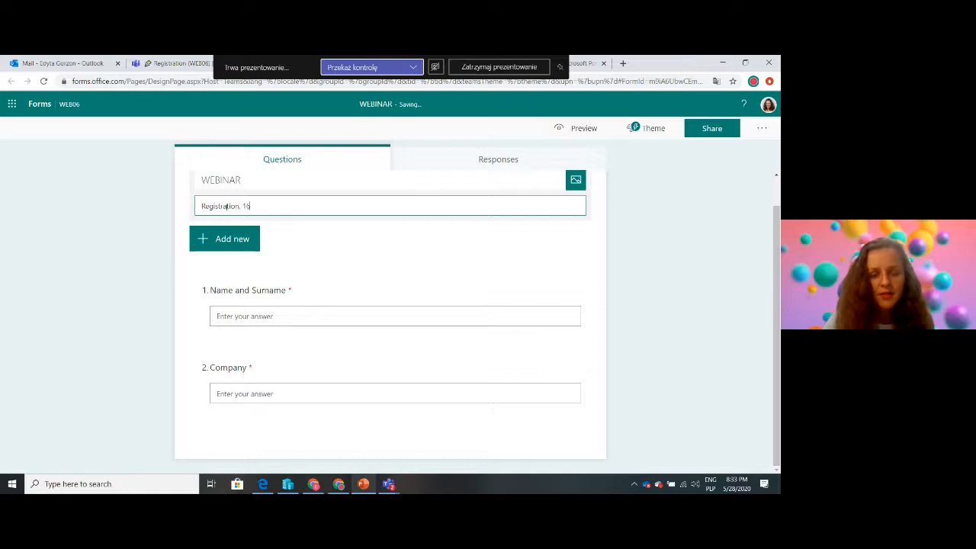
type("th Ju")
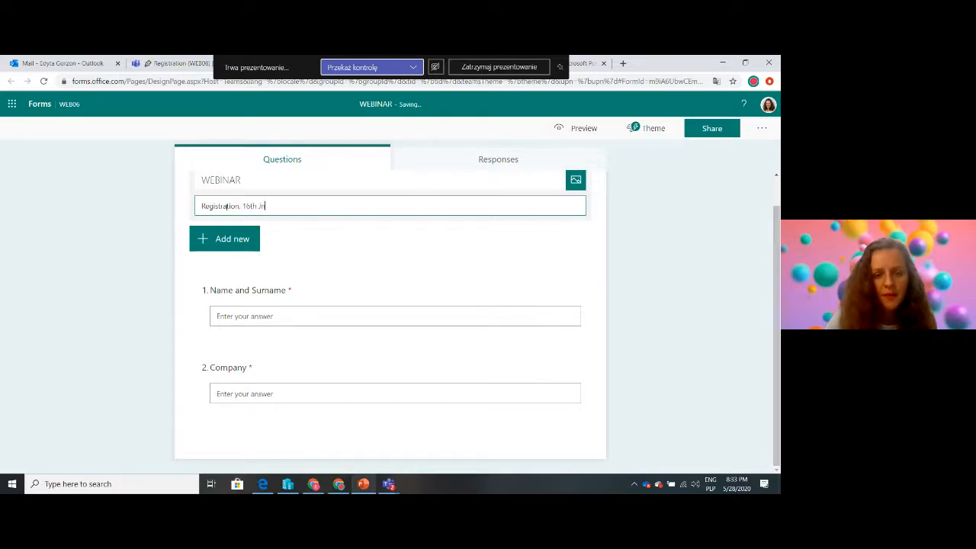
type("ne 2020")
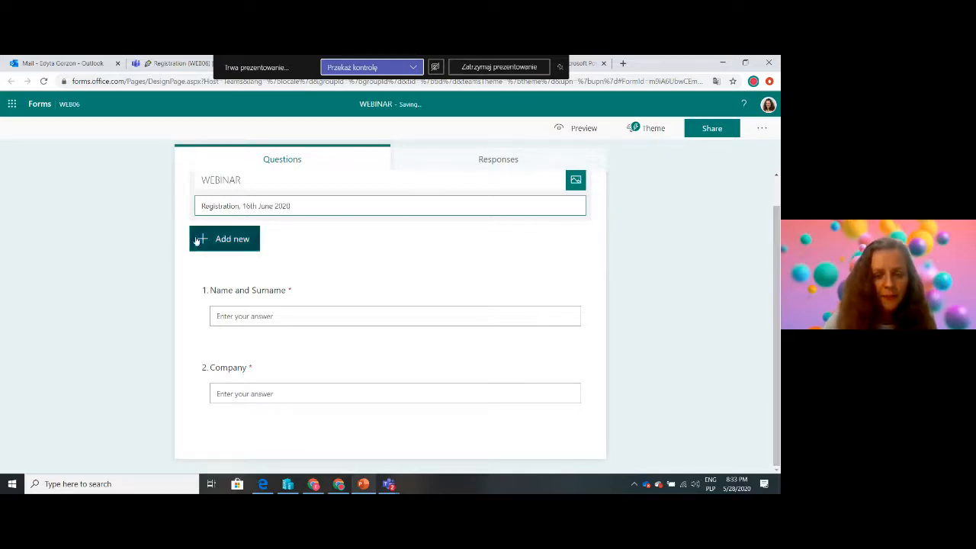
left_click(140, 278)
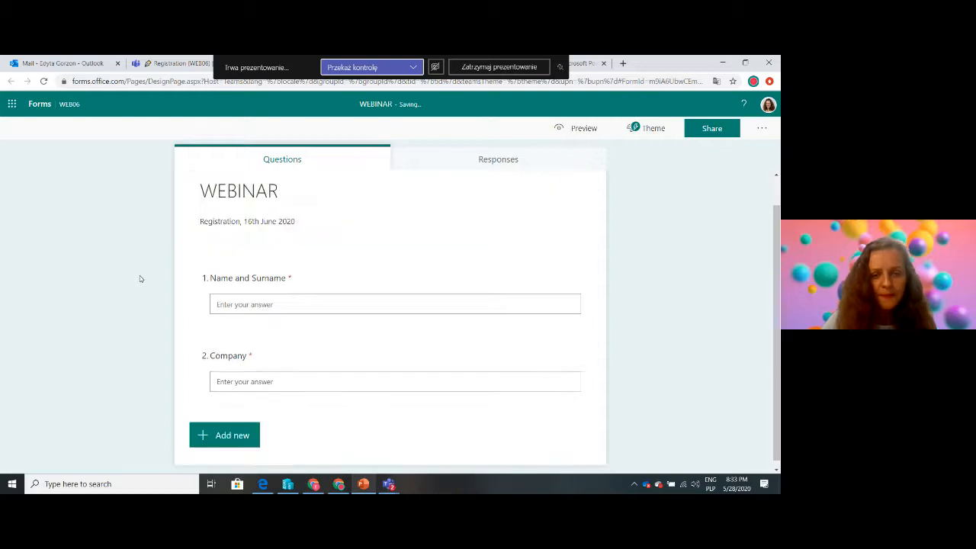
Add a third required text question "Contact details (e-mail)" after the Company question
left_click(229, 436)
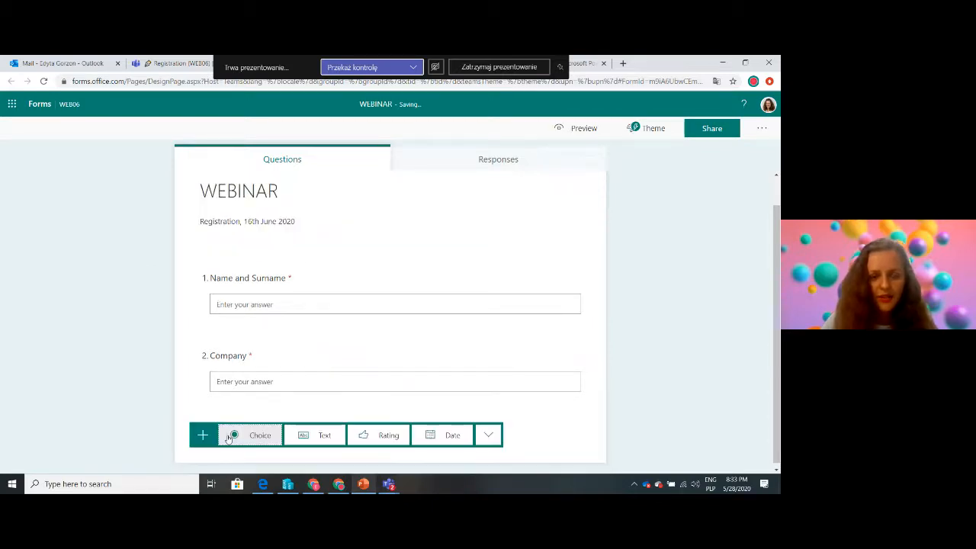
left_click(328, 434)
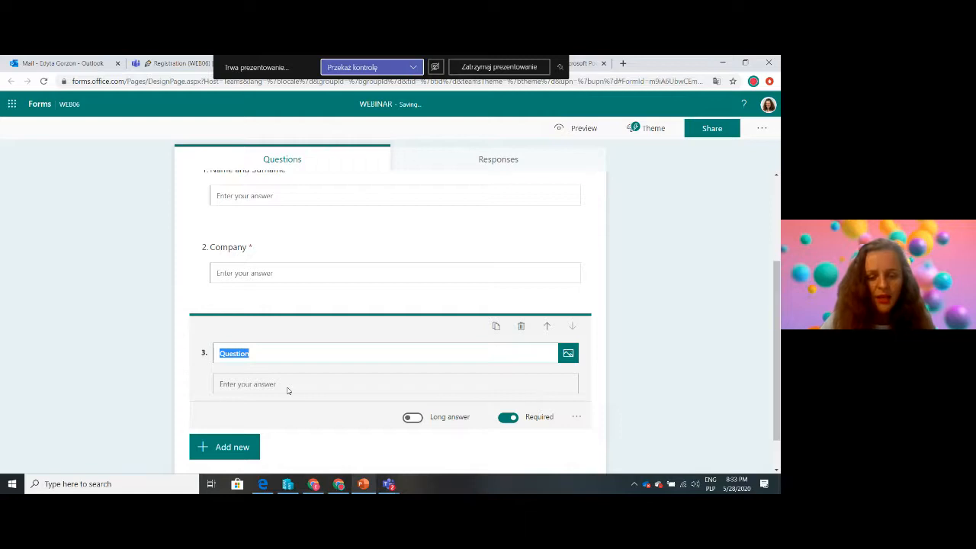
type("Contact details (e-mail")
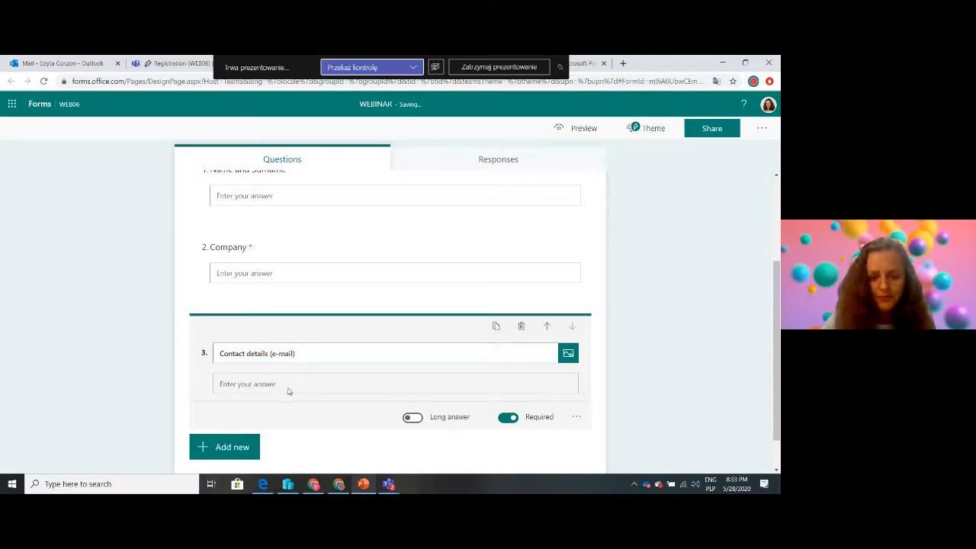
Add a fourth required choice question "Do you consider to implement a new remote working solution?" to the WEBINAR form
left_click(240, 449)
left_click(250, 446)
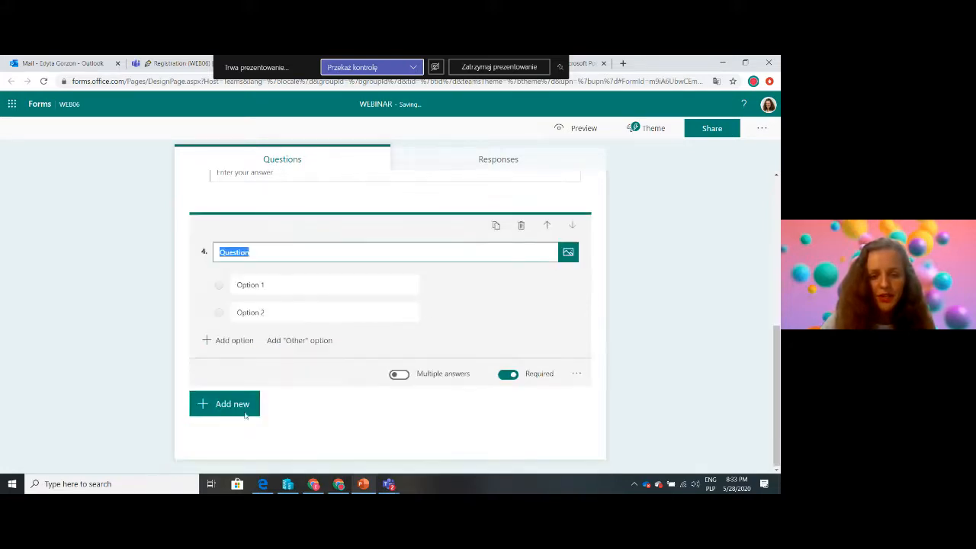
type("Do you consider to")
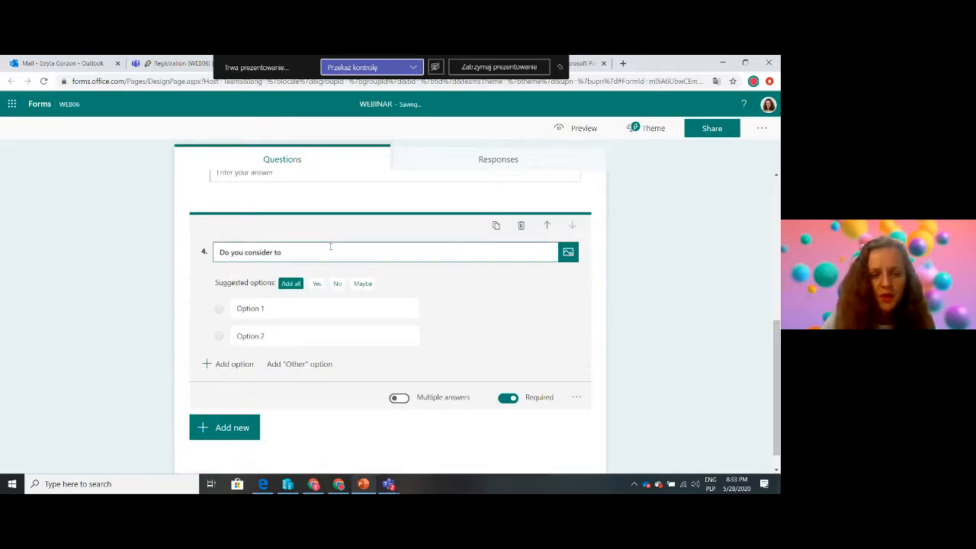
type(" impleme")
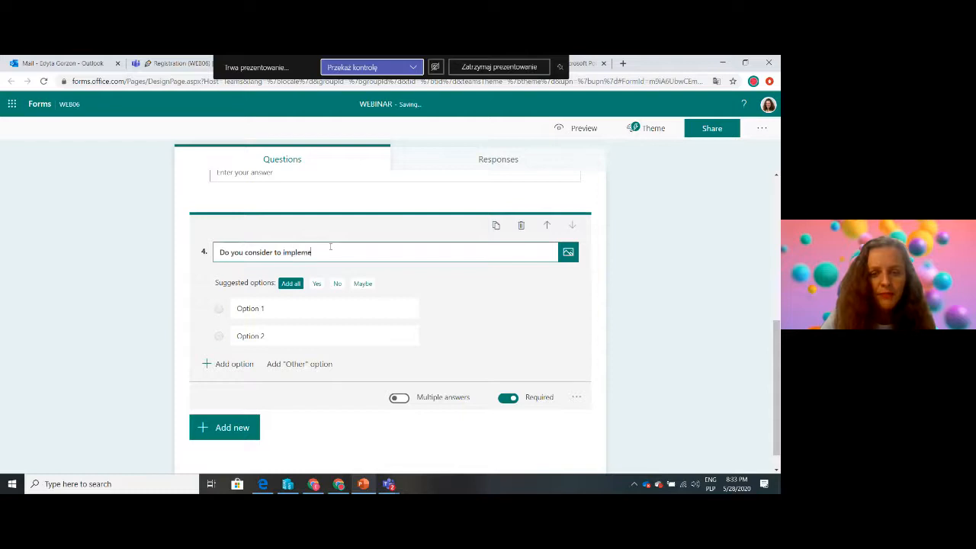
type("nt a new")
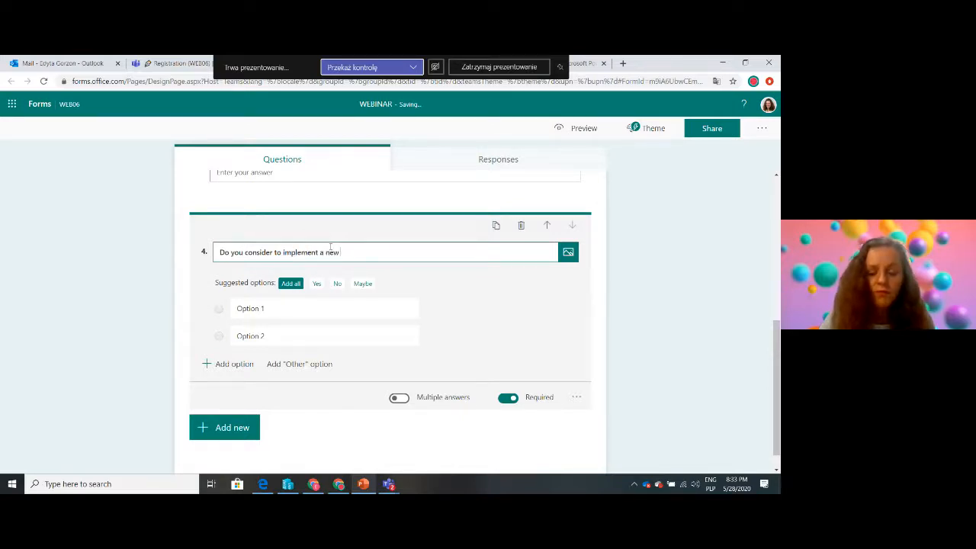
type(" remote worki")
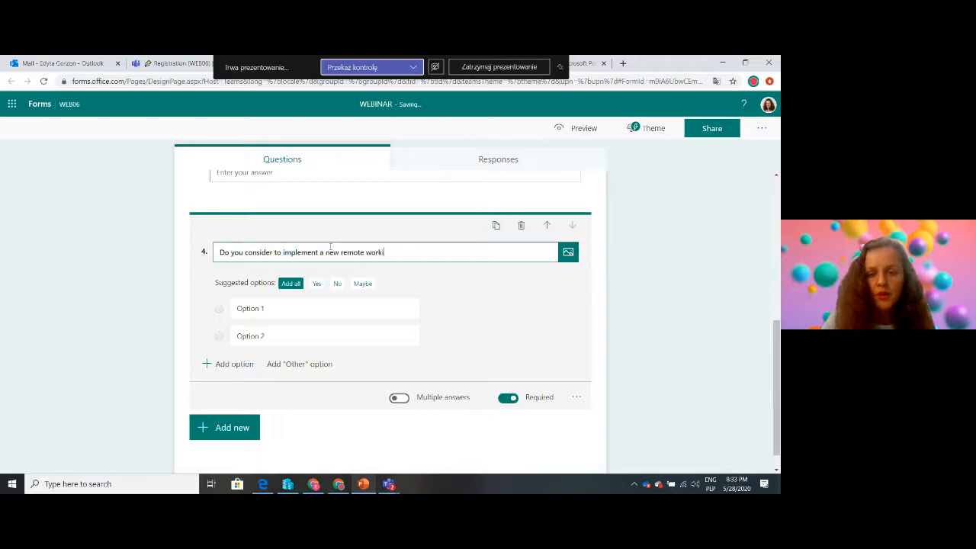
type("ng solution?")
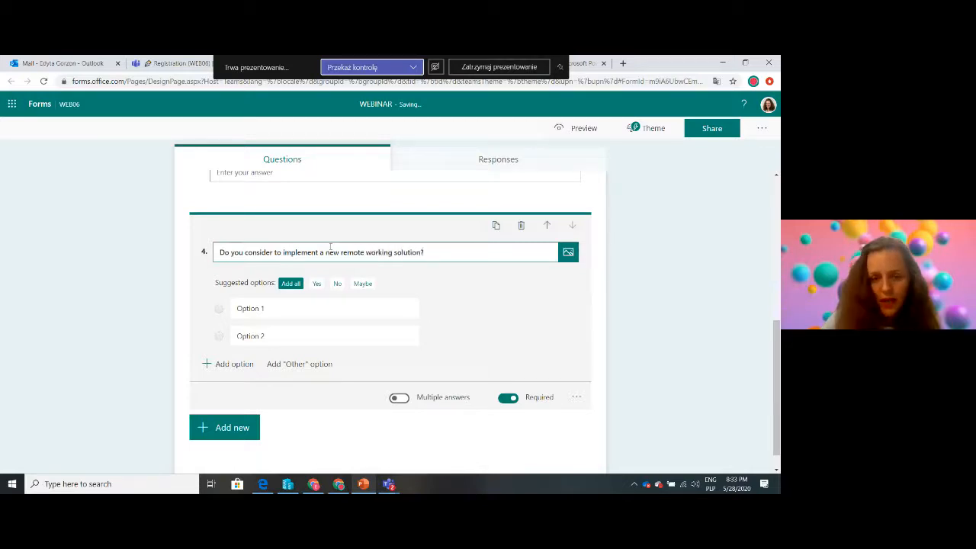
Give the remote working question the suggested answer options Yes and No
left_click(316, 285)
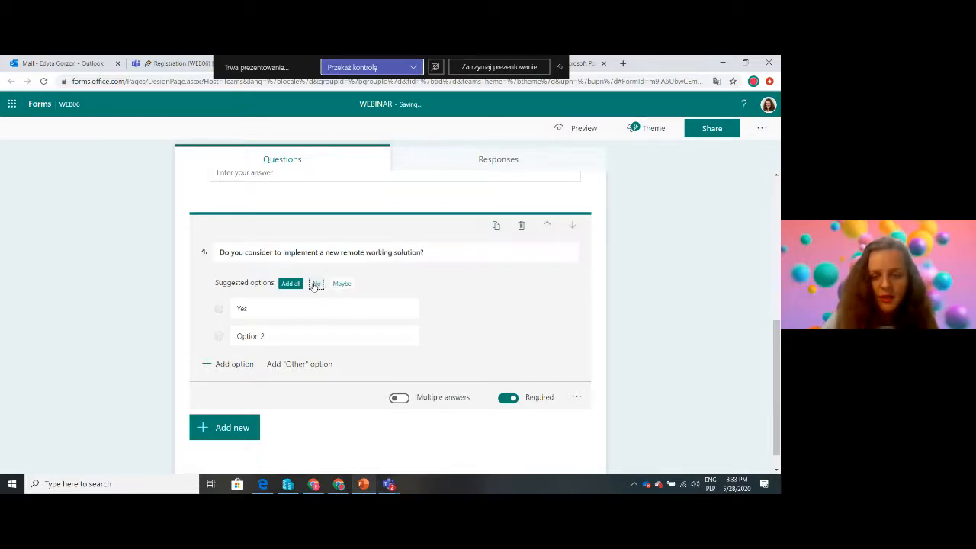
left_click(316, 284)
left_click(690, 345)
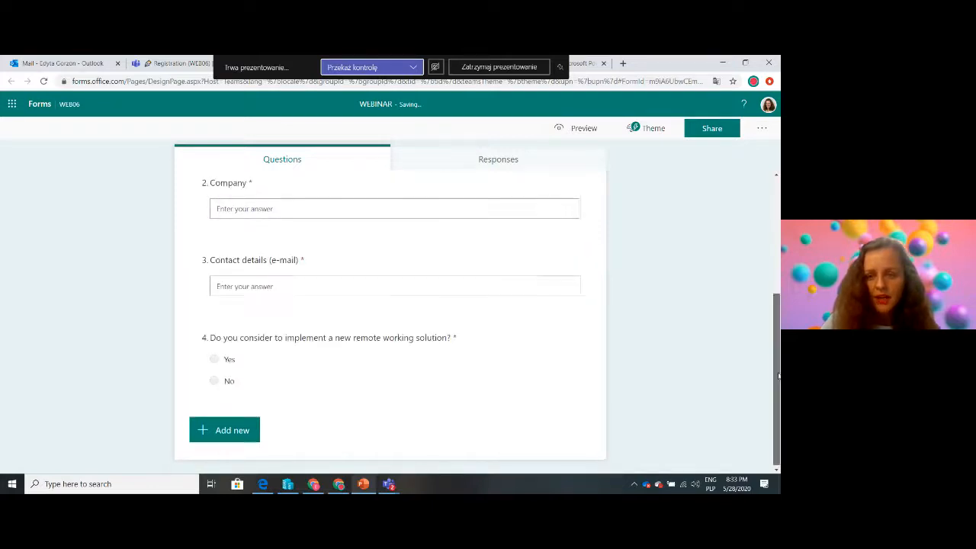
Browse the form's theme choices and try the plain dark blue theme
scroll(690, 343, "up", 3)
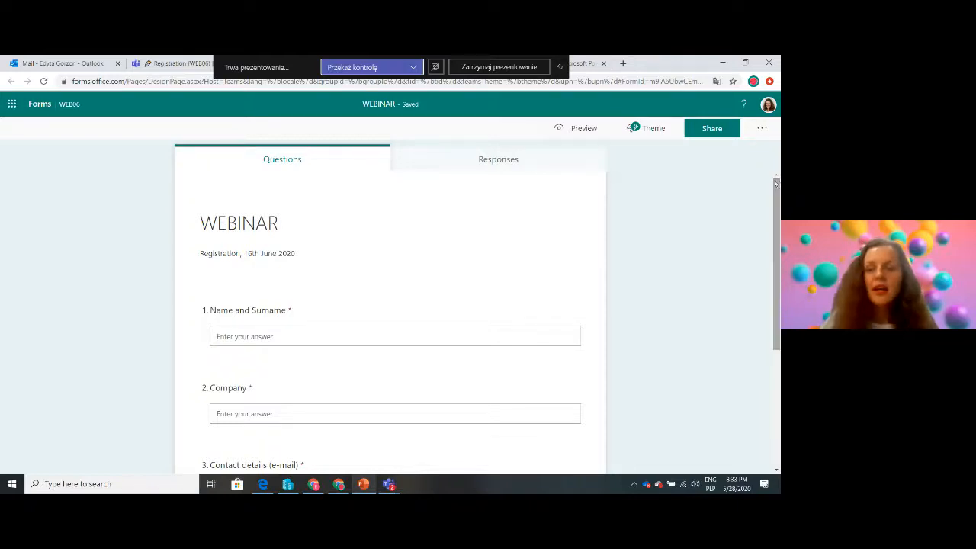
left_click(645, 128)
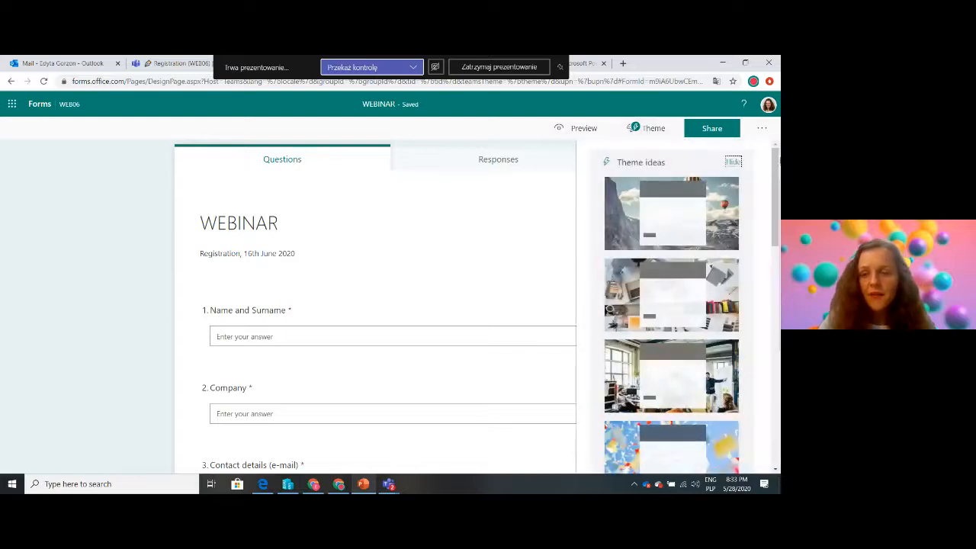
left_click_drag(777, 192, 754, 353)
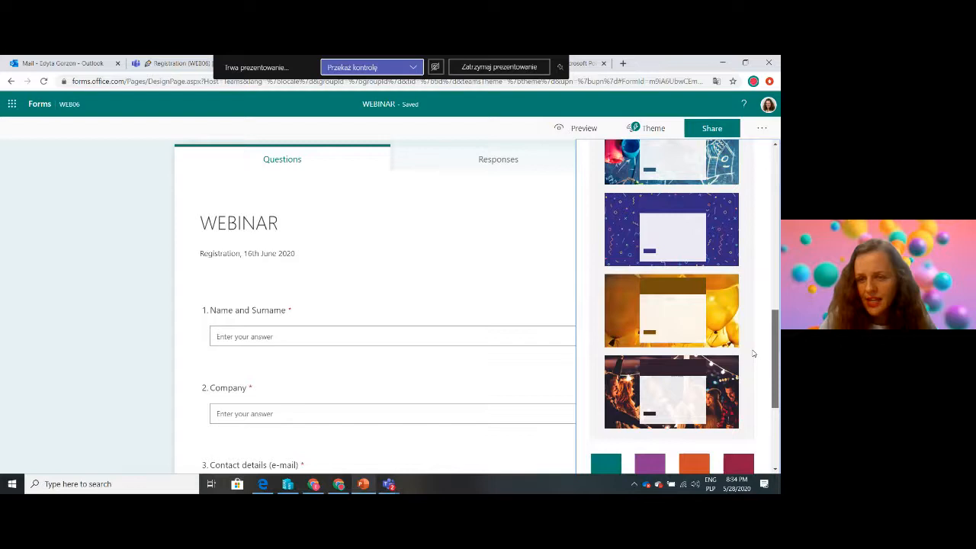
scroll(753, 353, "down", 3)
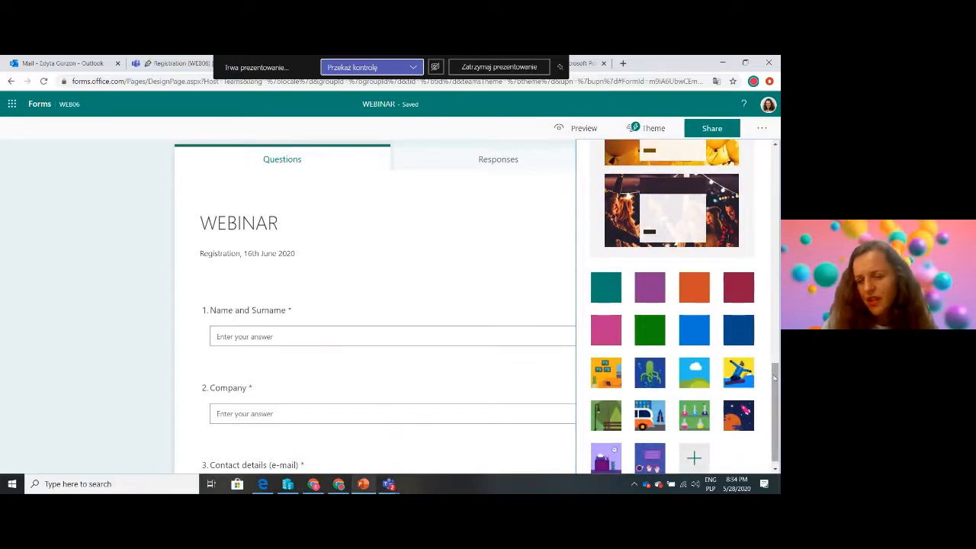
mouse_move(774, 380)
left_mouse_down()
mouse_move(773, 161)
mouse_move(773, 385)
left_mouse_up()
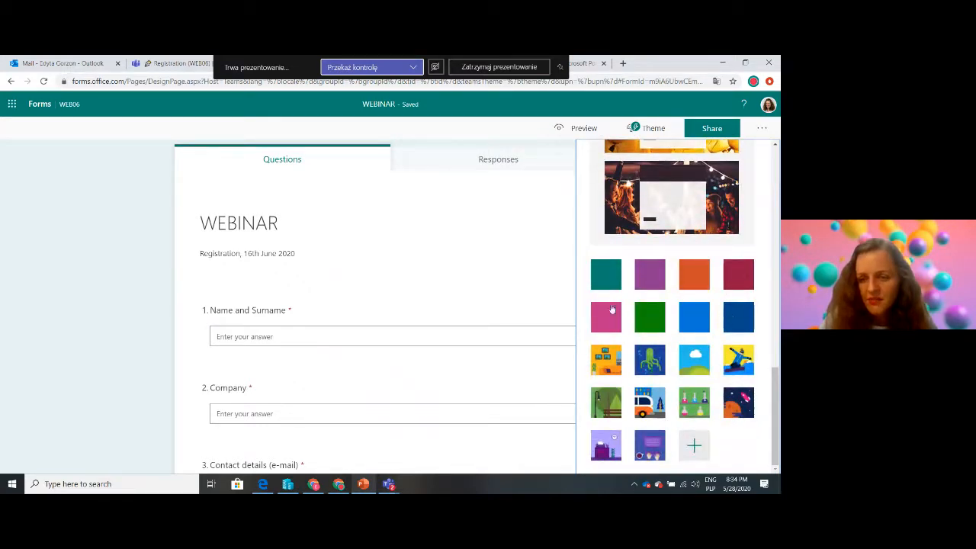
left_click(738, 318)
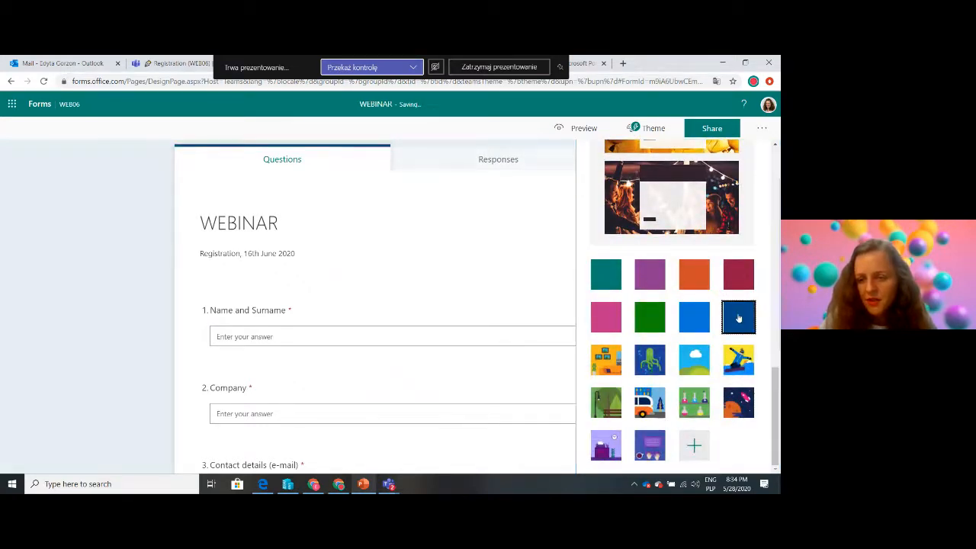
Apply the theme idea with the mountain and hot-air balloon background to the form
scroll(702, 450, "up", 10)
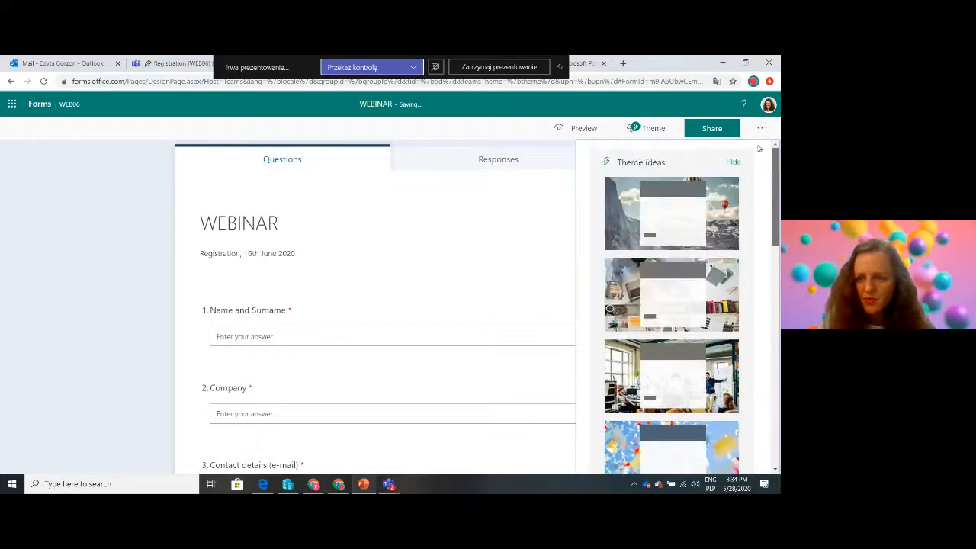
left_click(610, 209)
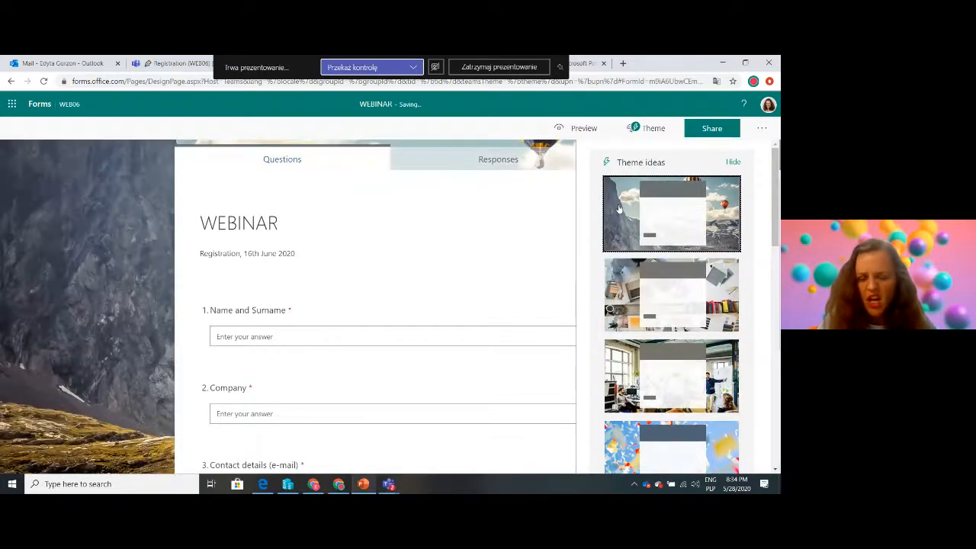
left_click(129, 264)
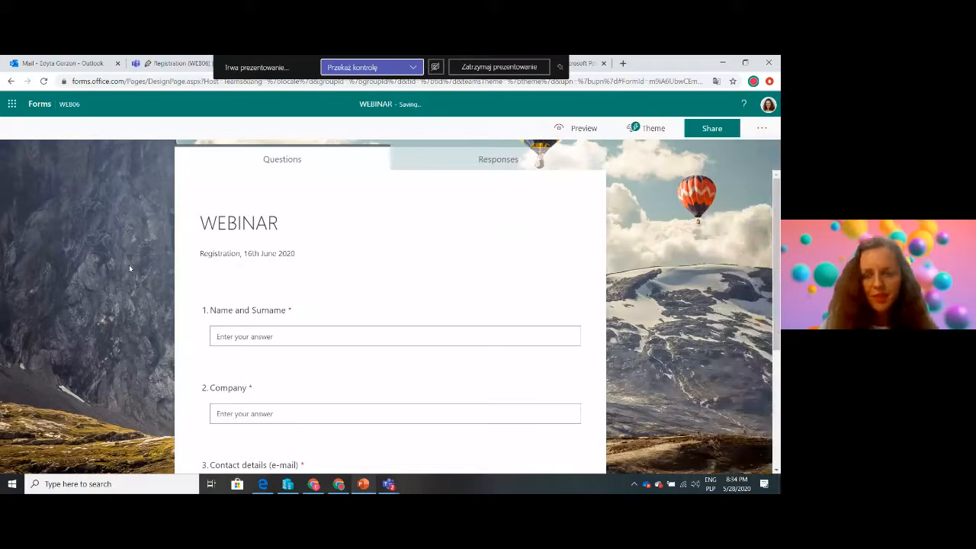
Preview the WEBINAR form in its computer and mobile layouts, and return to editing
left_click(579, 129)
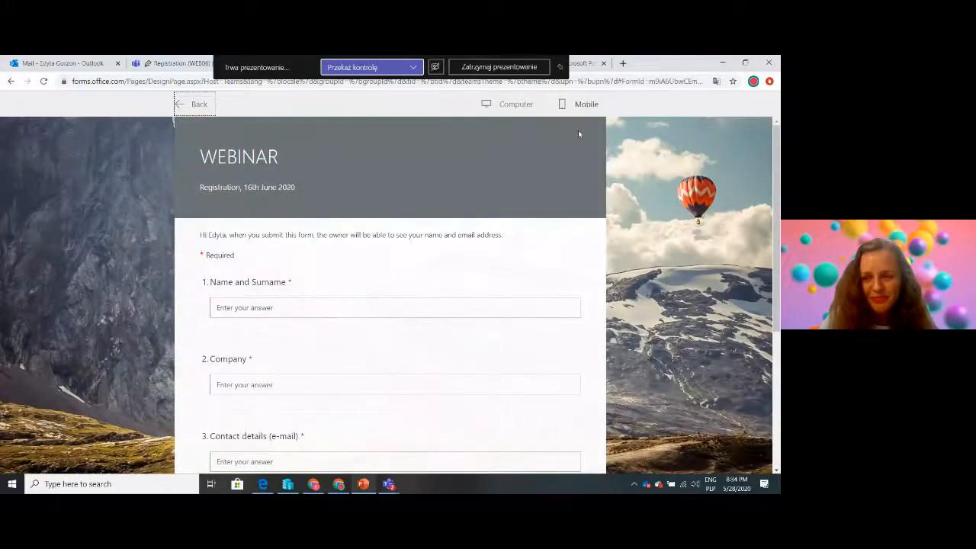
left_click_drag(776, 177, 768, 107)
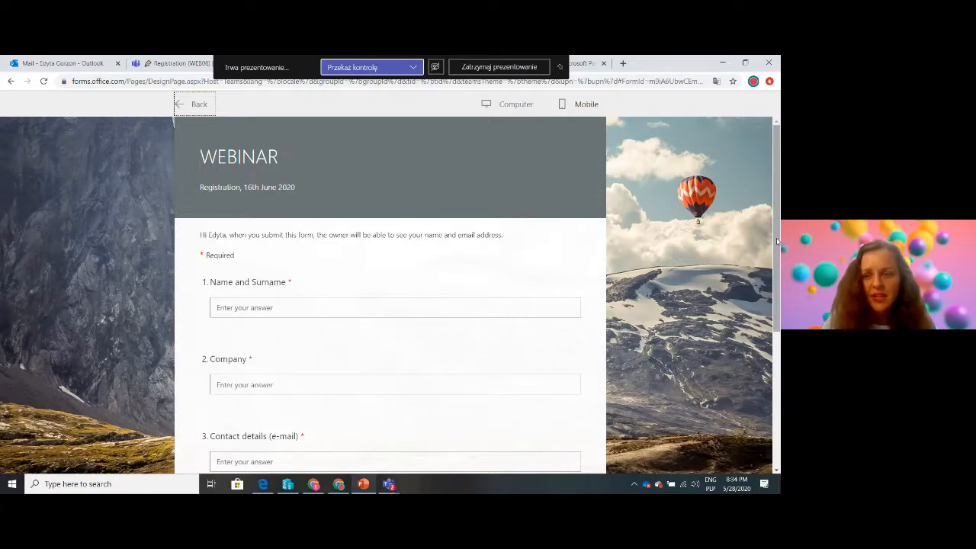
left_click_drag(777, 242, 767, 196)
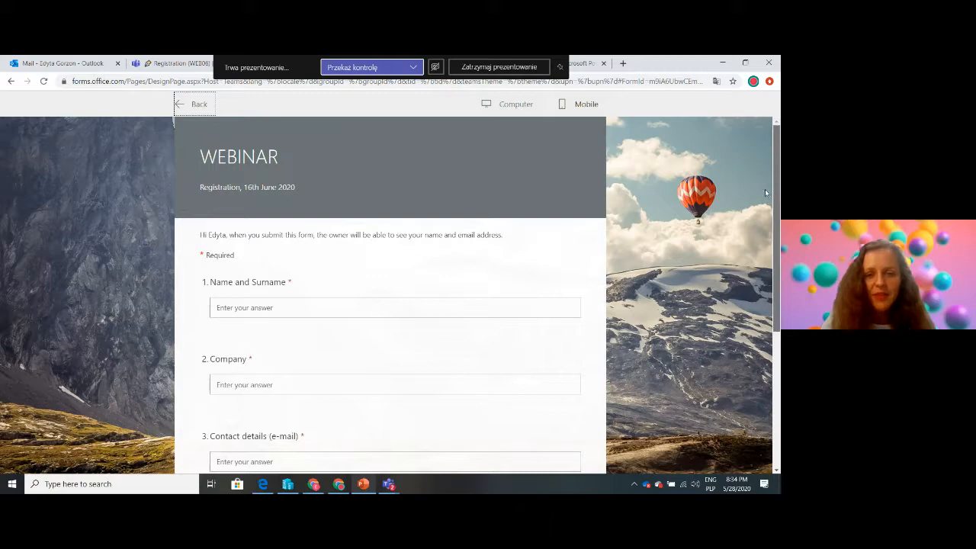
left_click(583, 104)
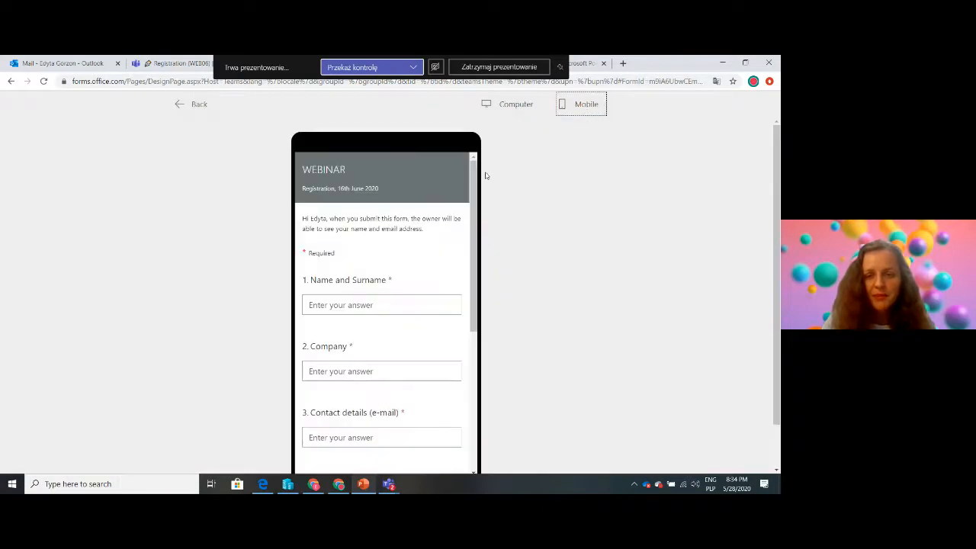
scroll(461, 172, "down", 10)
scroll(460, 168, "up", 10)
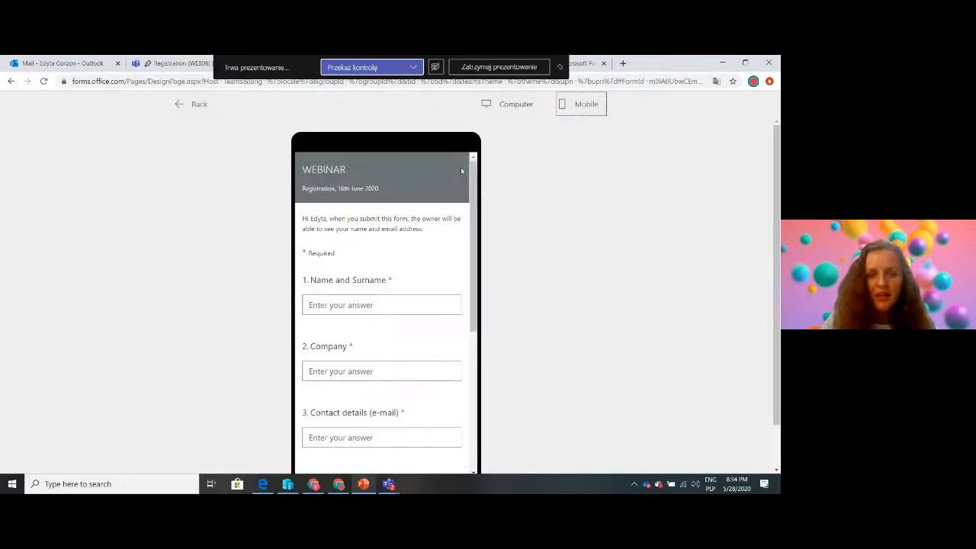
left_click(182, 112)
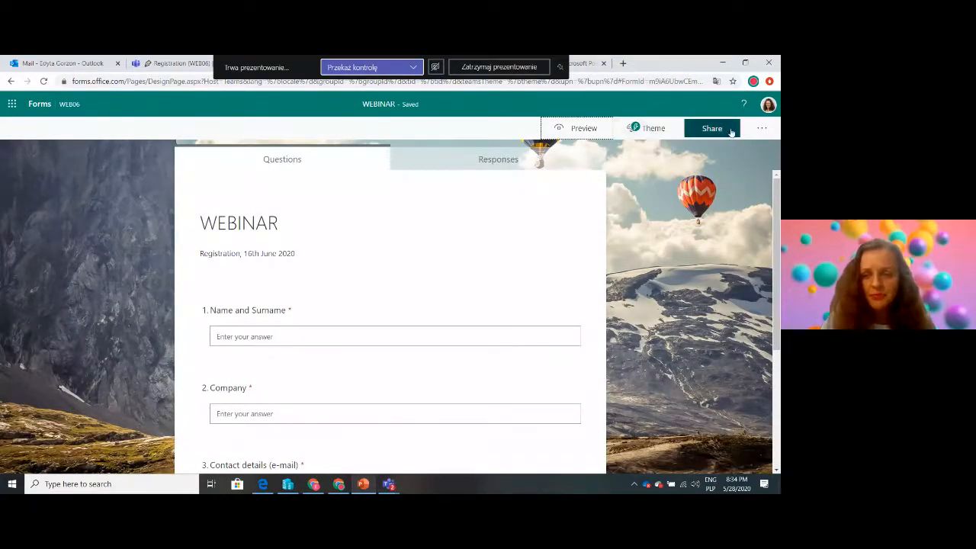
Allow anyone with the link to respond to the form and copy its response link
left_click(705, 131)
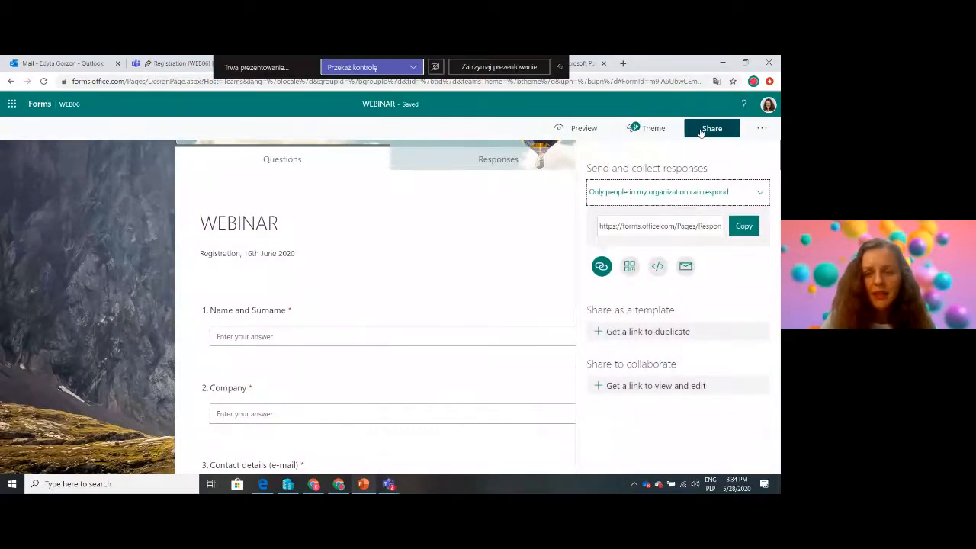
left_click(653, 199)
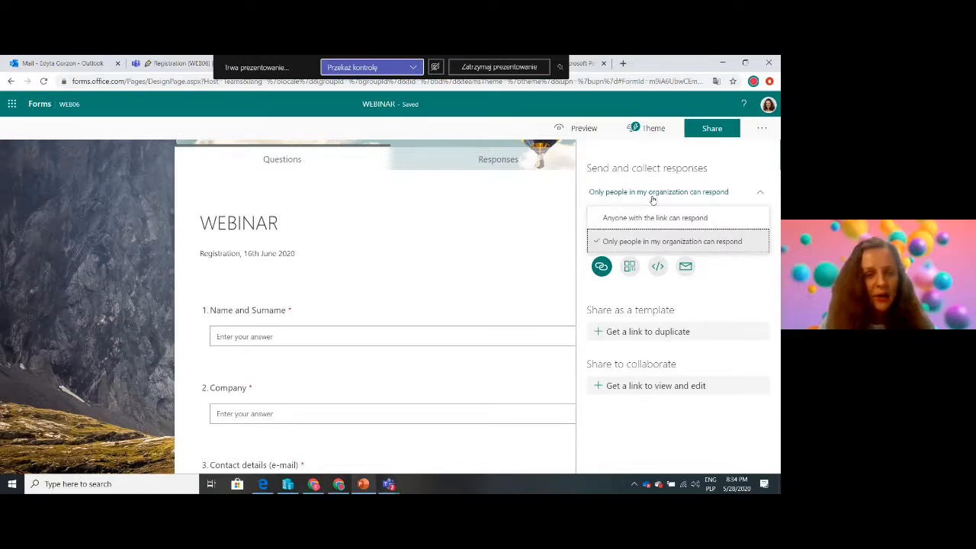
left_click(619, 220)
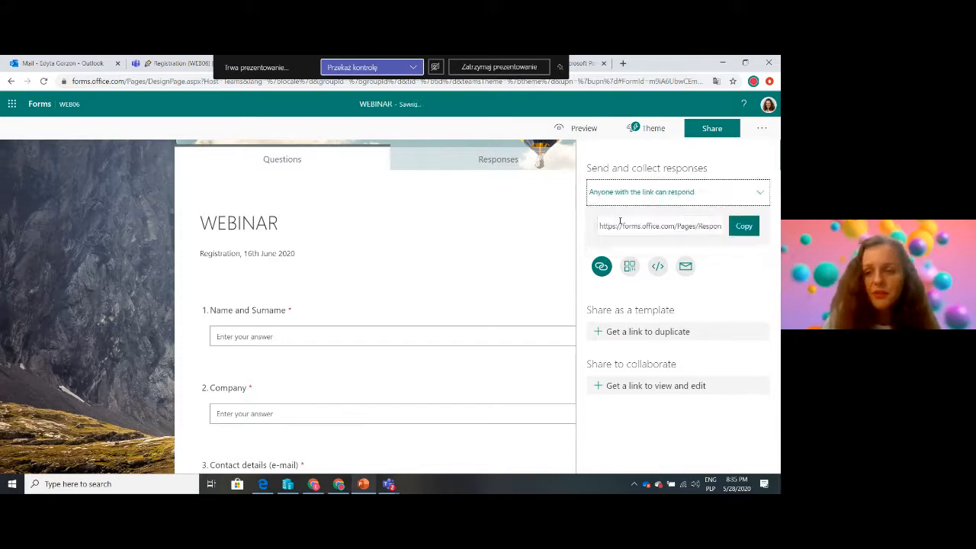
left_click(737, 227)
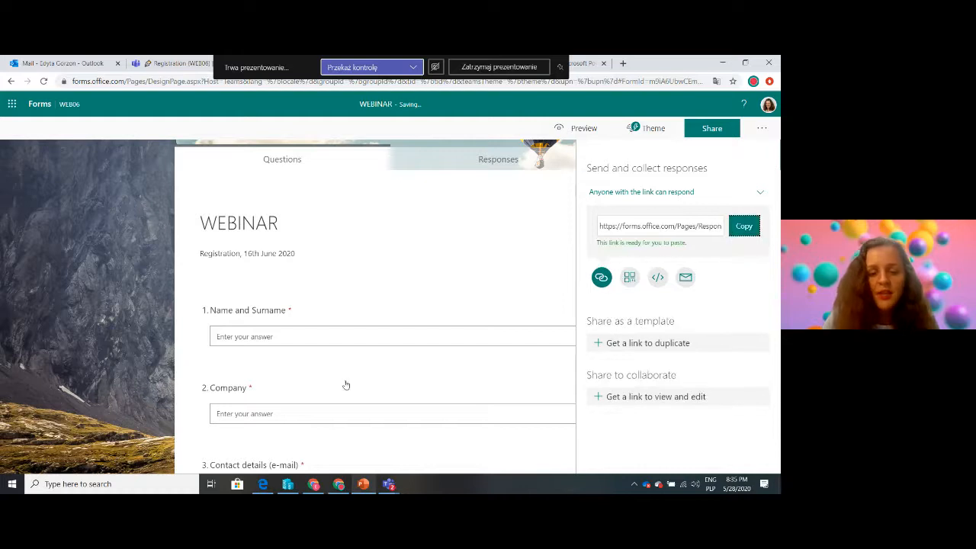
Switch to Microsoft Edge, open the copied form link there and look over the registration form
left_click(262, 484)
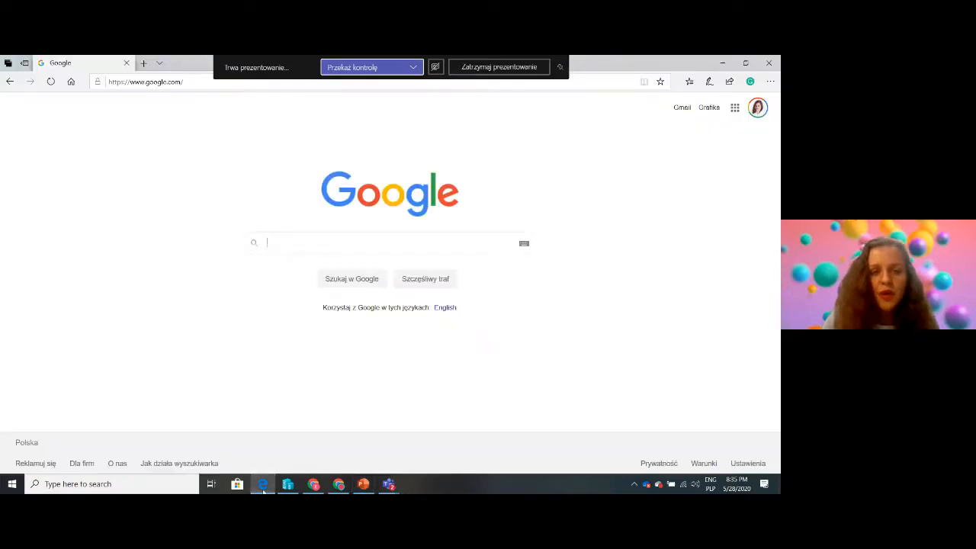
left_click(160, 82)
key("ctrl+v")
key("Return")
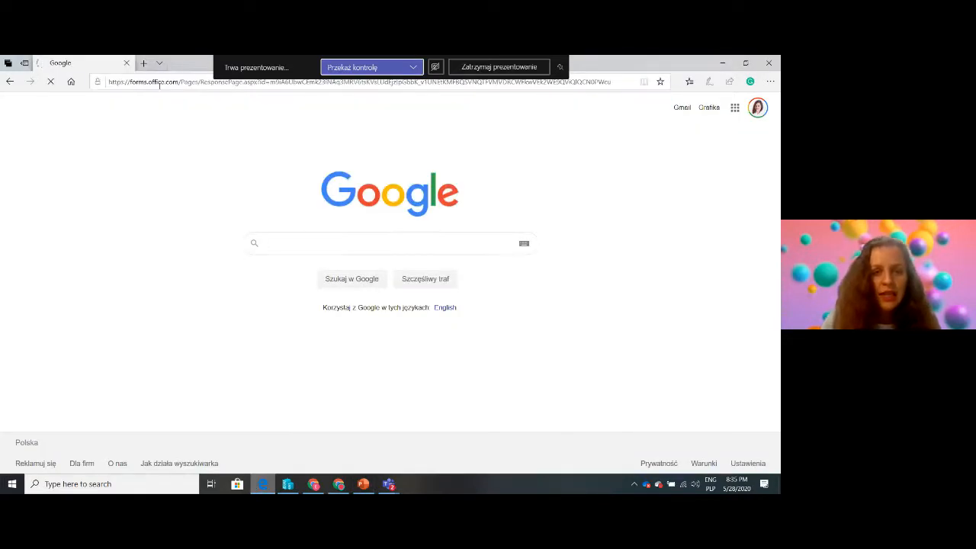
scroll(390, 305, "down", 3)
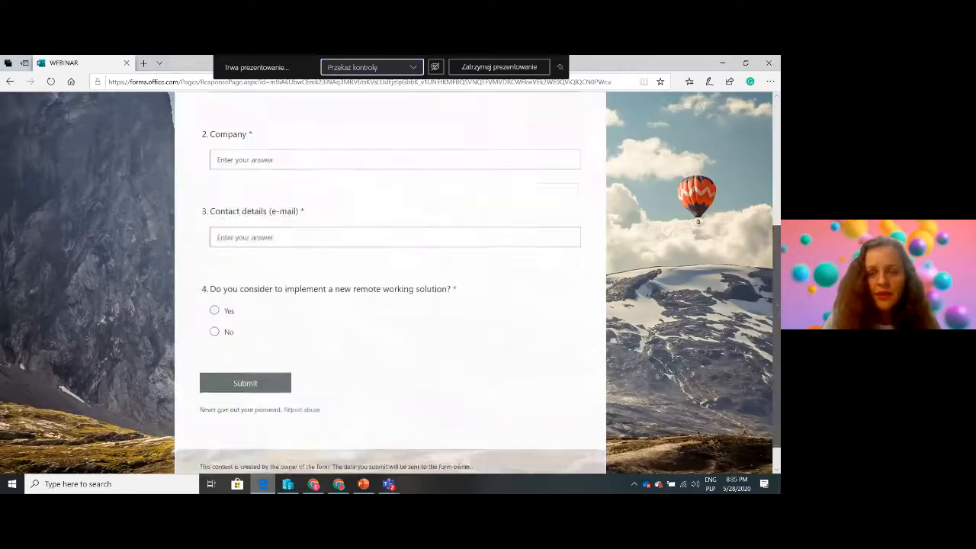
scroll(290, 178, "up", 3)
Enter the respondent's full name and the company Predica in the WEBINAR registration form
left_click(221, 299)
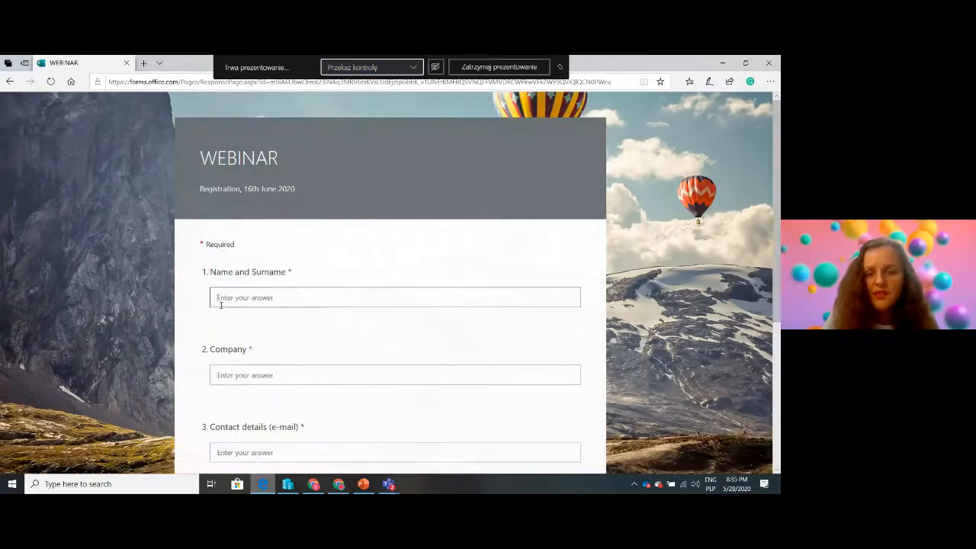
scroll(748, 234, "down", 3)
scroll(748, 234, "up", 3)
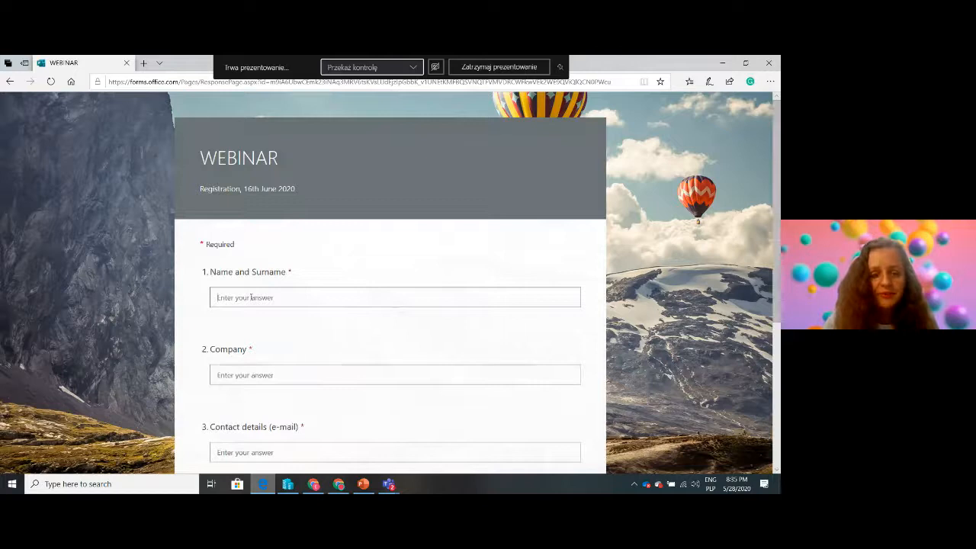
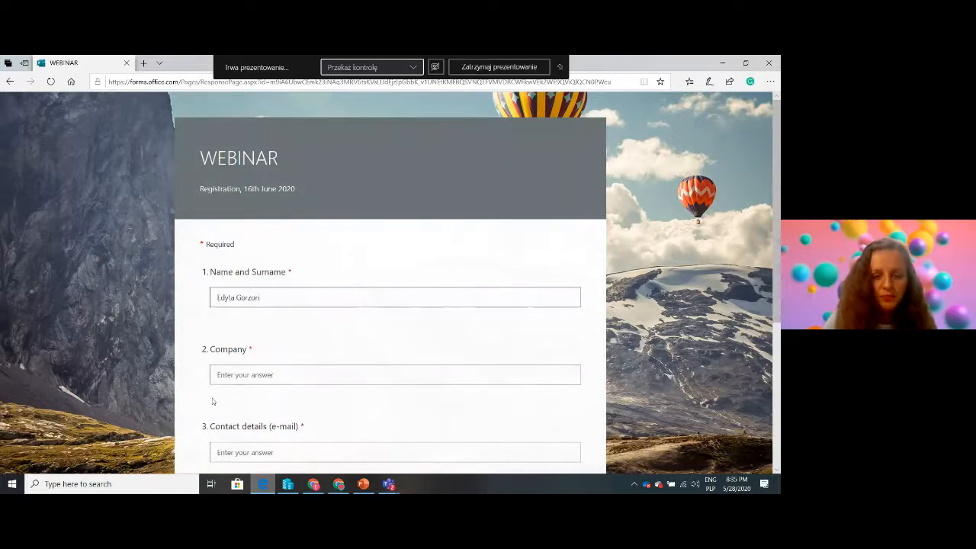
left_click(246, 379)
type("Predica")
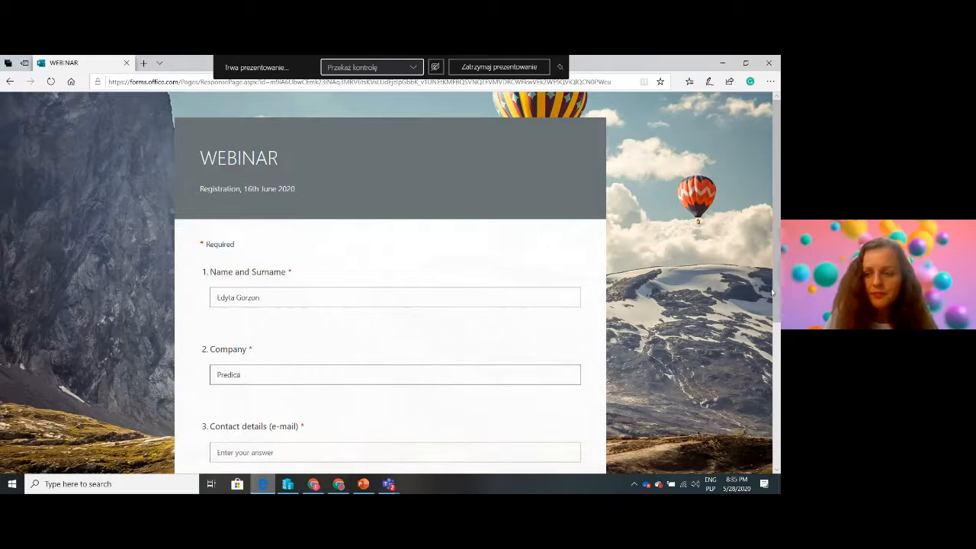
Fill in the respondent's contact e-mail, answer Yes to the remote working solution question and submit the form
scroll(772, 292, "down", 3)
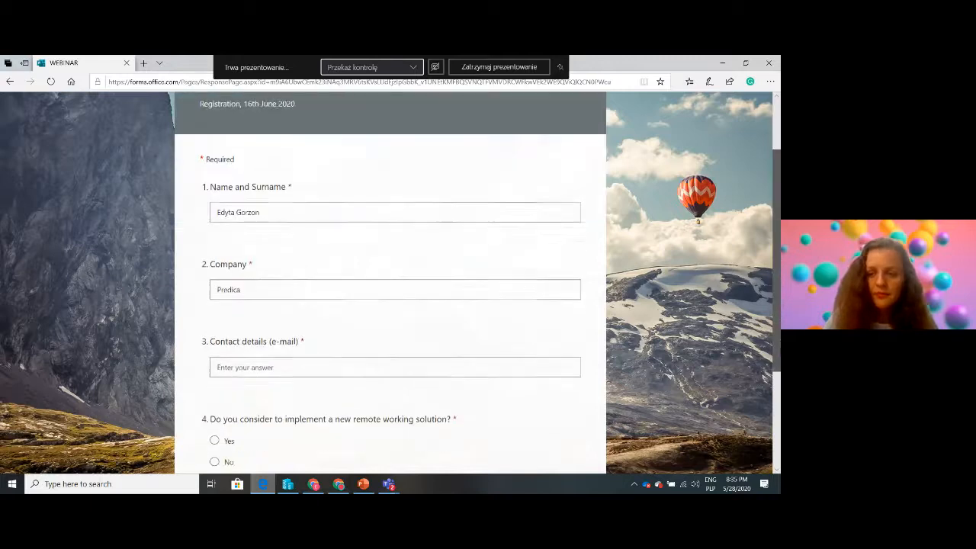
left_click(223, 321)
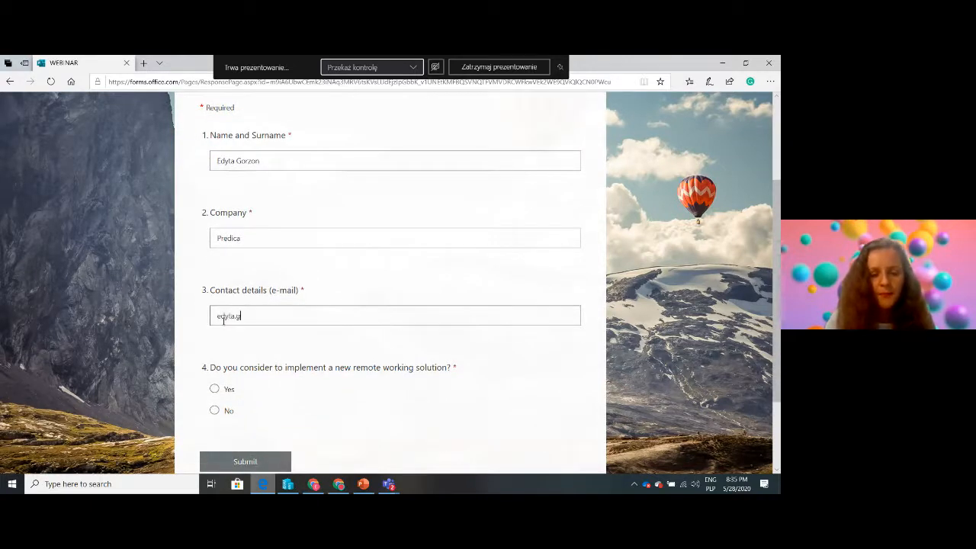
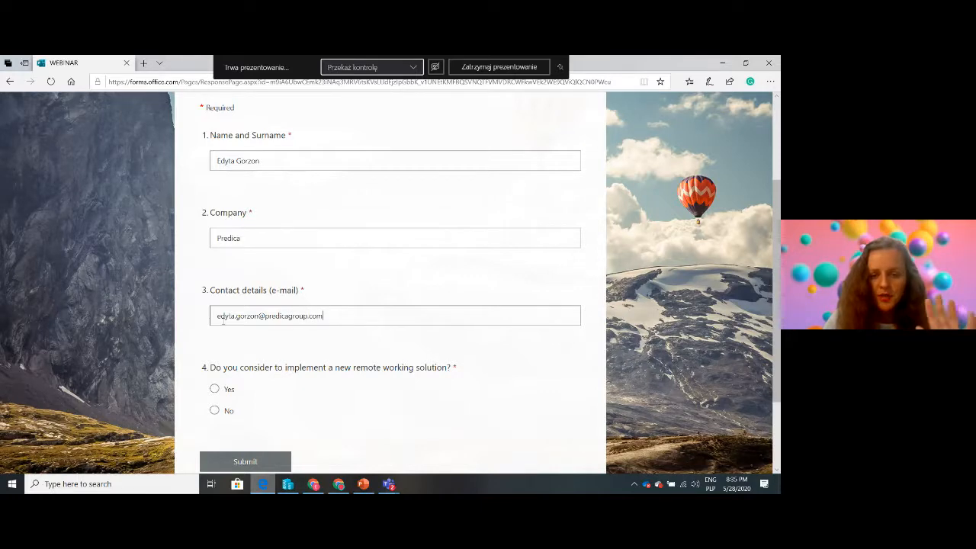
left_click(215, 391)
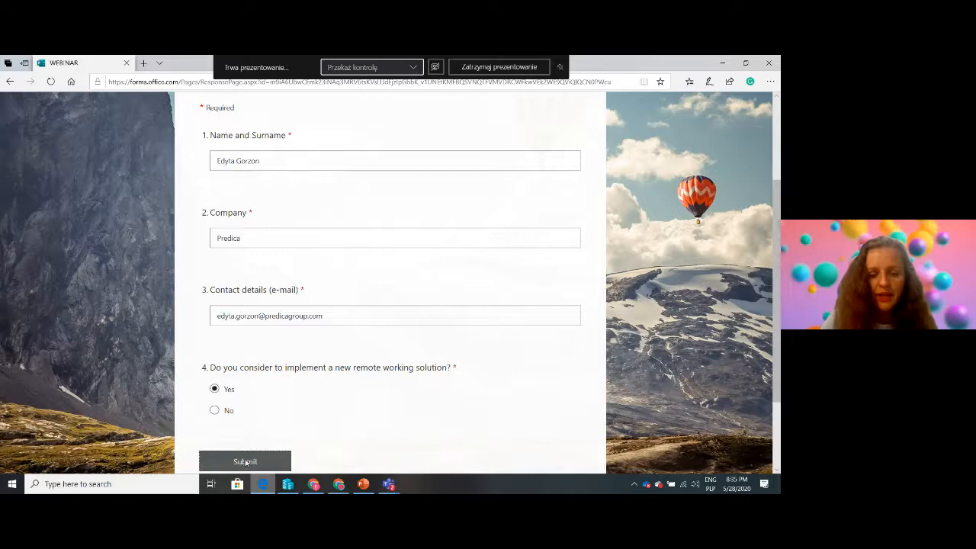
left_click(245, 462)
Switch back to Chrome and view the responses collected by the WEBINAR form
left_click(339, 485)
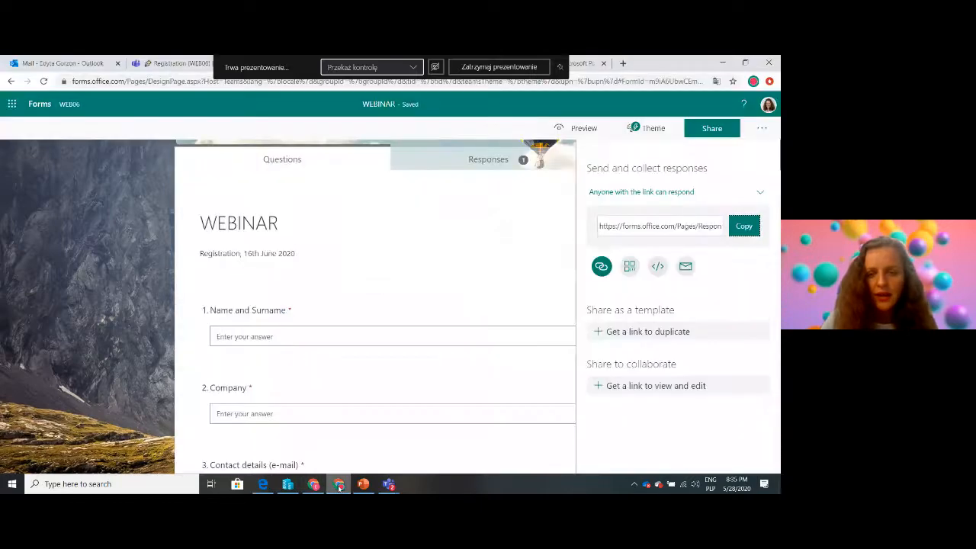
left_click(460, 161)
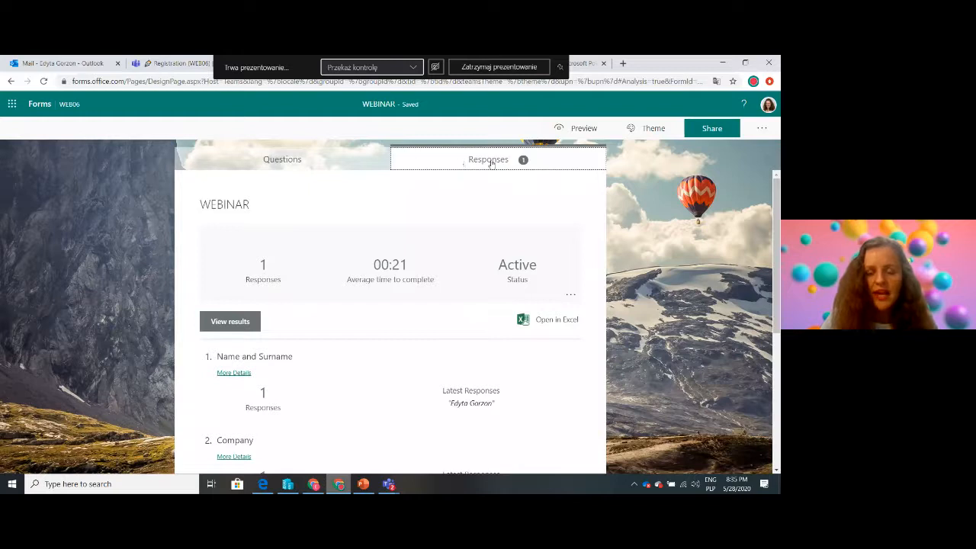
left_click_drag(778, 210, 778, 160)
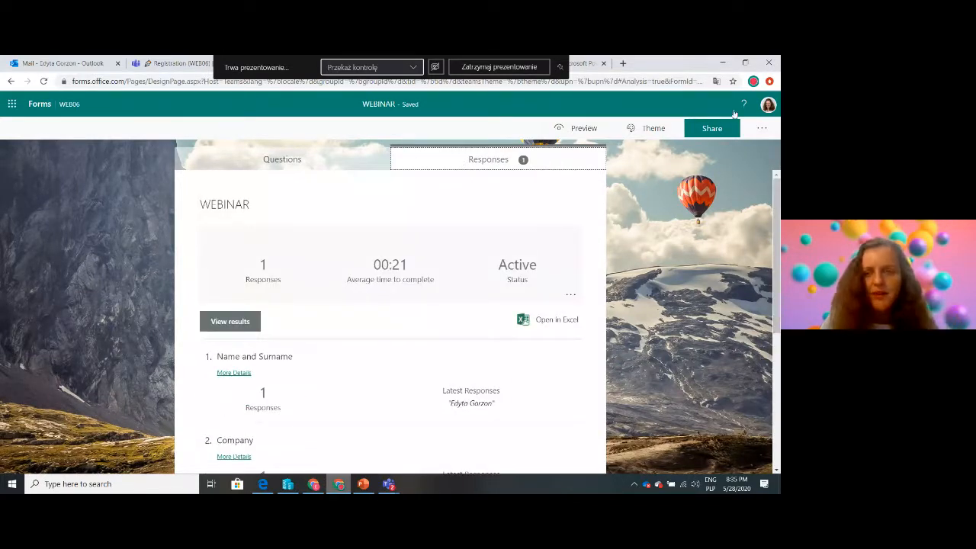
Reload the WEBINAR form in the Registration channel in Teams and look over its updated questions and theme
left_click(151, 66)
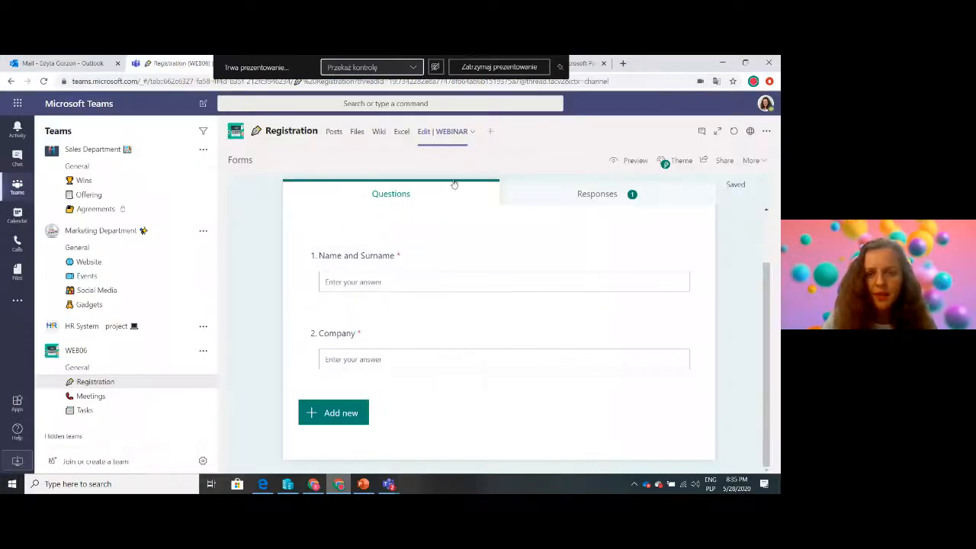
left_click(401, 134)
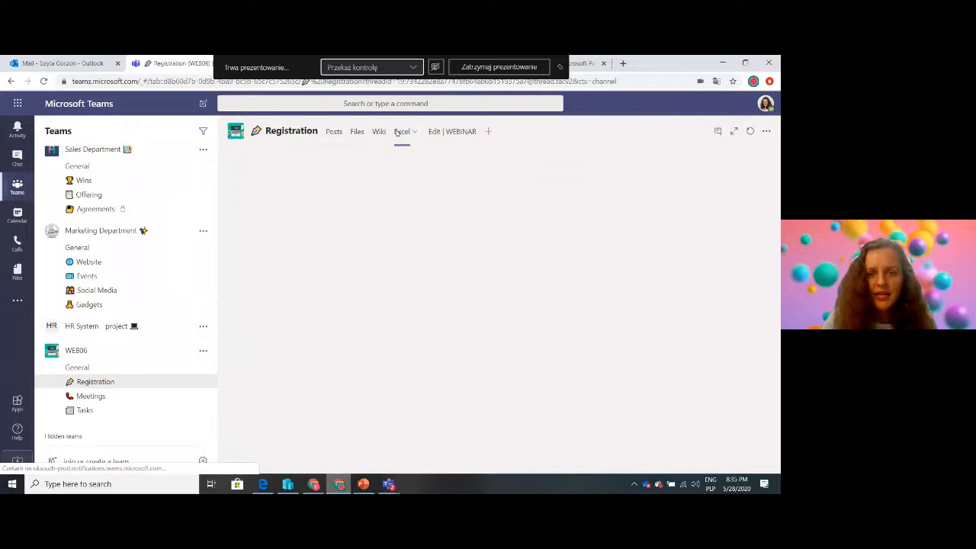
left_click(460, 137)
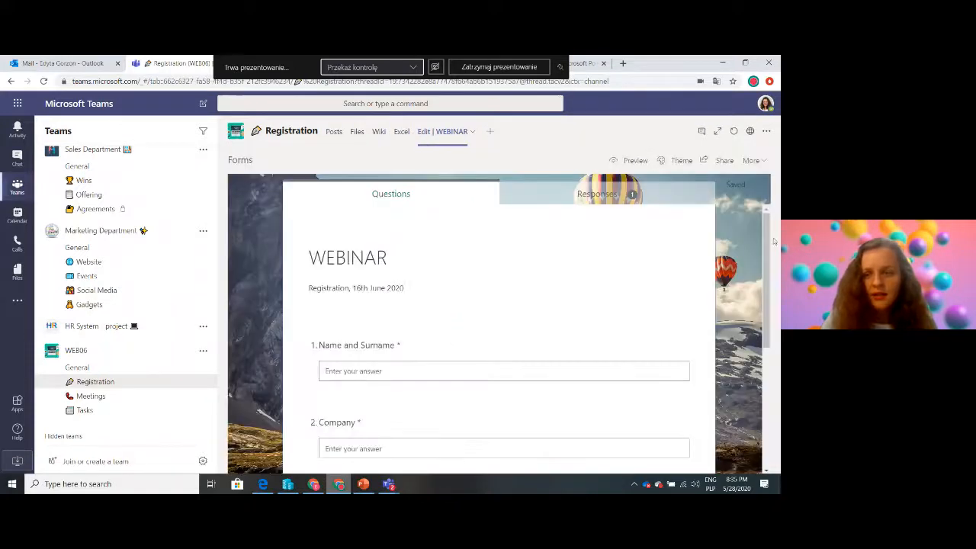
scroll(771, 236, "down", 5)
scroll(768, 221, "up", 5)
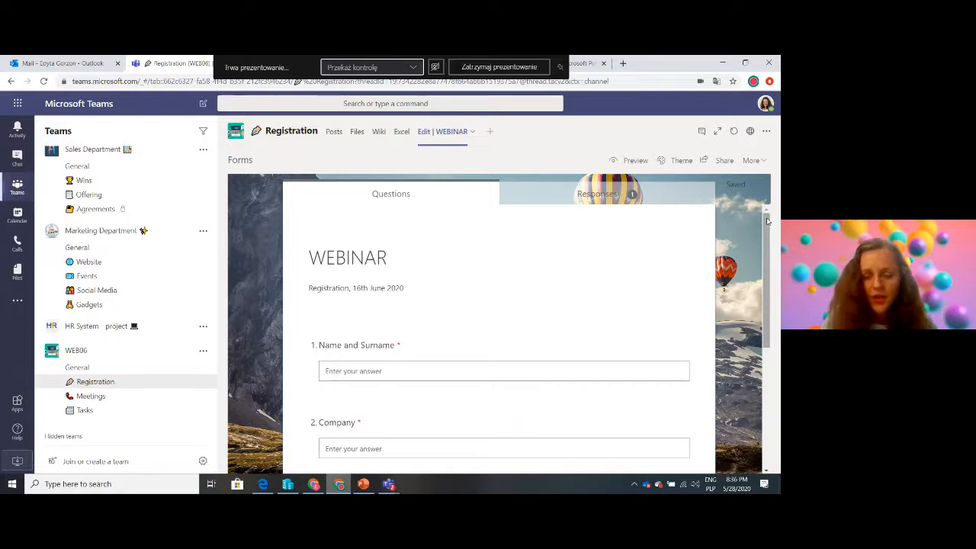
scroll(767, 221, "down", 5)
scroll(768, 221, "up", 5)
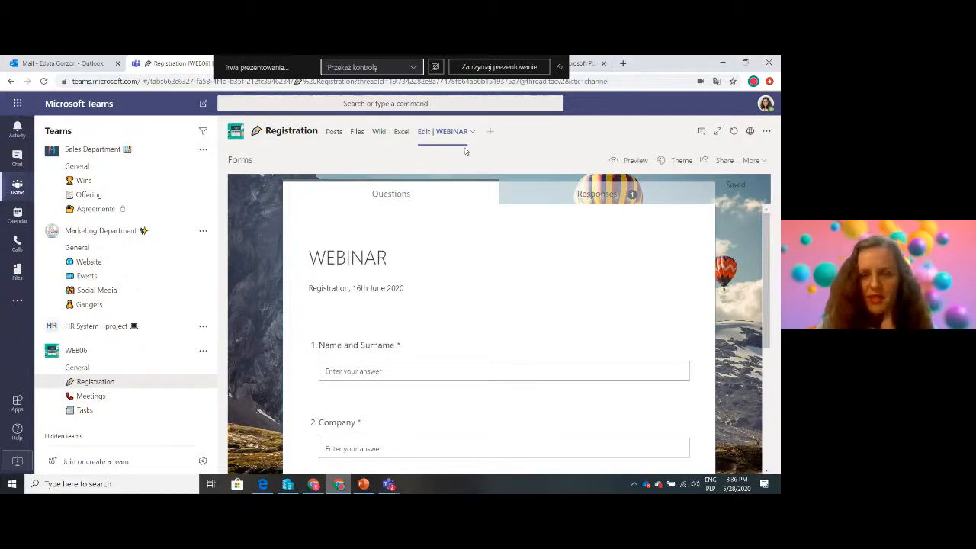
Add the existing WEBINAR form to the Registration channel as a Forms tab set to show results, and view it
left_click(489, 132)
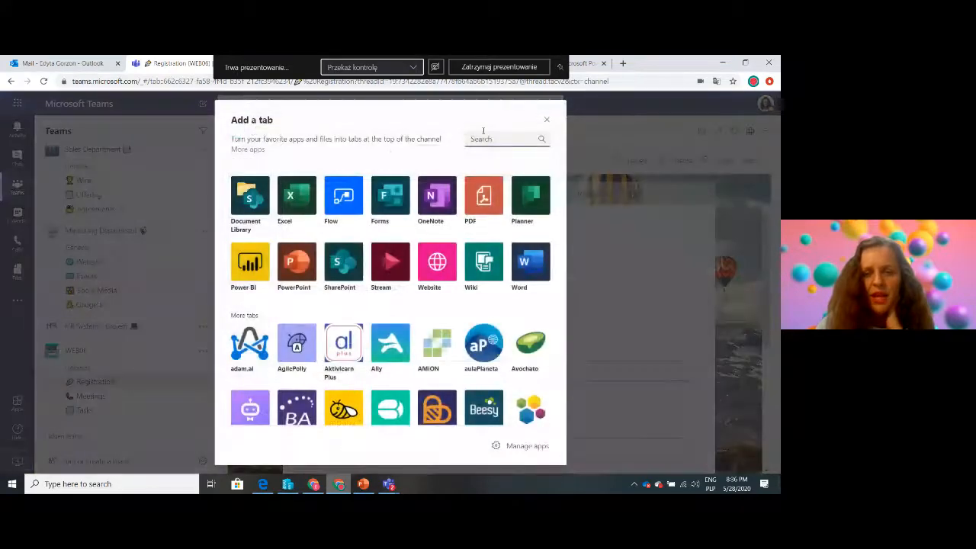
left_click(390, 200)
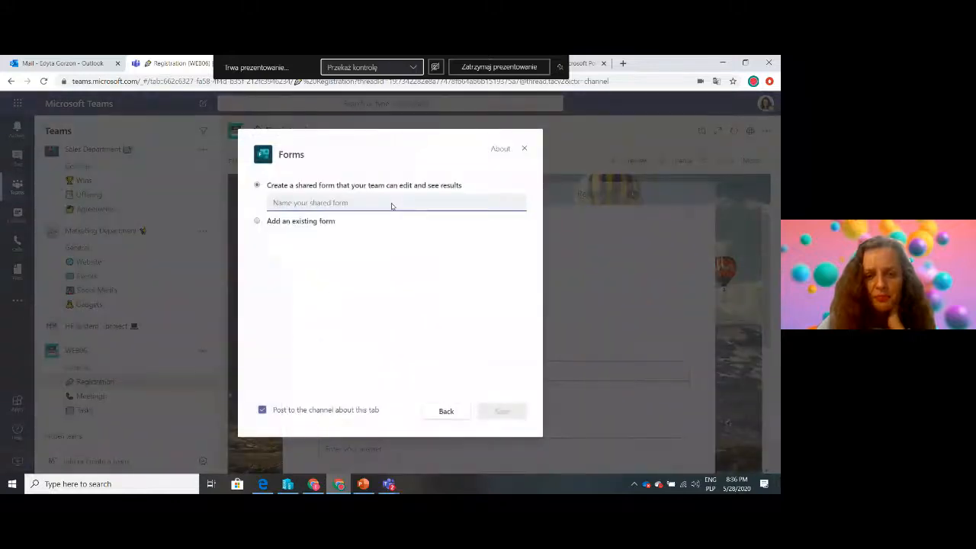
left_click(257, 221)
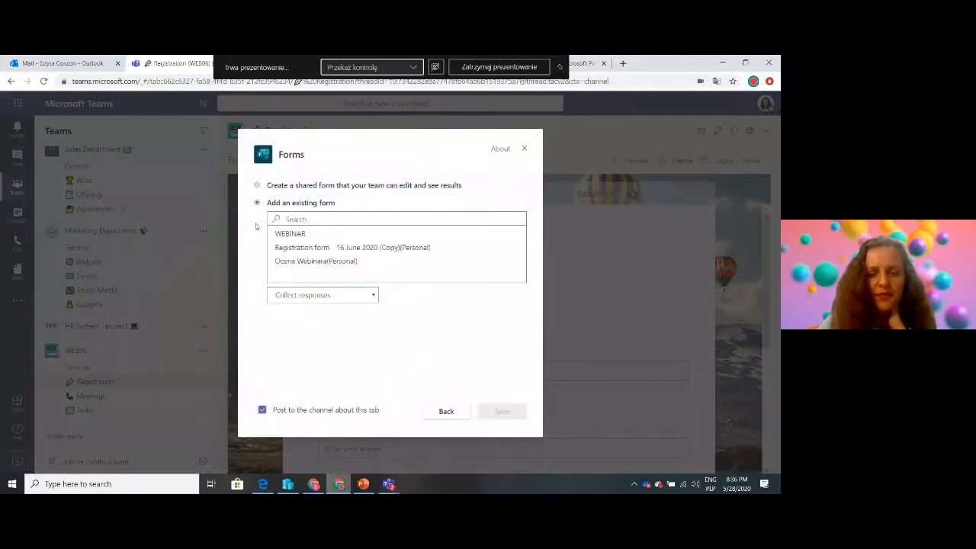
left_click(315, 234)
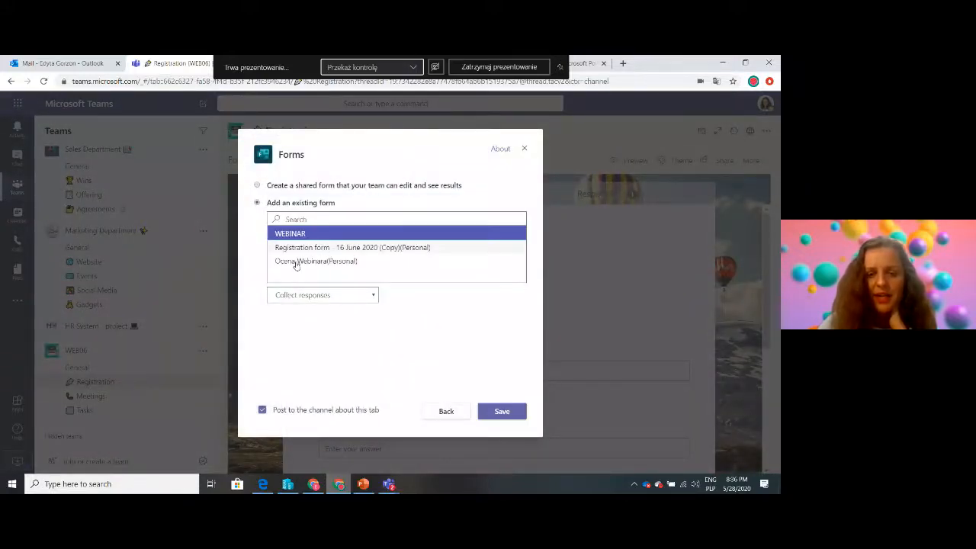
left_click(321, 296)
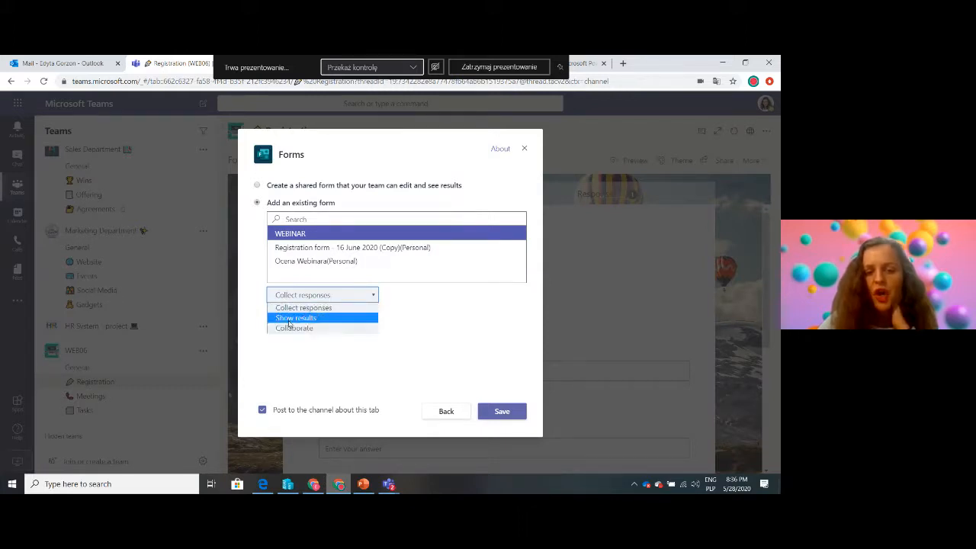
left_click(294, 318)
left_click(506, 413)
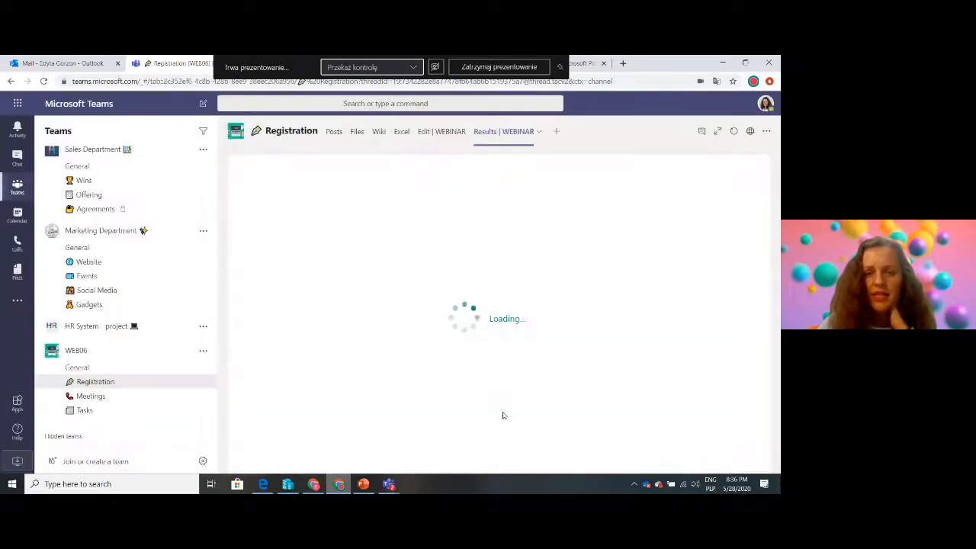
left_click_drag(769, 232, 733, 229)
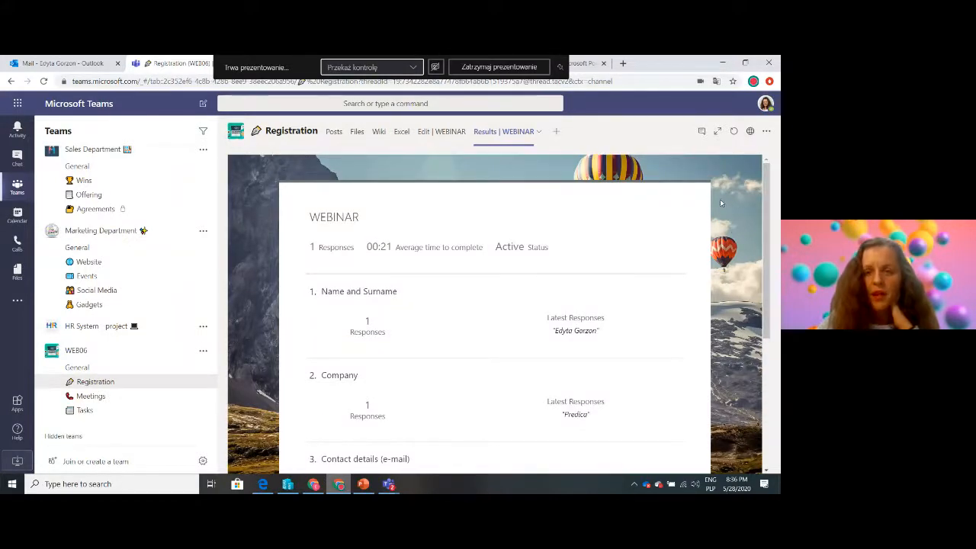
Return to the WEBINAR form's responses in Microsoft Forms and open them in Excel
left_click(581, 69)
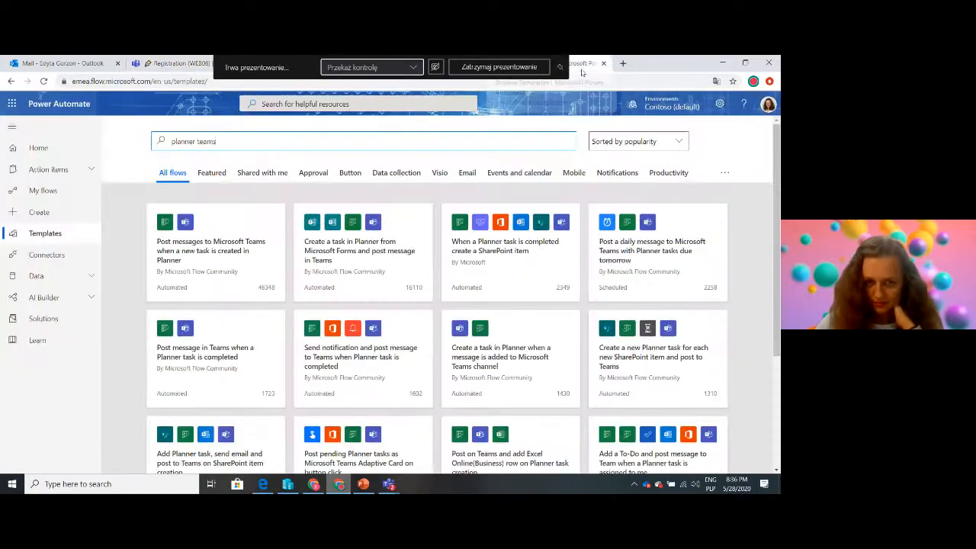
left_click(154, 69)
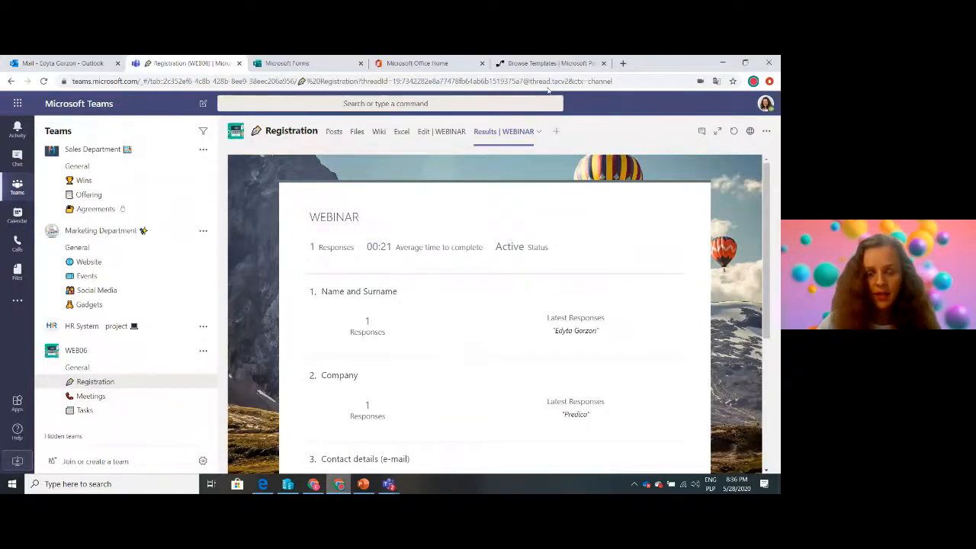
left_click(298, 65)
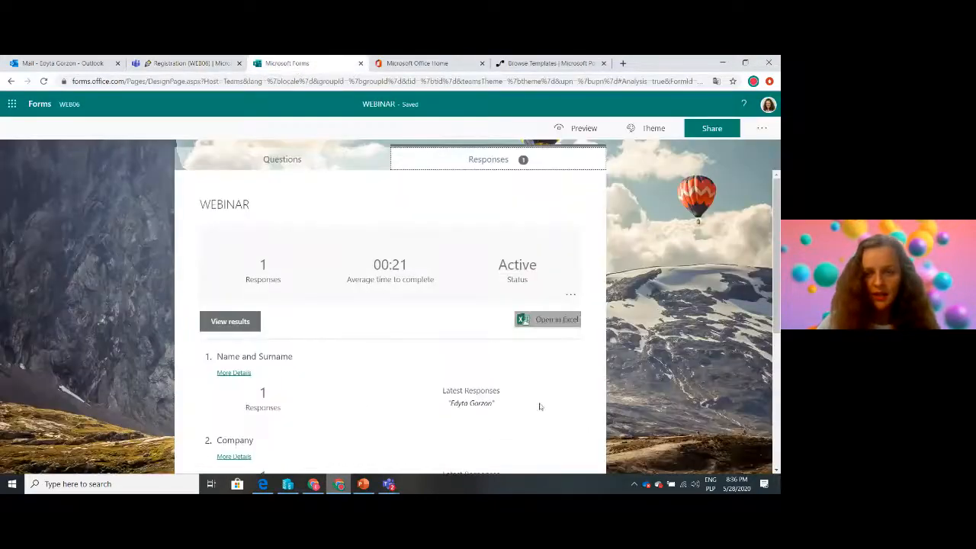
left_click_drag(776, 312, 778, 248)
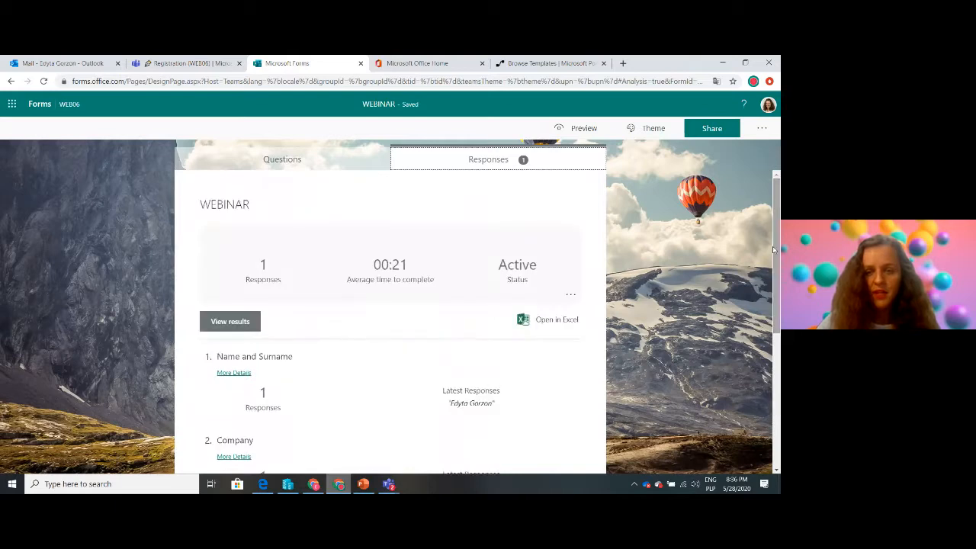
left_click(542, 322)
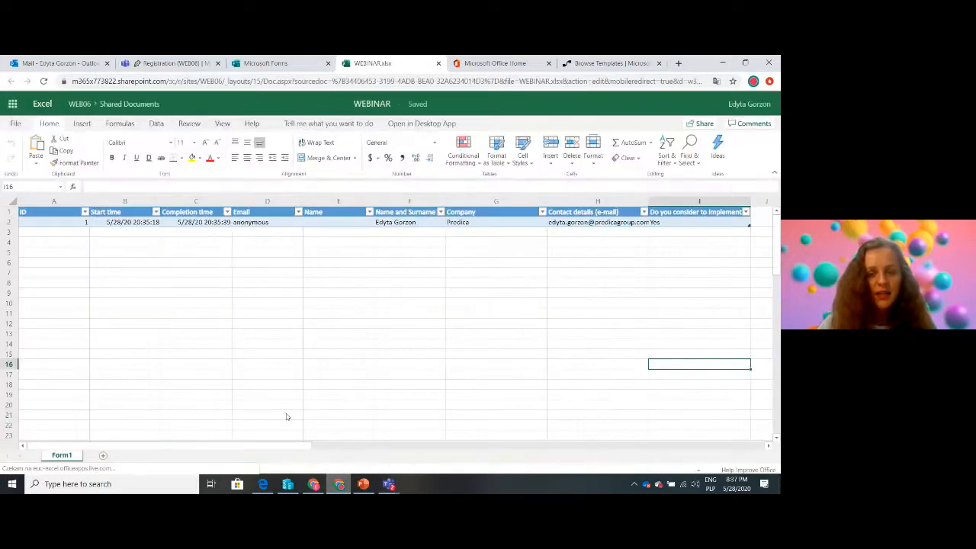
Look through the recorded response's columns in the WEBINAR workbook, and return to the form's responses
left_click_drag(284, 442, 380, 448)
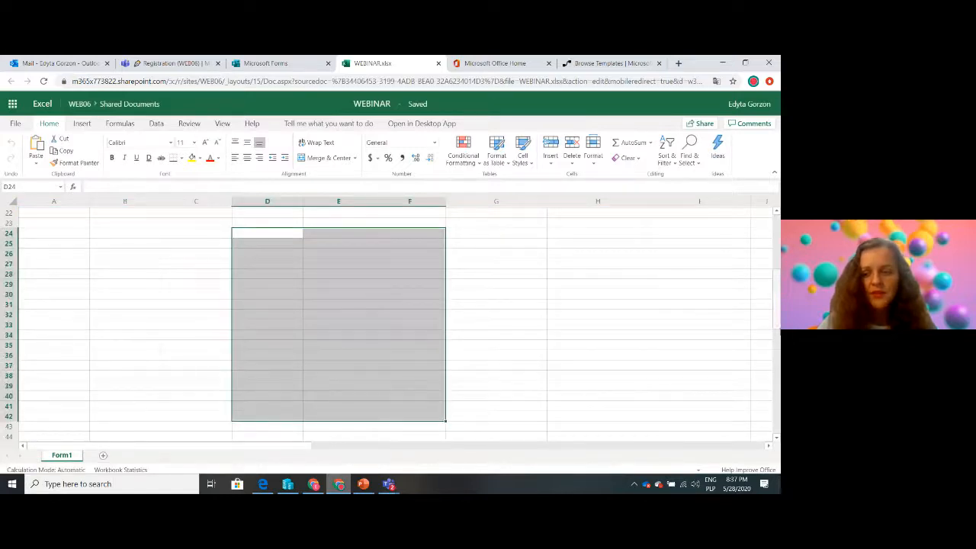
scroll(175, 267, "up", 7)
left_click(34, 223)
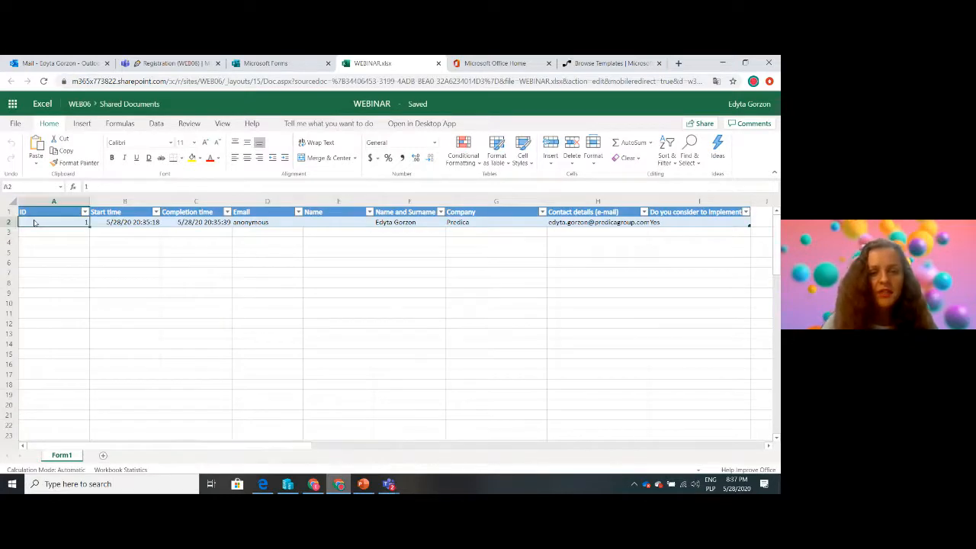
key("Right")
key("Right")
key("Right")
key("Right")
key("Right")
key("Right")
key("Right")
key("Right")
key("Left")
key("Left")
key("Left")
key("Left")
key("Left")
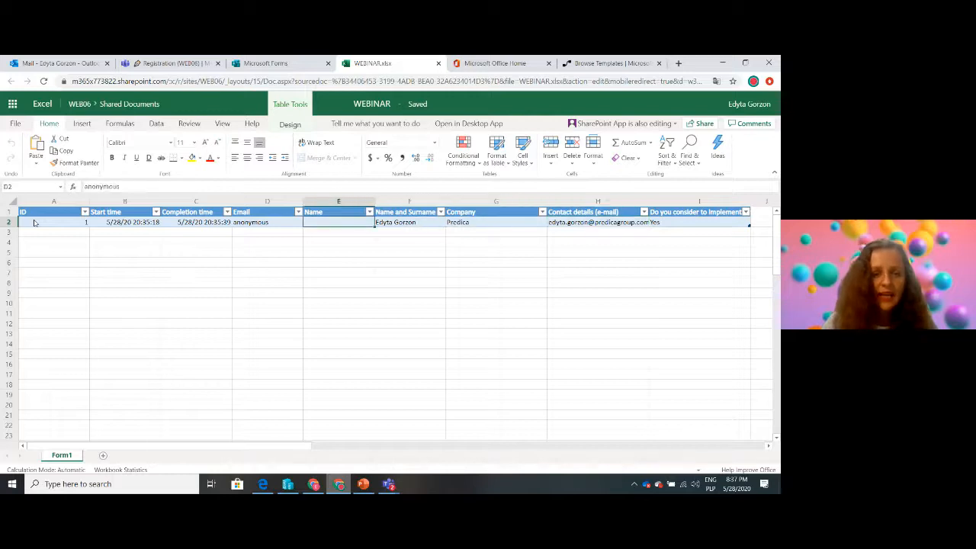
key("Left")
key("Left")
key("Left")
key("Left")
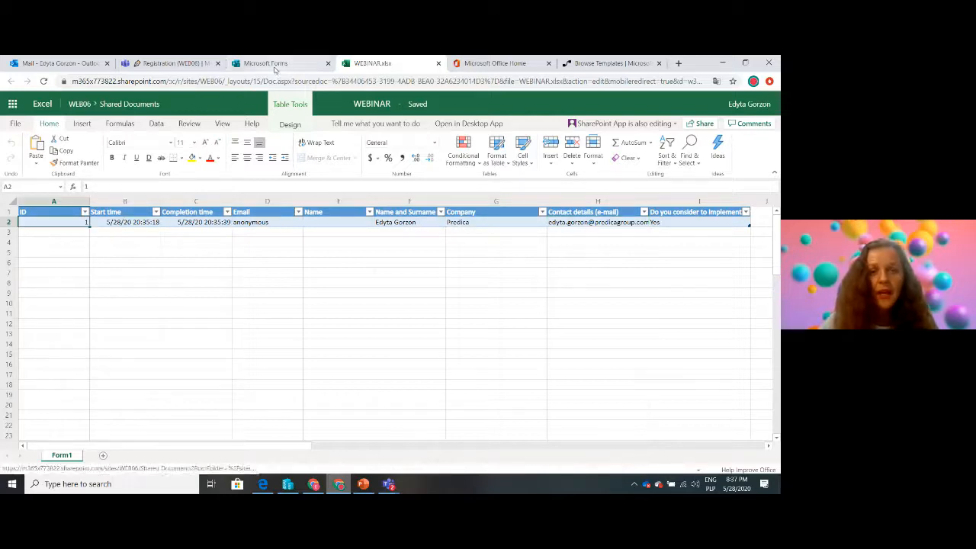
left_click(274, 66)
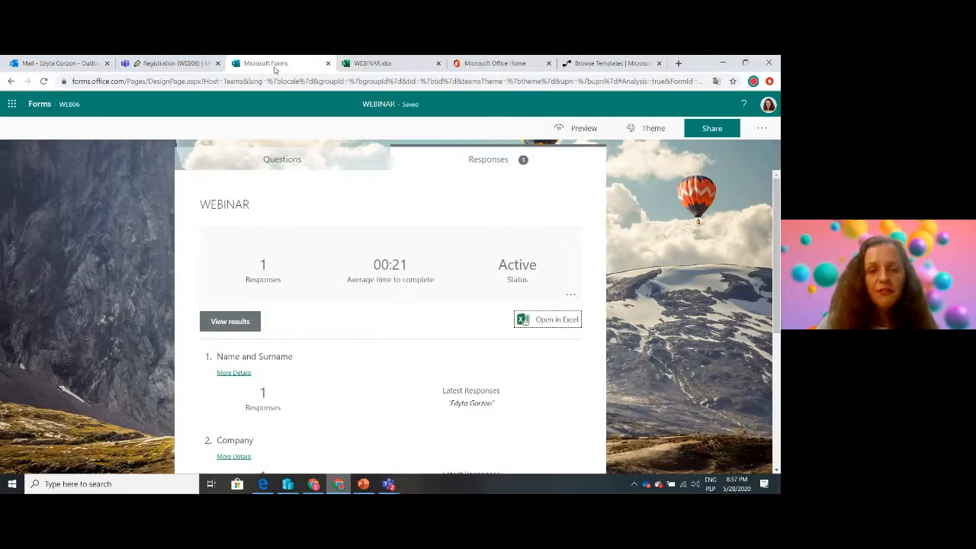
Return to Teams and mark the Registration Form task as complete in the Tasks channel's WEBINAR plan
left_click(296, 163)
left_click(172, 63)
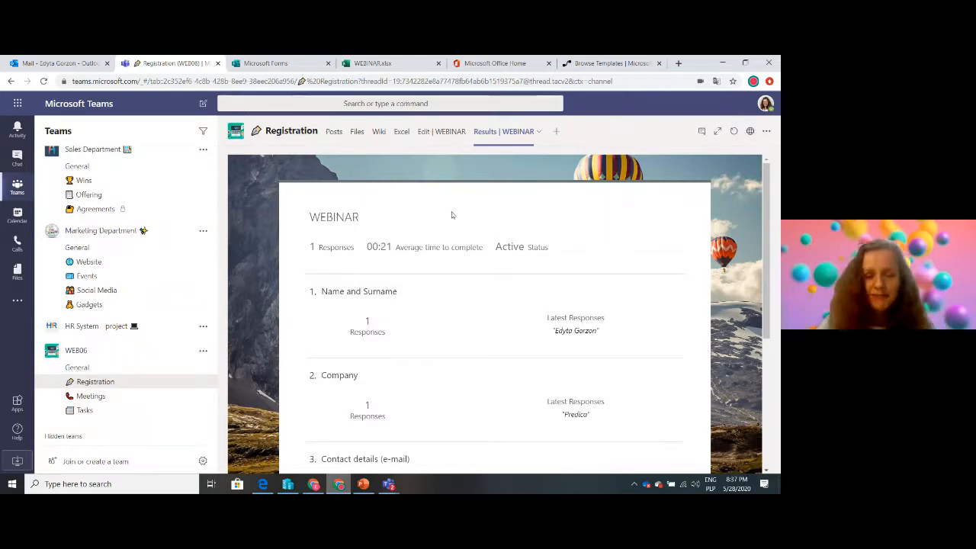
left_click(82, 409)
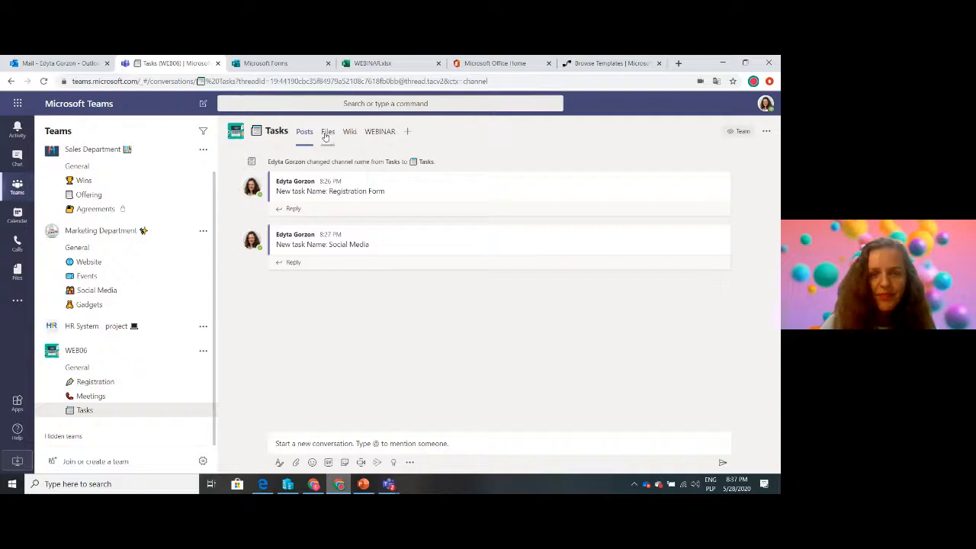
left_click(376, 132)
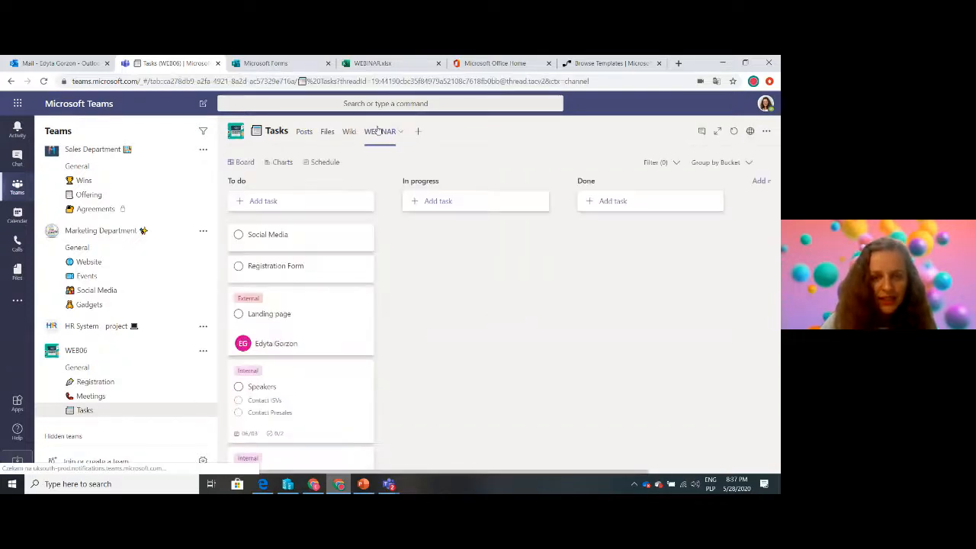
left_click(238, 270)
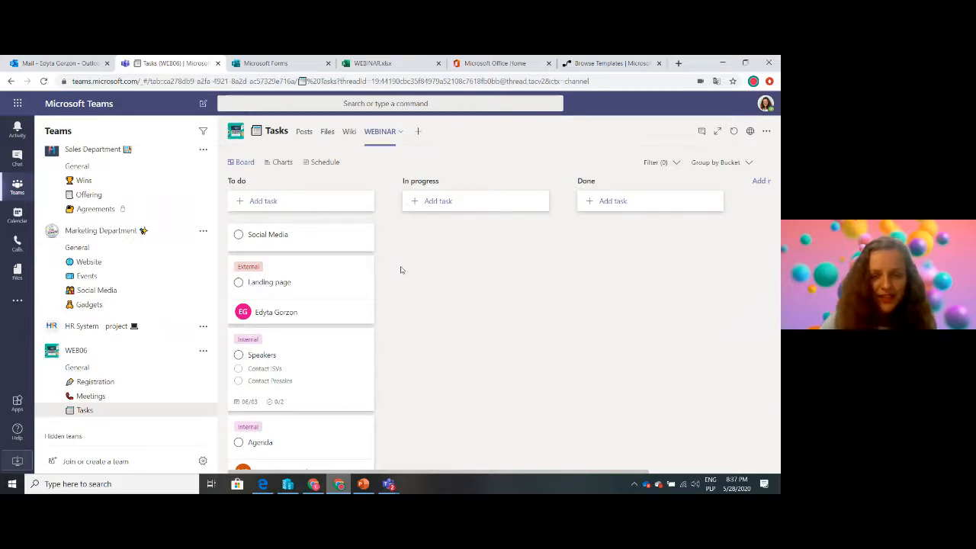
mouse_move(390, 264)
left_mouse_down()
mouse_move(413, 346)
mouse_move(391, 248)
left_mouse_up()
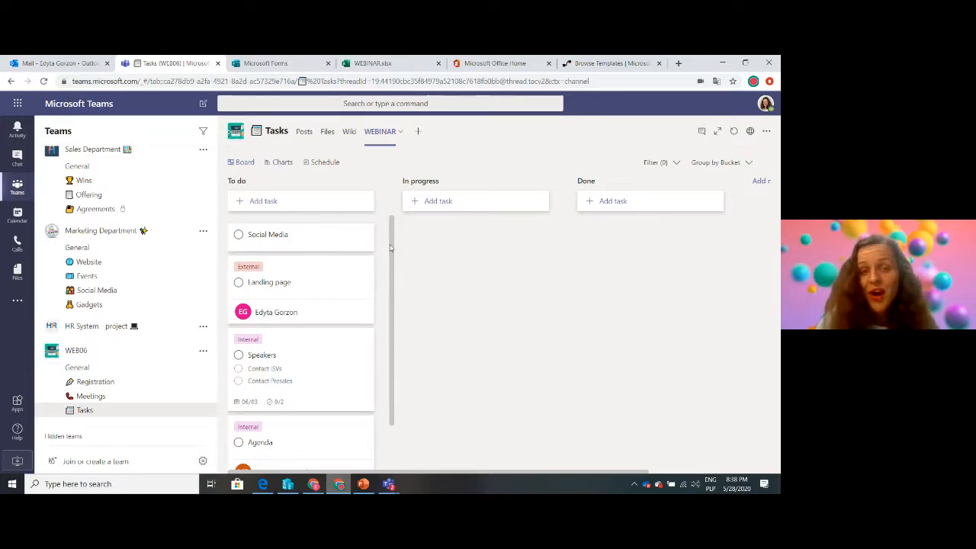
Search for Sway from the Office 365 home page, open it and create a new blank Sway
left_click(514, 62)
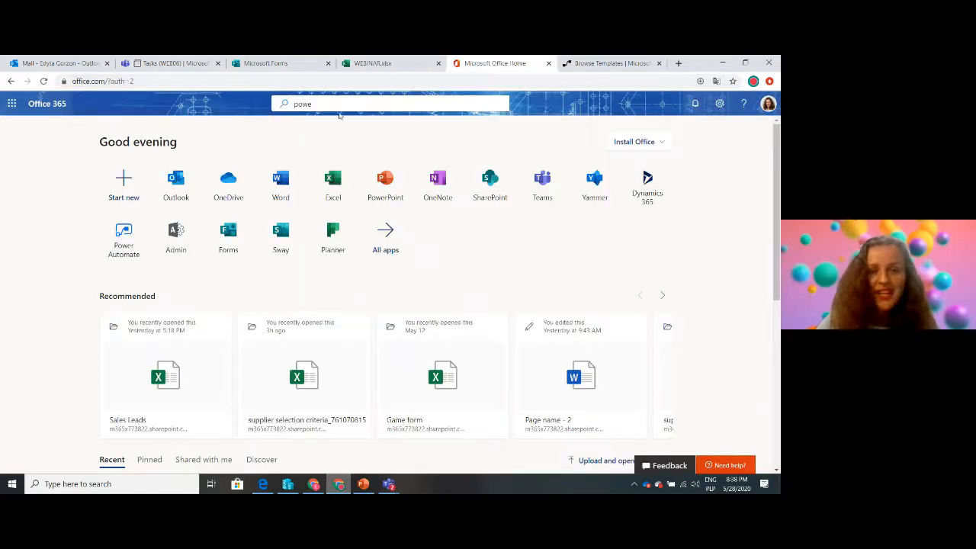
left_click(321, 105)
key("BackSpace")
key("BackSpace")
key("BackSpace")
key("BackSpace")
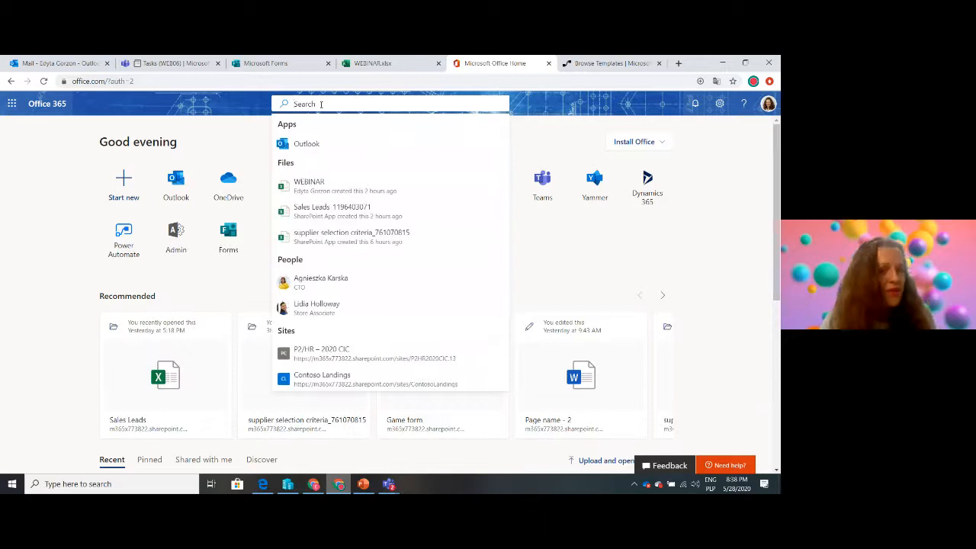
type("sway")
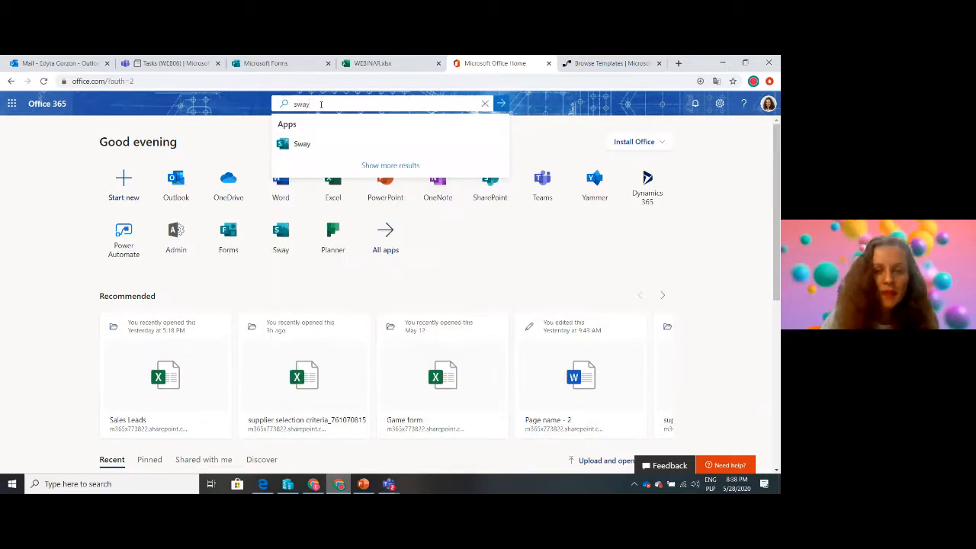
left_click(304, 148)
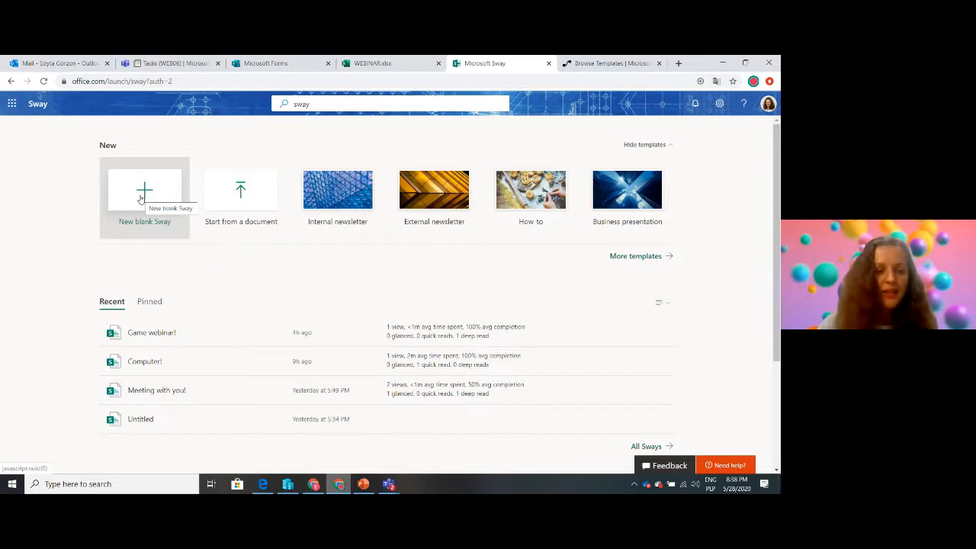
left_click(140, 199)
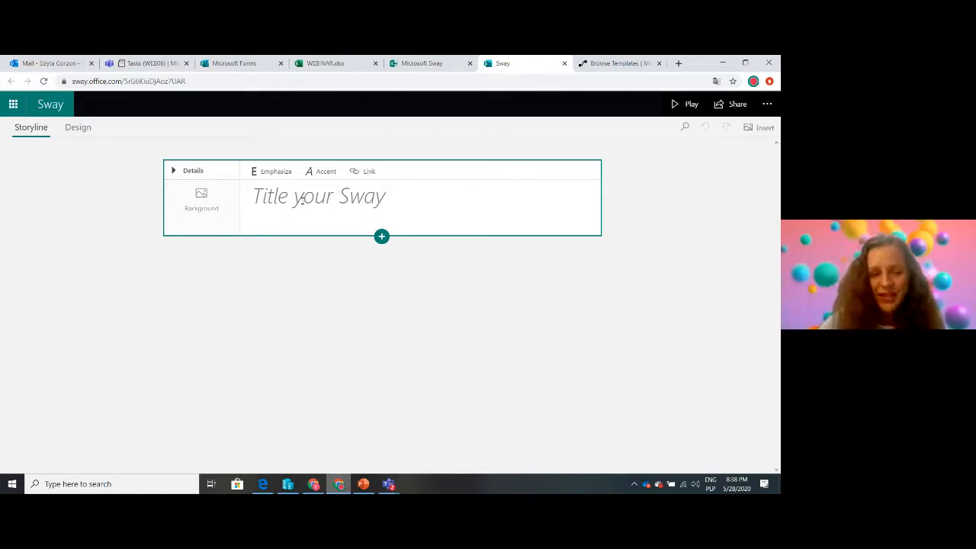
Title the new Sway "WEBINAR"
left_click(358, 201)
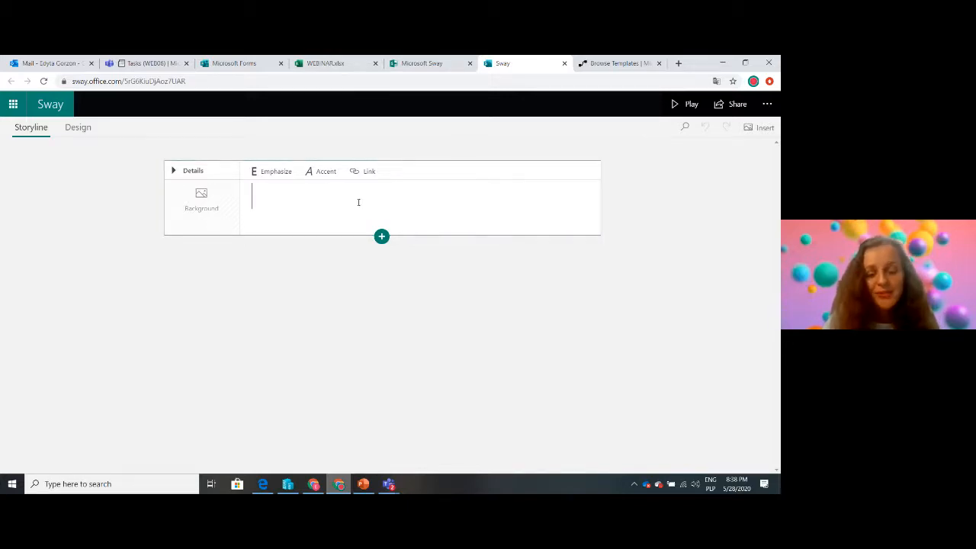
type("WEBINAR ")
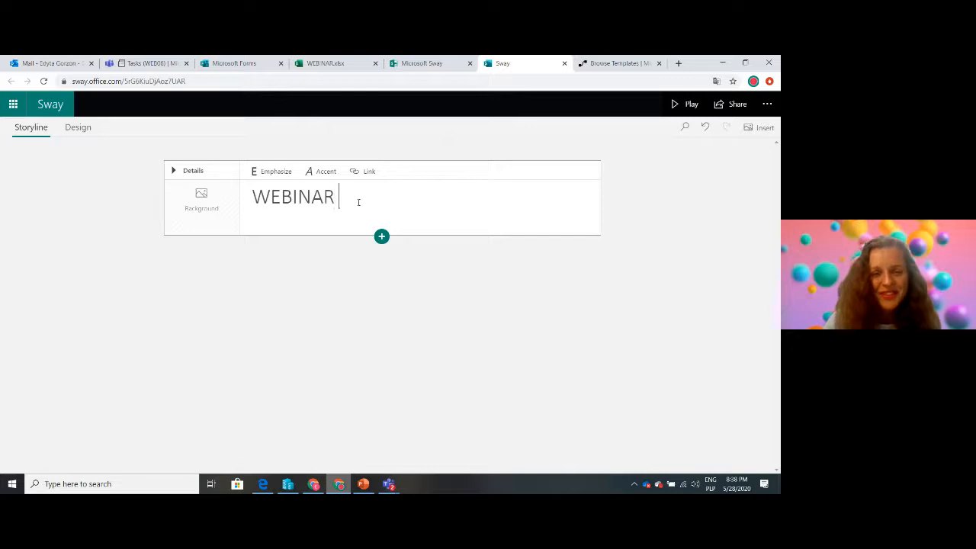
type("-")
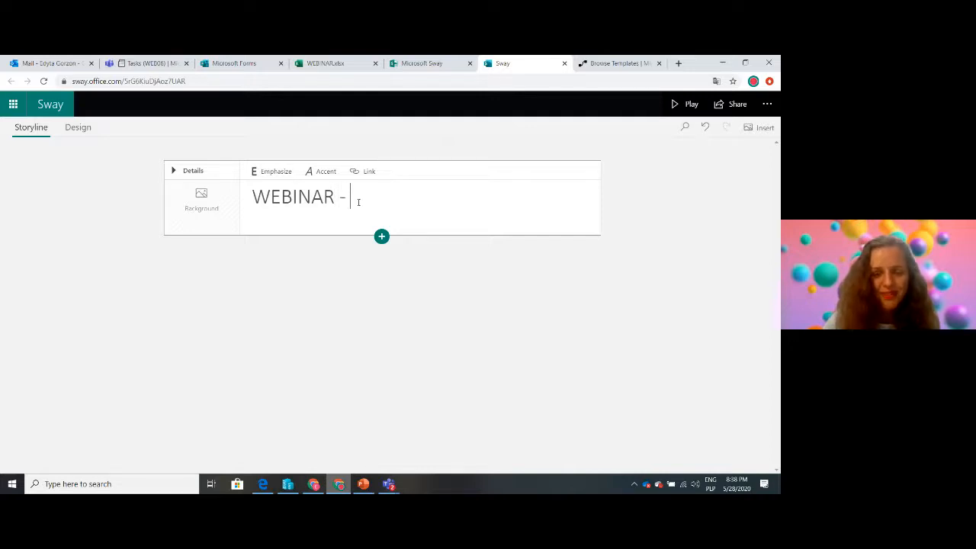
key("BackSpace")
key("BackSpace")
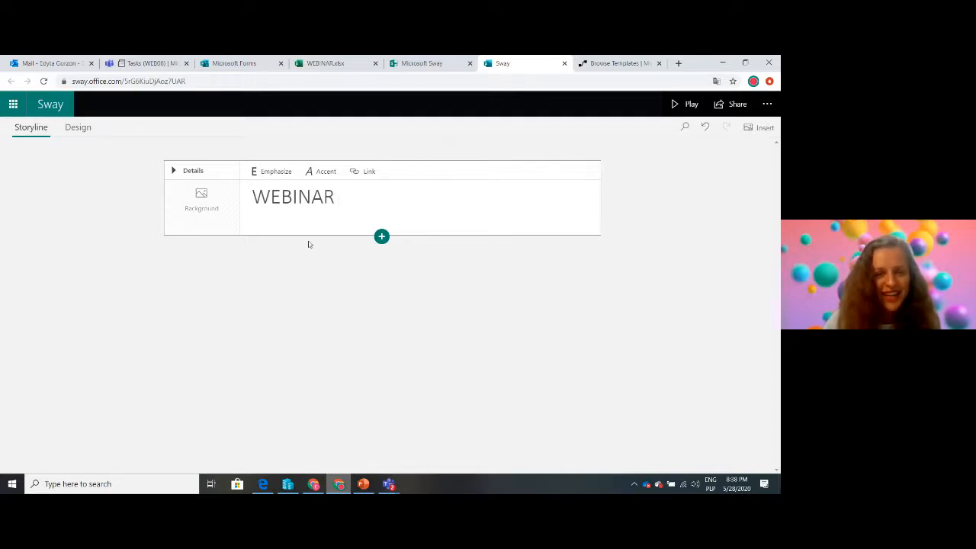
Add the suggested "Webinar" image with the black computer mouse as the title card's background
left_click(203, 213)
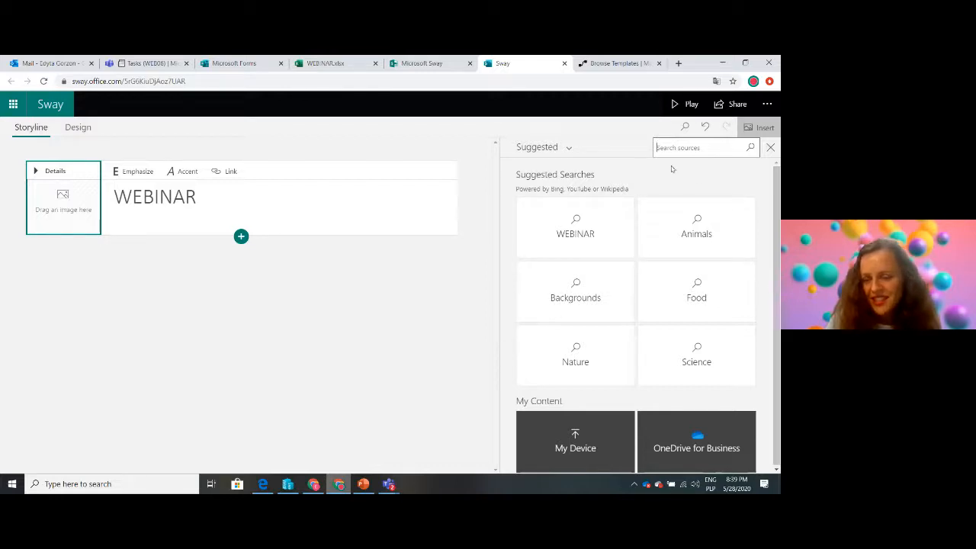
left_click(572, 225)
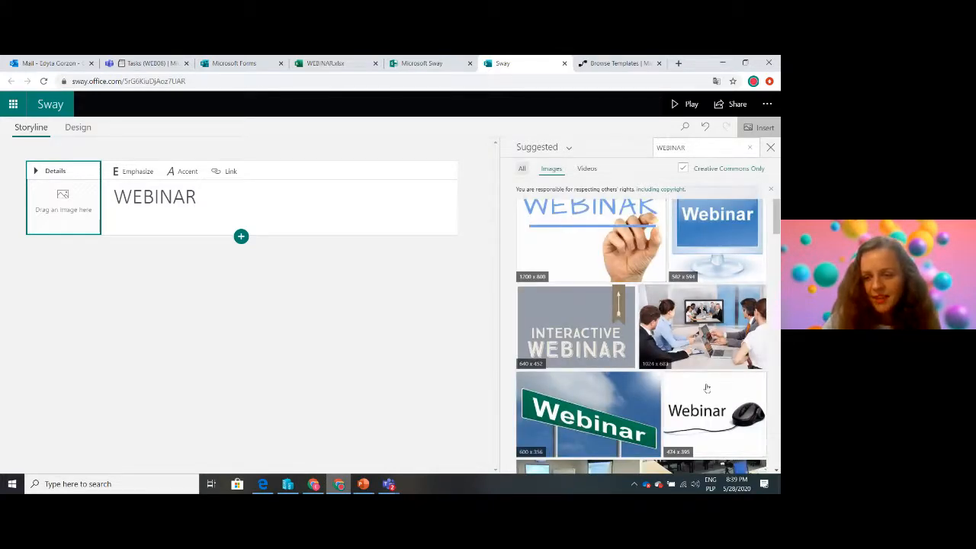
left_click(722, 401)
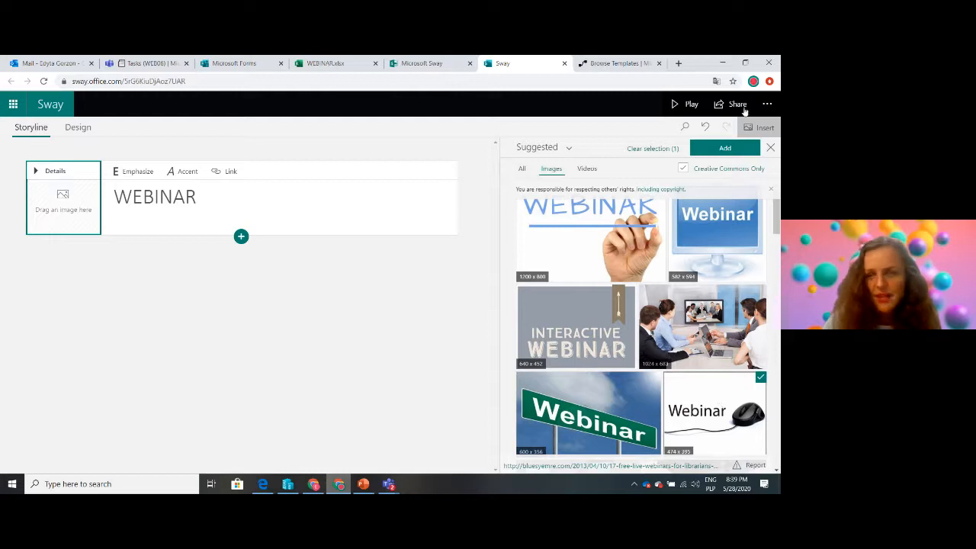
left_click(727, 148)
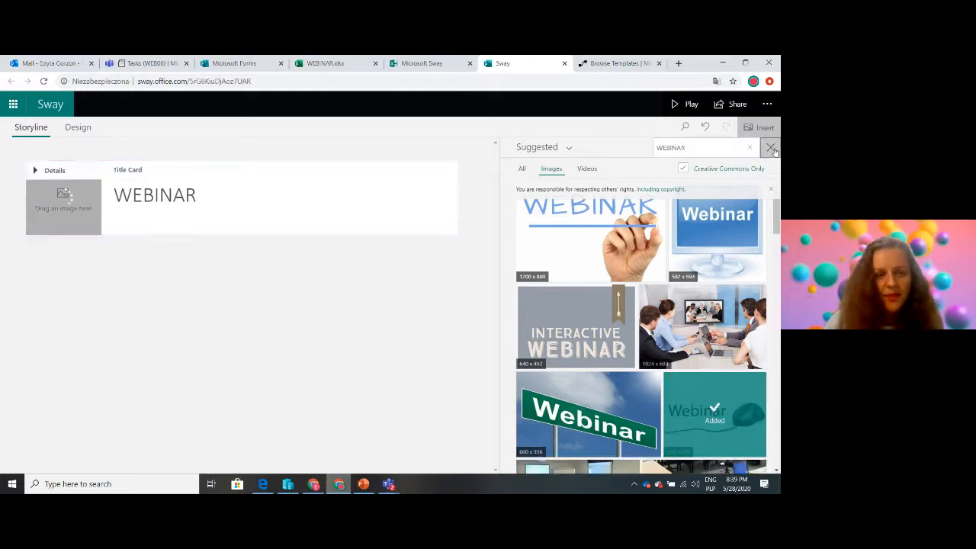
left_click(770, 148)
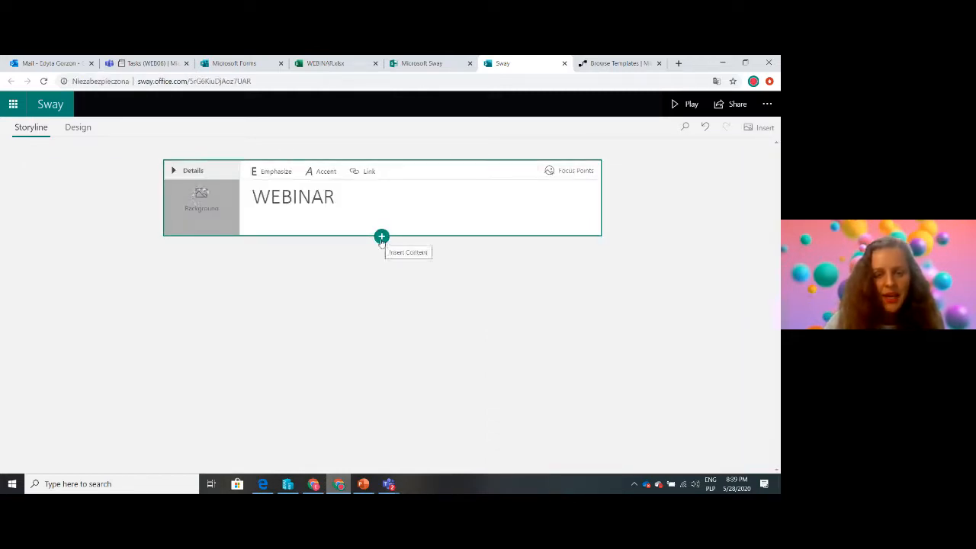
Insert a Heading 1 card below the title card and start editing its text
left_click(381, 238)
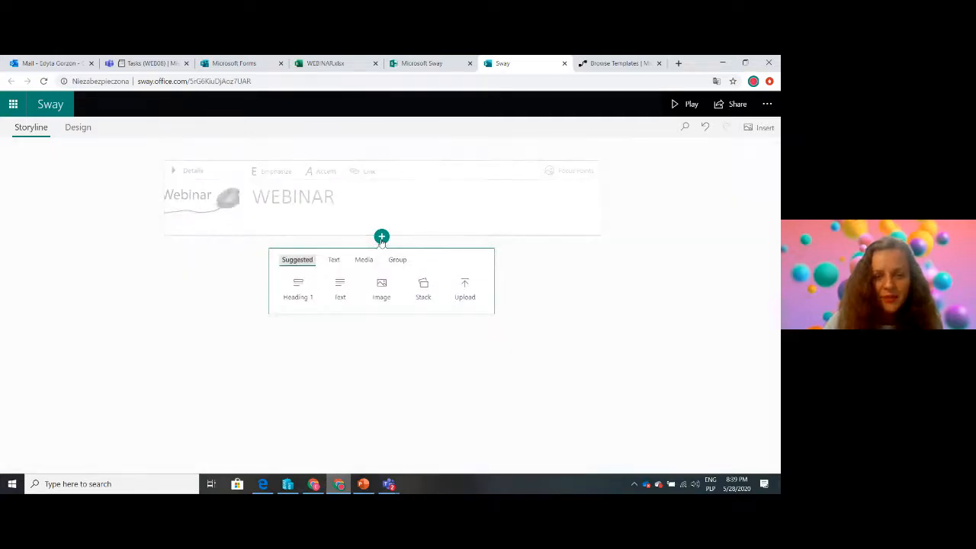
left_click(298, 292)
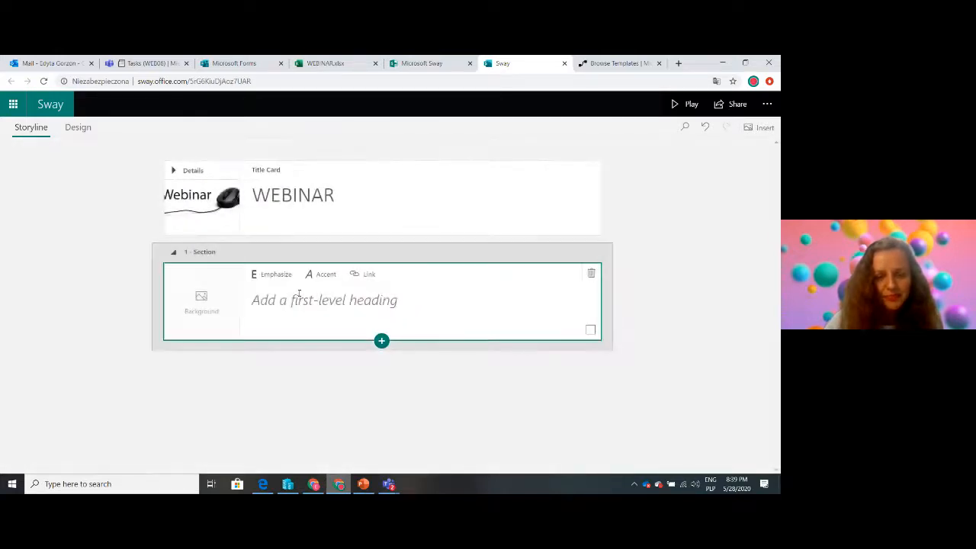
left_click(295, 301)
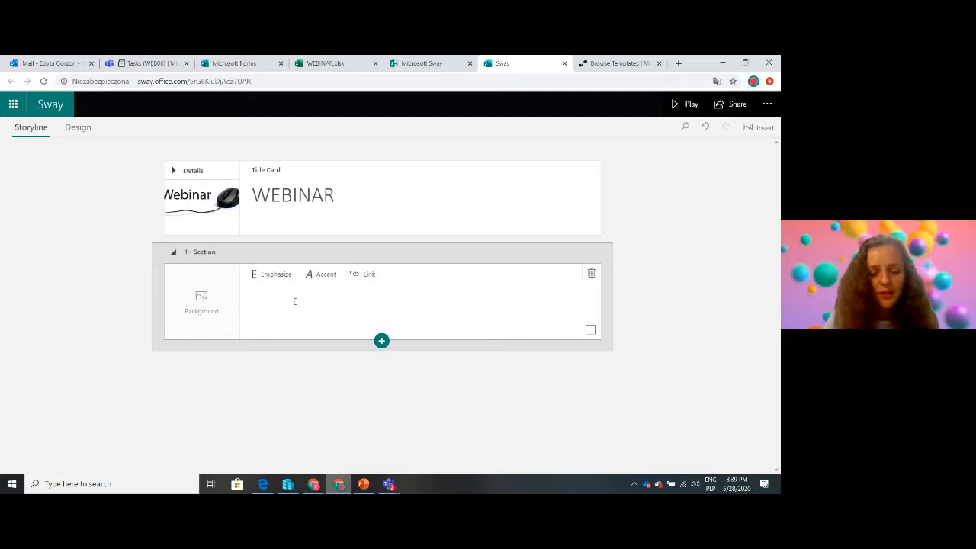
type("Webinar dedi")
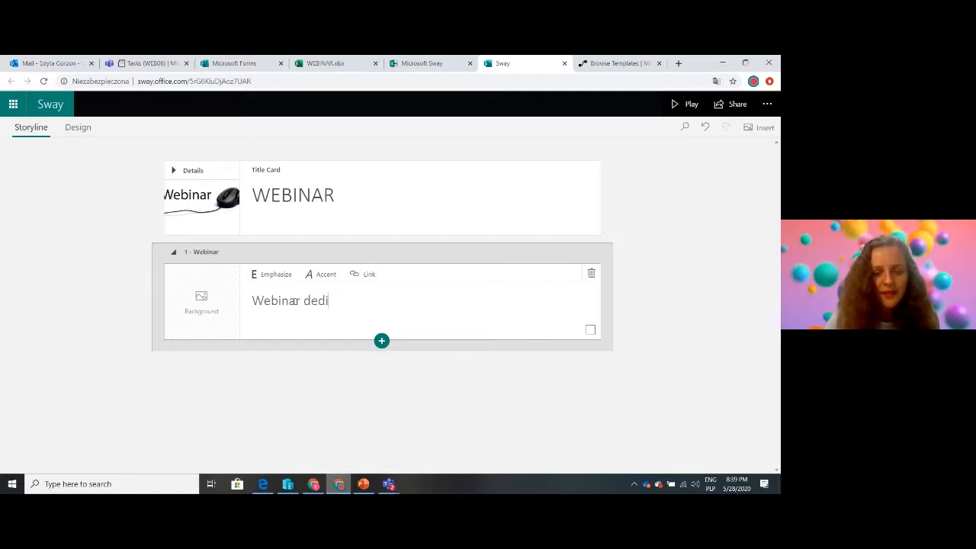
key("BackSpace")
key("BackSpace")
key("BackSpace")
key("BackSpace")
key("BackSpace")
key("BackSpace")
key("BackSpace")
key("BackSpace")
key("BackSpace")
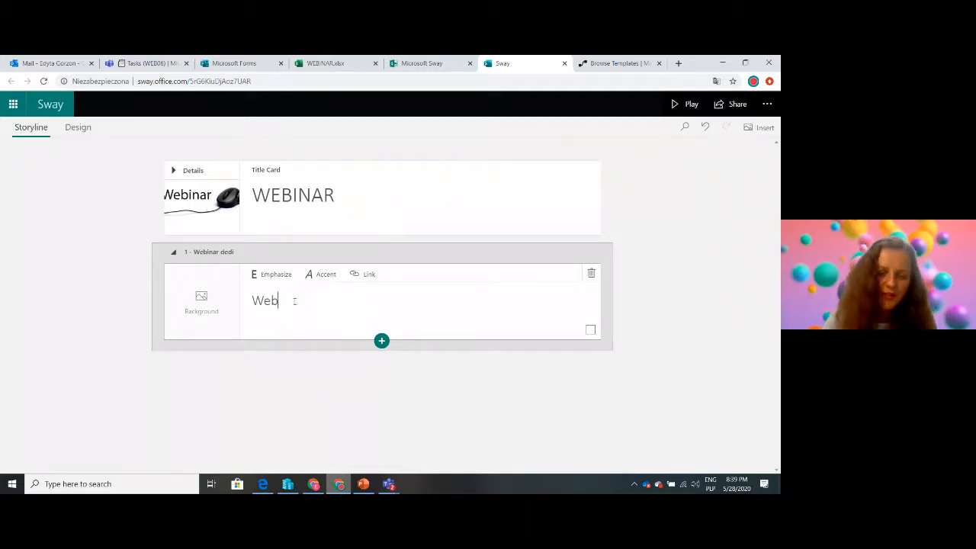
key("BackSpace")
key("BackSpace")
key("BackSpace")
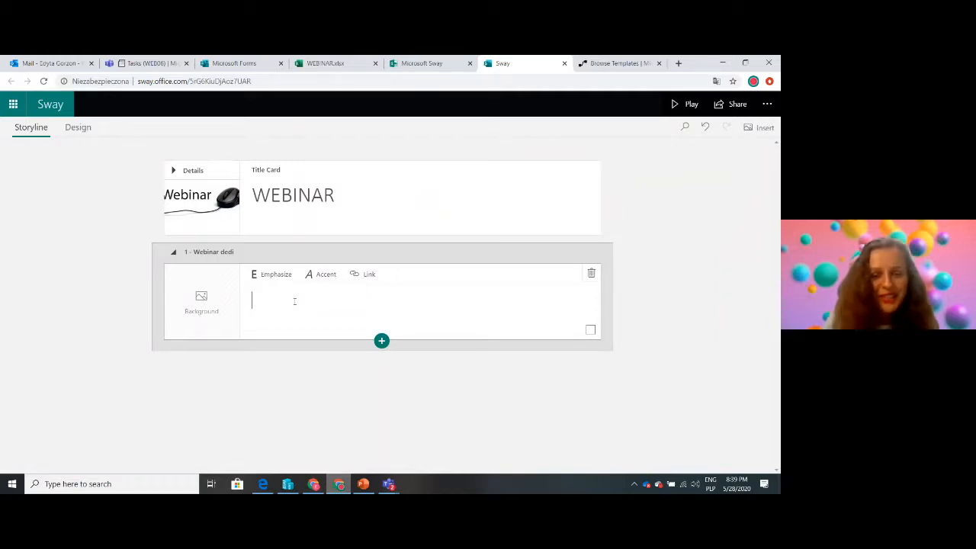
Enter "16th June 2020, at 10:00 AM CET" as the text of the first-level heading
type("16t")
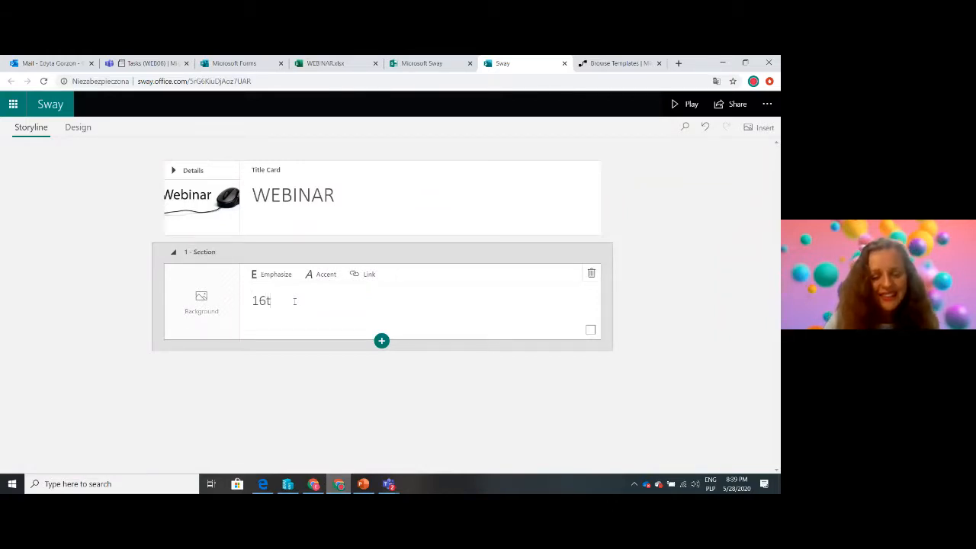
type("h June ")
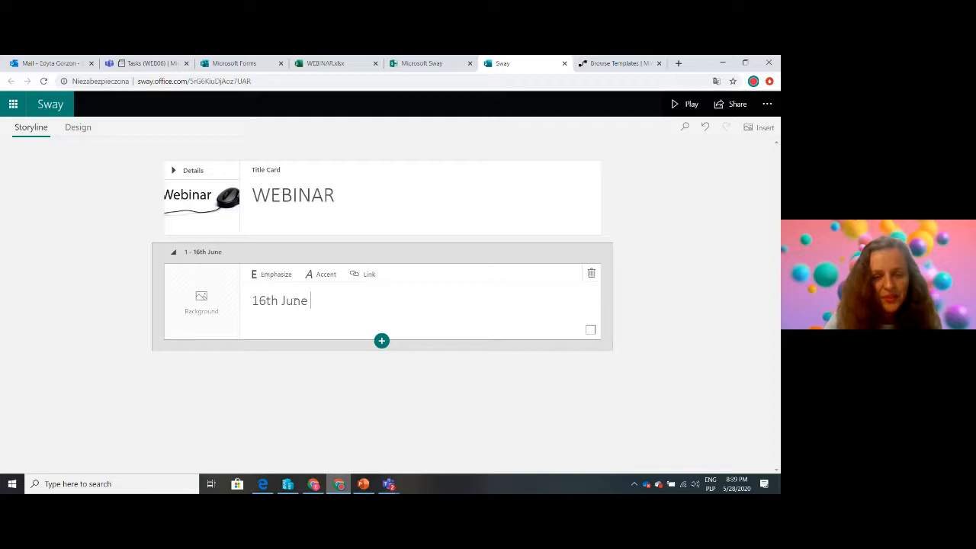
type("2020, at ")
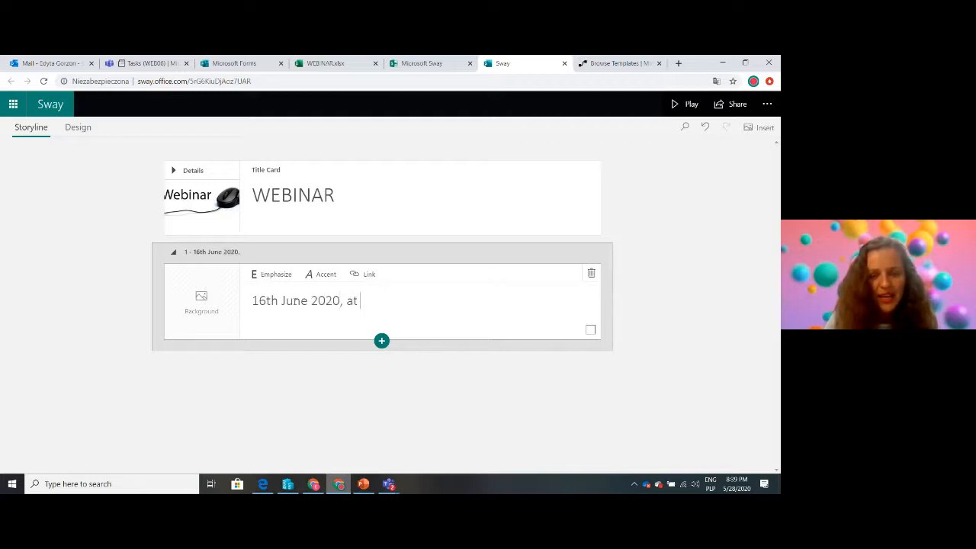
type("10:00 AM (")
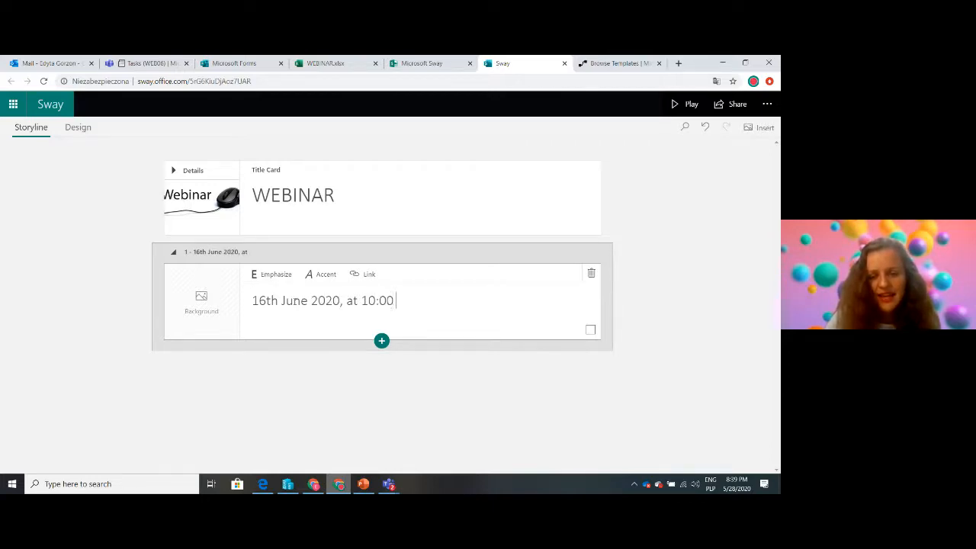
key("BackSpace")
type("CET")
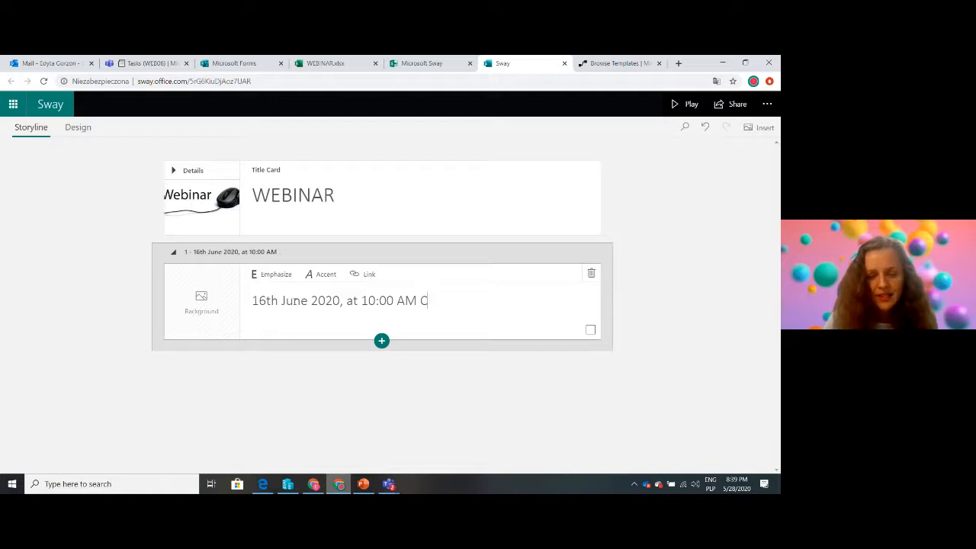
Insert a text card below the date heading reading "If you wish to know more about remote working solutions join us!"
left_click(381, 341)
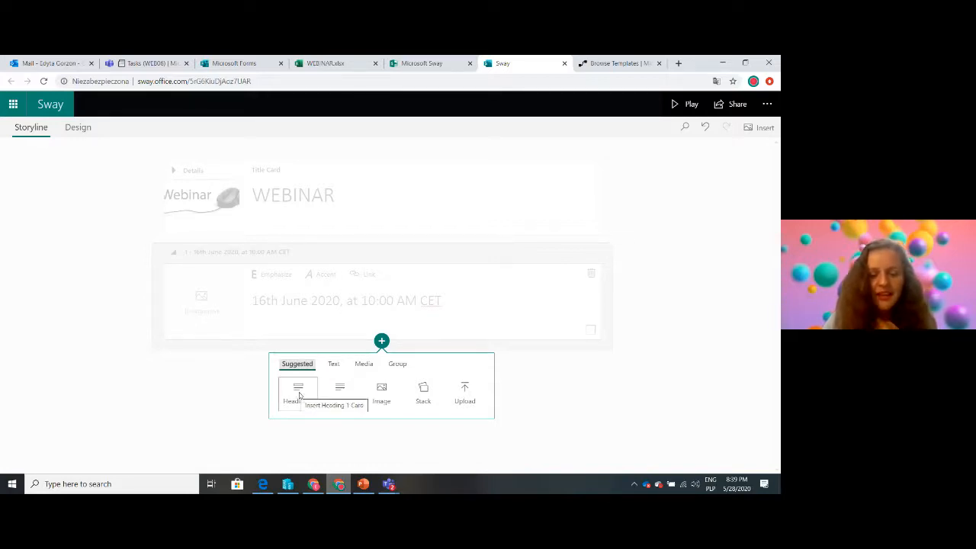
left_click(340, 394)
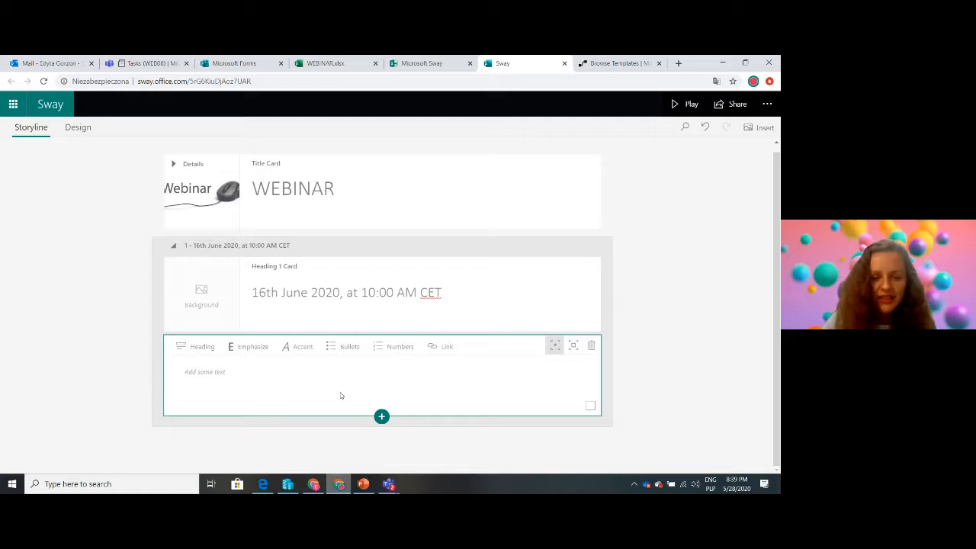
left_click(224, 372)
type("If you")
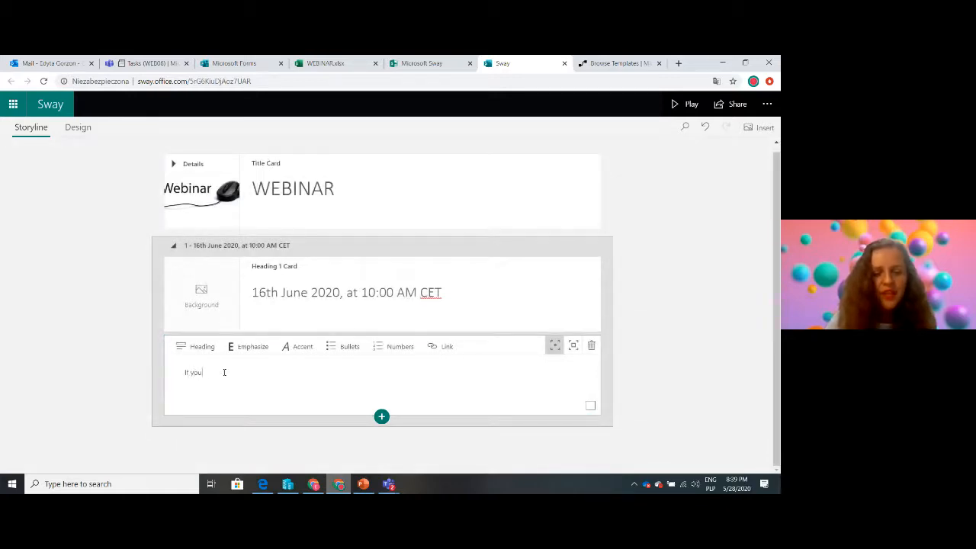
type(" wish to kn")
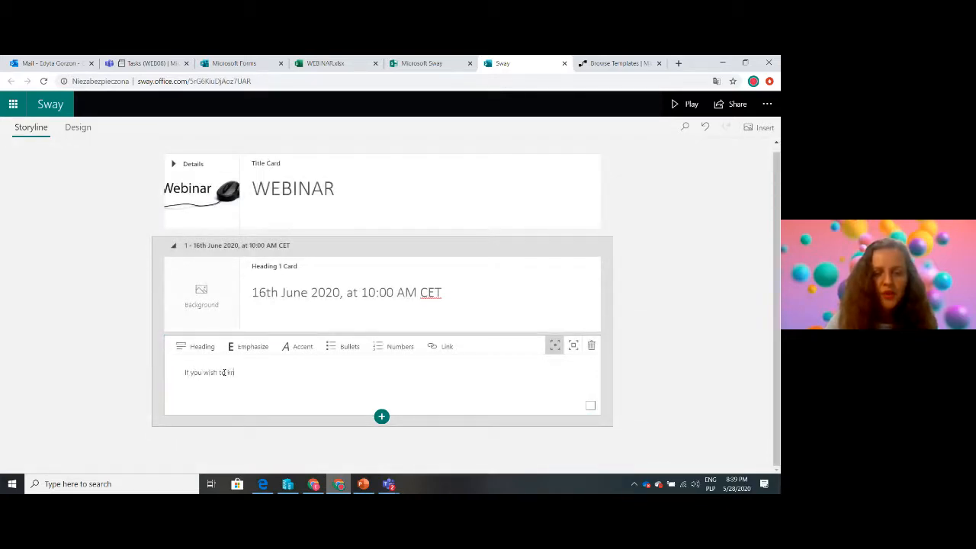
type("ow more about")
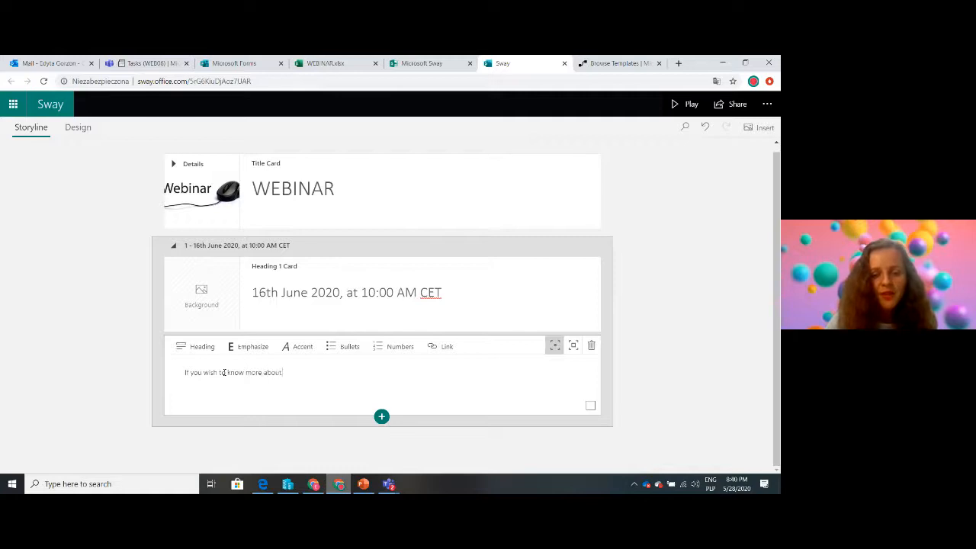
type(" remote workin")
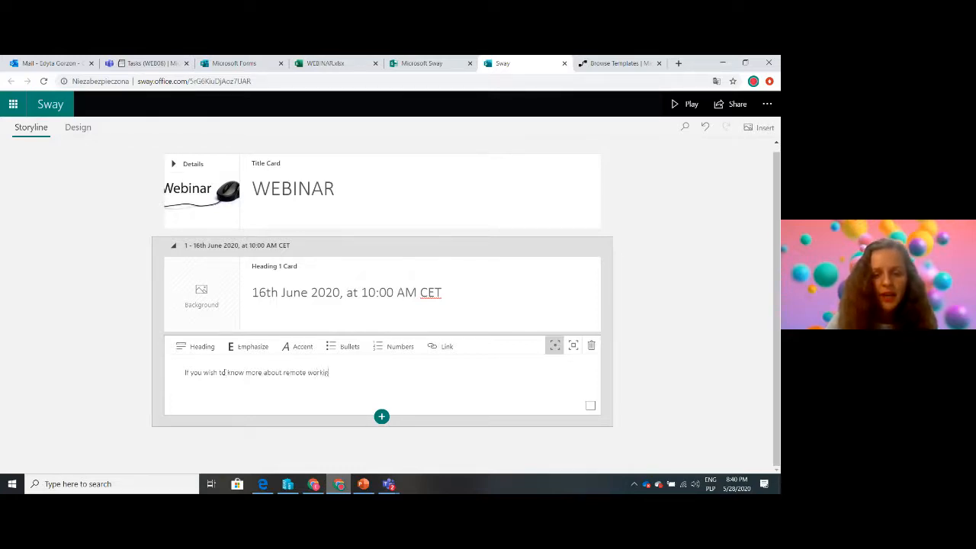
type("g solutions")
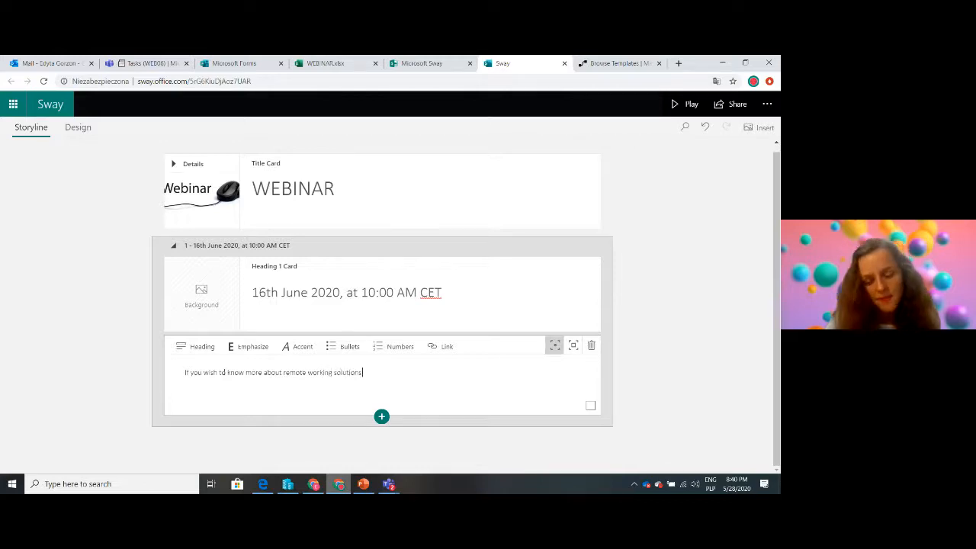
type(" jo")
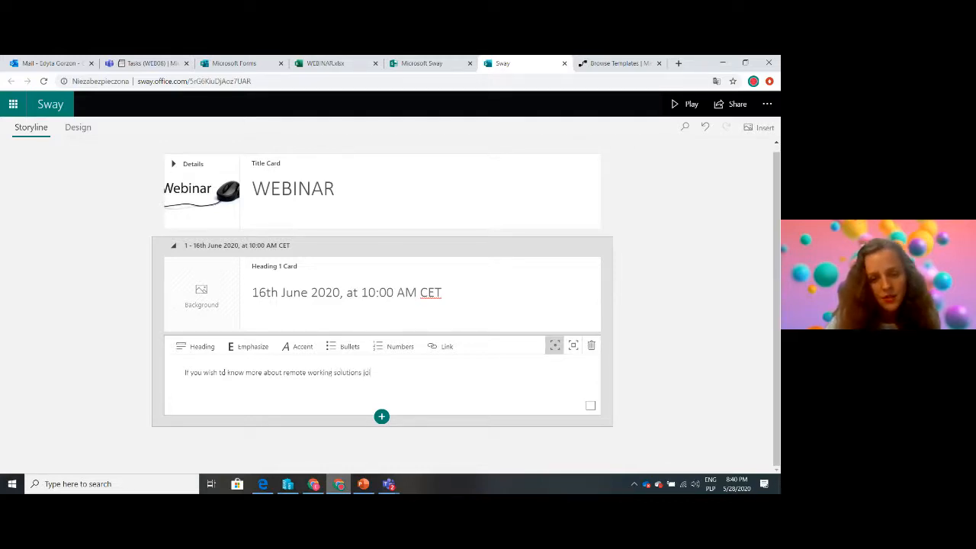
type("in us!")
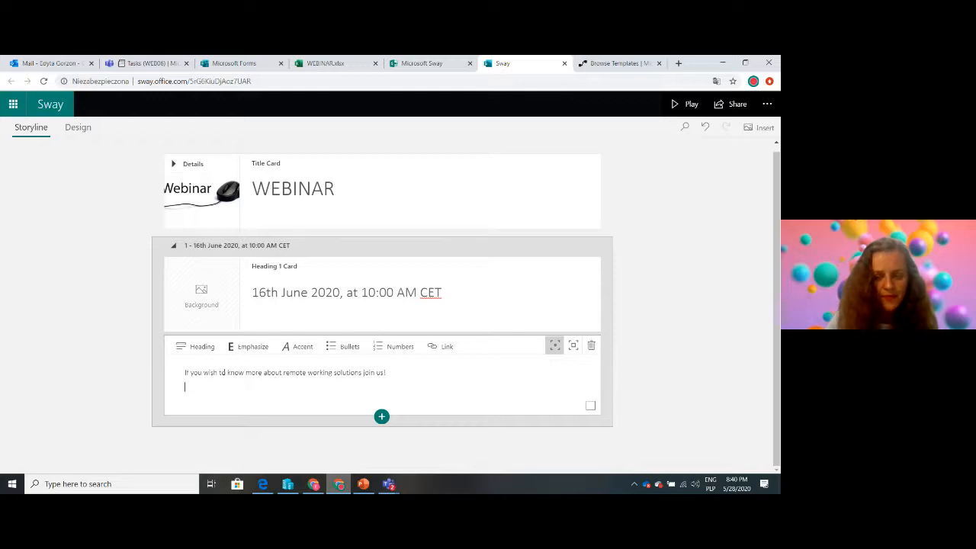
Below the invitation sentence, add "AGENDA" with a numbered list: "Kick-off", "Demo", "Questions and Answers"
key("Return")
type("AGEND")
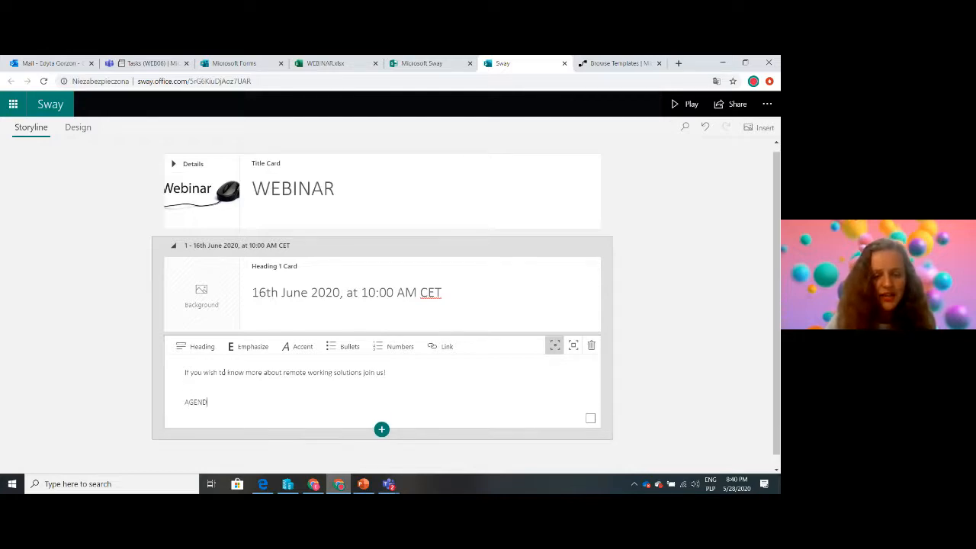
type("A")
key("Return")
type("1. Kik")
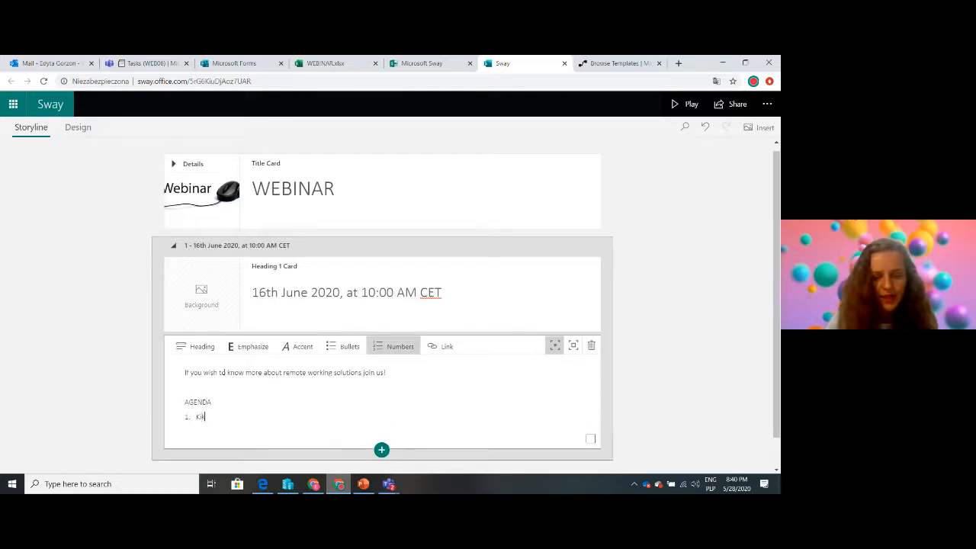
key("BackSpace")
type("ck-off")
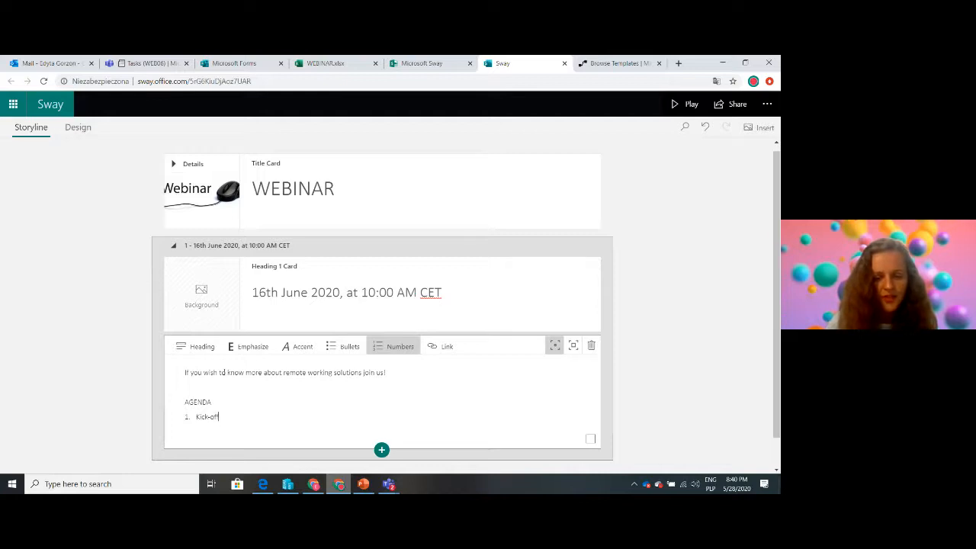
key("Return")
type("Demo")
key("Return")
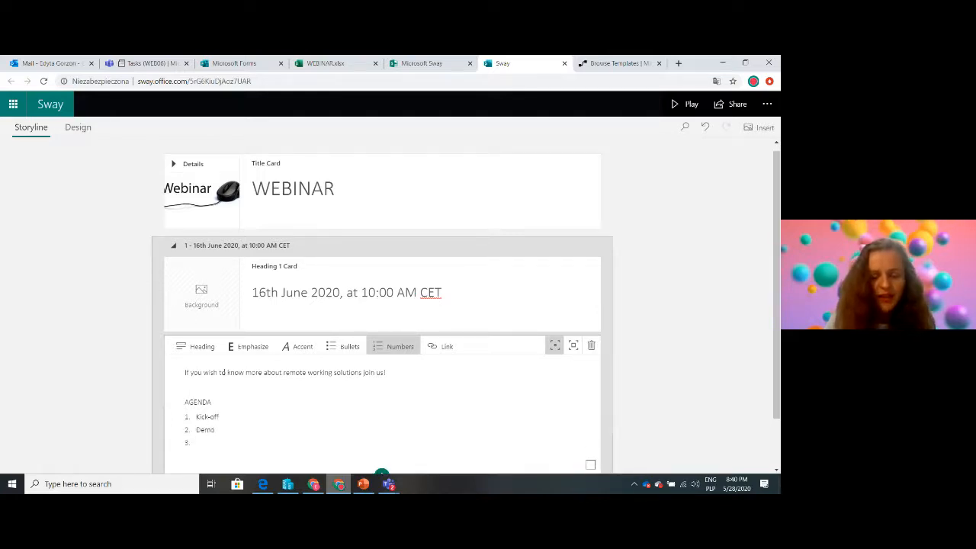
type("Questions")
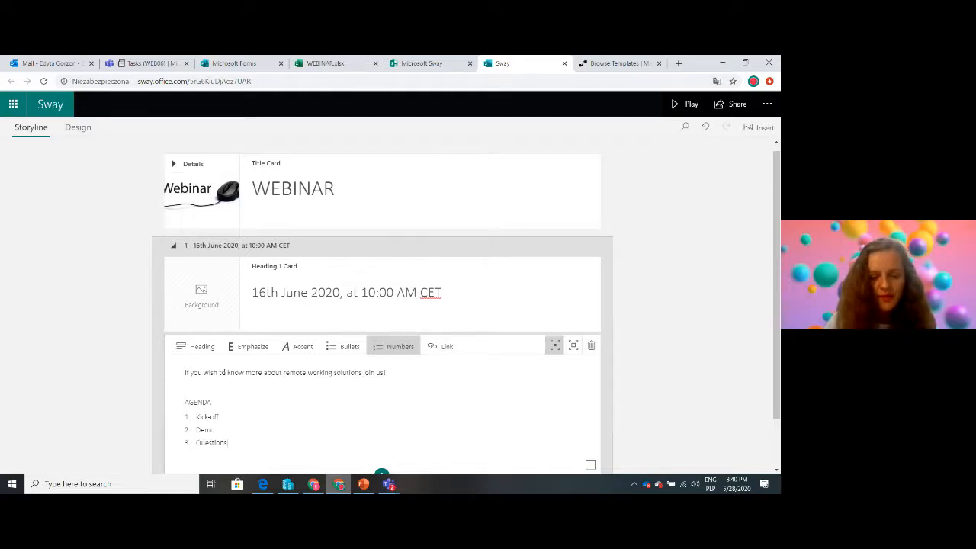
type(" and Answers")
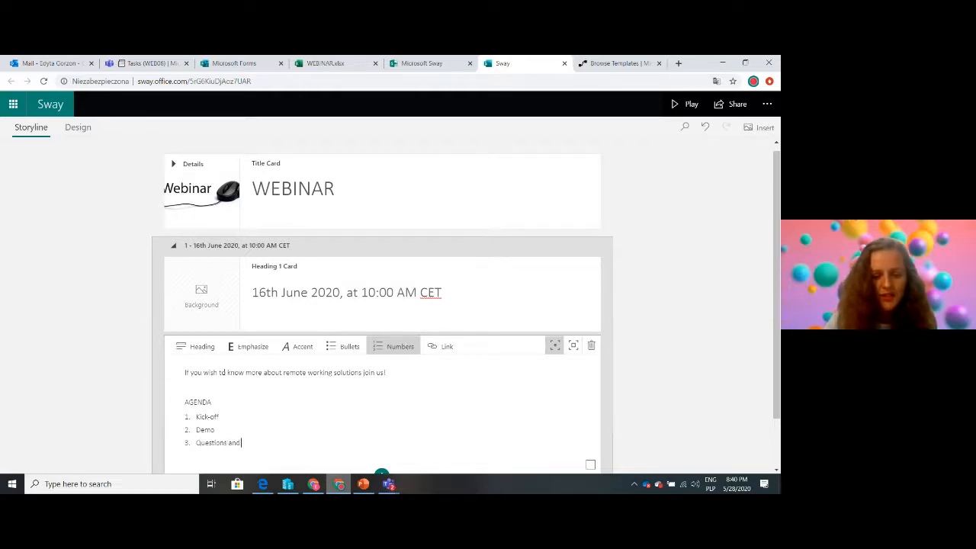
End the numbered list and add the line "Registration for free, below" under the agenda
key("Return")
key("Return")
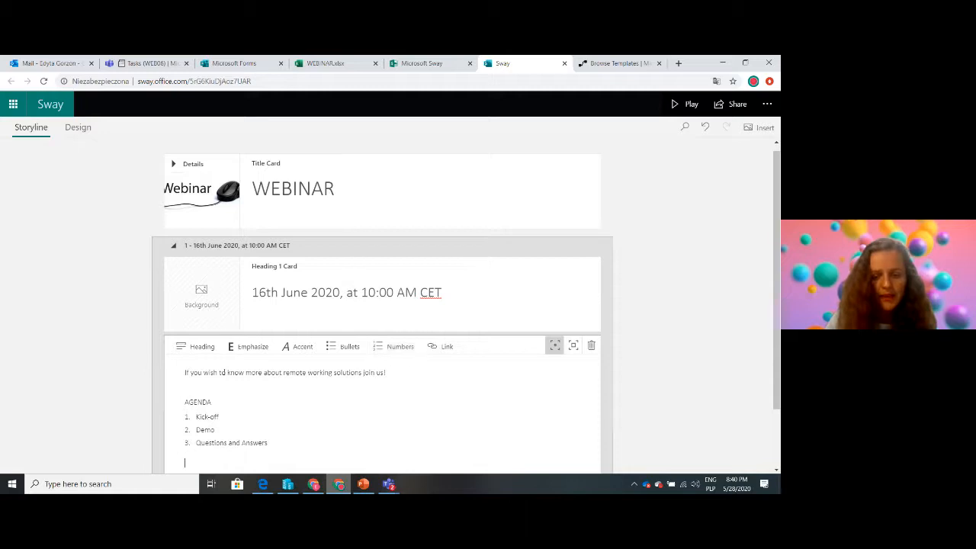
type("Registratio")
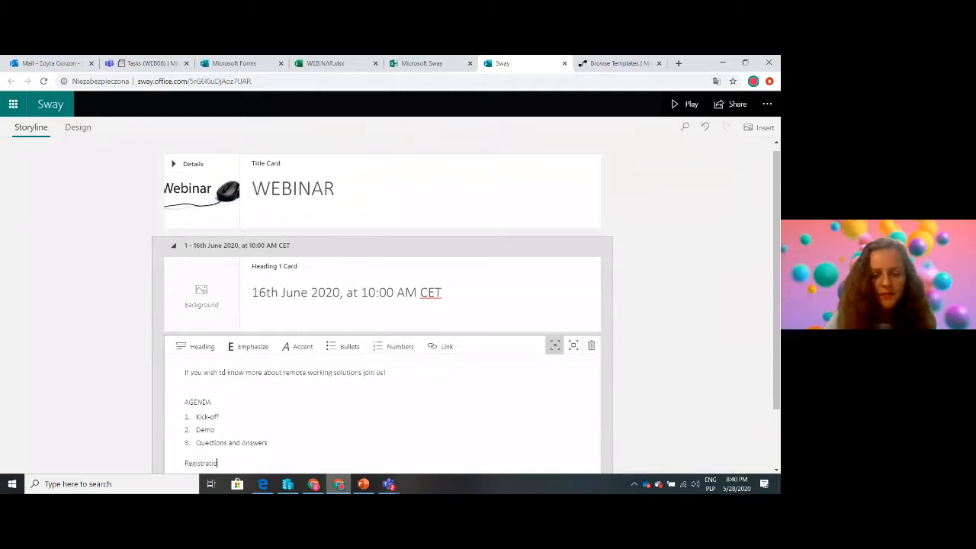
type("n for free, bwi")
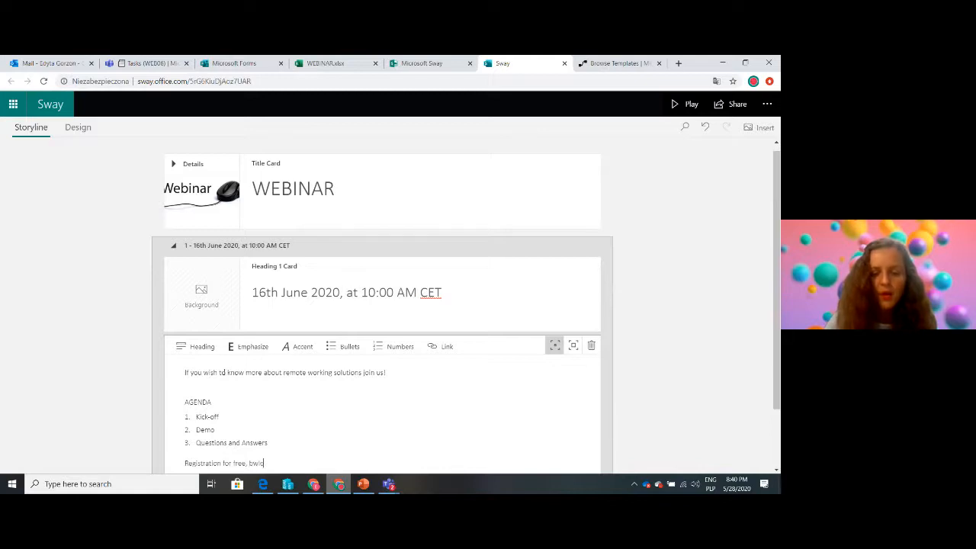
key("BackSpace")
type("below")
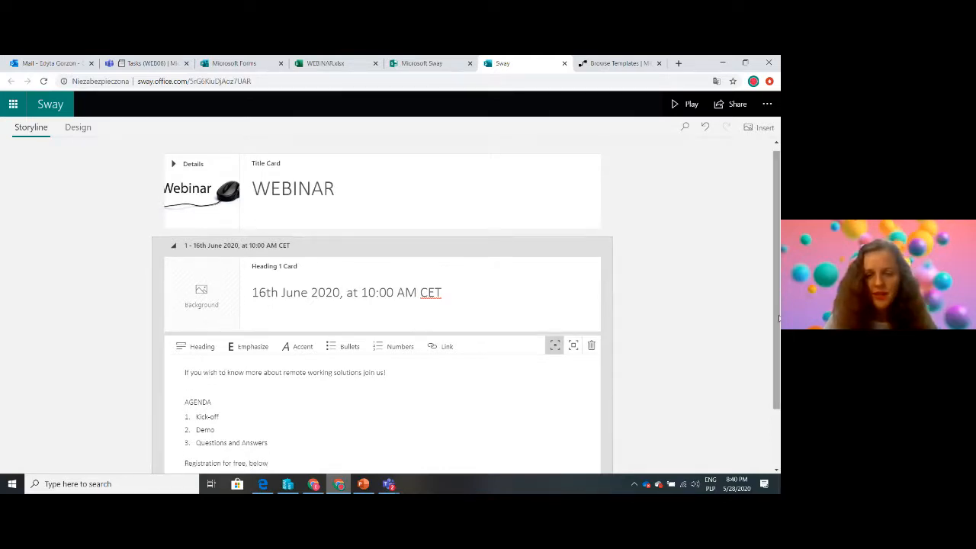
Insert an Embed card below the agenda's text card
scroll(679, 338, "down", 2)
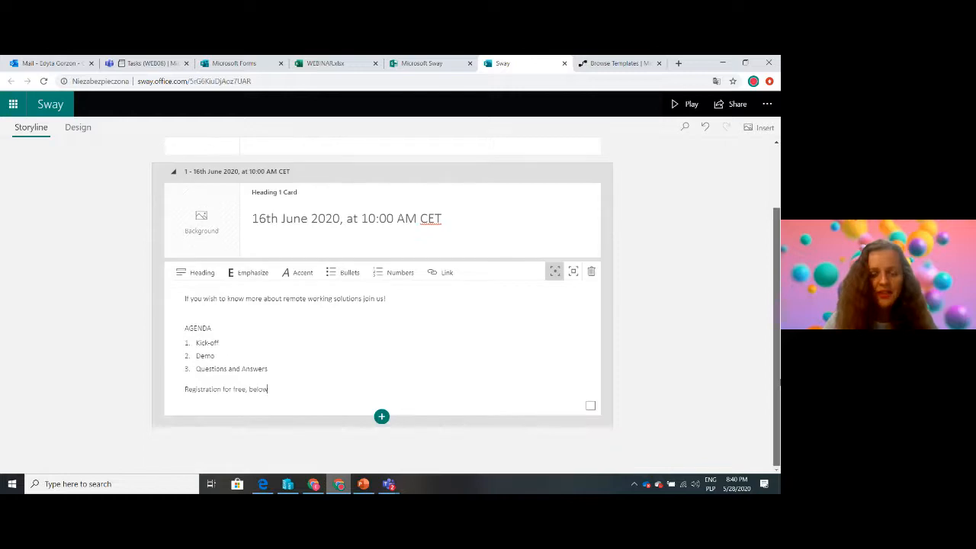
left_click(381, 417)
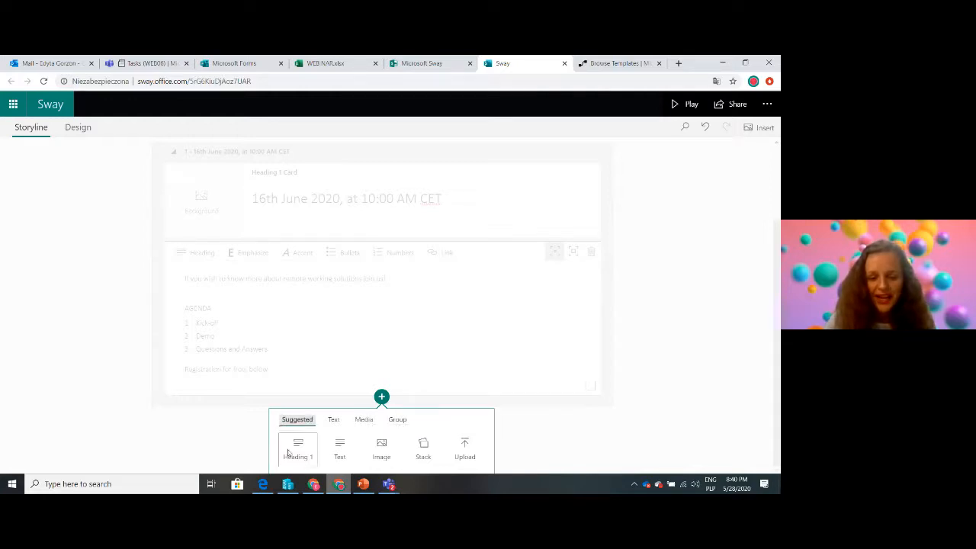
left_click(361, 422)
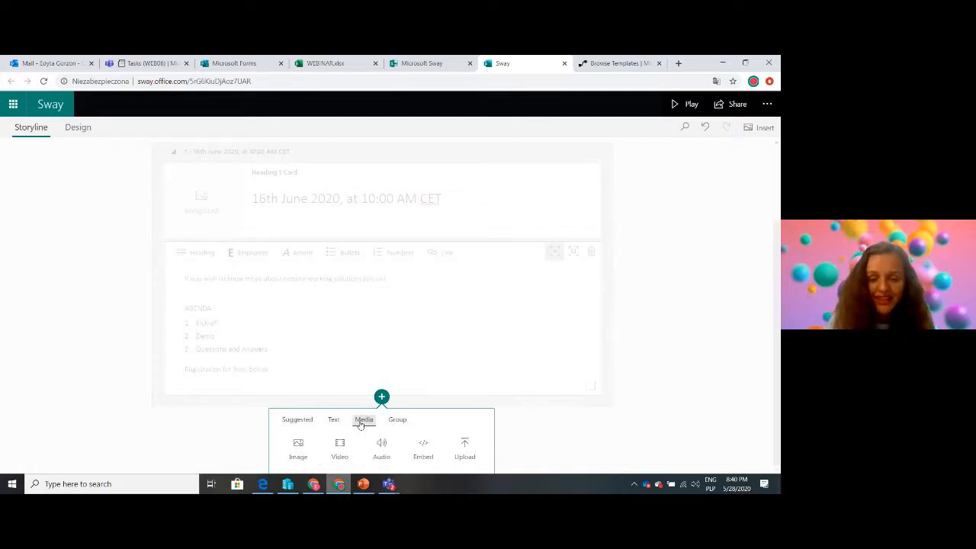
left_click(418, 456)
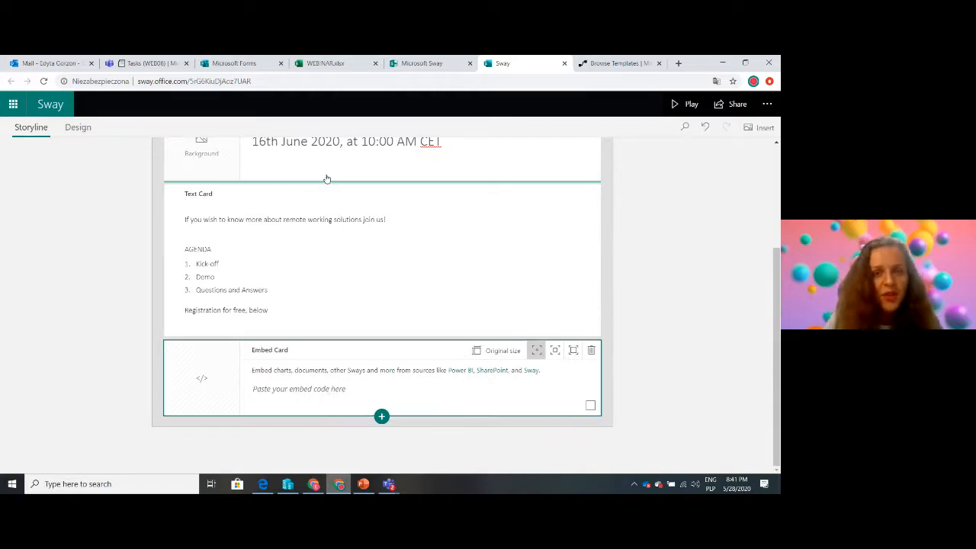
Switch to Microsoft Forms and copy the embed code of the WEBINAR registration form
left_click(238, 64)
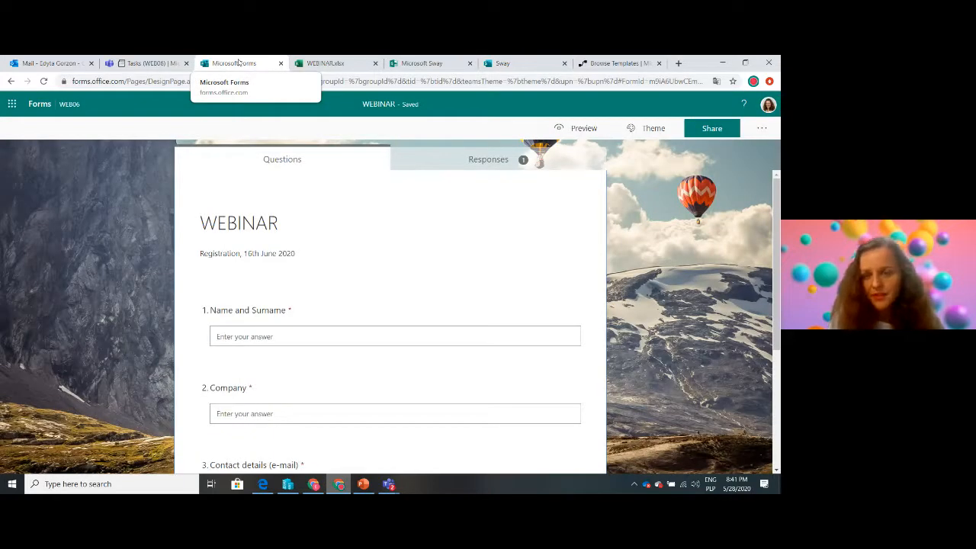
left_click(712, 128)
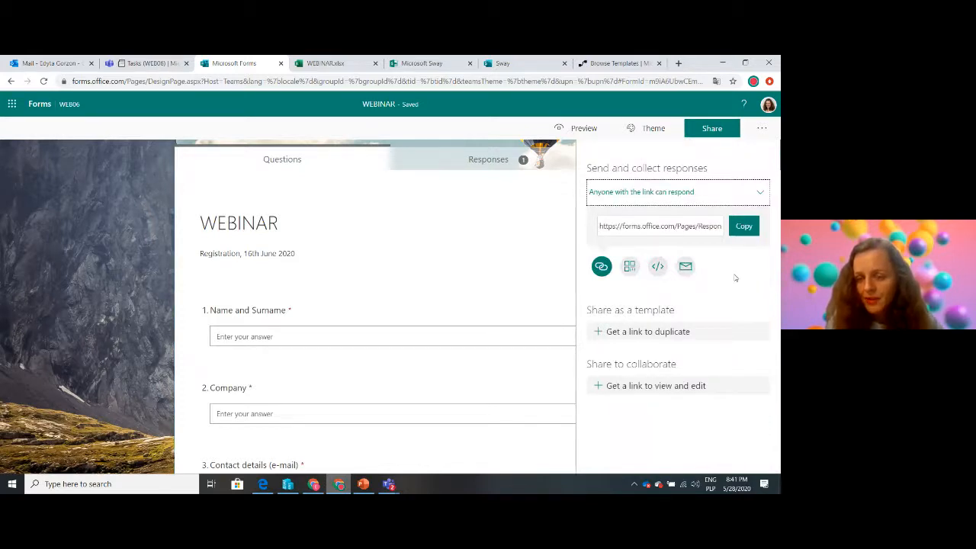
left_click(658, 267)
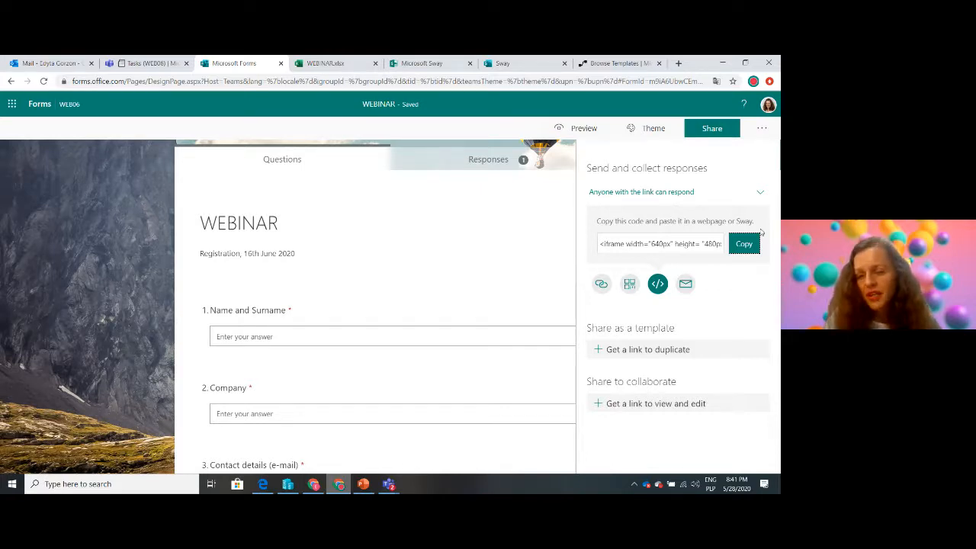
left_click(746, 244)
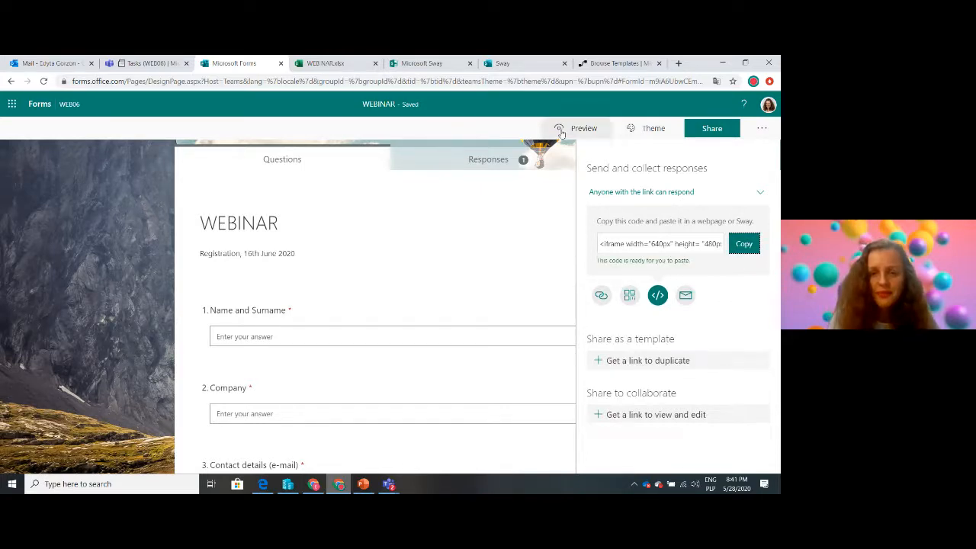
Return to the webinar Sway, paste the form's embed code into the Embed card and give the card the strongest emphasis level
left_click(418, 65)
left_click(505, 68)
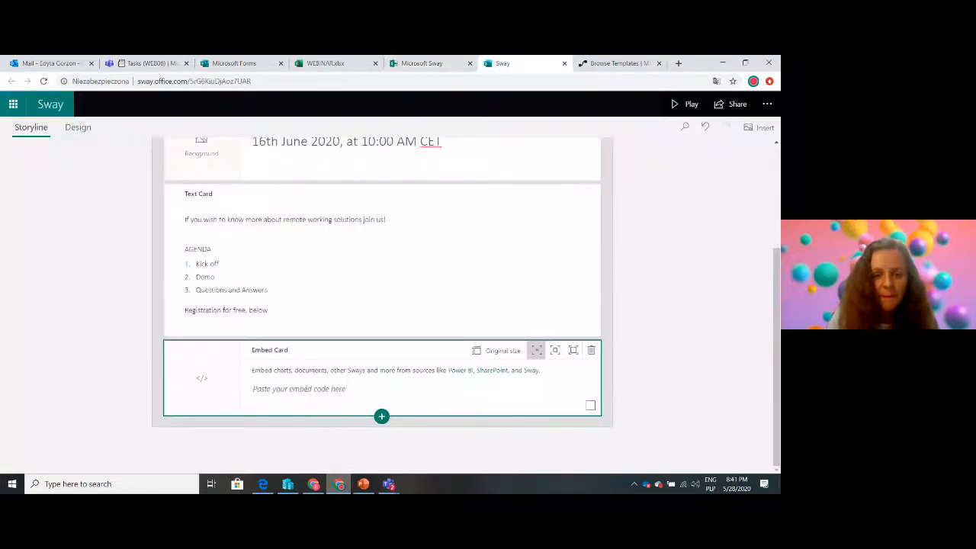
left_click(297, 392)
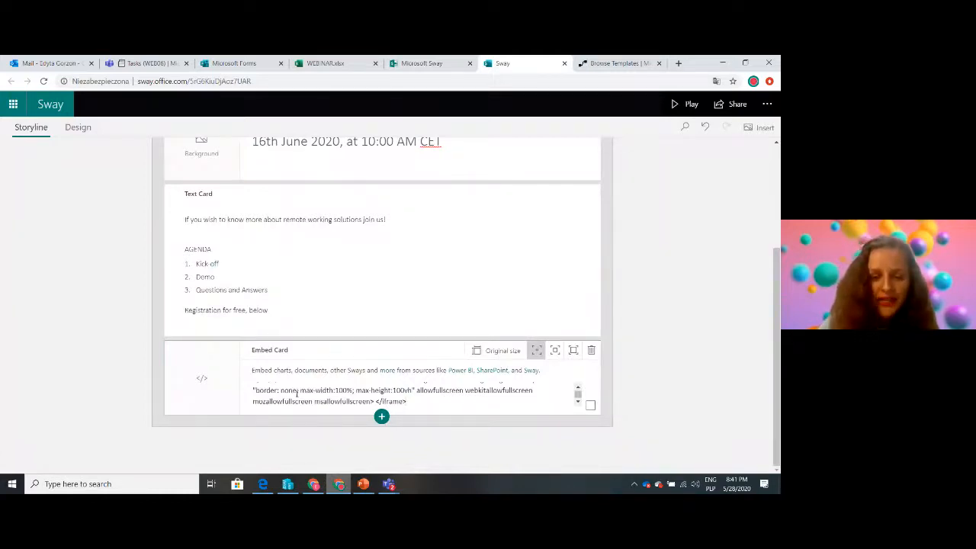
left_click(573, 354)
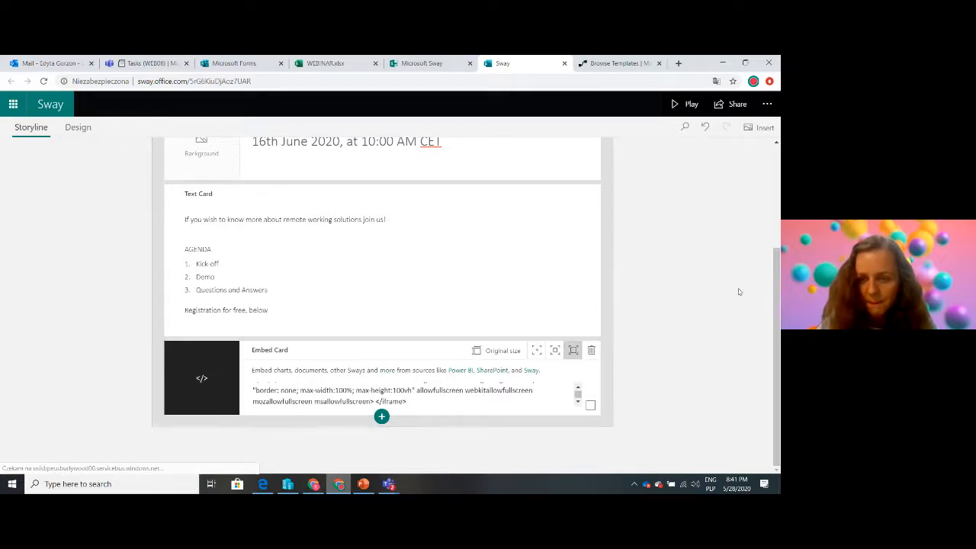
Insert a text card below the Embed card with the text "See you there!"
left_click(381, 417)
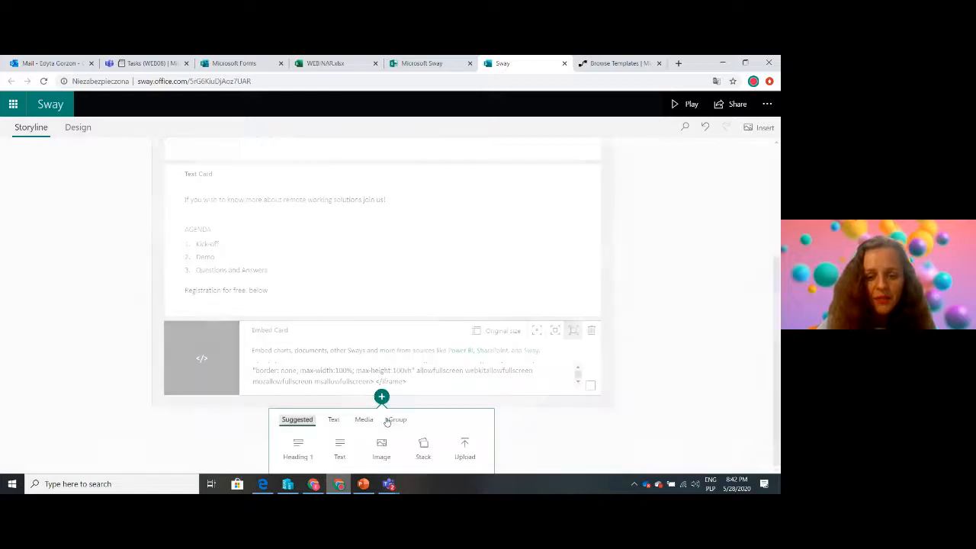
left_click(339, 449)
left_click(184, 372)
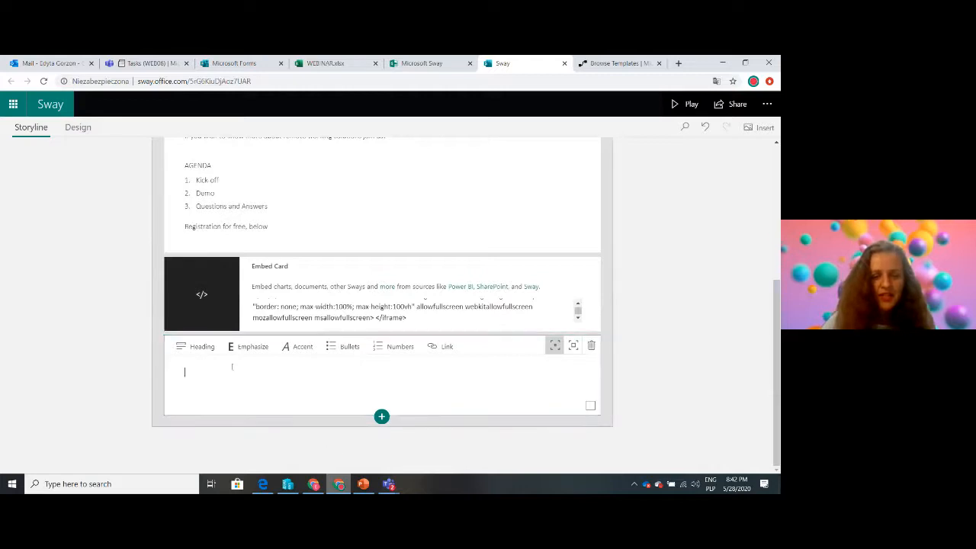
type("See yo")
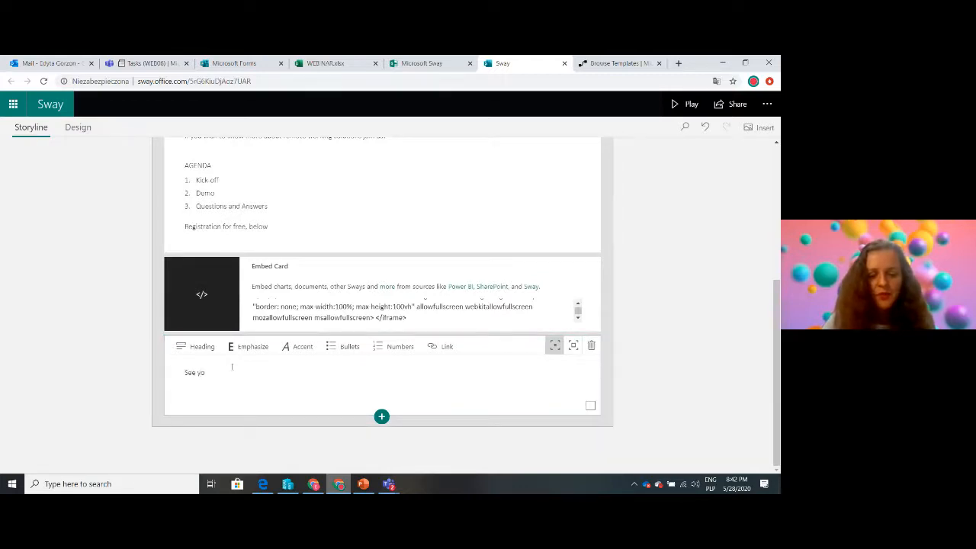
type("u there!")
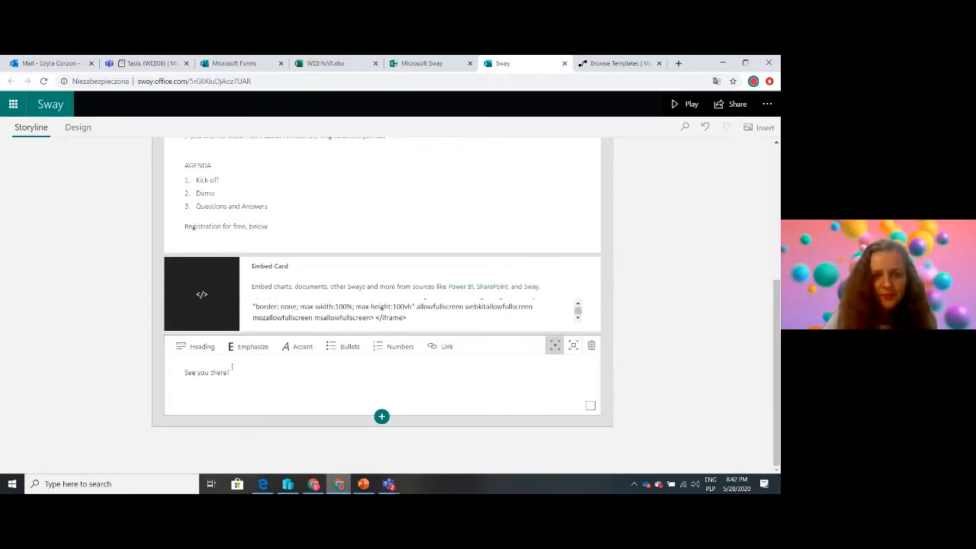
left_click(695, 324)
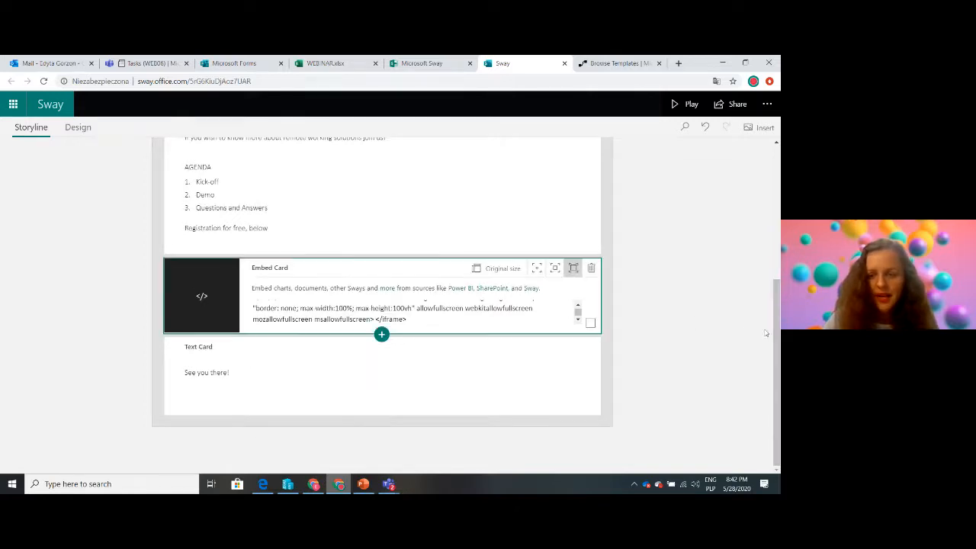
Preview the Sway's design, change its layout from Horizontal to Vertical, and check the embedded registration form
left_click_drag(776, 290, 777, 338)
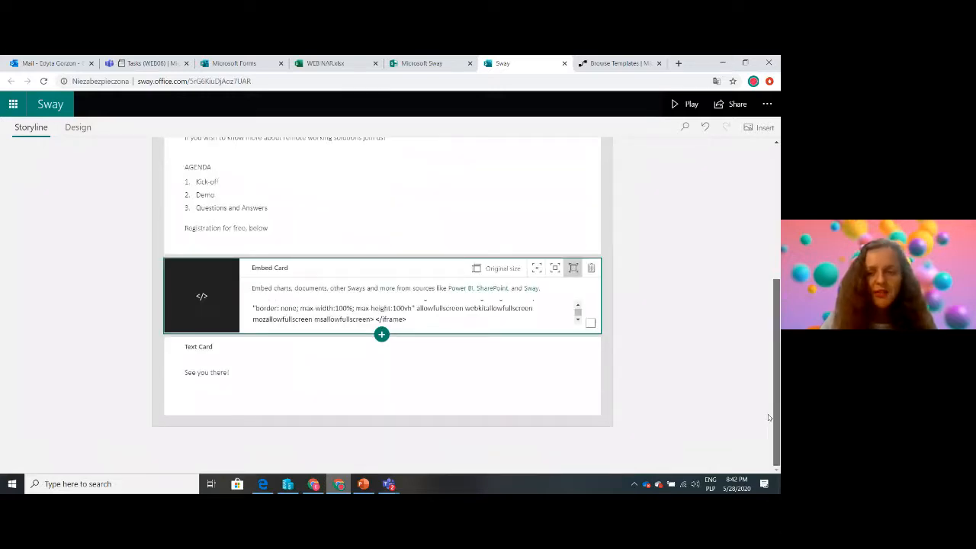
left_click_drag(777, 415, 773, 146)
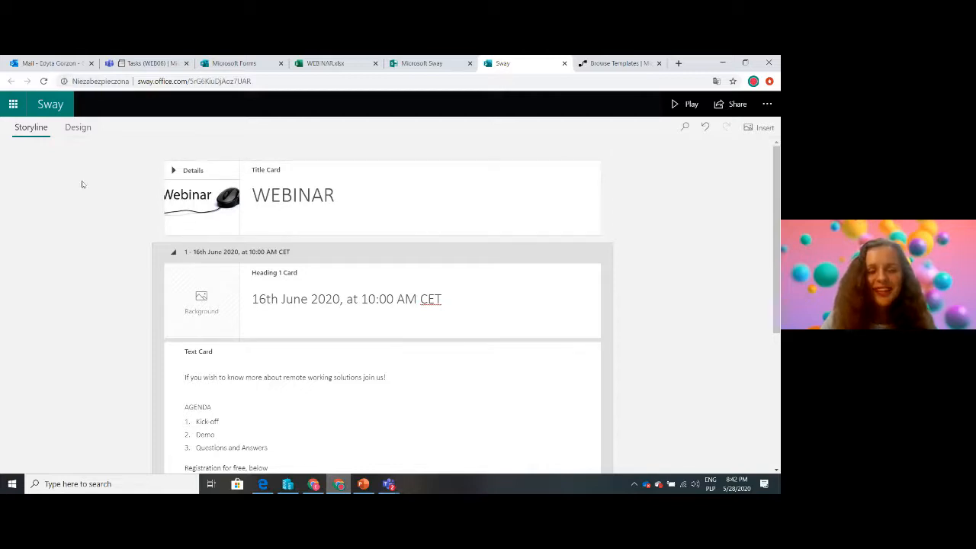
left_click(78, 128)
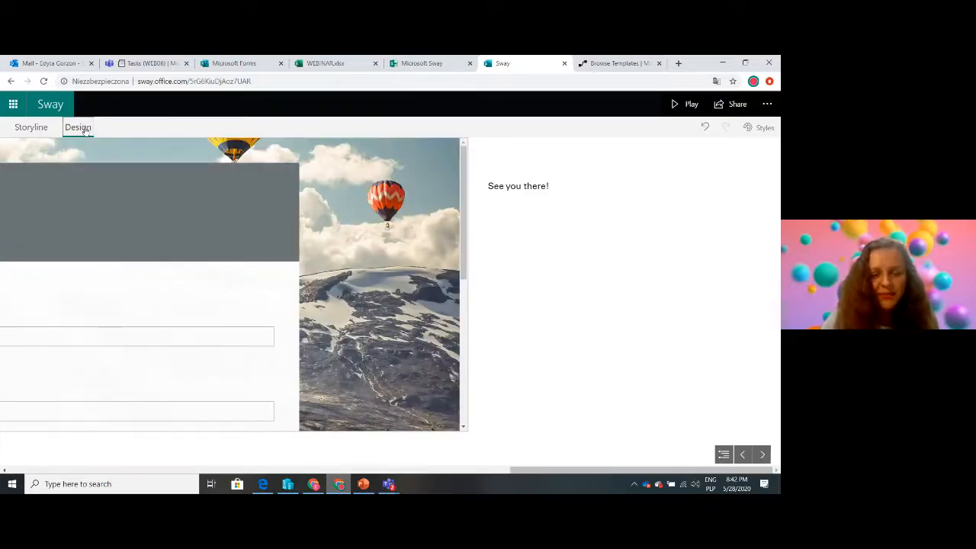
mouse_move(464, 239)
left_mouse_down()
mouse_move(477, 328)
mouse_move(482, 244)
left_mouse_up()
left_click_drag(539, 470, 615, 458)
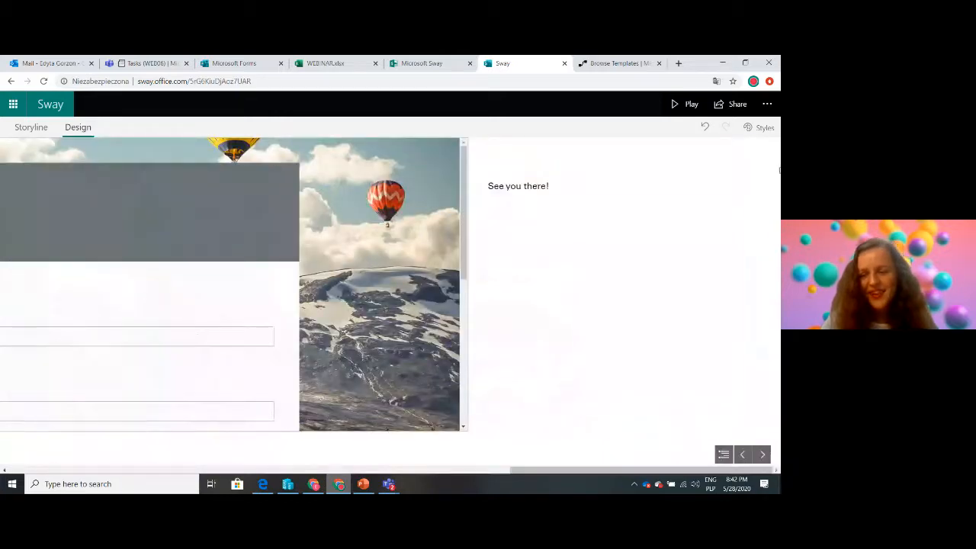
left_click(760, 130)
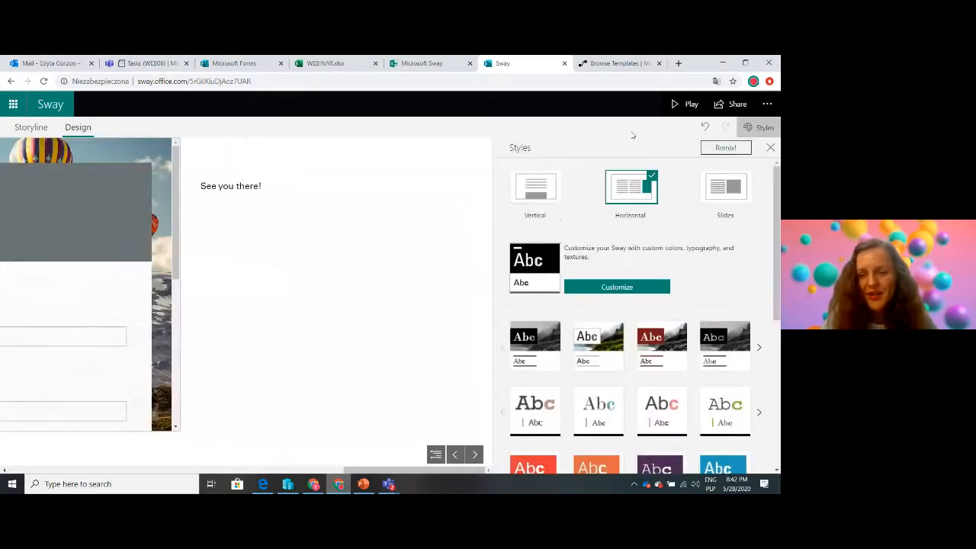
left_click(534, 190)
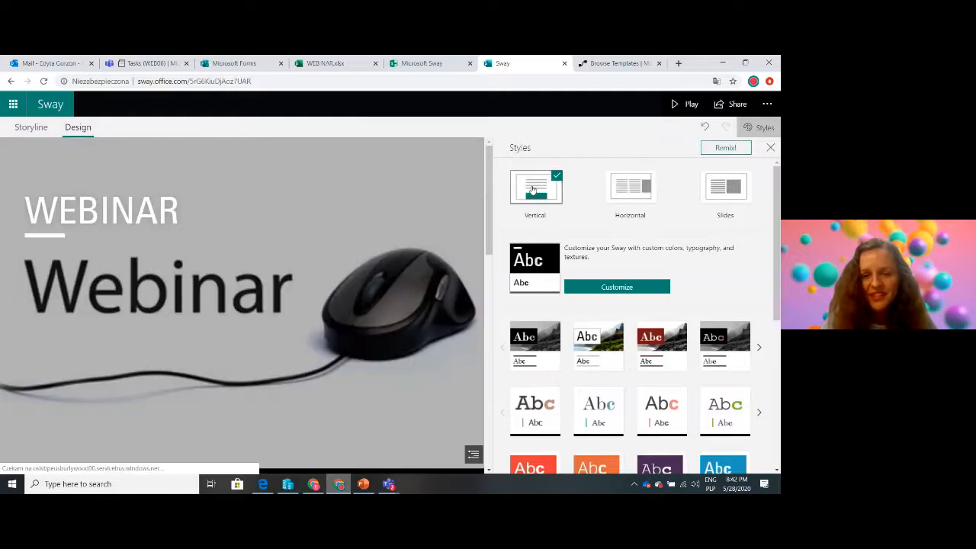
left_click_drag(489, 158, 478, 369)
left_click_drag(456, 292, 458, 407)
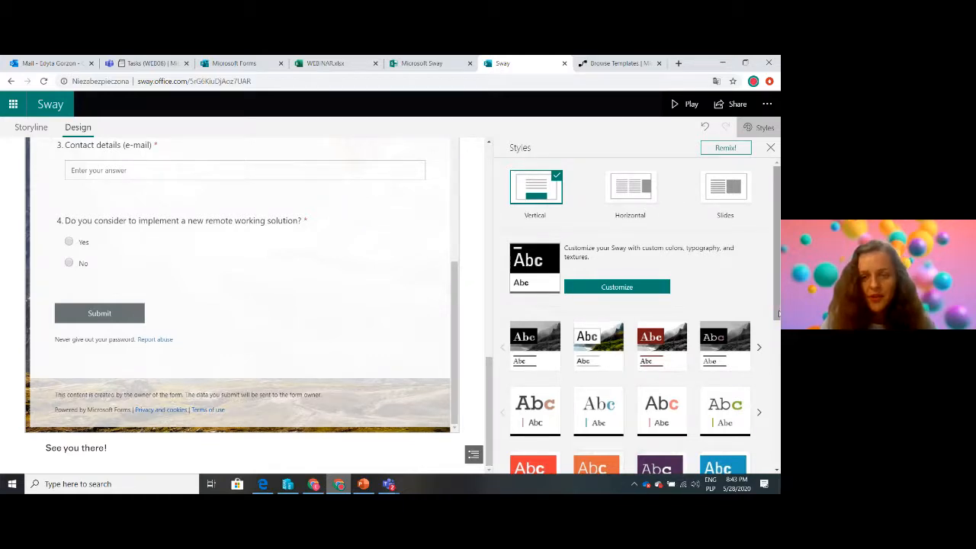
Apply the style with the orange title banner and light background to the webinar Sway
scroll(777, 313, "down", 3)
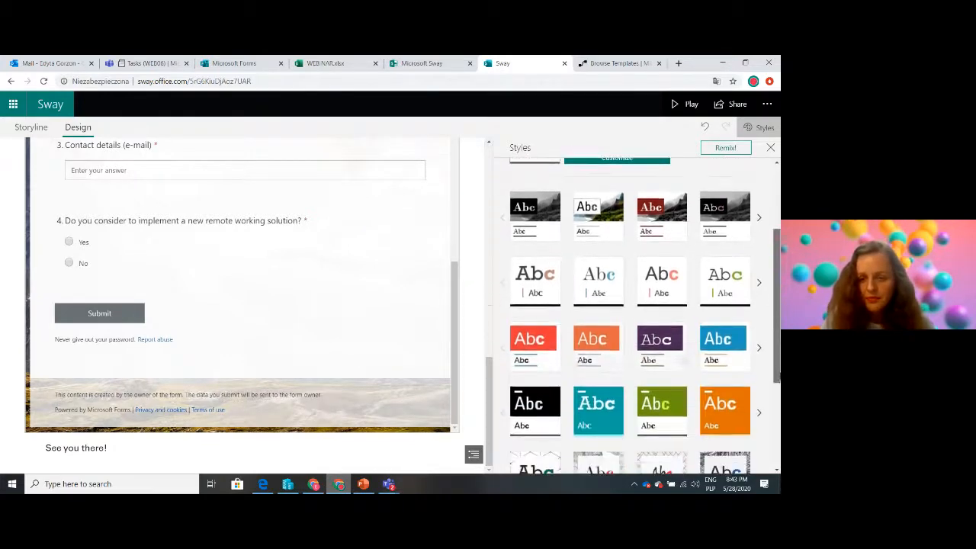
left_click(520, 301)
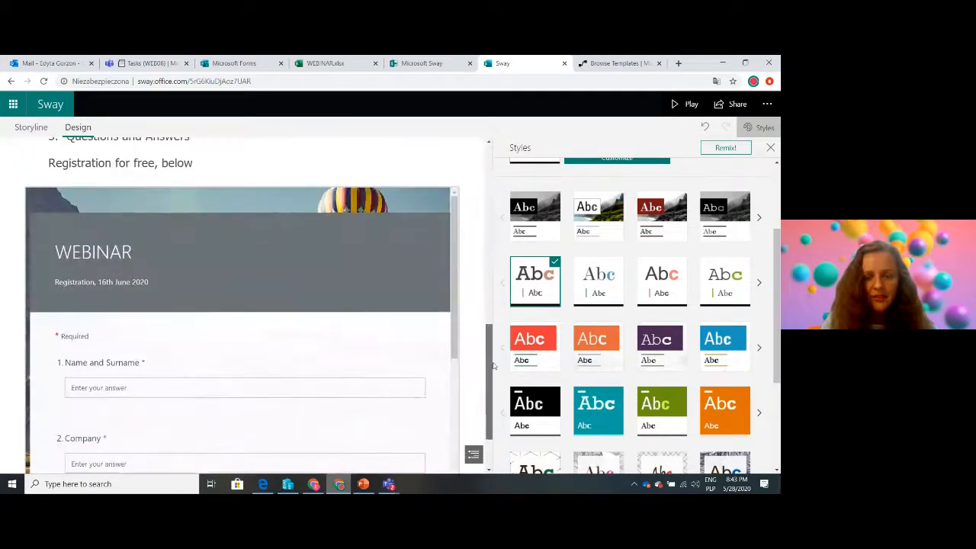
left_click(589, 352)
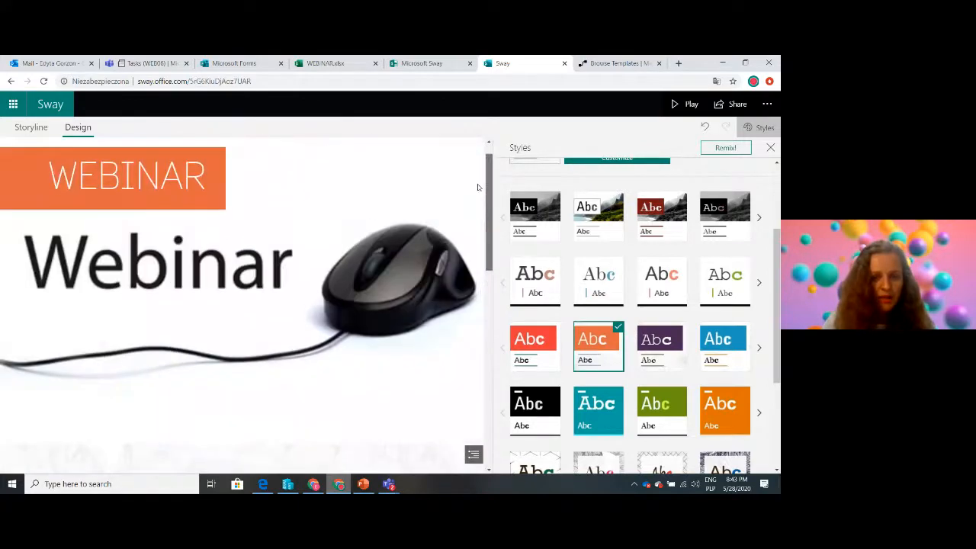
left_click_drag(485, 330, 494, 153)
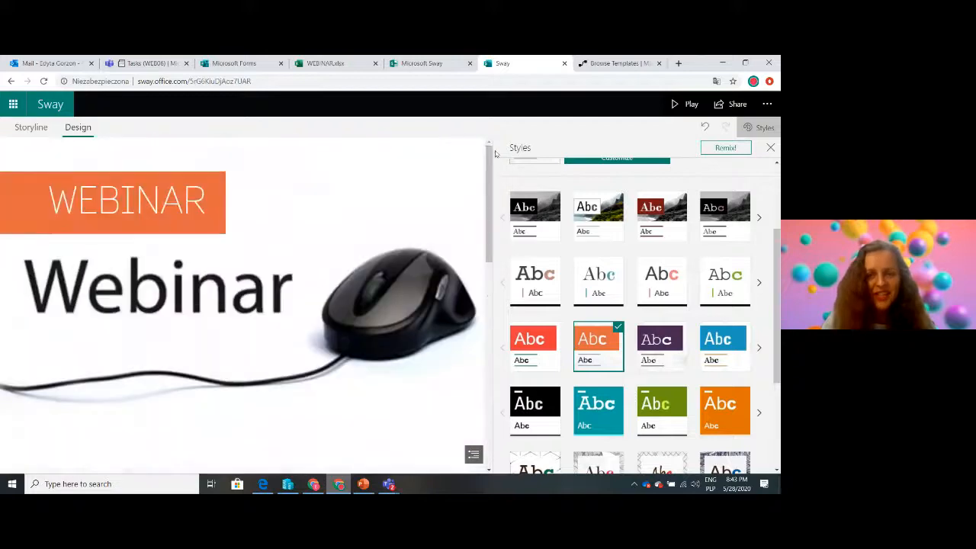
left_click(771, 147)
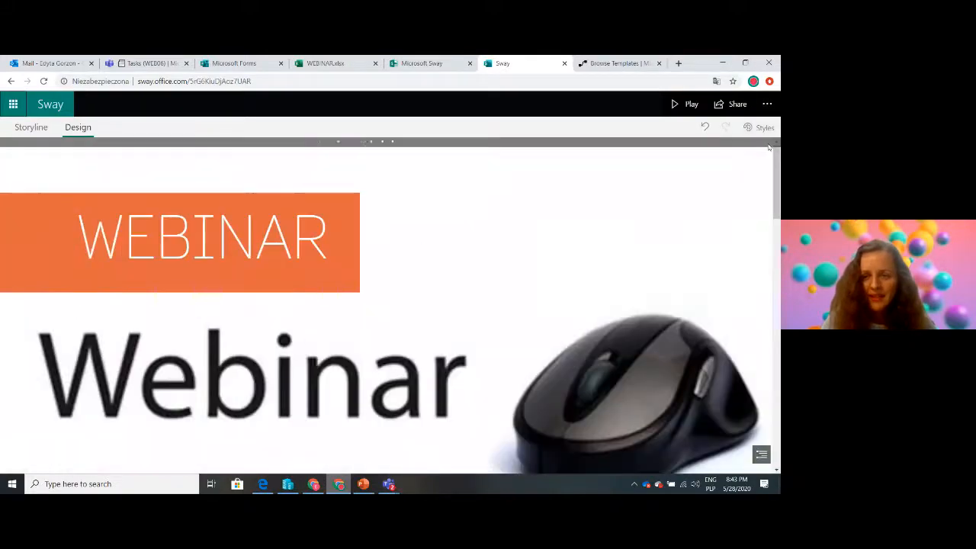
left_click_drag(777, 198, 776, 156)
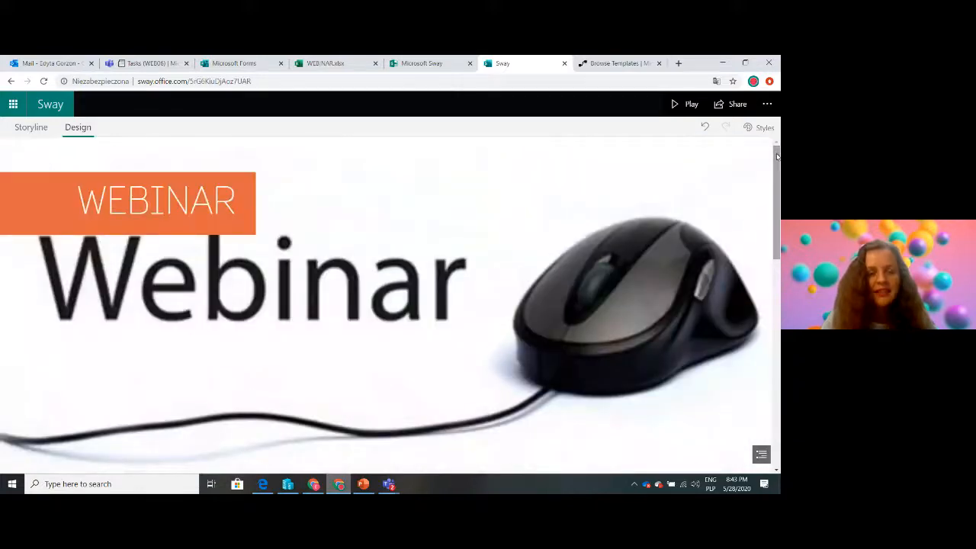
Play the finished Sway and look through the page from the title down to the embedded registration form
left_click(687, 107)
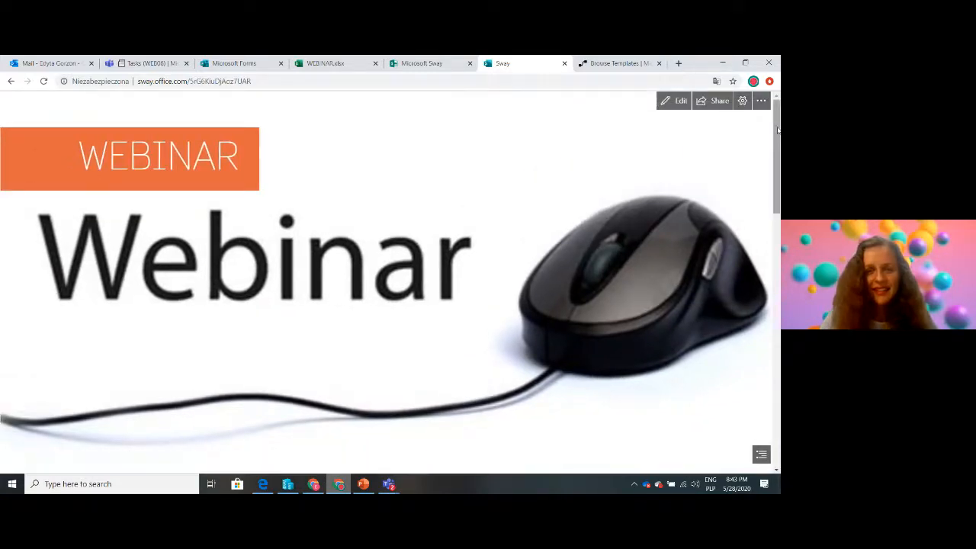
left_click_drag(778, 127, 768, 334)
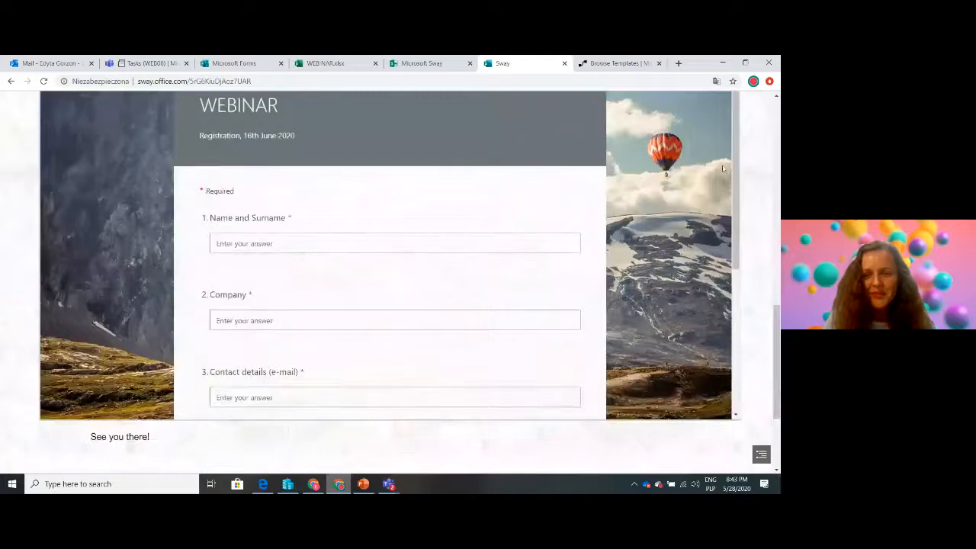
left_click_drag(735, 172, 735, 207)
left_click_drag(778, 357, 779, 109)
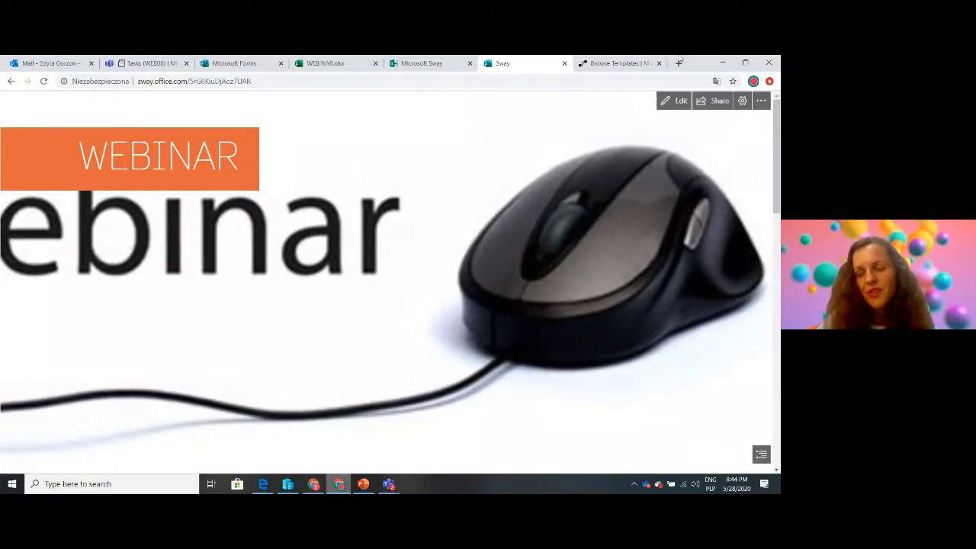
Share the Sway with anyone with a link and copy its view link
left_click(717, 102)
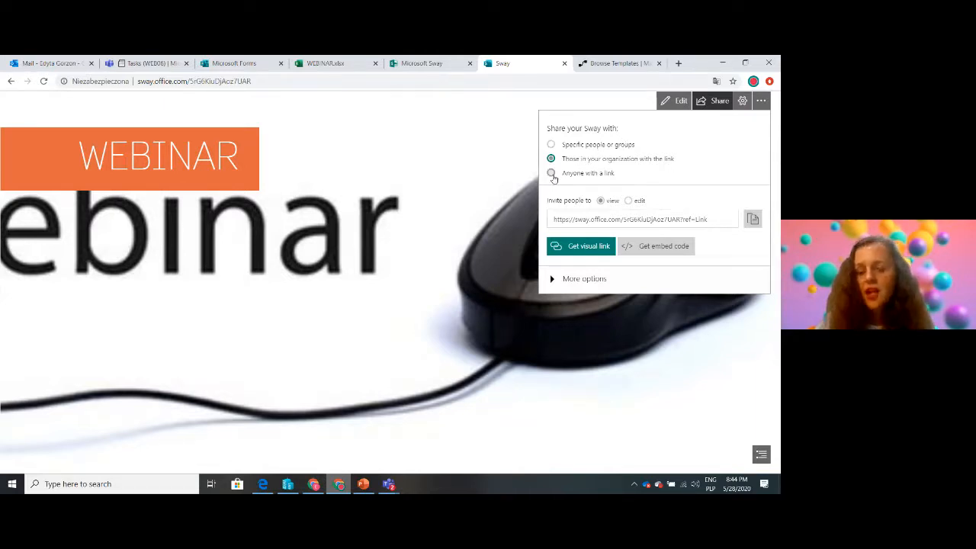
left_click(552, 174)
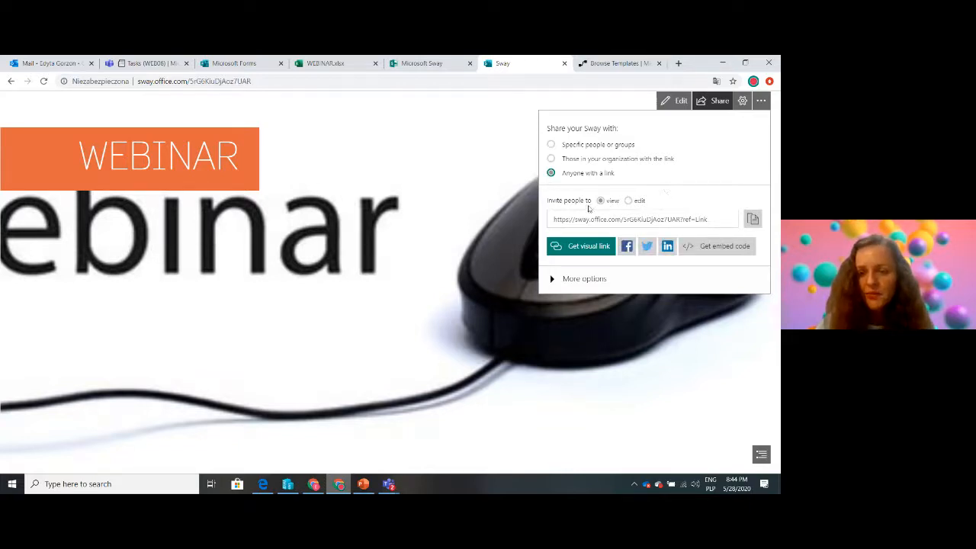
left_click(755, 219)
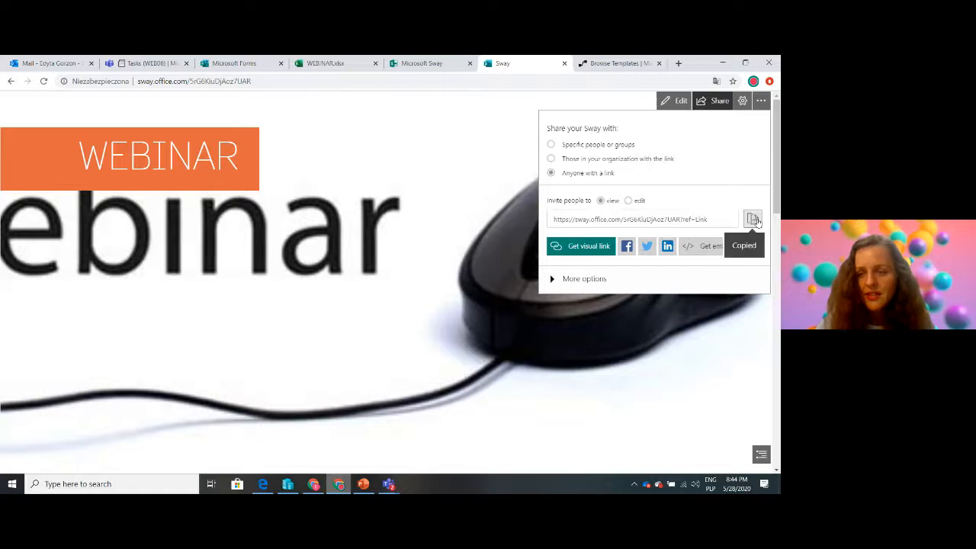
Switch to Microsoft Edge and open the copied Sway link in a new InPrivate window
mouse_move(263, 485)
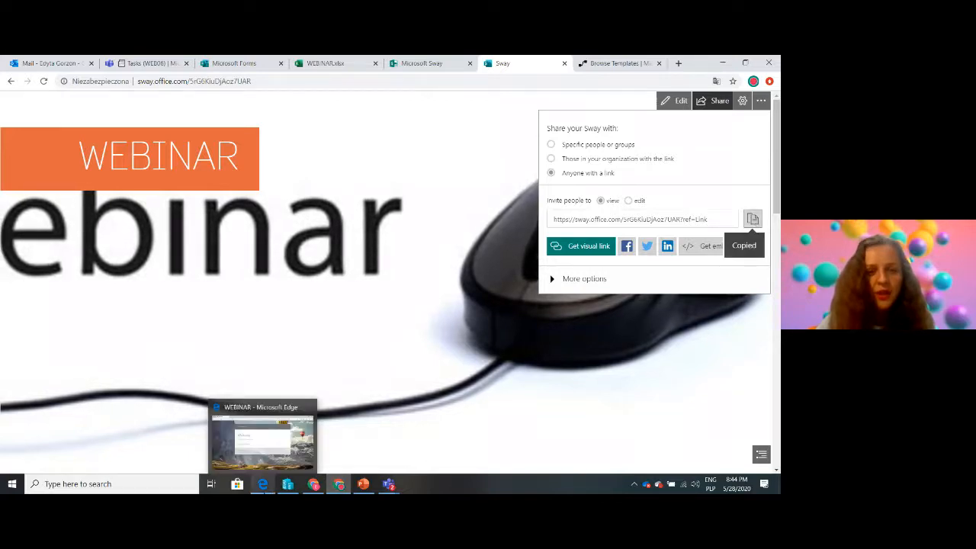
left_click(262, 485)
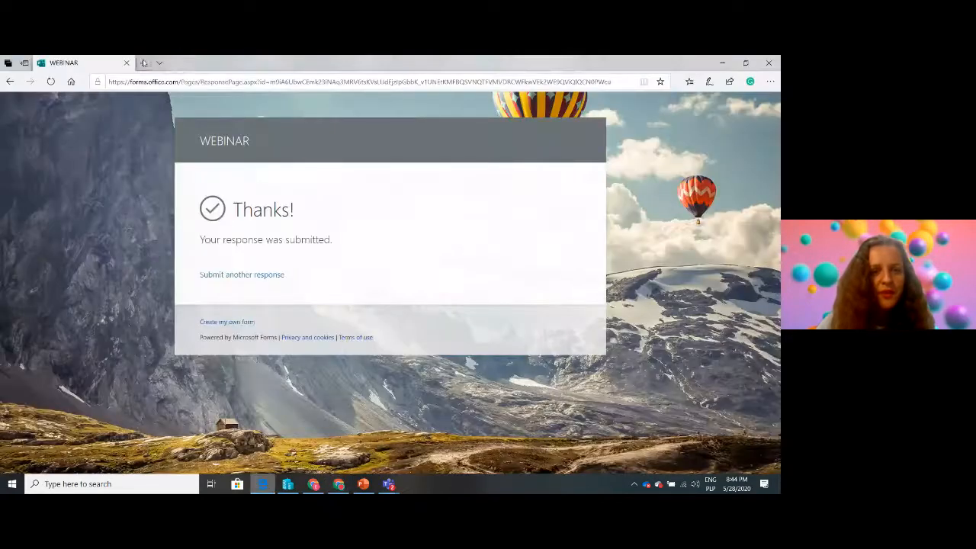
left_click(771, 81)
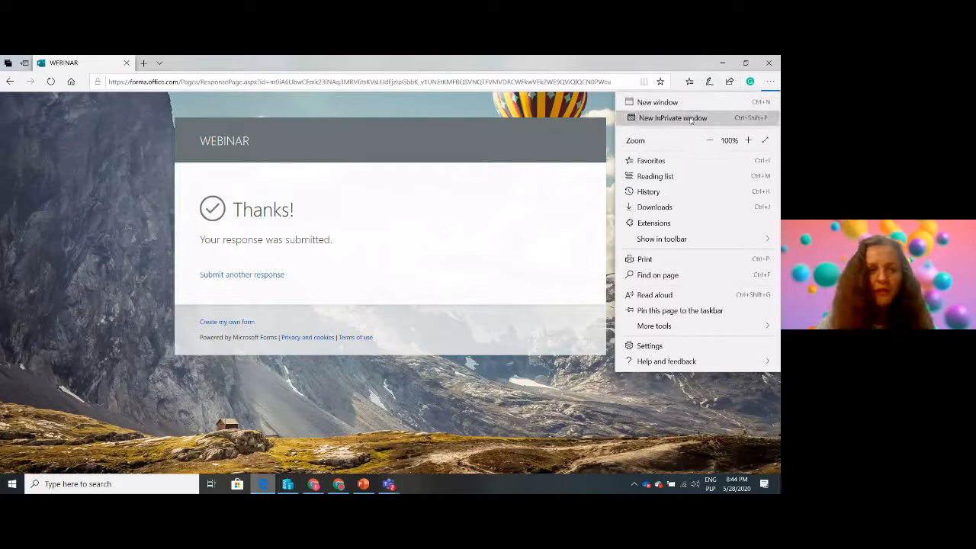
left_click(689, 118)
key("ctrl+v")
key("Return")
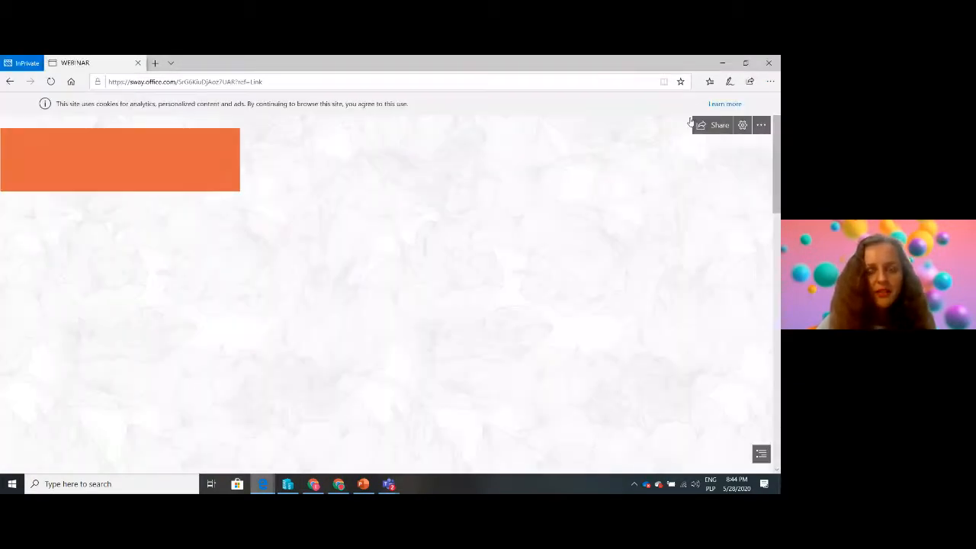
Check the public Sway page, load its embedded form, and return to the Sway's sharing options in Chrome
scroll(385, 292, "down", 2)
scroll(445, 219, "down", 10)
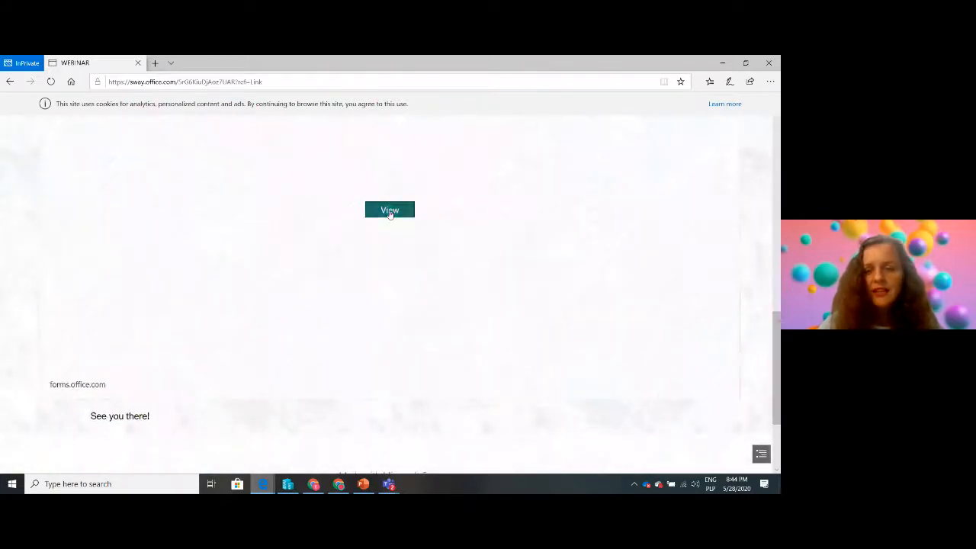
left_click(389, 214)
left_click_drag(776, 359, 771, 137)
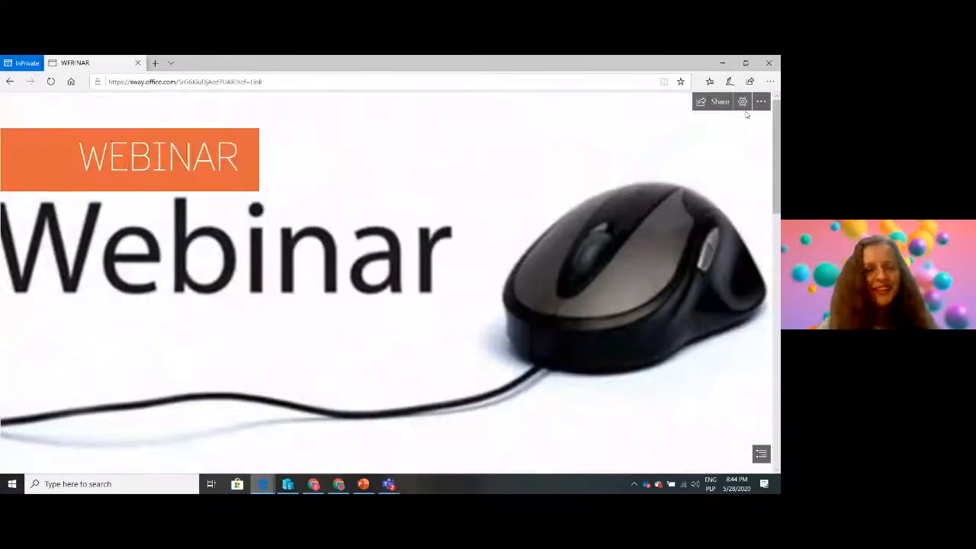
left_click(721, 63)
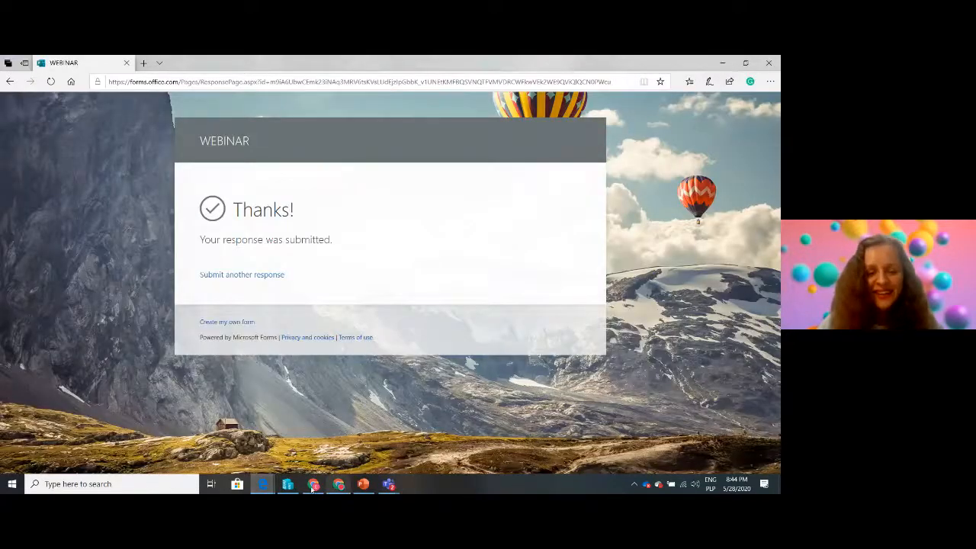
left_click(338, 486)
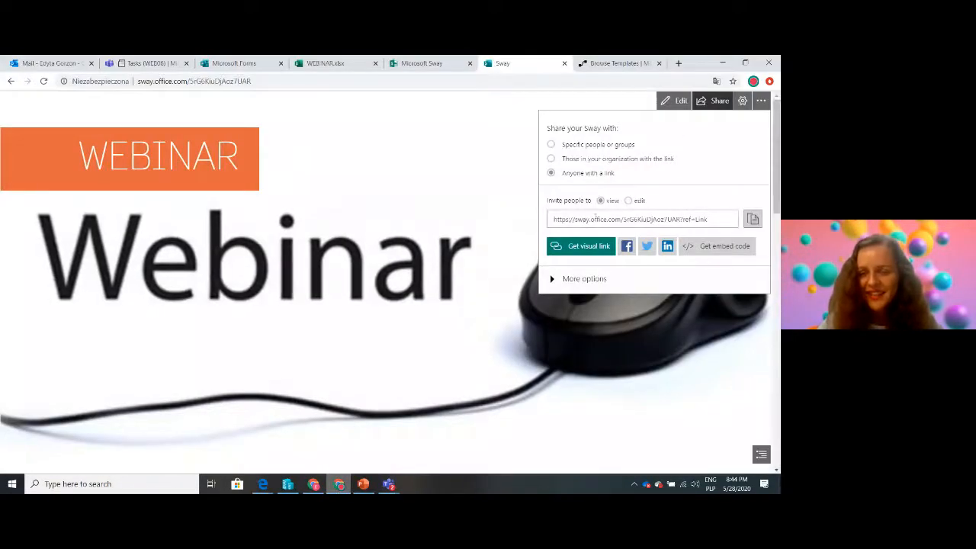
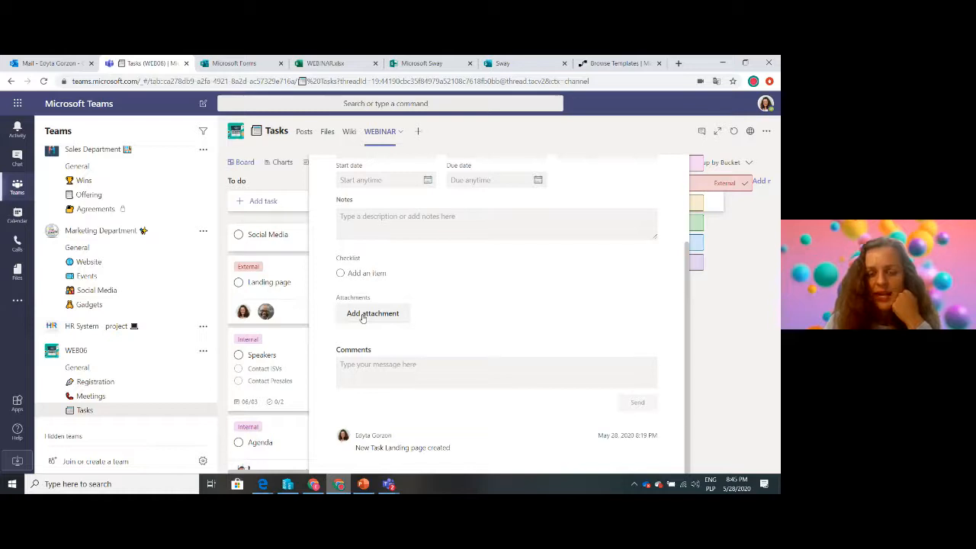
Attach the copied Sway link to the Landing page task and close the task's details
left_click(363, 316)
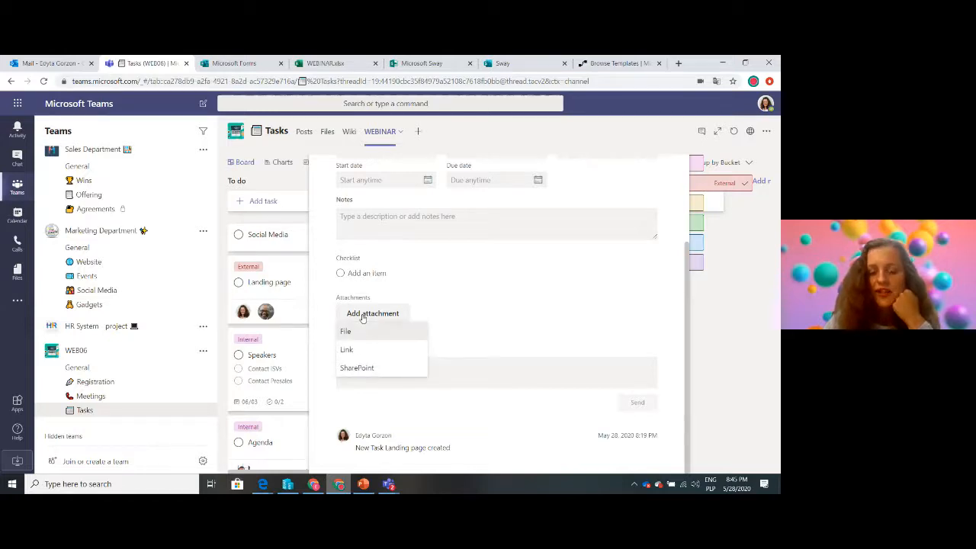
left_click(346, 352)
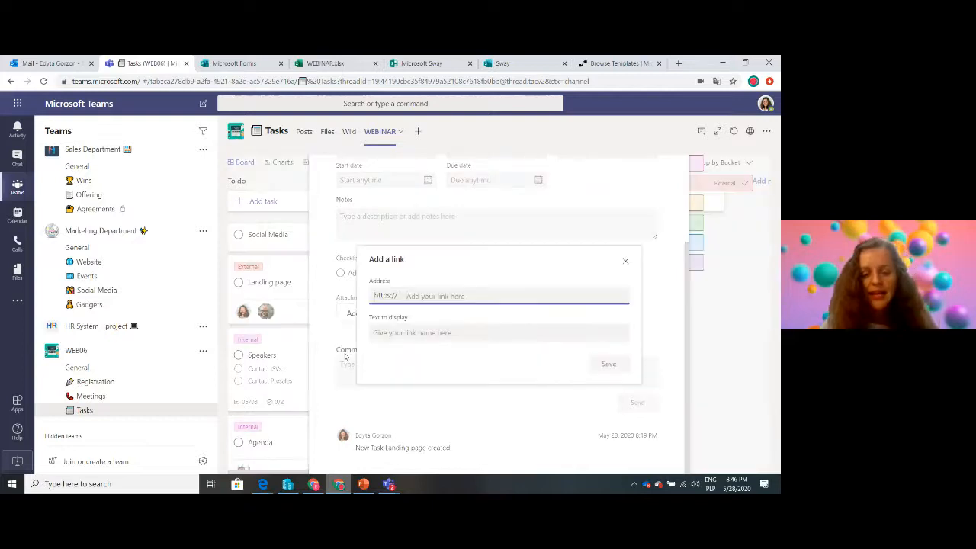
type("https://sway.office.com/wy9zkM9I9SIRefZb")
left_click(608, 364)
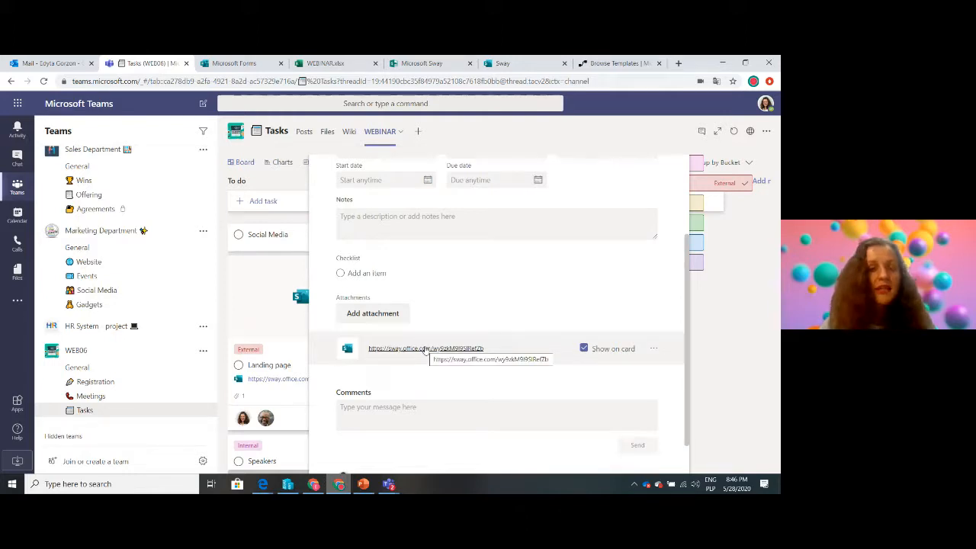
left_click(753, 326)
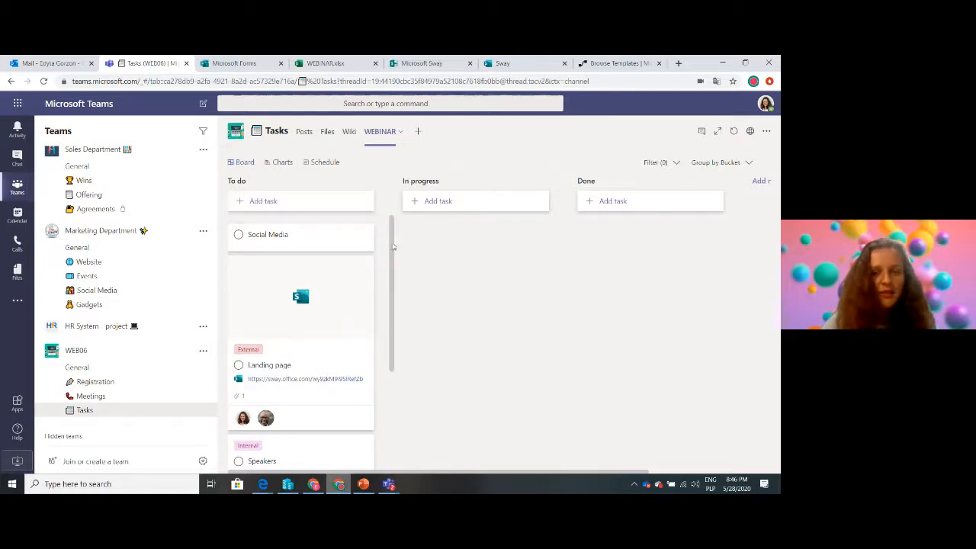
Start an announcement in the WEB06 Registration channel with the headline "Landing page !"
left_click(303, 134)
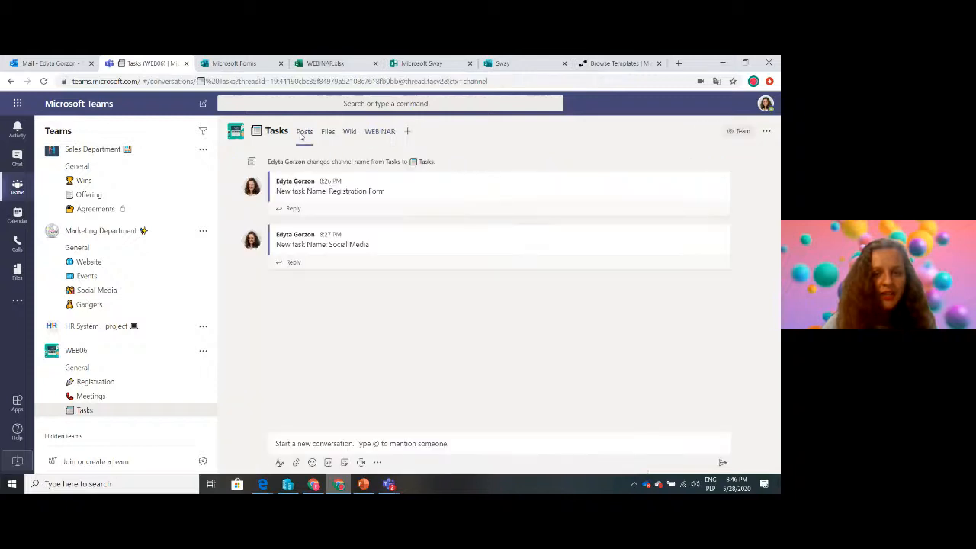
left_click(97, 385)
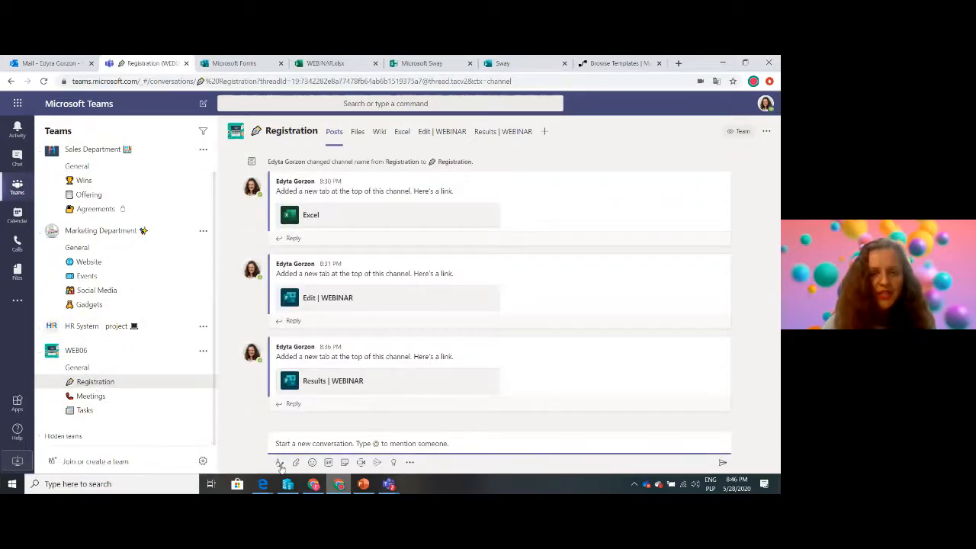
left_click(279, 462)
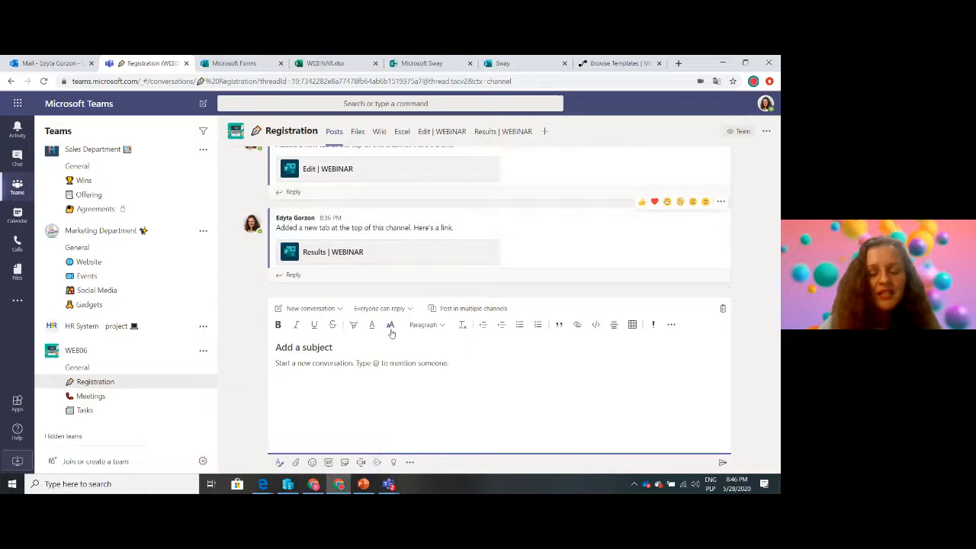
left_click(310, 309)
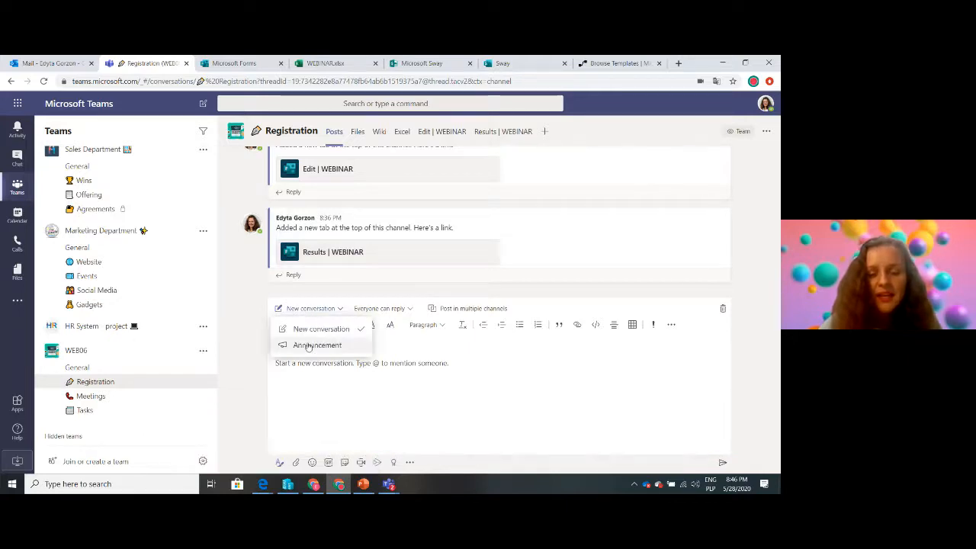
left_click(313, 345)
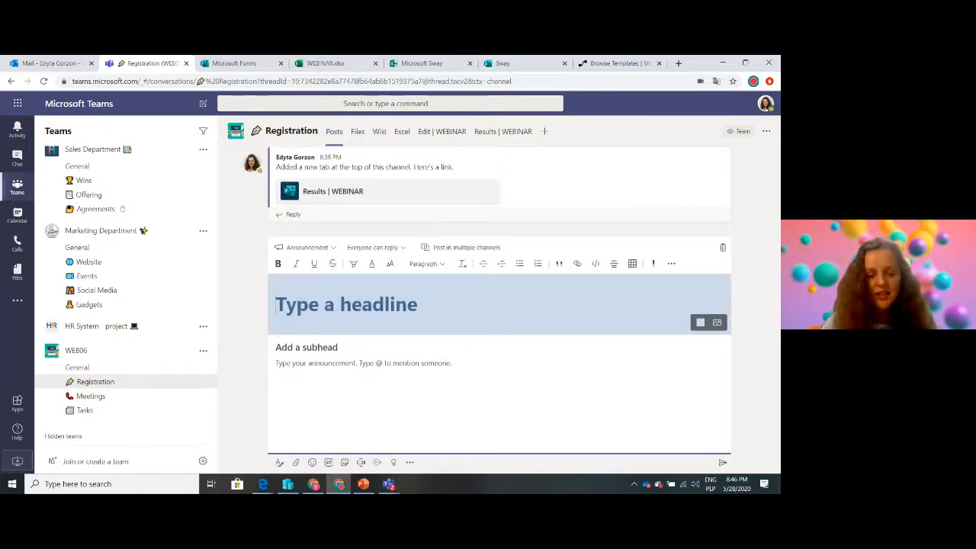
type("Landing pag")
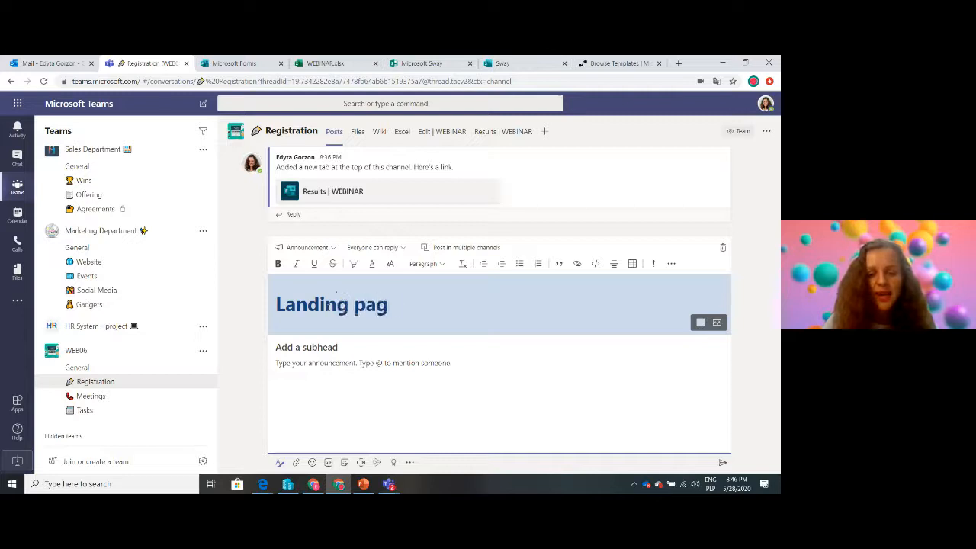
type("e")
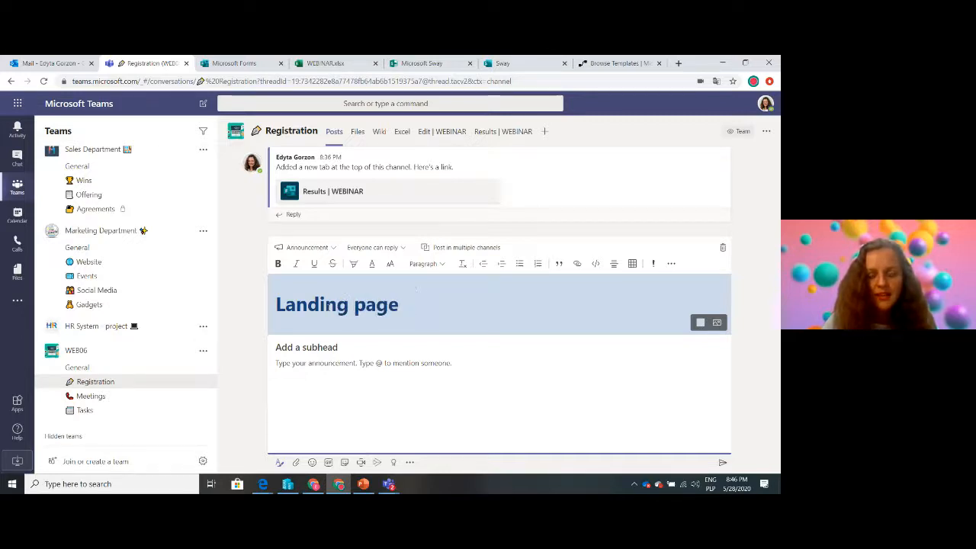
type(" - !")
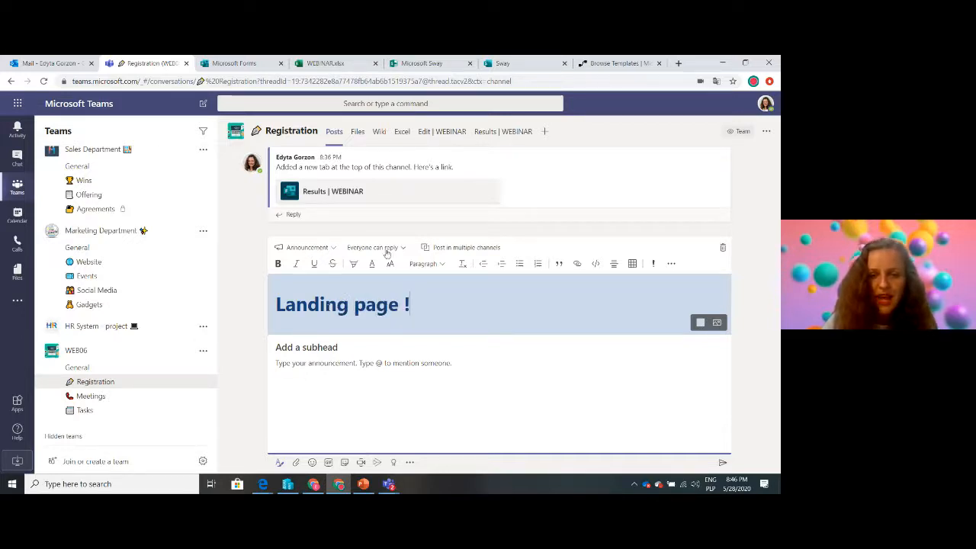
Set the announcement to post in multiple channels, adding the General channel of WEB06
left_click(385, 248)
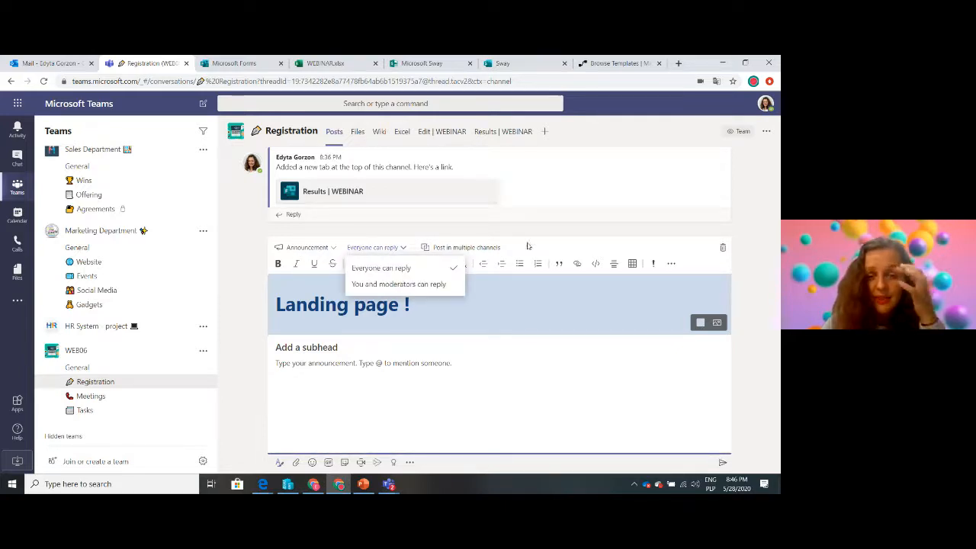
left_click(489, 250)
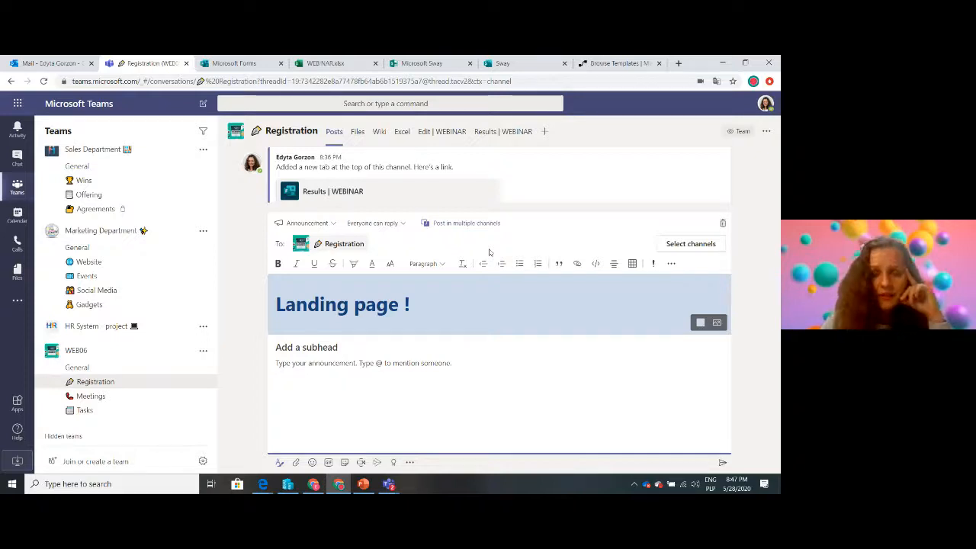
left_click(681, 245)
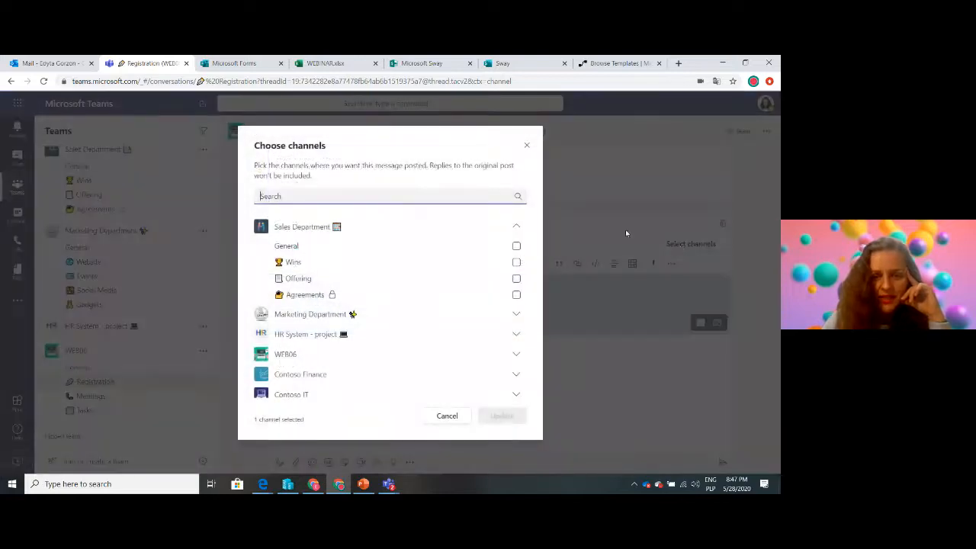
left_click(515, 356)
left_click(516, 374)
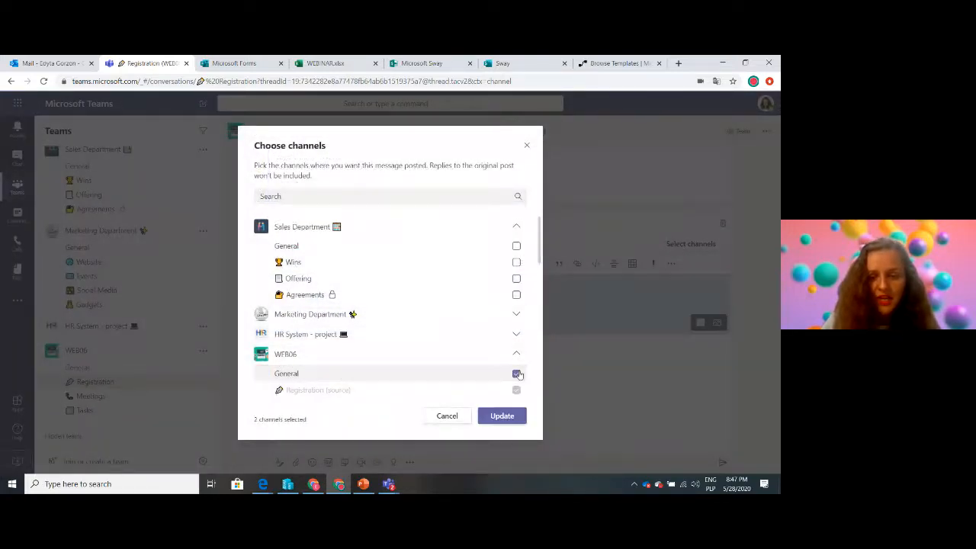
left_click(500, 417)
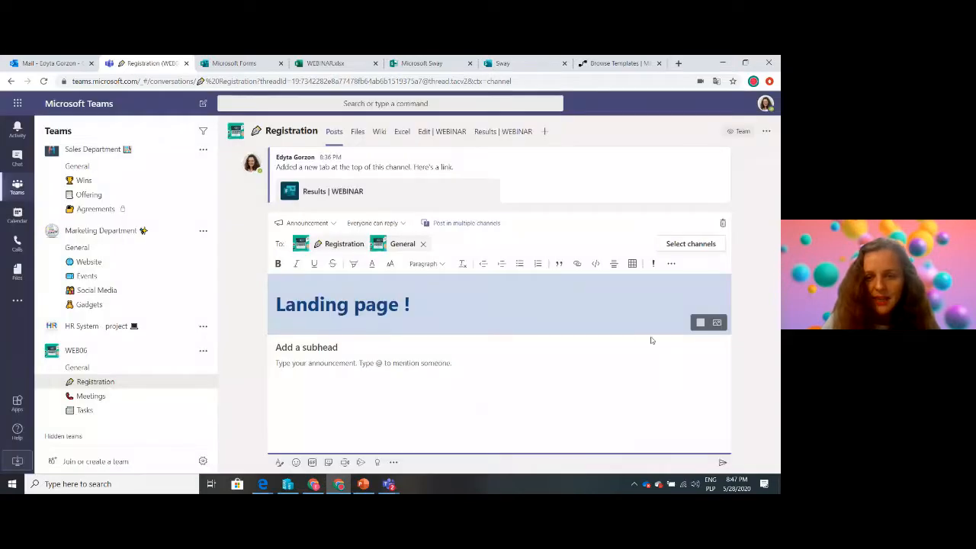
Color the announcement's headline banner orange and enter the subhead "Draft"
left_click(700, 323)
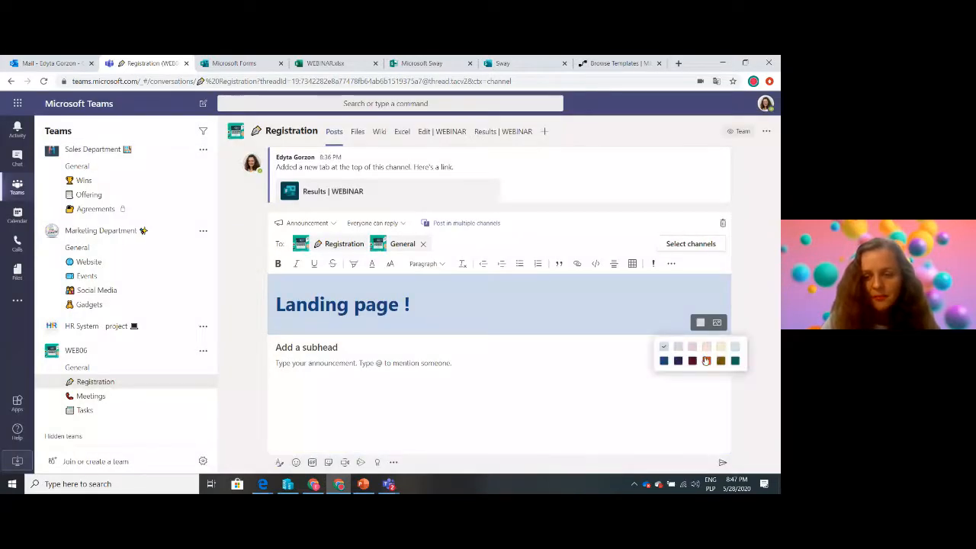
left_click(706, 360)
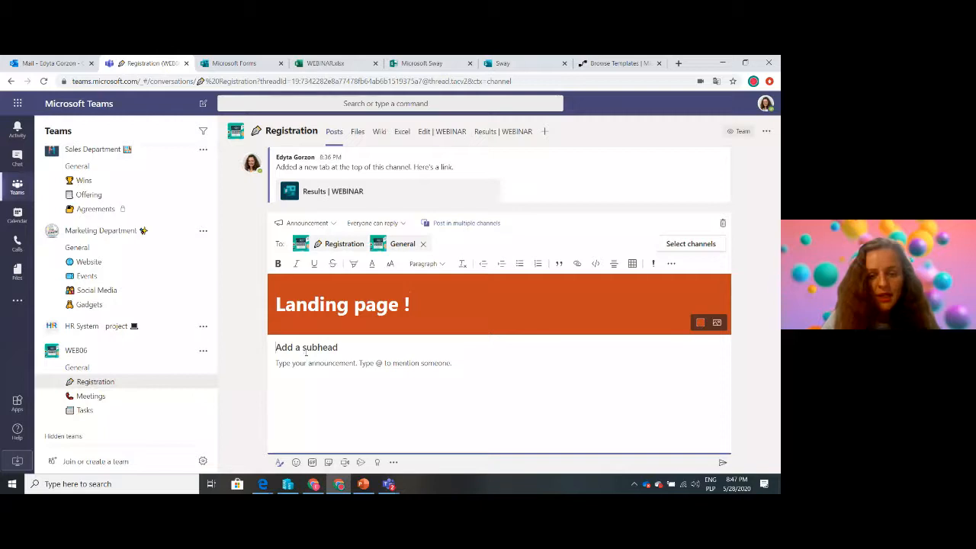
type("Draft")
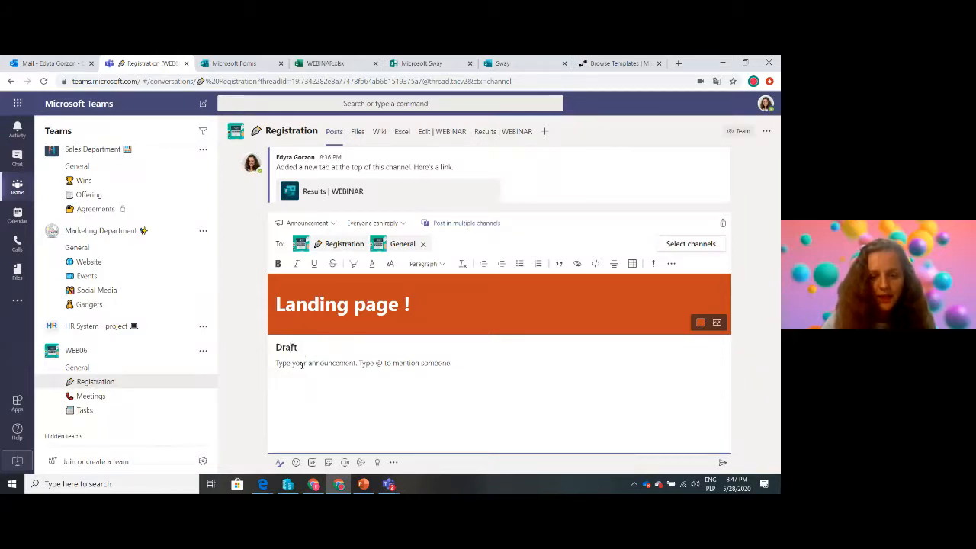
Mention the WEB06 team at the start of the announcement's message
left_click(295, 364)
type("@")
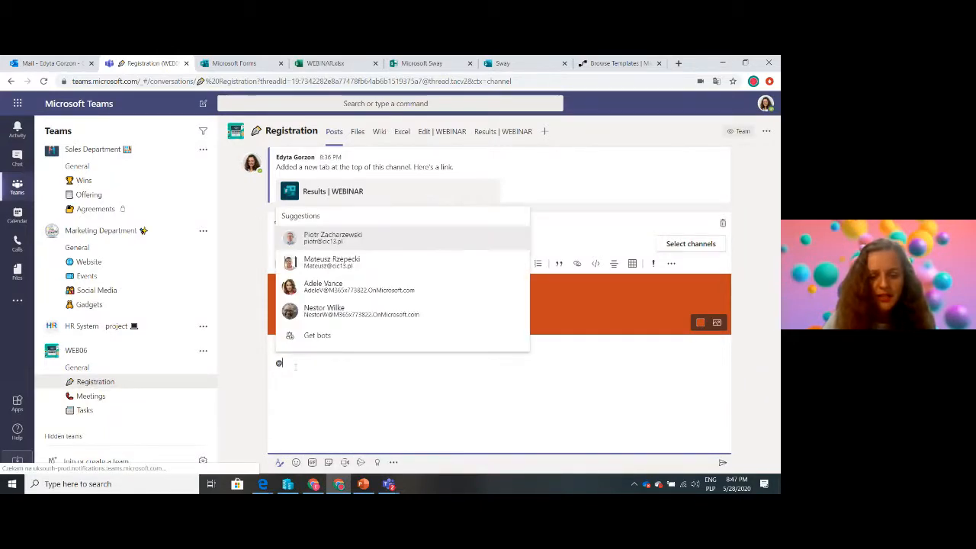
type("WE")
left_click(328, 339)
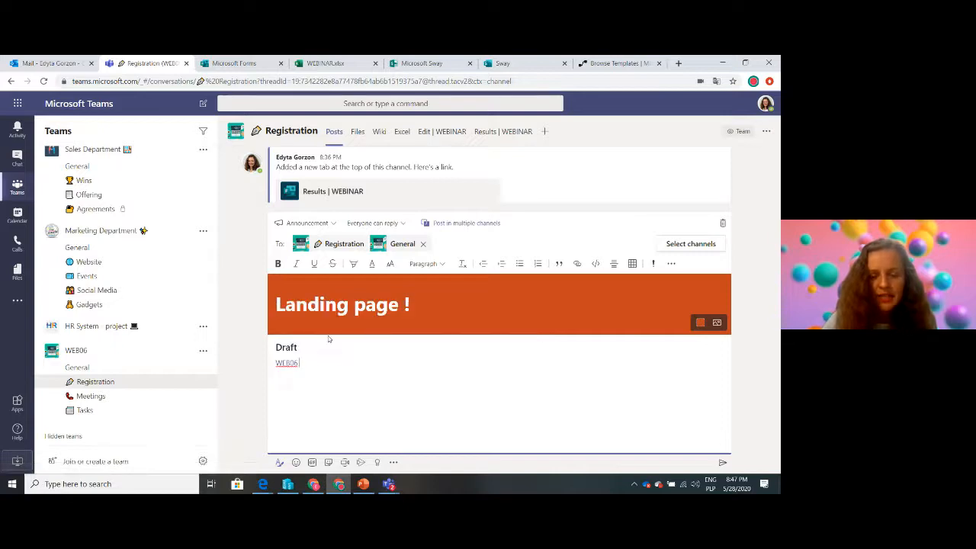
Continue the message after the mention with "we have a draft of landing page, please check it out and leave comments below" and a smiley
type("we")
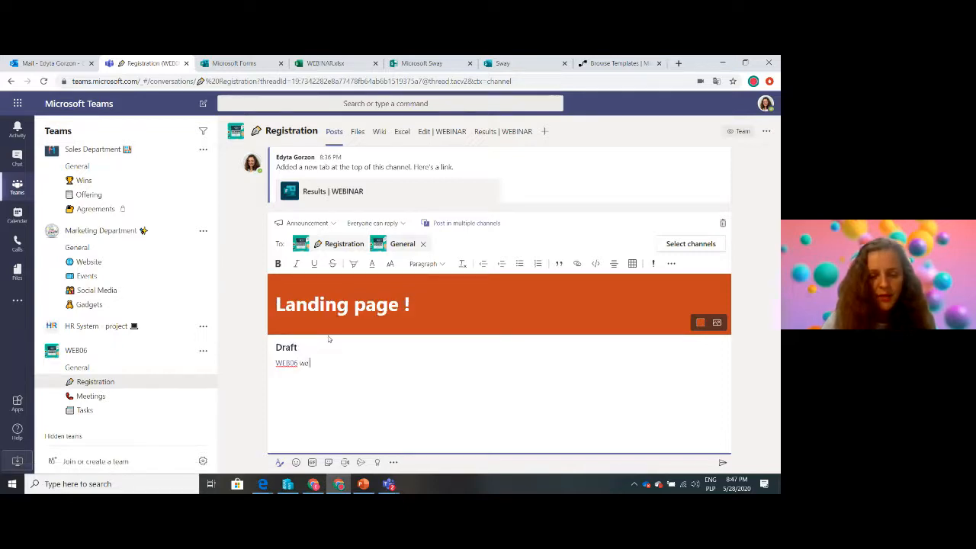
type(" have a")
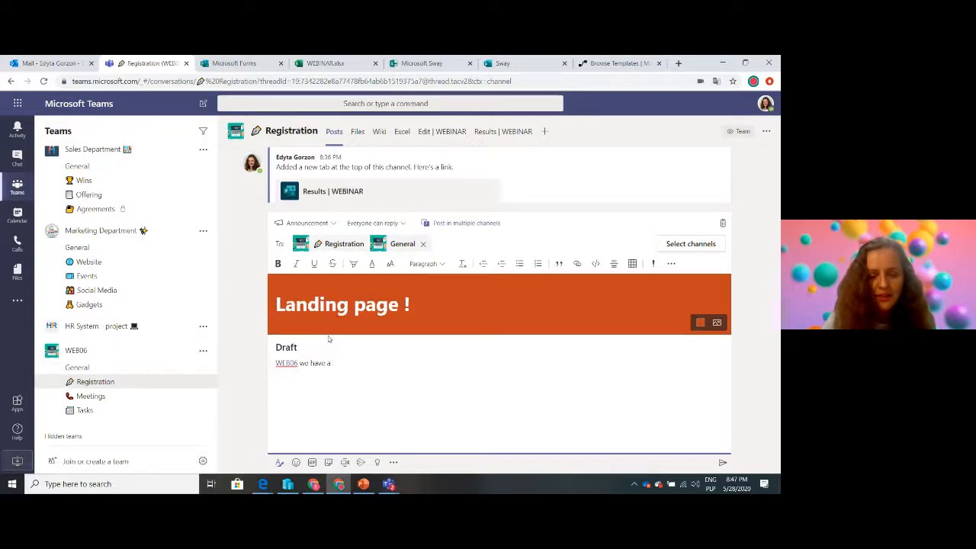
type(" fidraft of ")
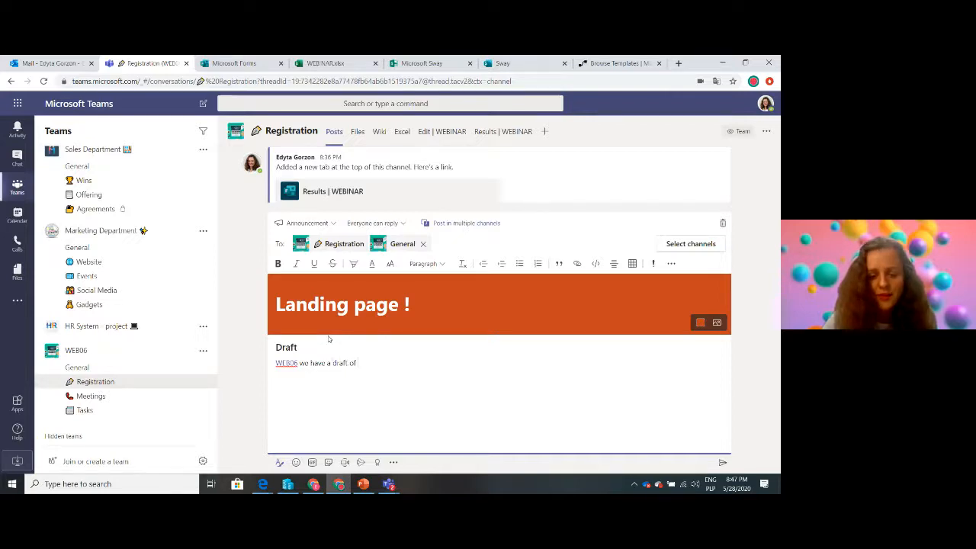
type("landing page i")
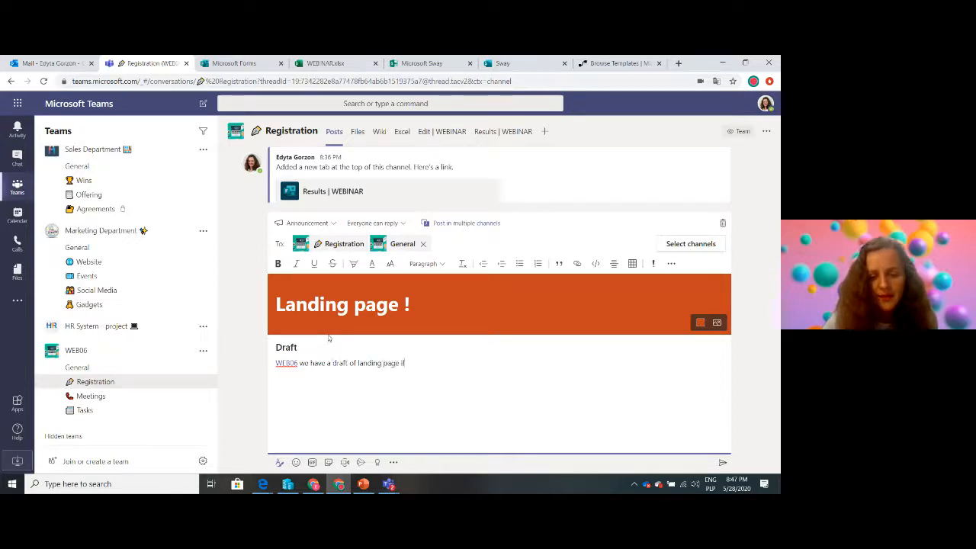
type("f")
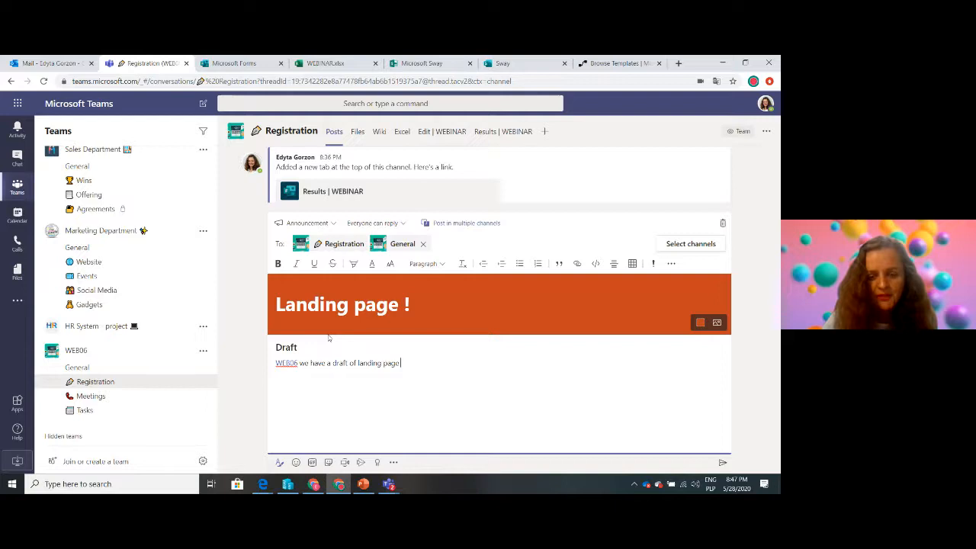
type("pl")
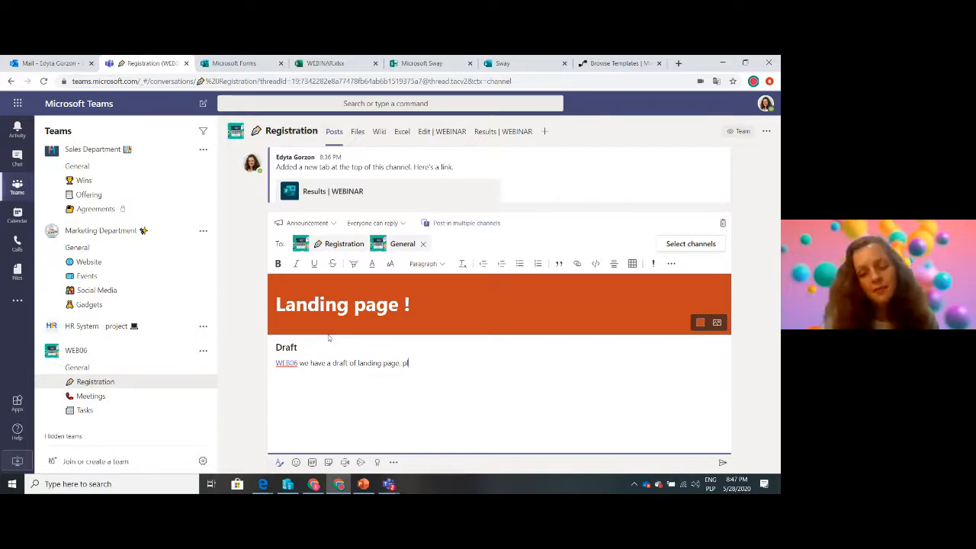
type("ease lea")
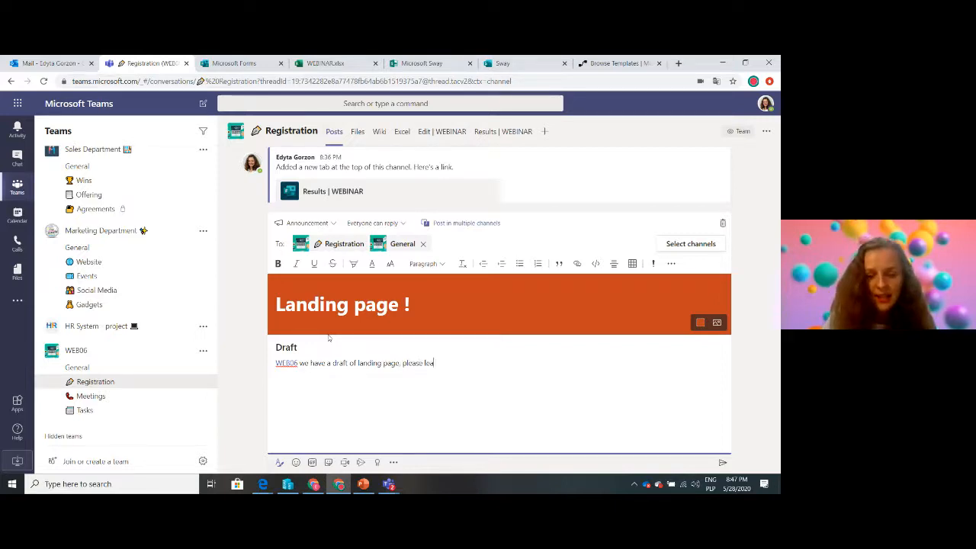
key("BackSpace")
key("BackSpace")
key("BackSpace")
type("check it")
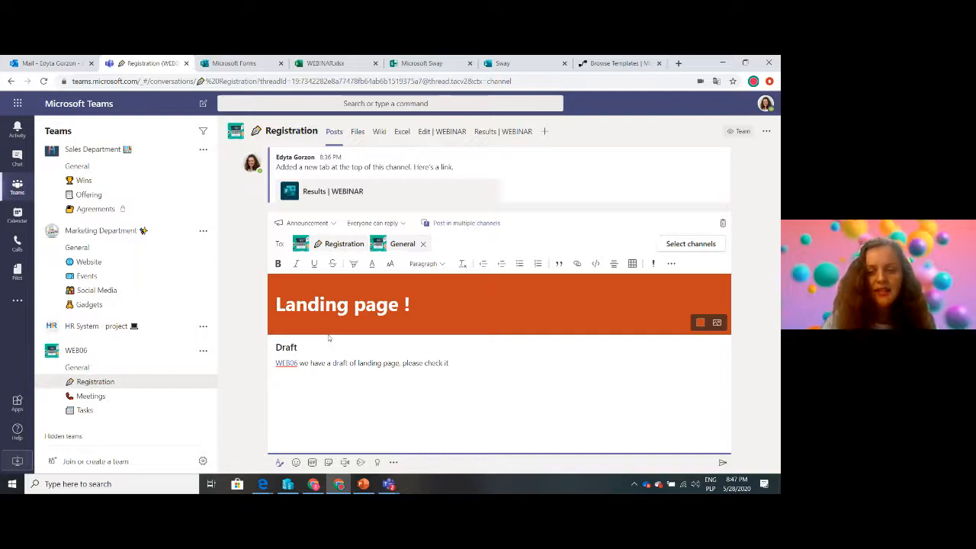
type(" out and leave c")
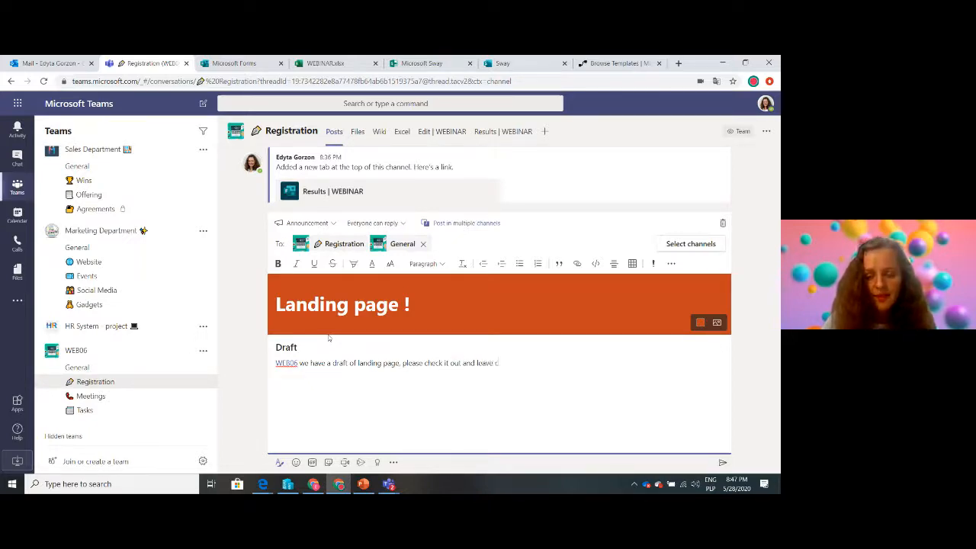
type("omments")
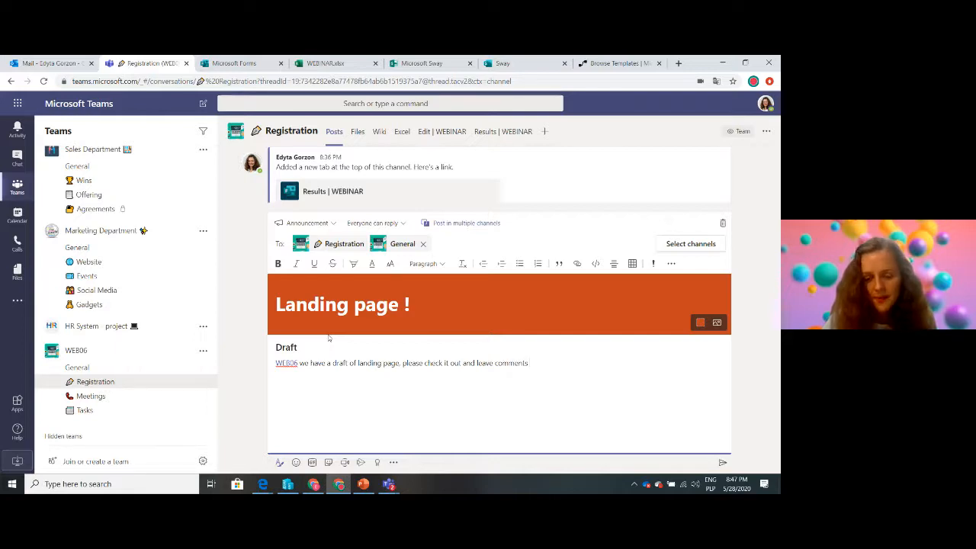
type(" below :)")
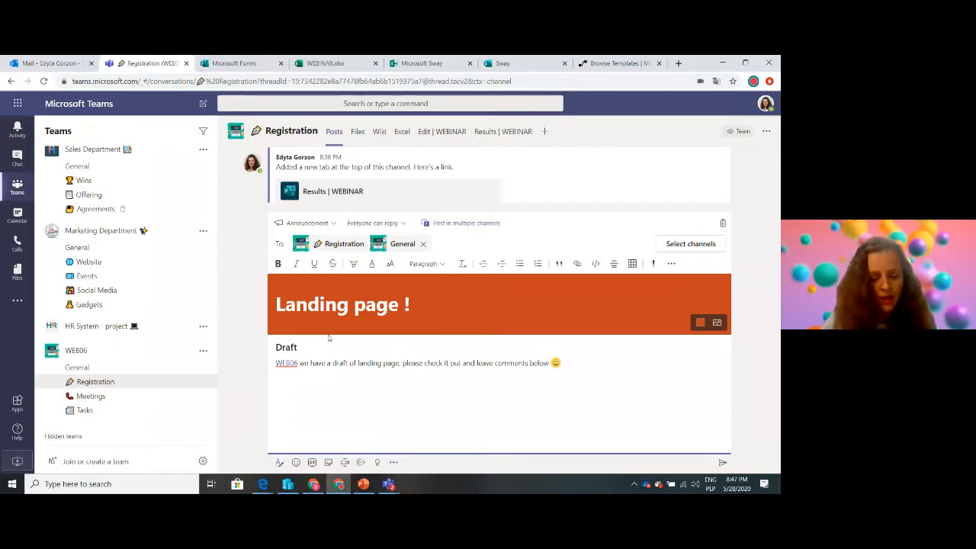
Add a link to the copied Sway page address at the end of the announcement's message, with "LANDING" as its display text
key("ctrl+k")
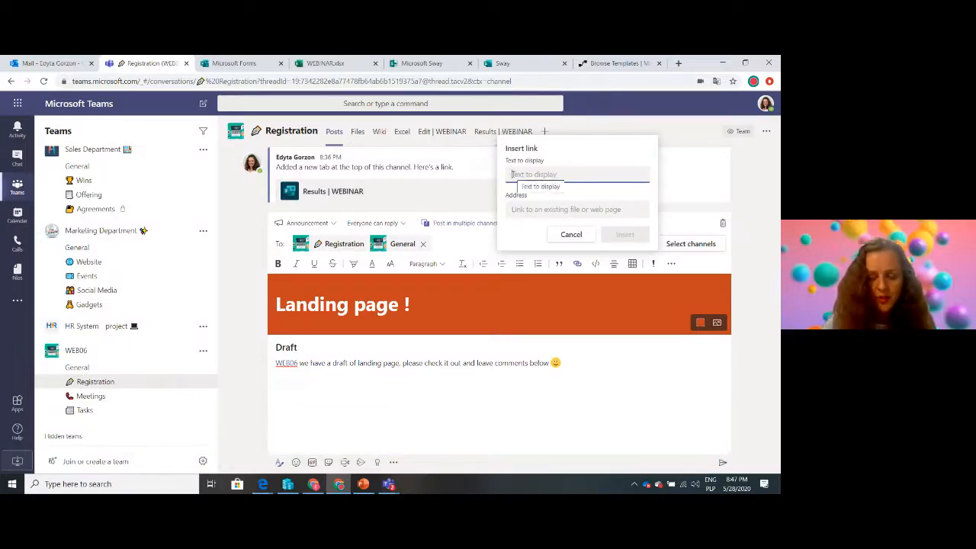
type("LANDING")
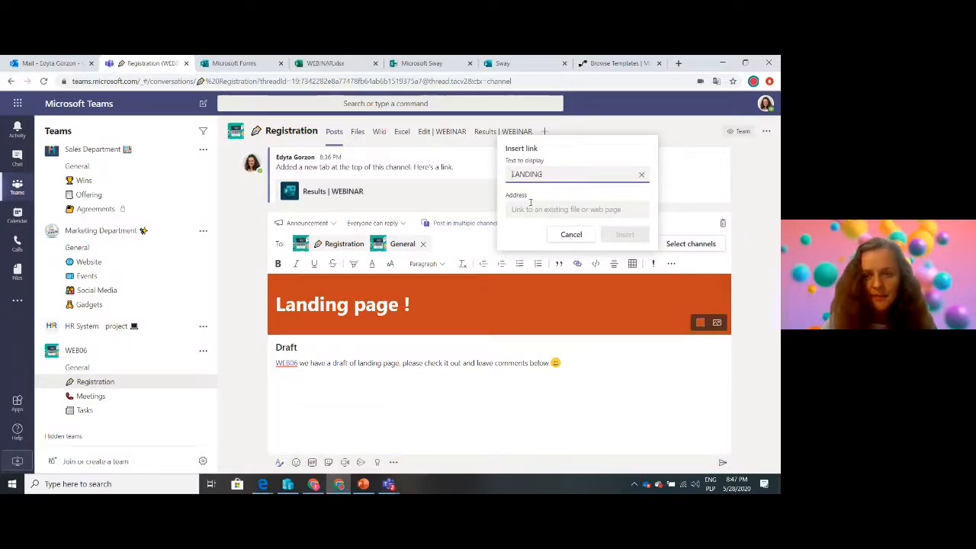
left_click(534, 214)
key("ctrl+v")
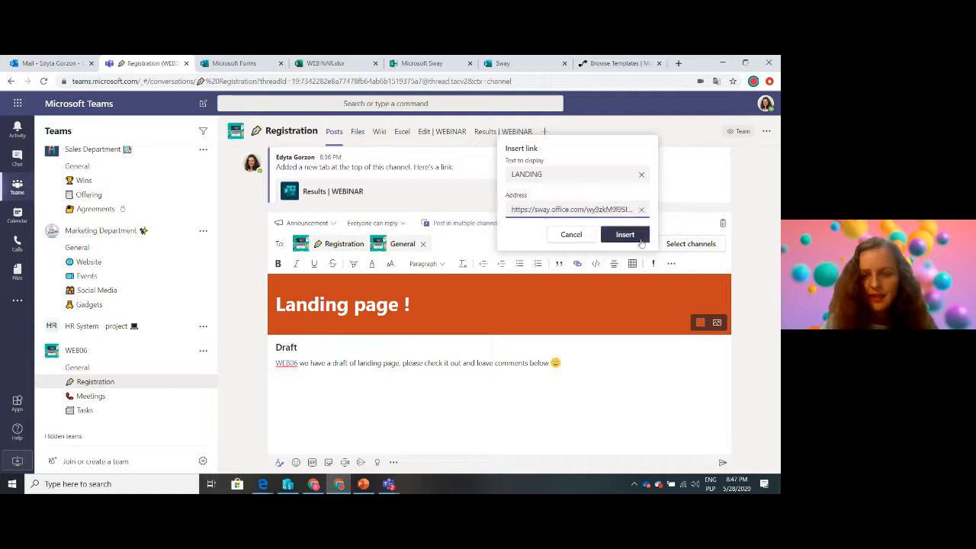
left_click(644, 238)
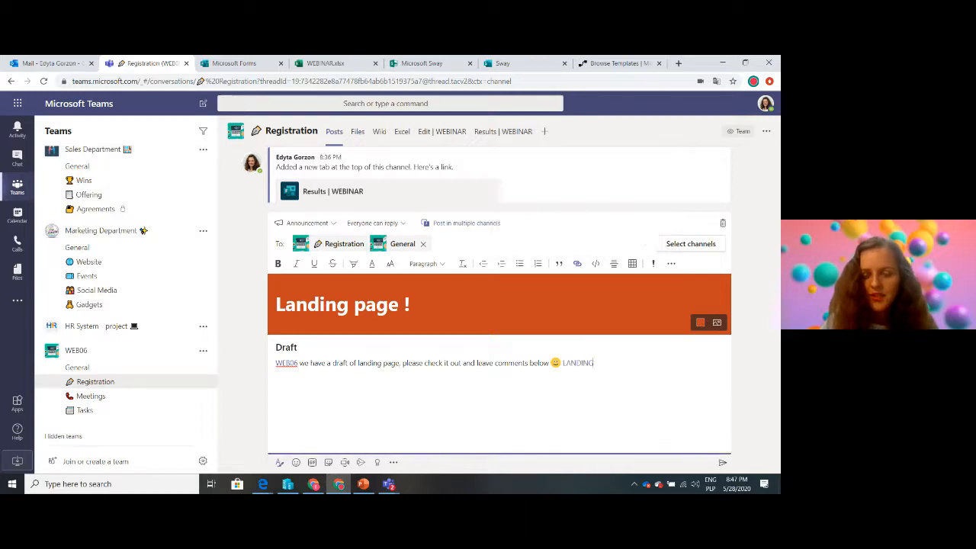
Post the announcement, test its LANDING link, and return to the Registration channel in Teams
left_click(722, 463)
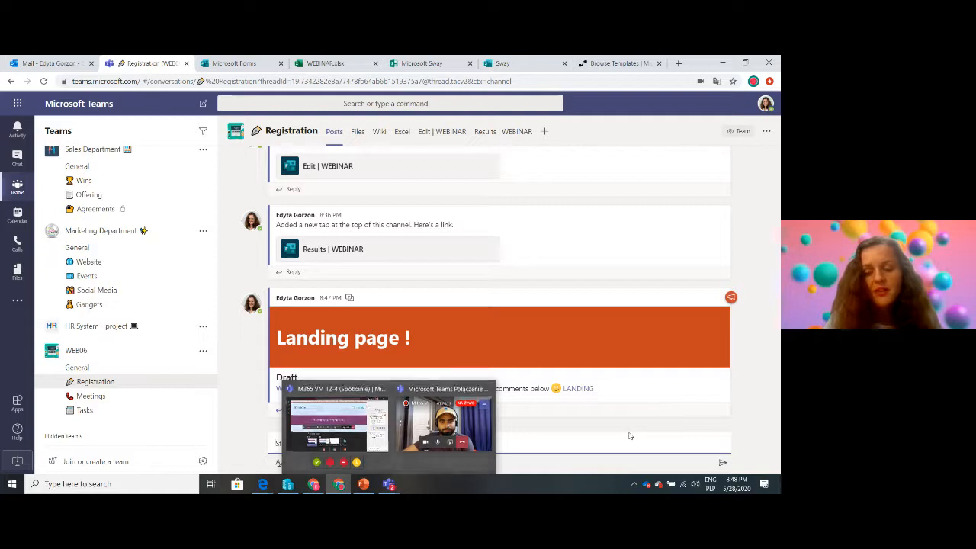
left_click(576, 394)
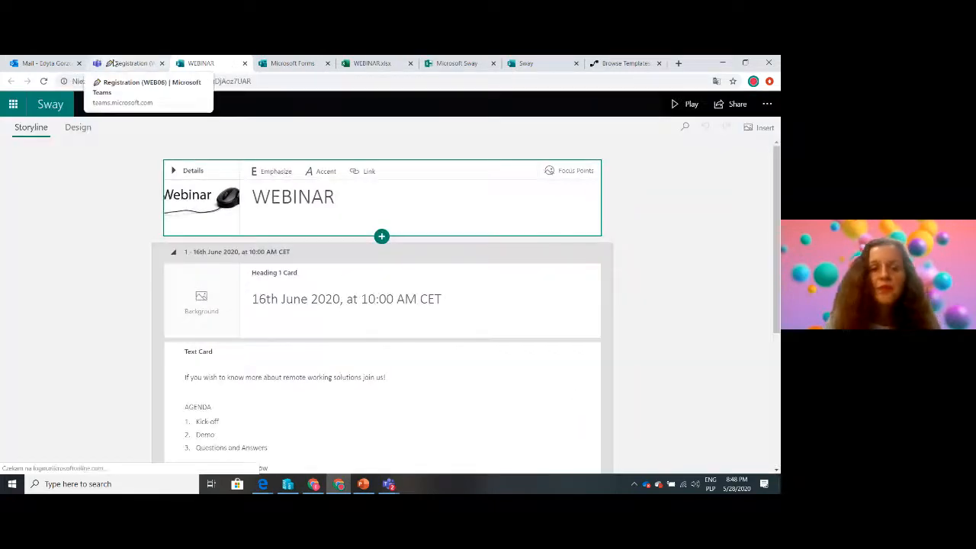
left_click(129, 64)
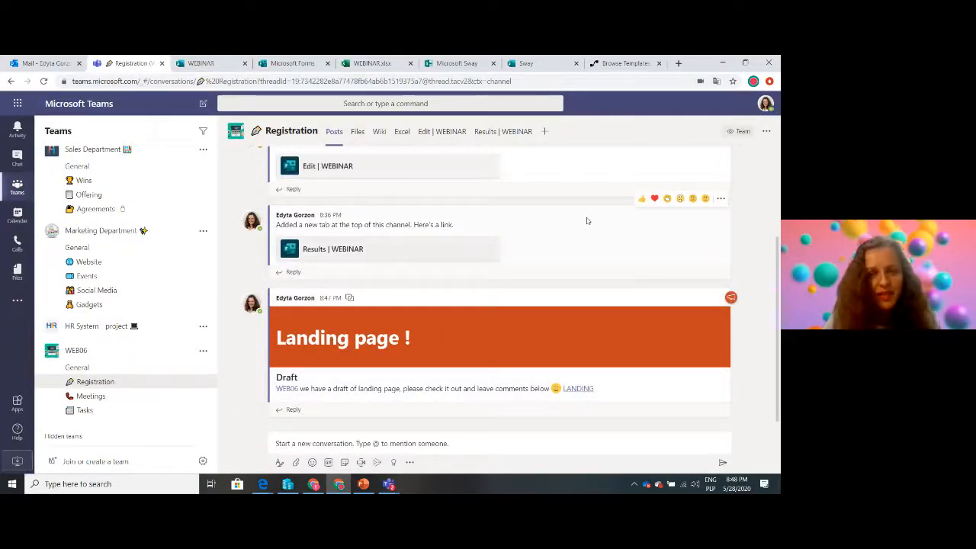
Add the default WEB06 Notebook as a OneNote tab in WEB06's Meetings channel and copy the link to that tab
left_click(108, 402)
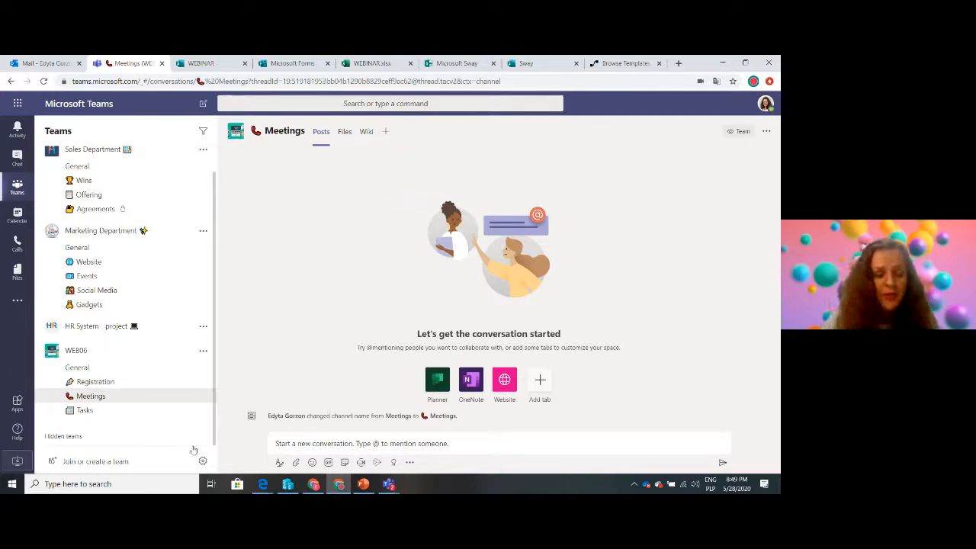
left_click(387, 133)
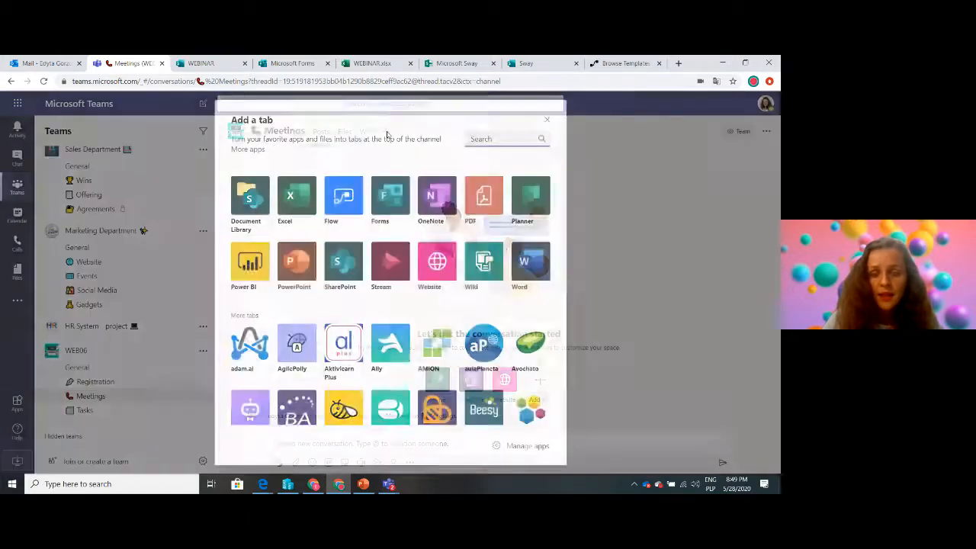
left_click(436, 209)
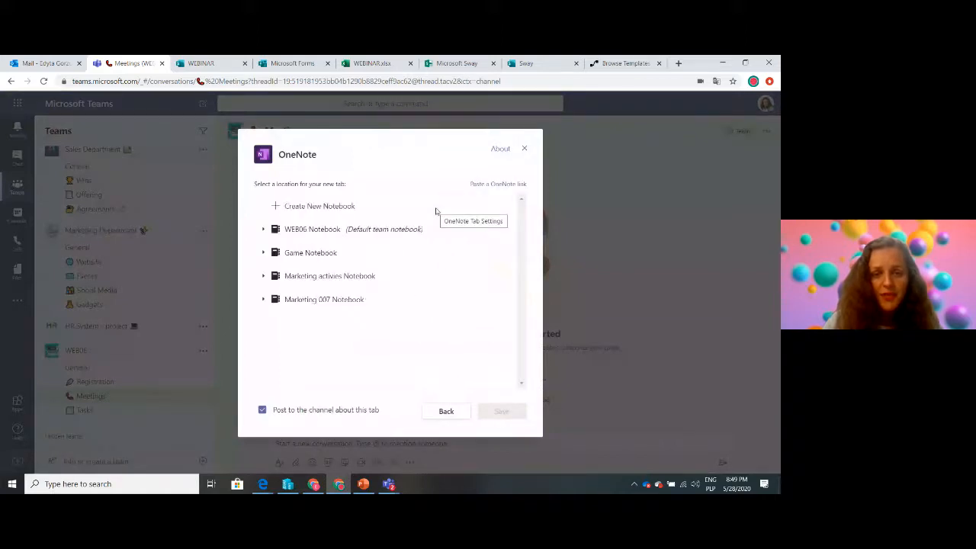
left_click(305, 227)
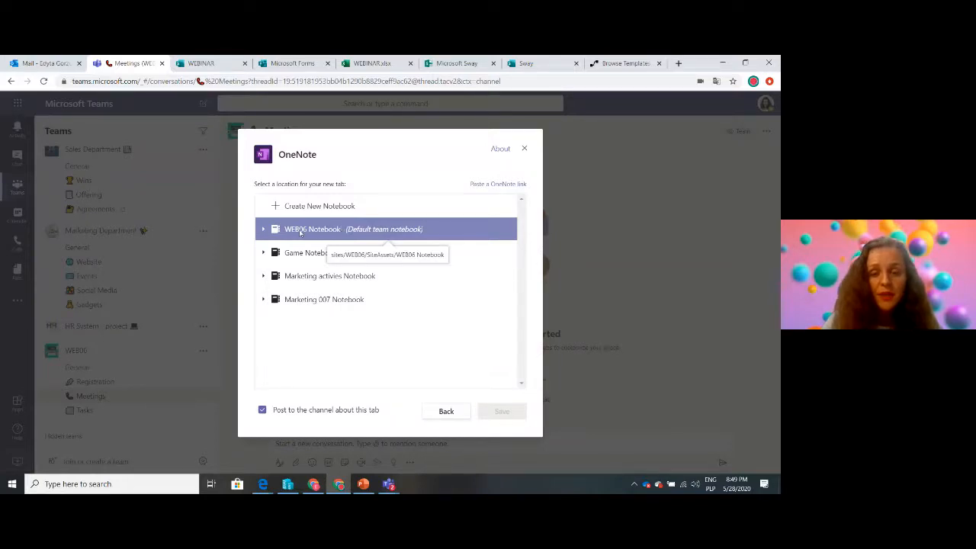
left_click(301, 231)
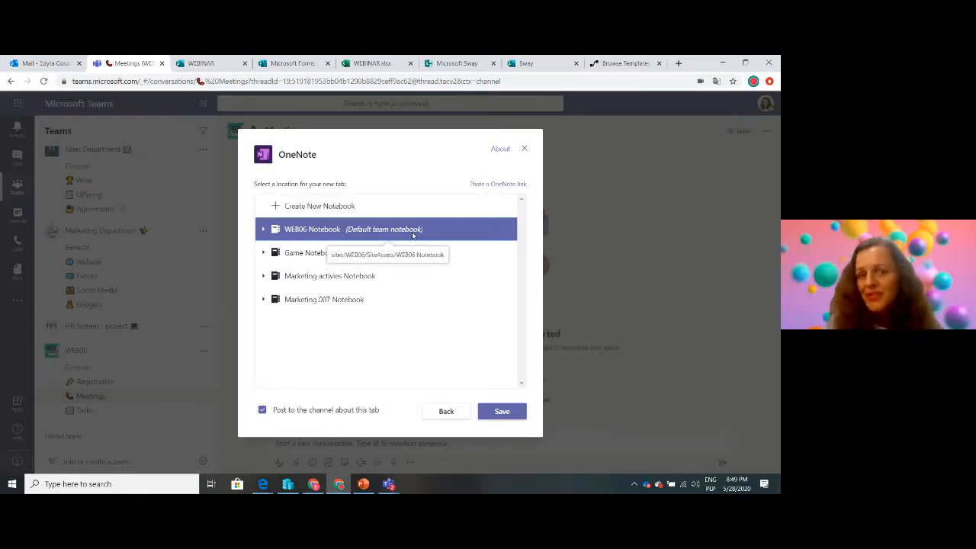
left_click(503, 412)
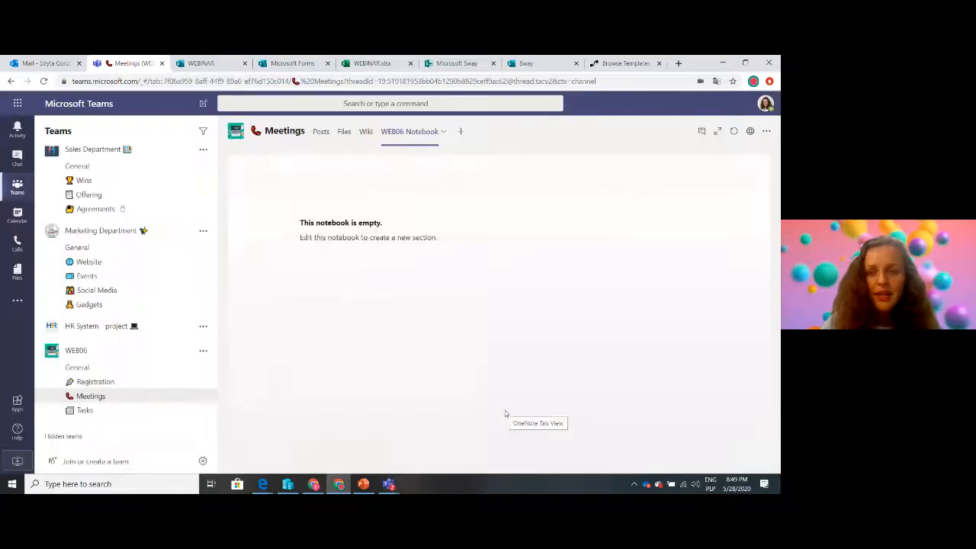
left_click(766, 131)
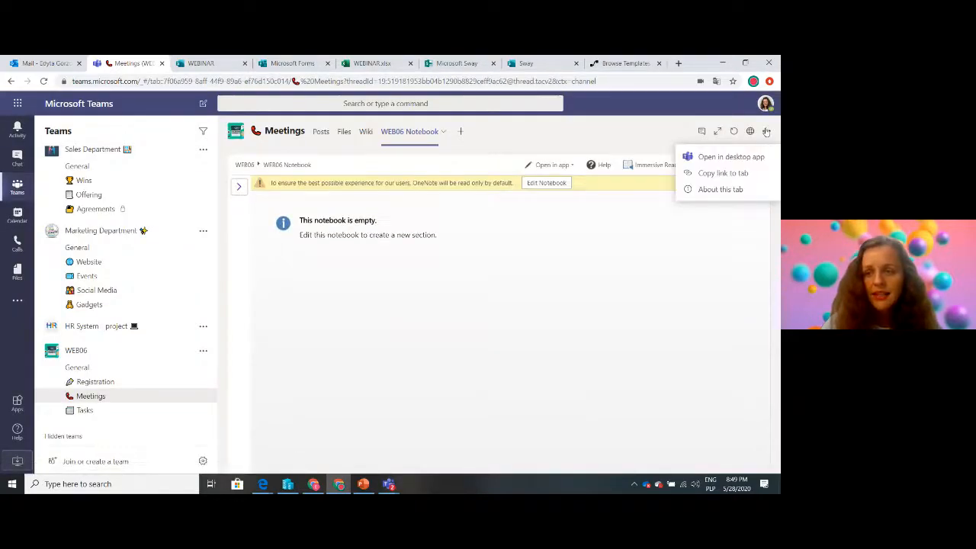
left_click(730, 175)
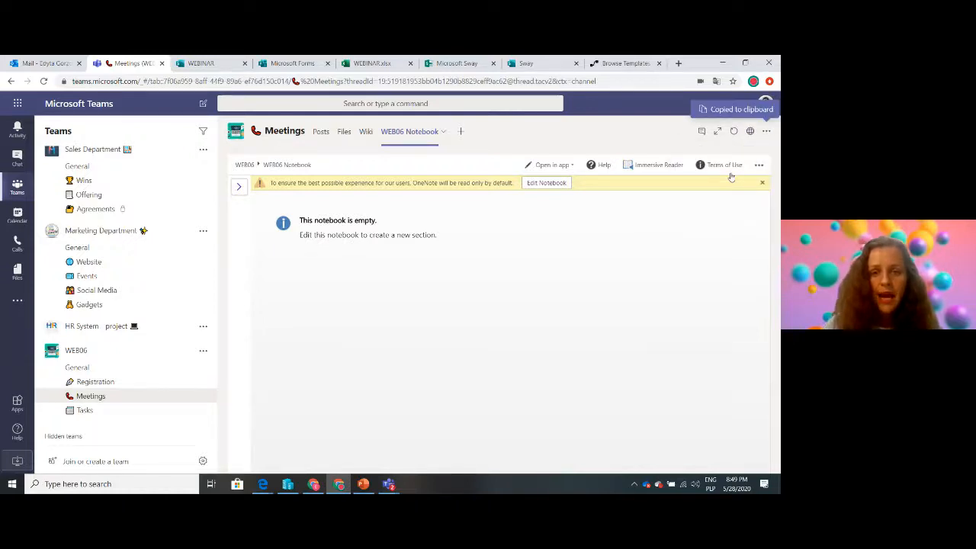
From the Meetings channel's posts, start scheduling a channel meeting with the subject "Team meetings"
left_click(321, 135)
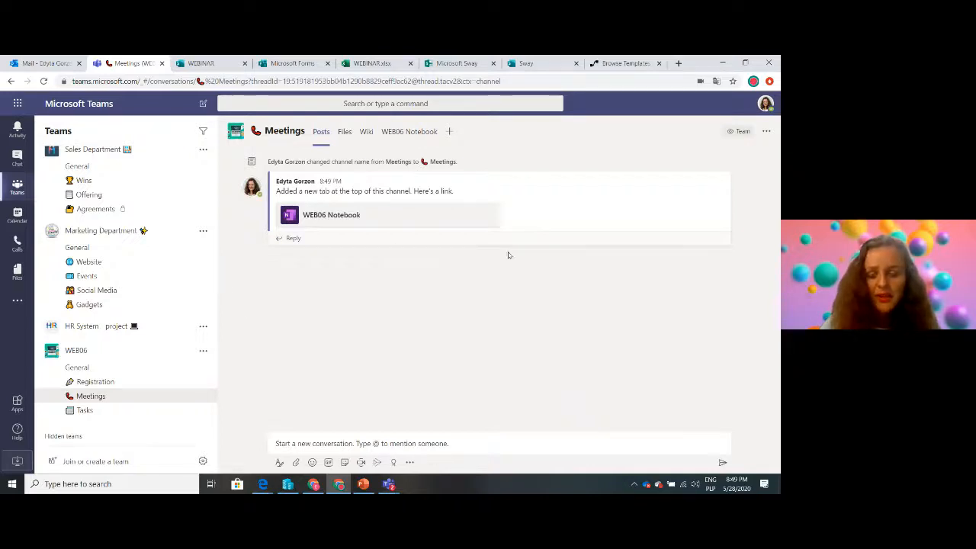
left_click(362, 463)
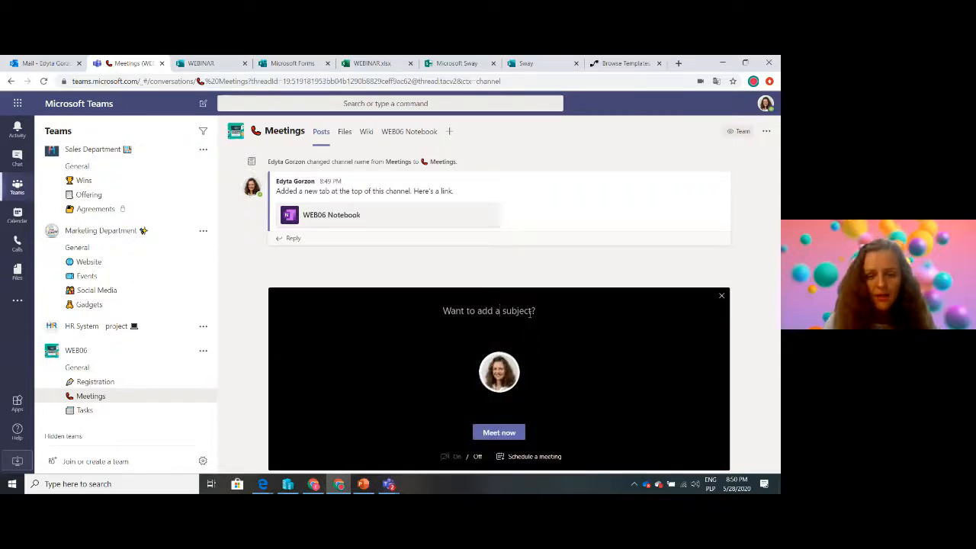
type("Con")
key("BackSpace")
key("BackSpace")
key("BackSpace")
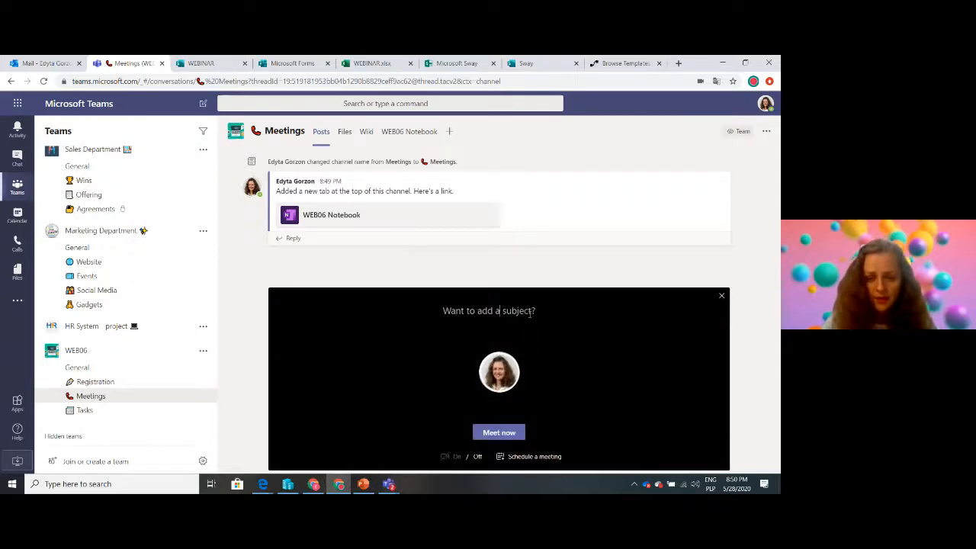
type("Team")
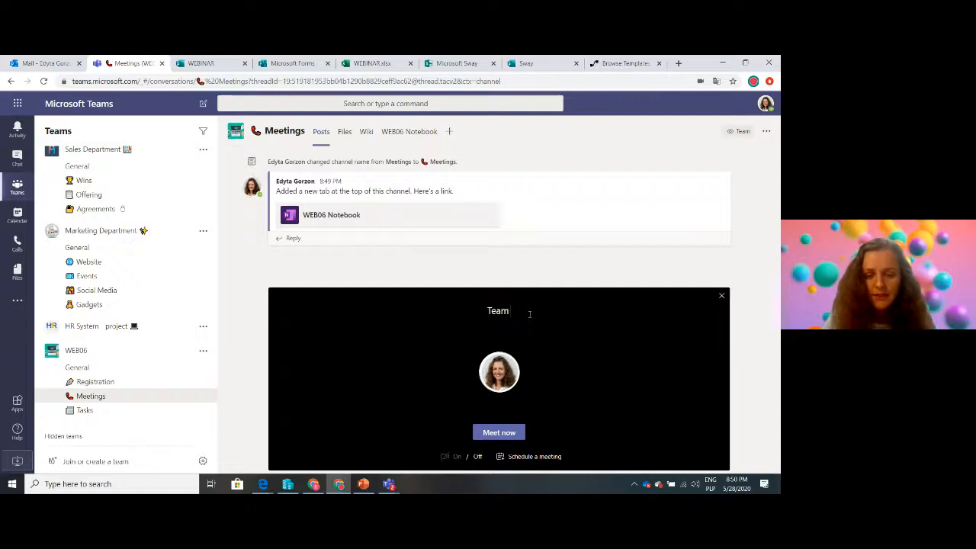
type(" meetings")
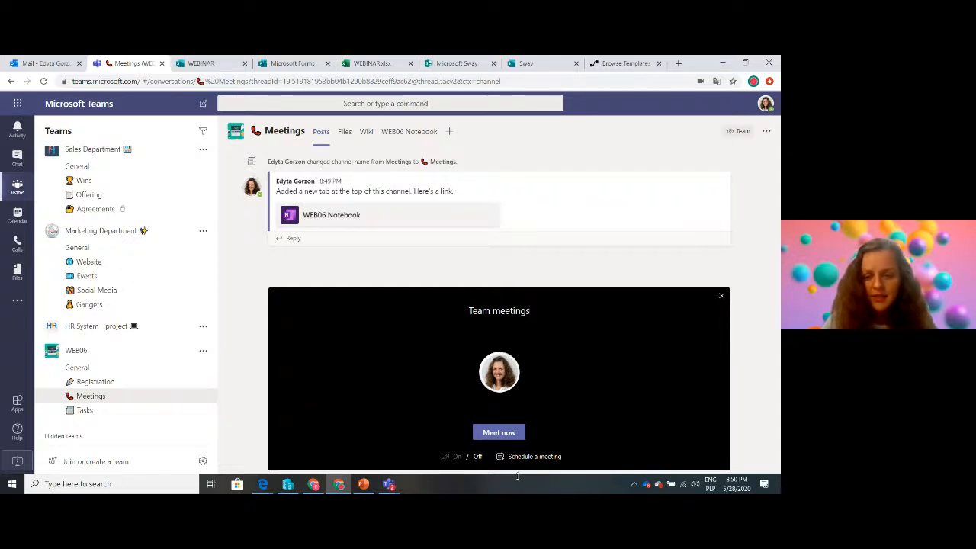
left_click(526, 458)
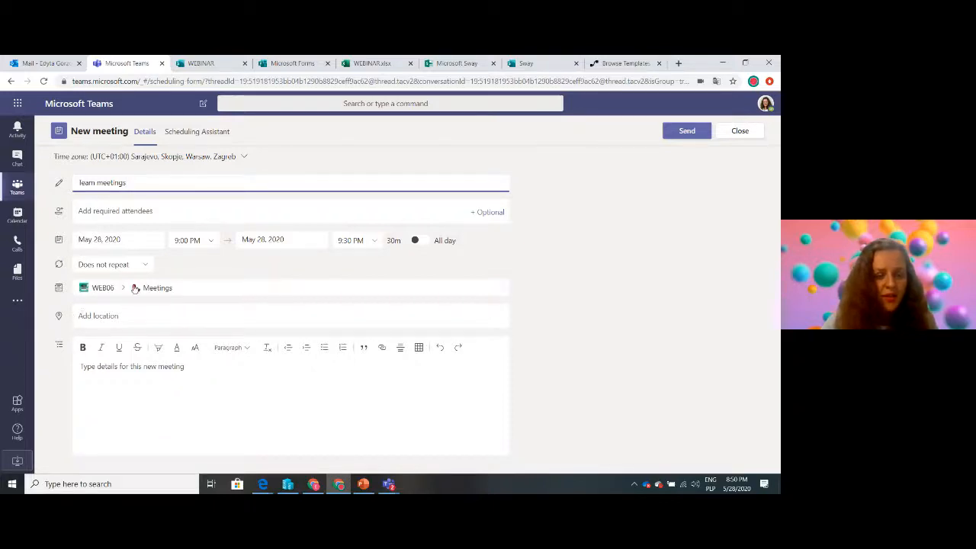
Set the Team meetings event to repeat daily, keeping its date, time and channel
left_click(212, 242)
left_click(144, 241)
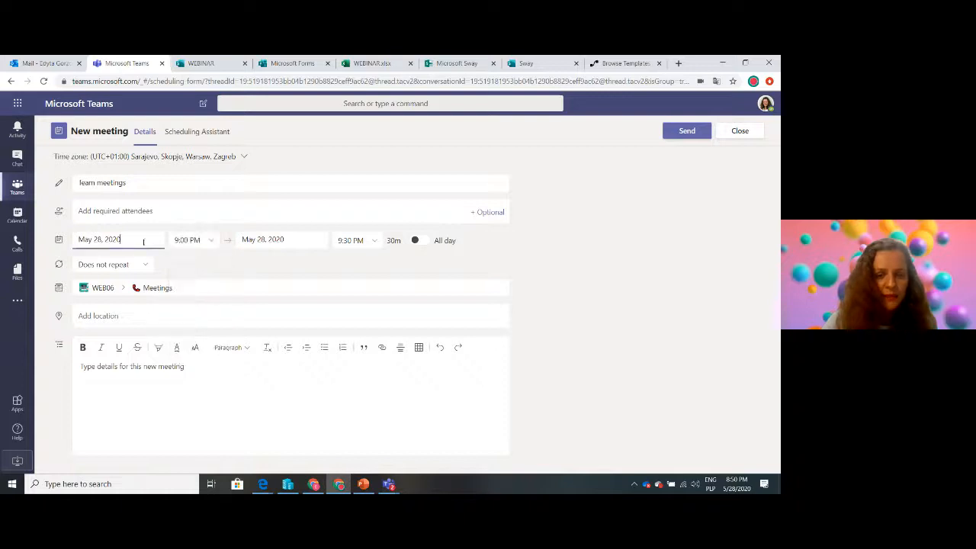
left_click(266, 268)
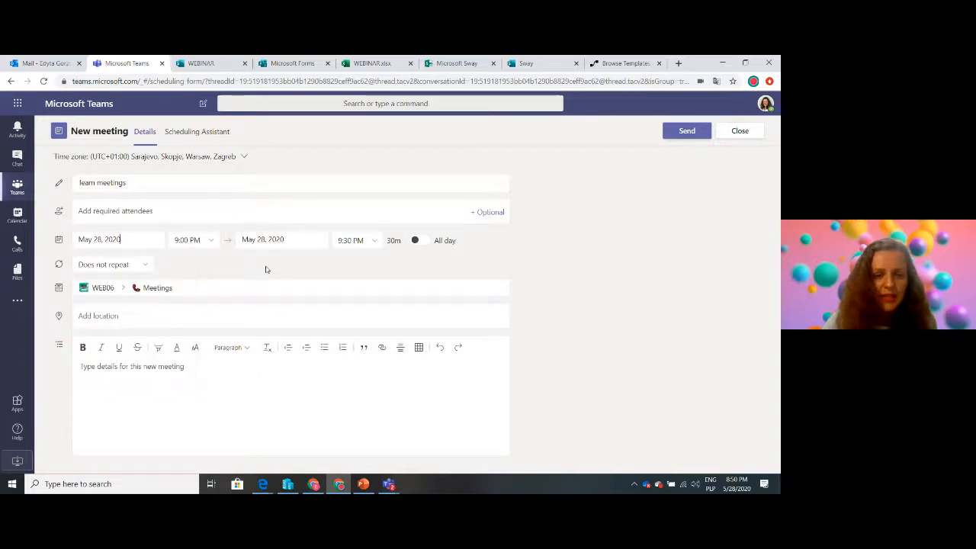
left_click(147, 265)
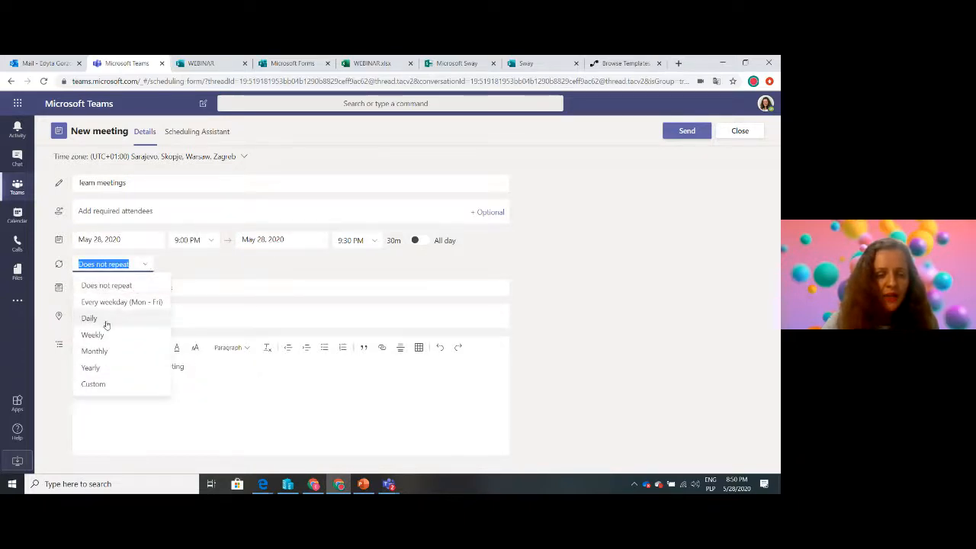
left_click(105, 320)
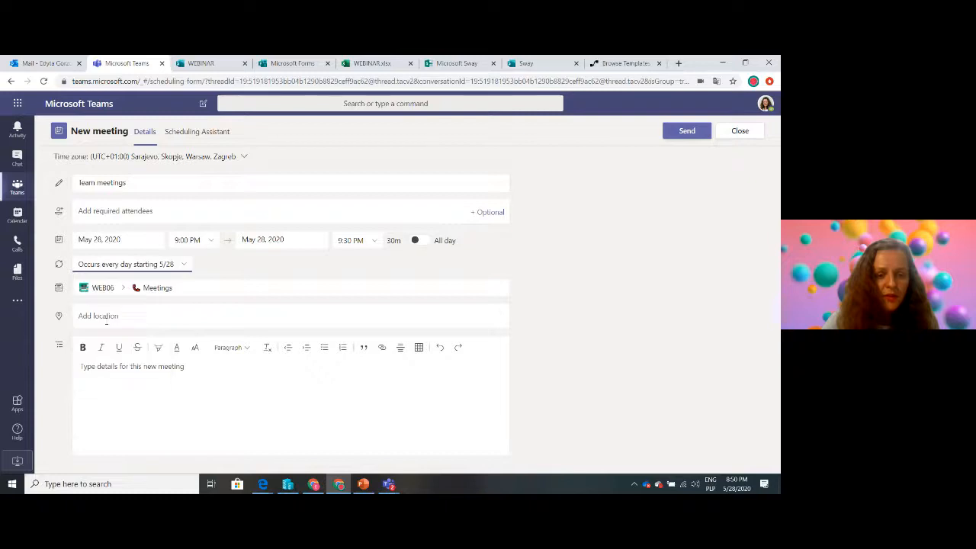
left_click(215, 291)
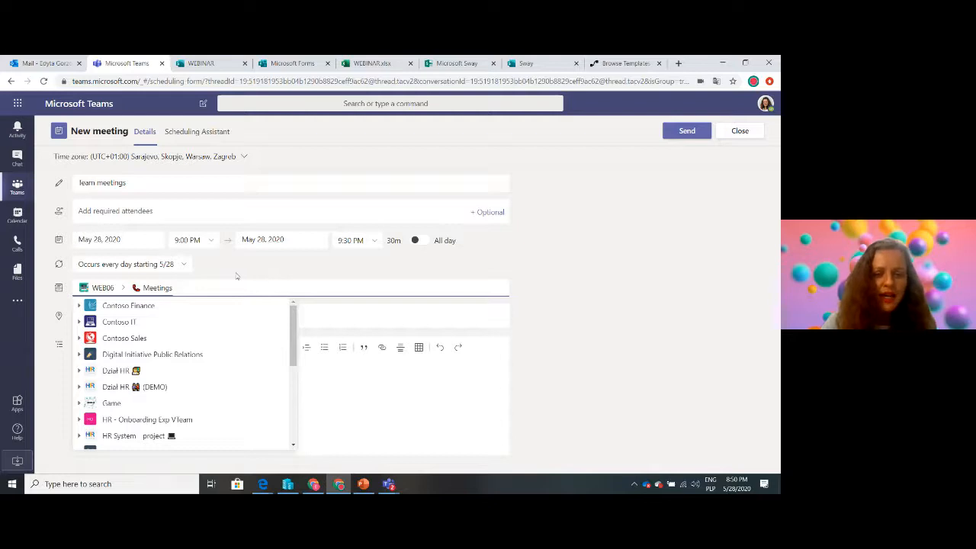
left_click(236, 276)
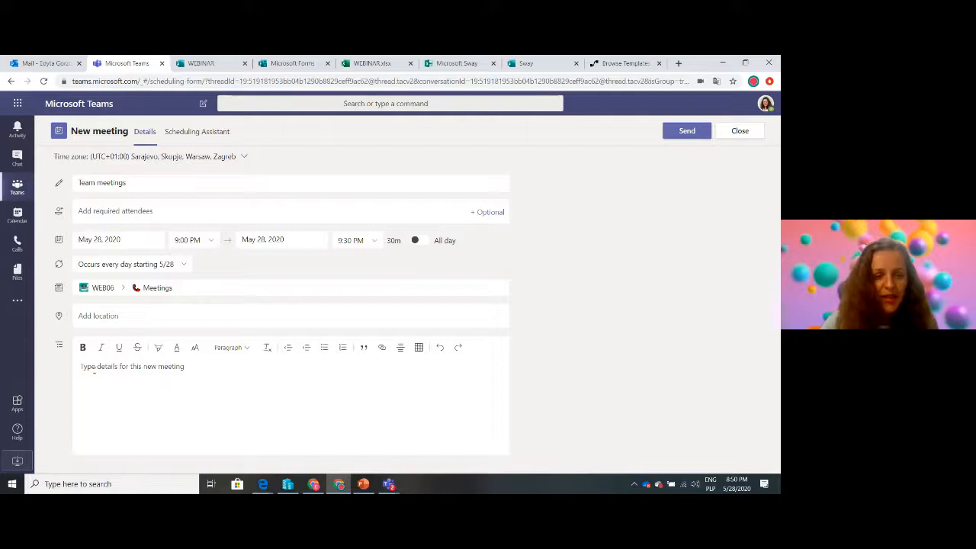
Enter "Please put all your notes in here" as the meeting's details
left_click(94, 369)
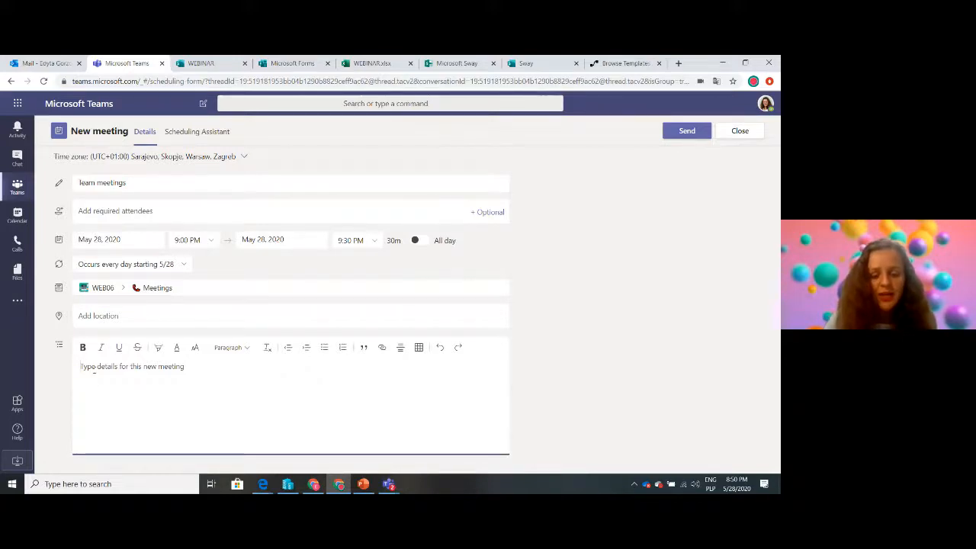
type("Please")
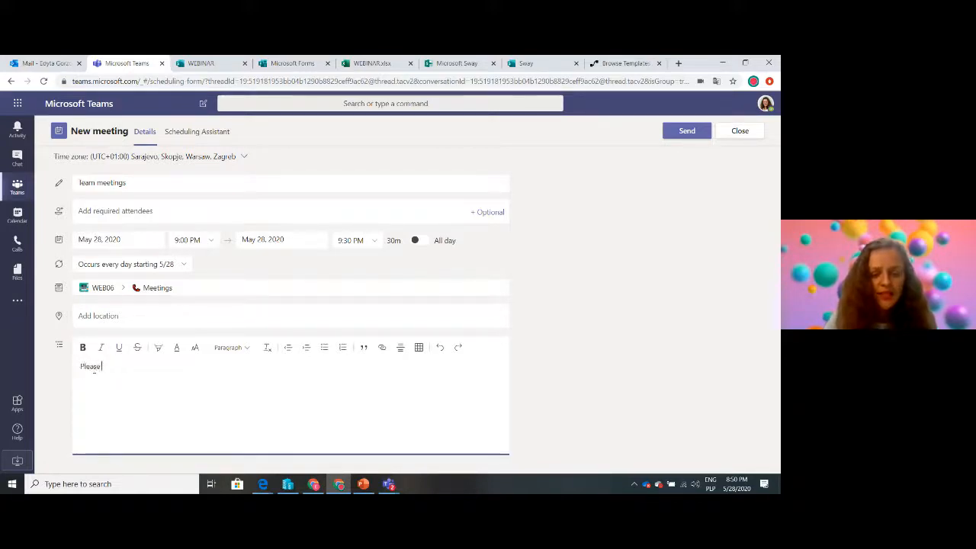
type(" put all you")
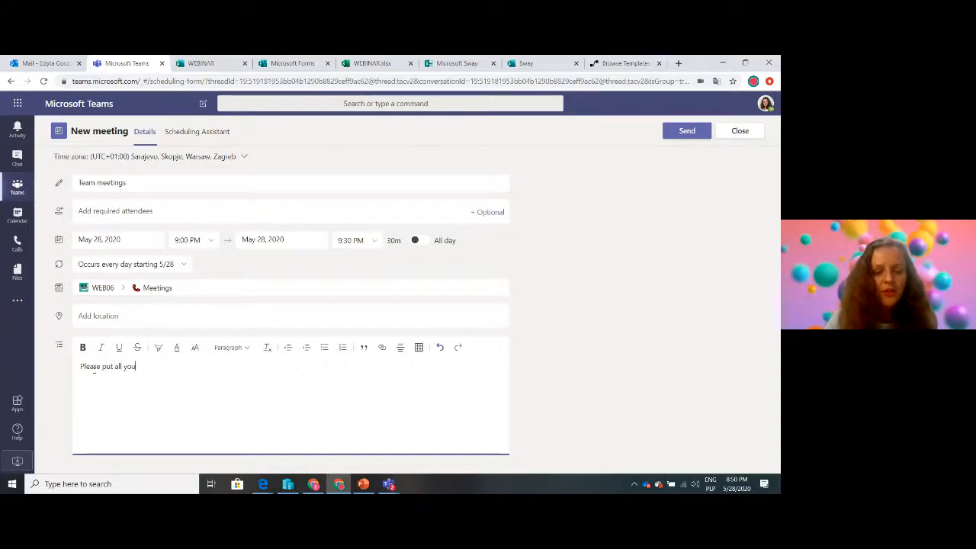
type("r notes i")
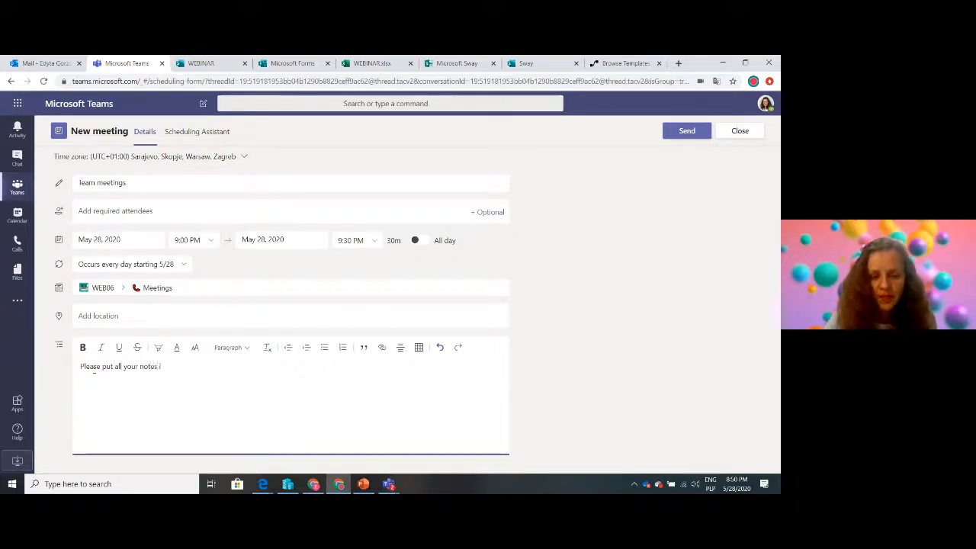
type("n here")
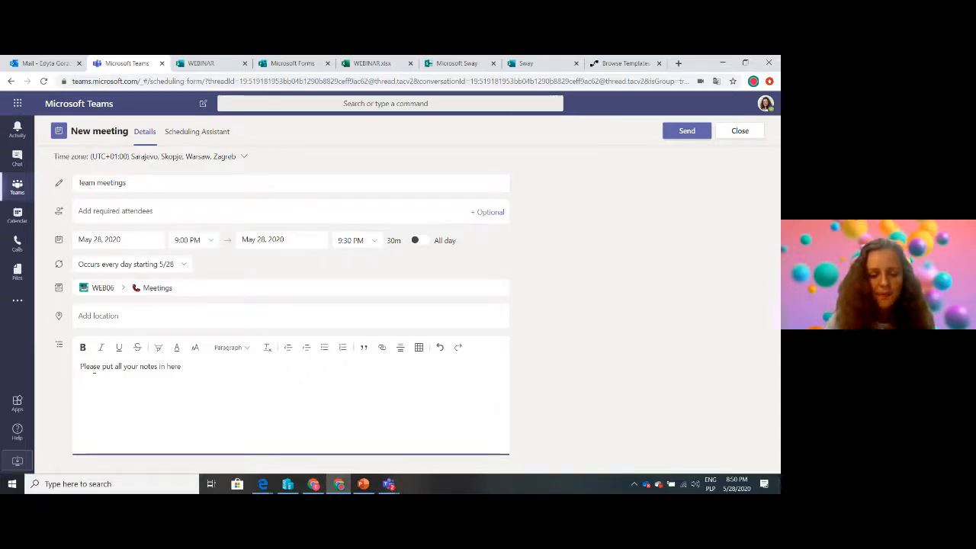
Add a link displayed as "NOTEBOOK" to the copied notebook tab address after the details text, and send the meeting invitation
key("ctrl+k")
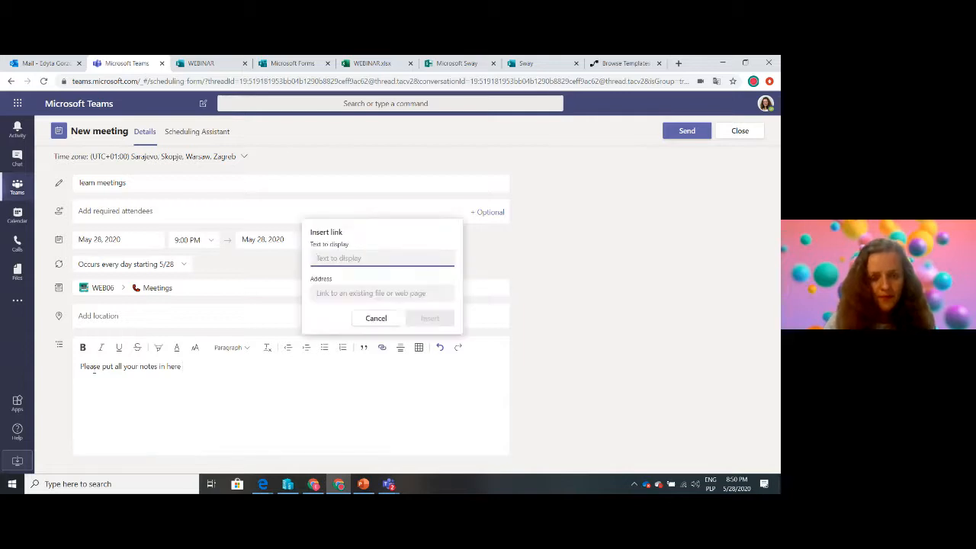
type("NOTEBOOK")
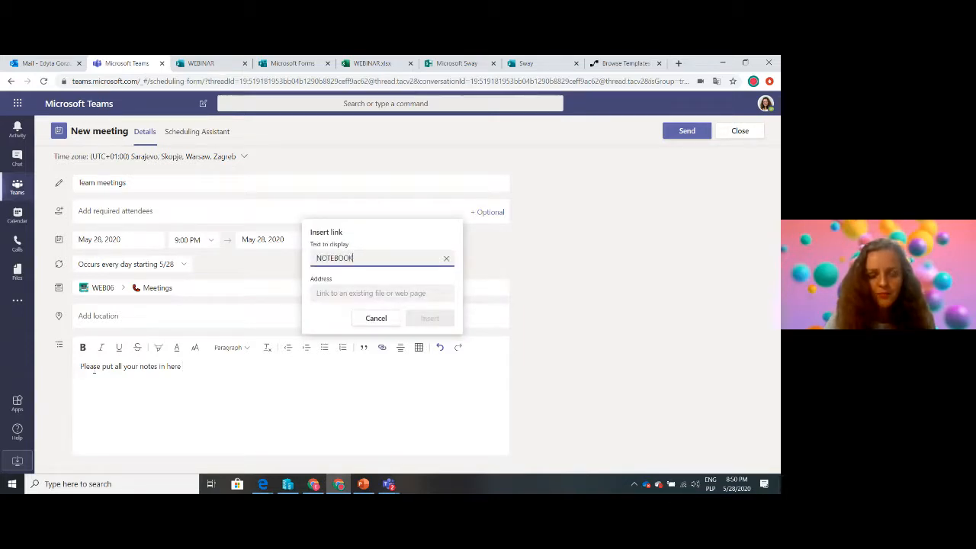
left_click(343, 294)
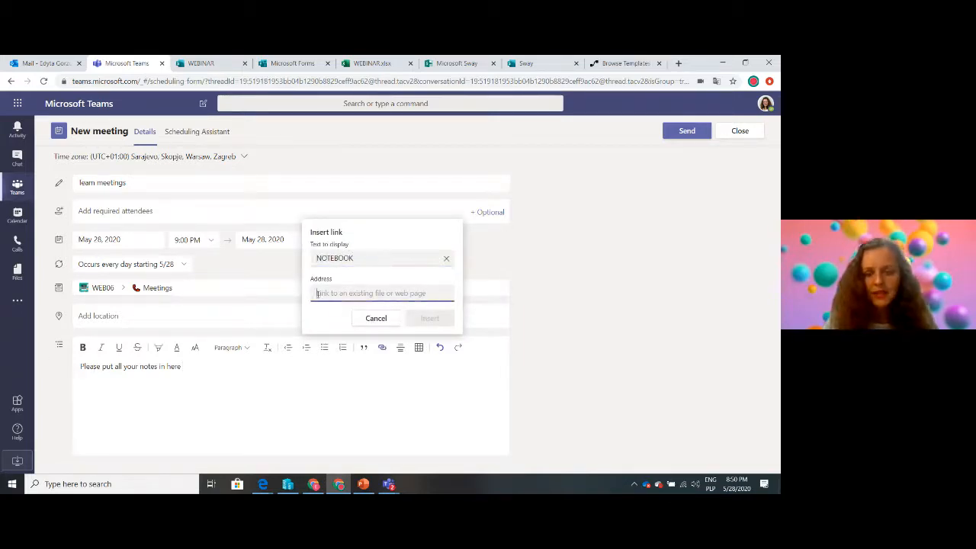
key("ctrl+v")
left_click(433, 320)
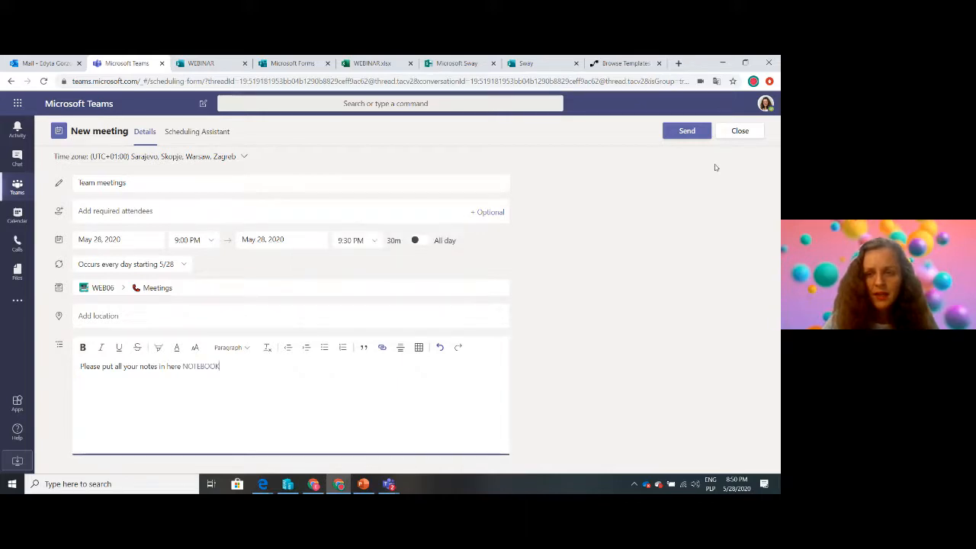
left_click(687, 132)
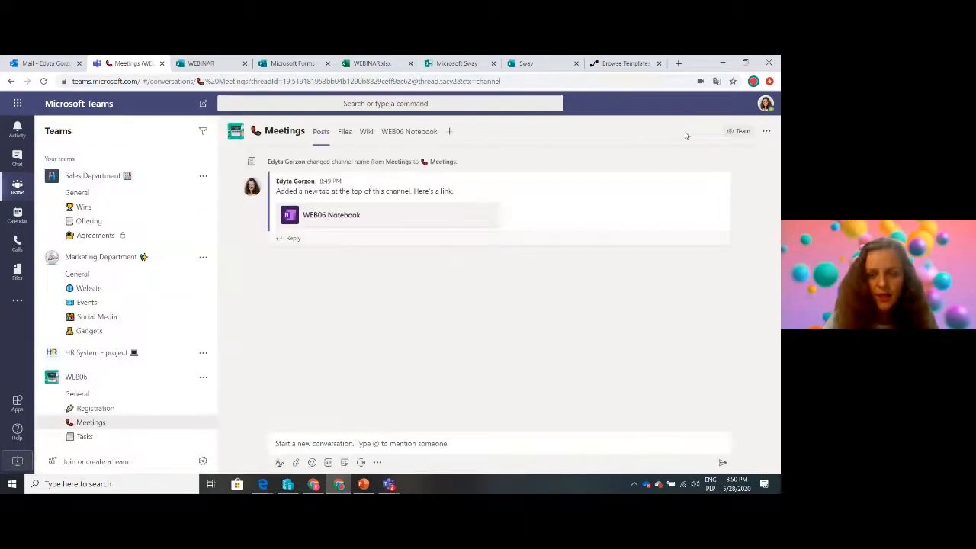